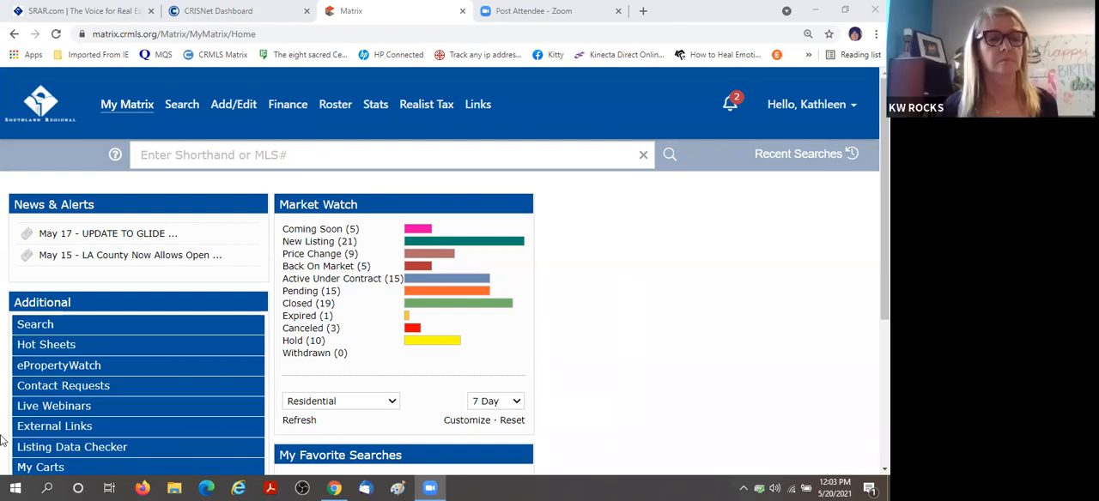
Read the May 15 news alert about LA County allowing open houses, including its linked C.A.R. resources.
click(181, 255)
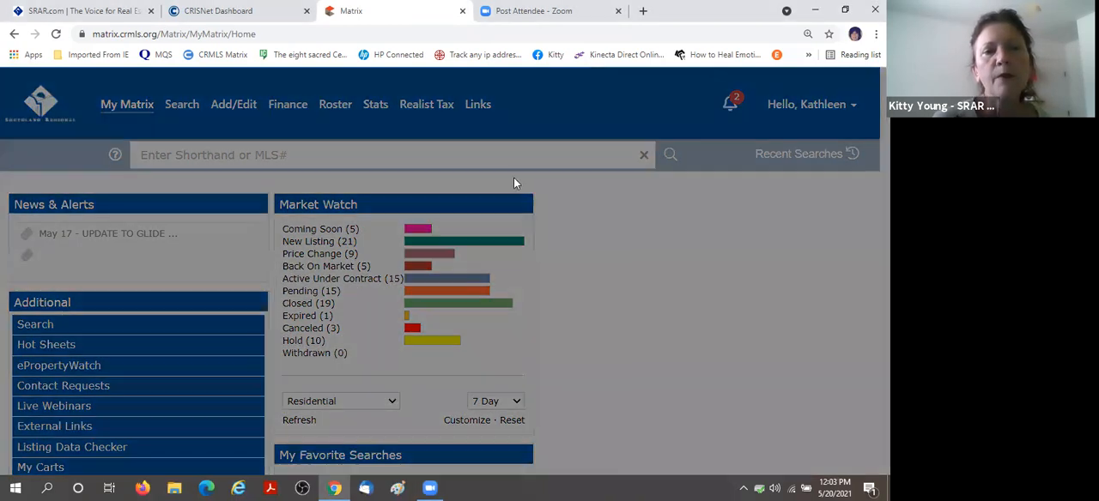
scroll(515, 182, down, 3)
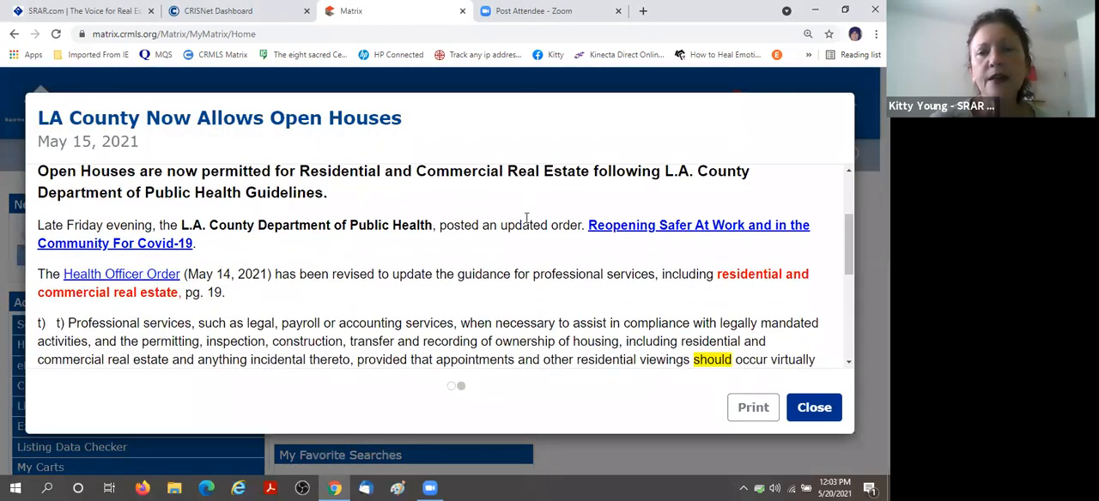
scroll(527, 224, up, 3)
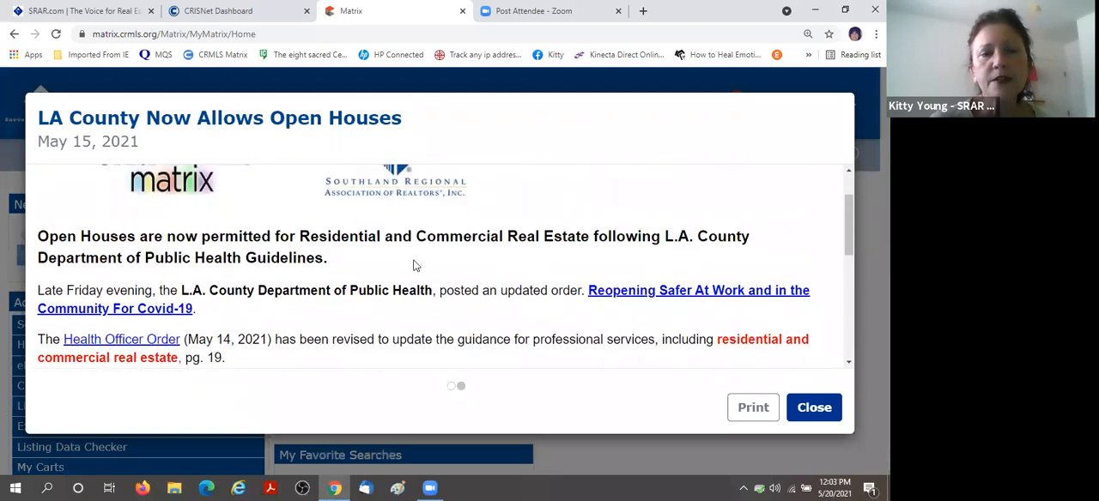
scroll(425, 262, down, 1)
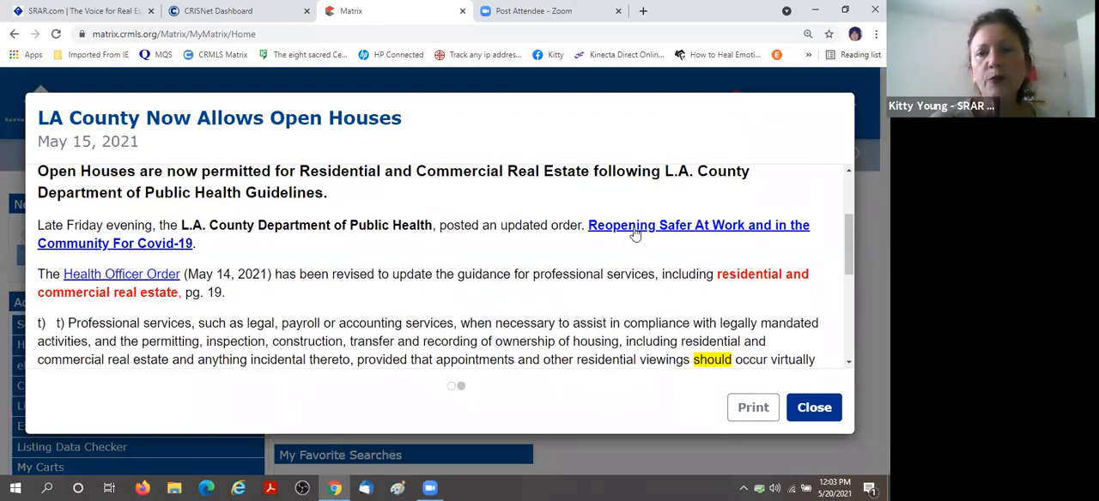
scroll(384, 228, down, 2)
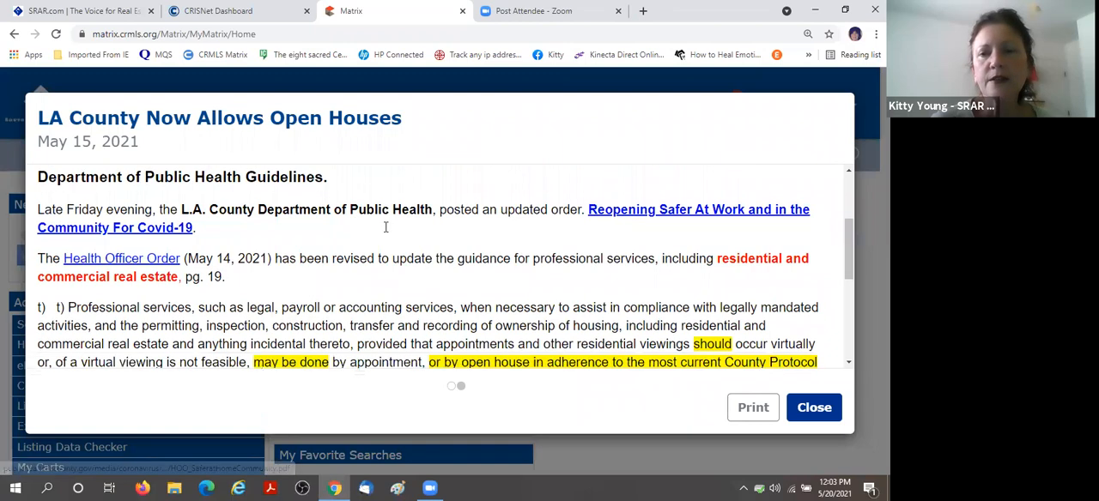
scroll(387, 227, down, 1)
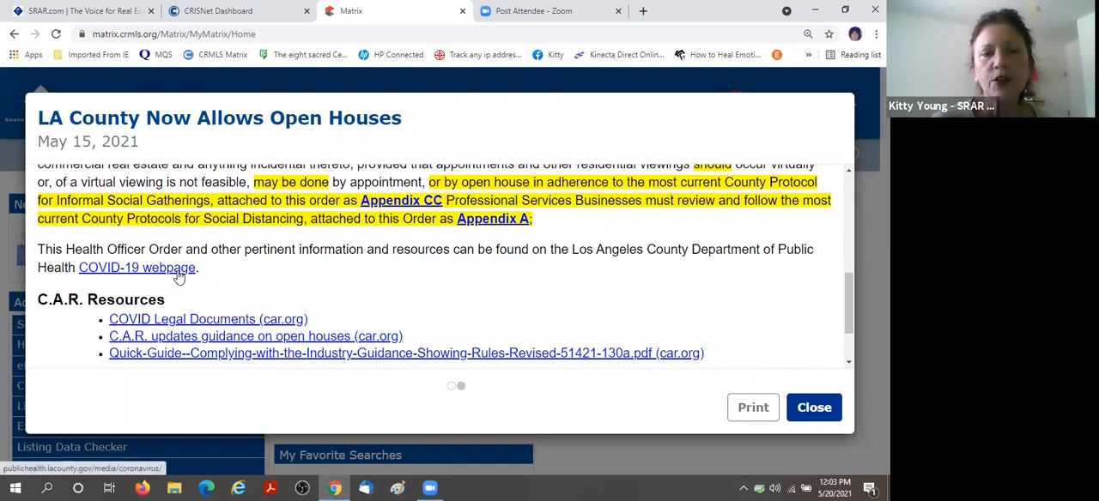
scroll(537, 288, down, 1)
scroll(540, 295, up, 3)
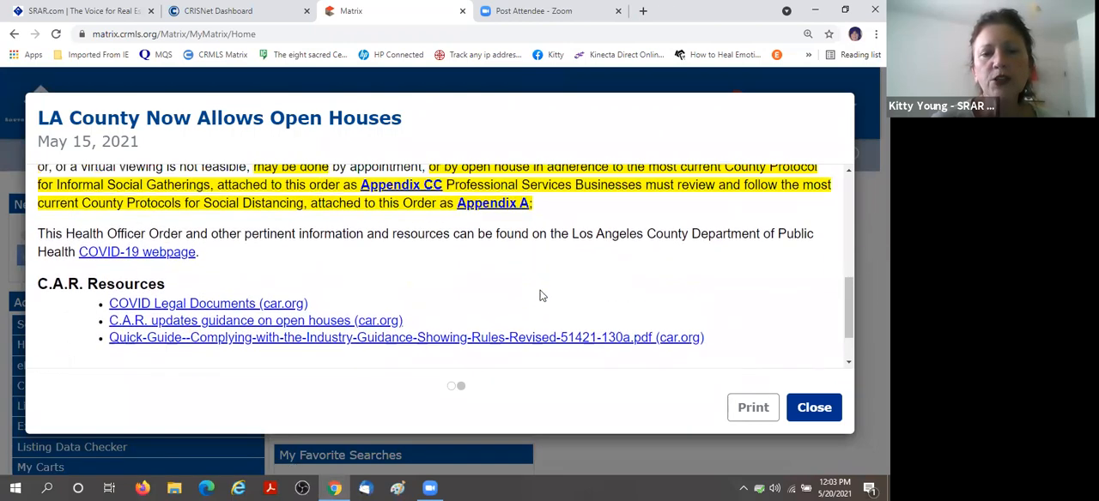
scroll(540, 295, up, 4)
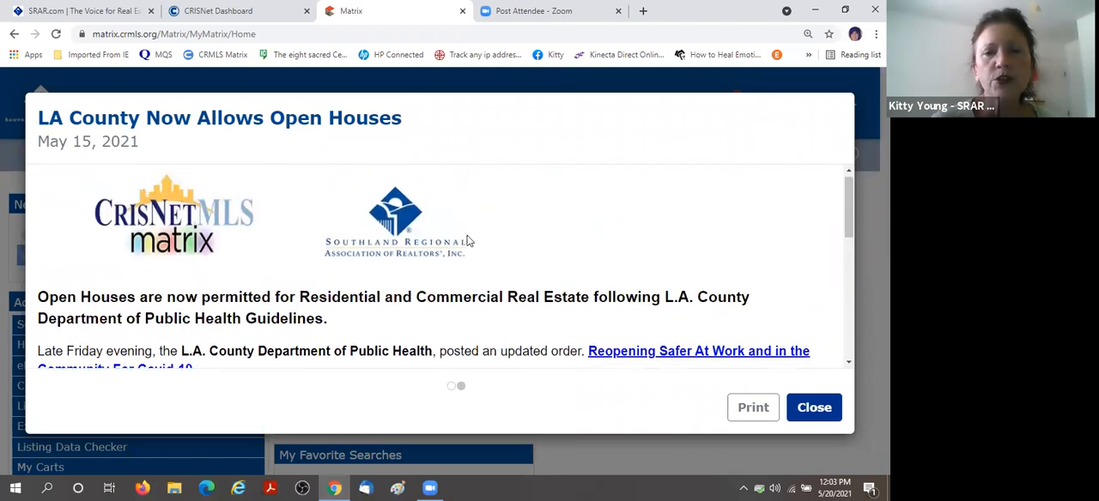
Preview the open house alert for printing, cancel the printout and close the alert.
click(755, 410)
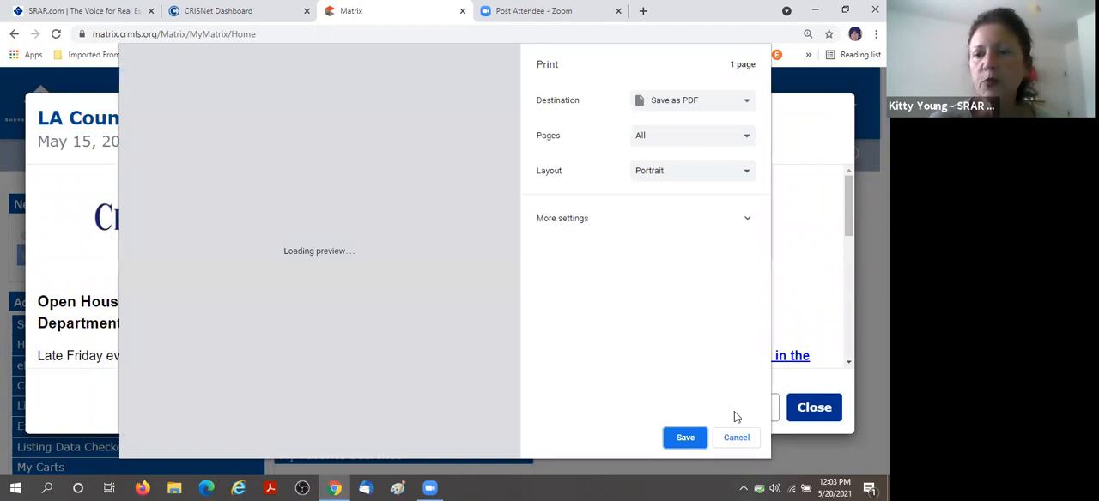
click(736, 439)
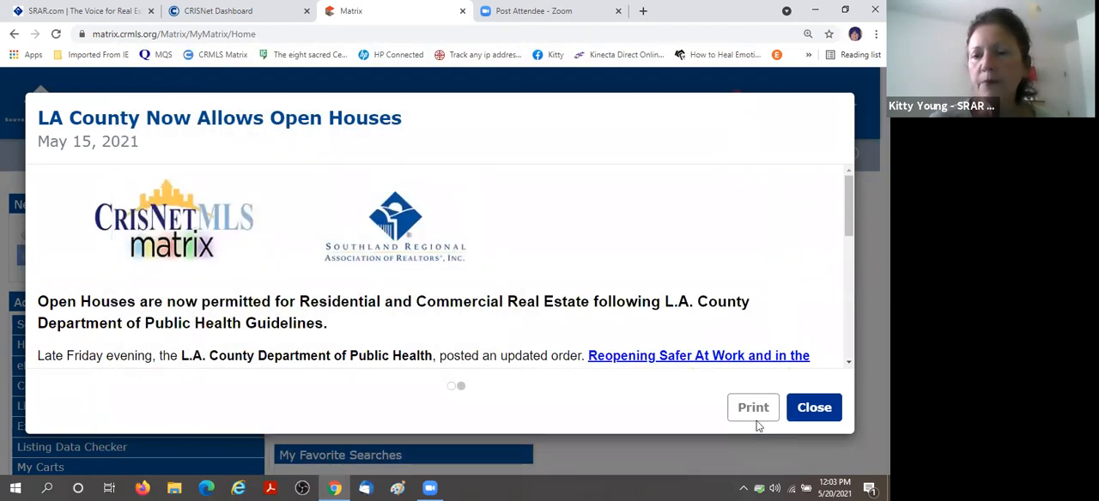
click(813, 409)
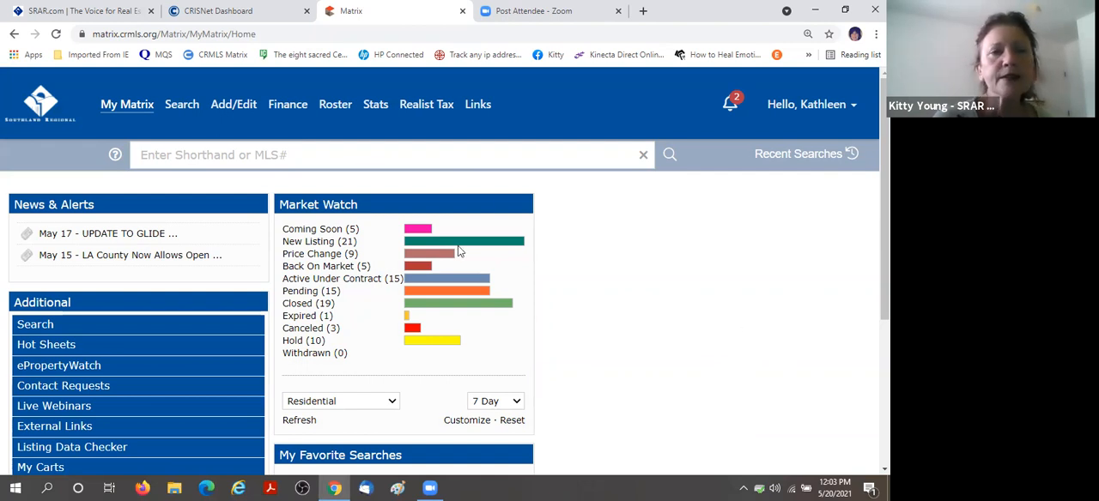
Look up the member by agent ID in the roster's Quick Modify and open the Change Contact Information form.
click(229, 106)
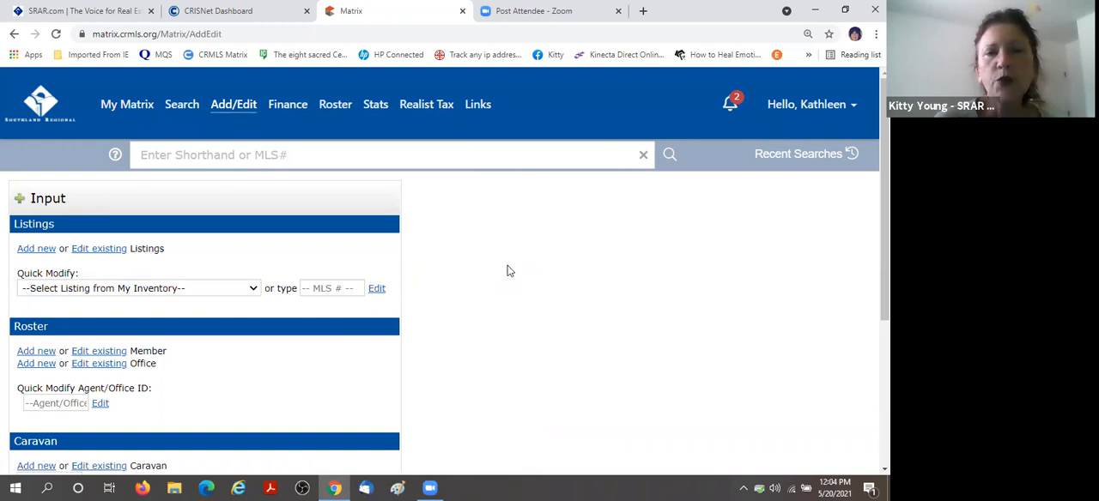
scroll(507, 270, down, 1)
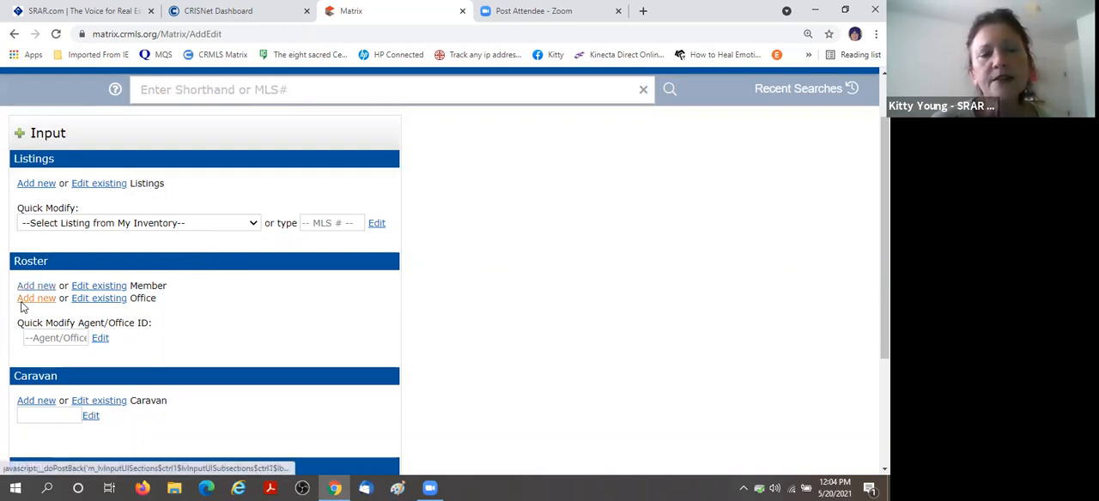
click(46, 338)
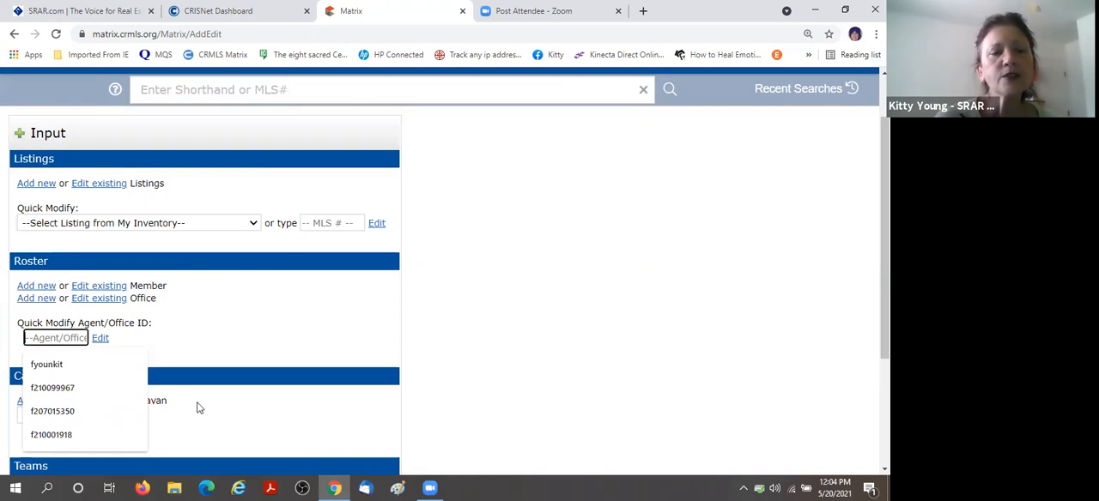
click(51, 391)
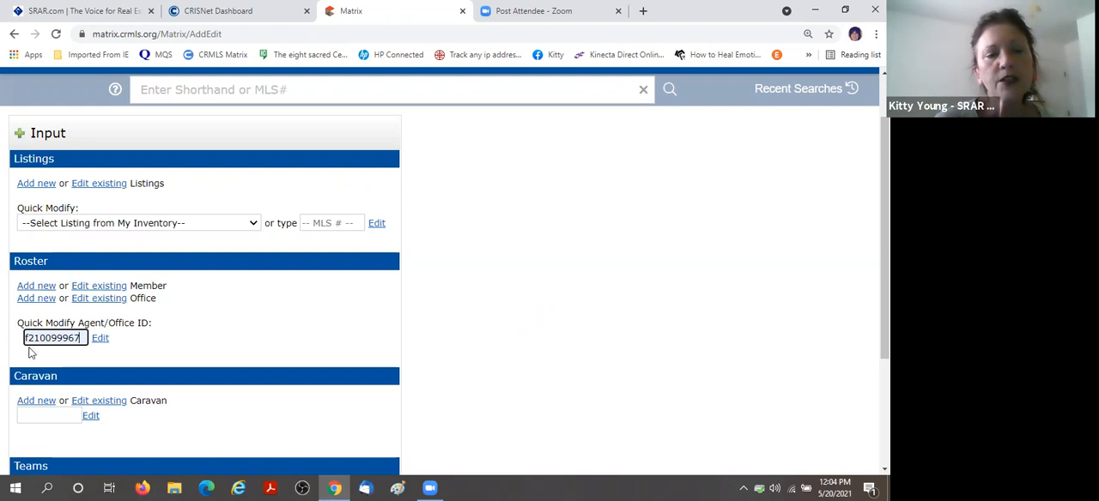
click(100, 339)
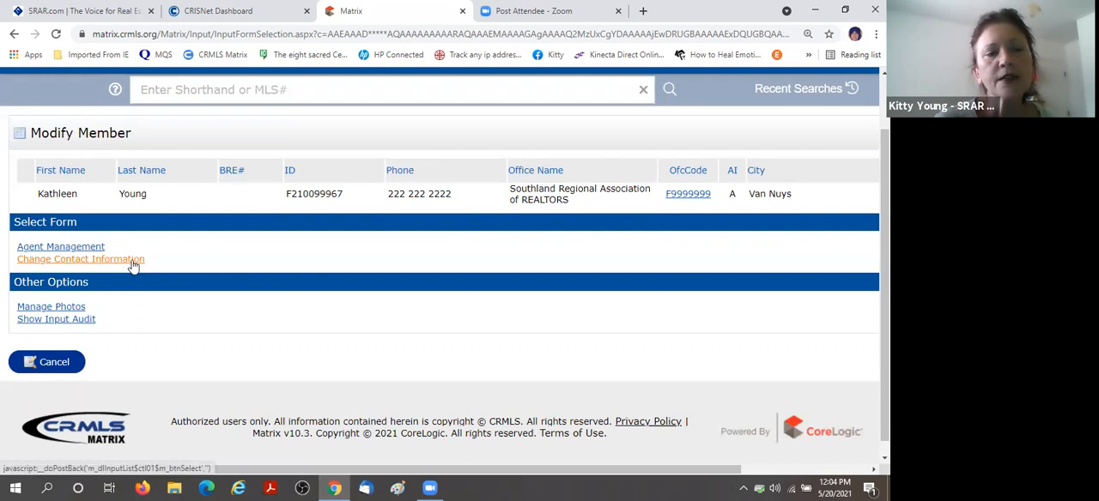
click(134, 262)
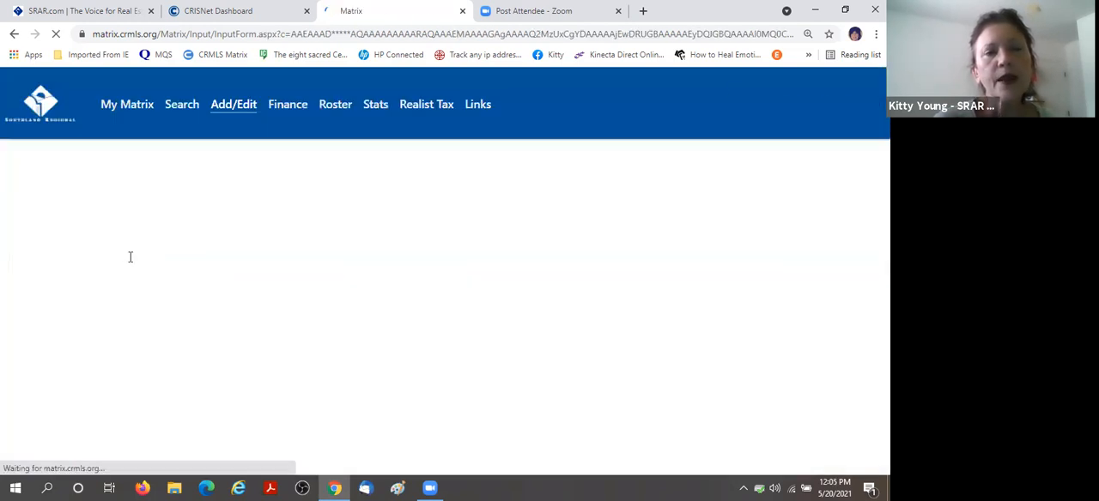
Review the member's phone numbers, preferred contact order, e-mail fields and the full list of member designations.
scroll(676, 263, down, 1)
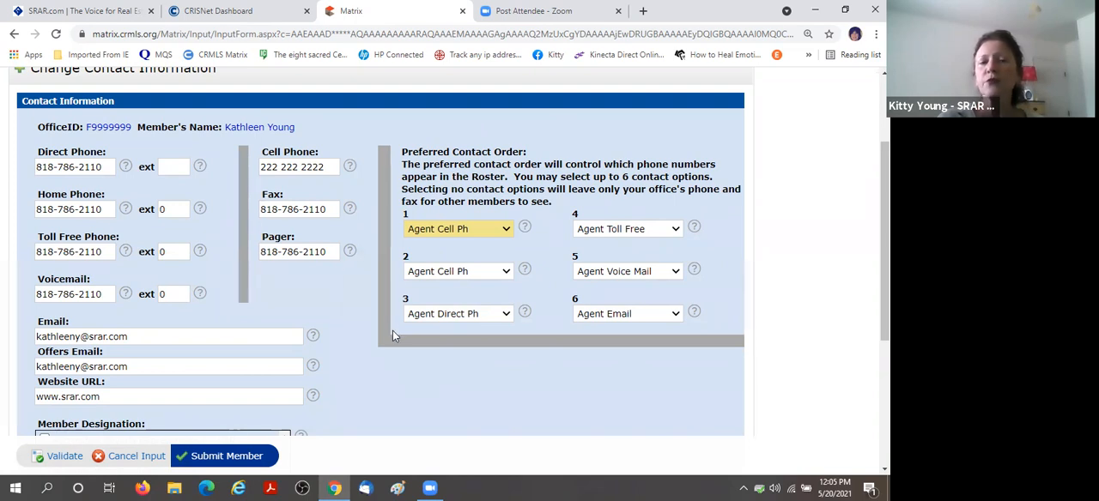
scroll(466, 320, down, 1)
scroll(461, 320, down, 1)
scroll(461, 320, down, 1)
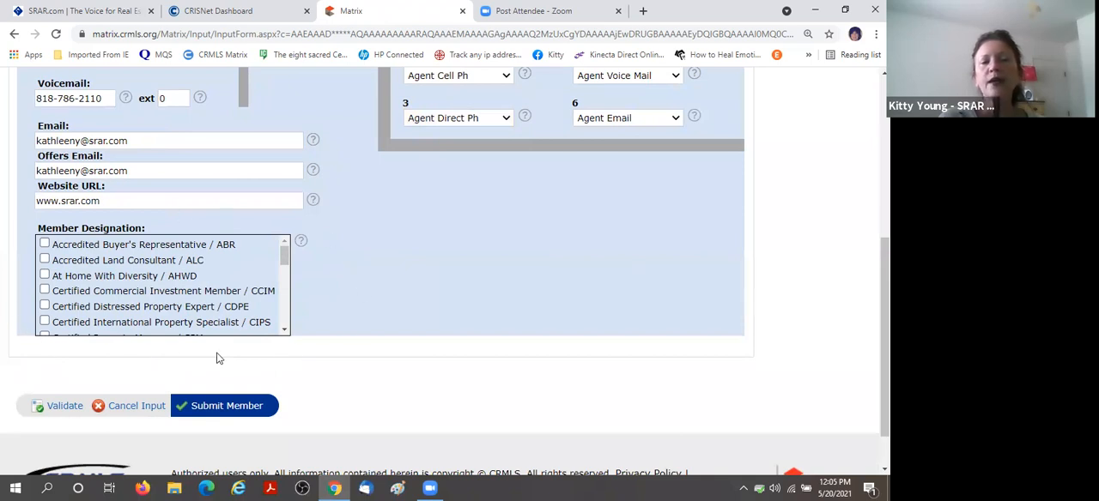
scroll(206, 266, down, 1)
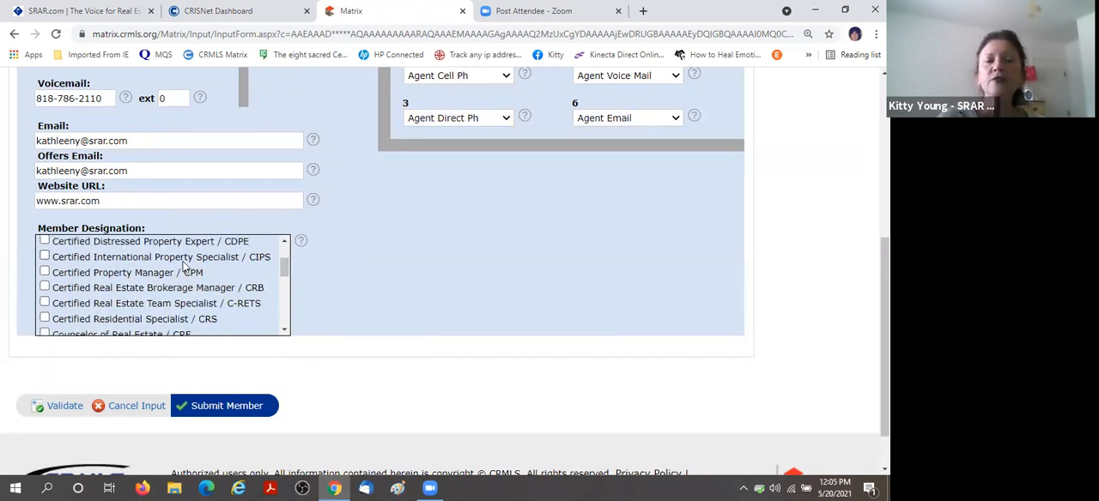
scroll(160, 294, down, 1)
scroll(159, 294, down, 1)
scroll(158, 292, down, 6)
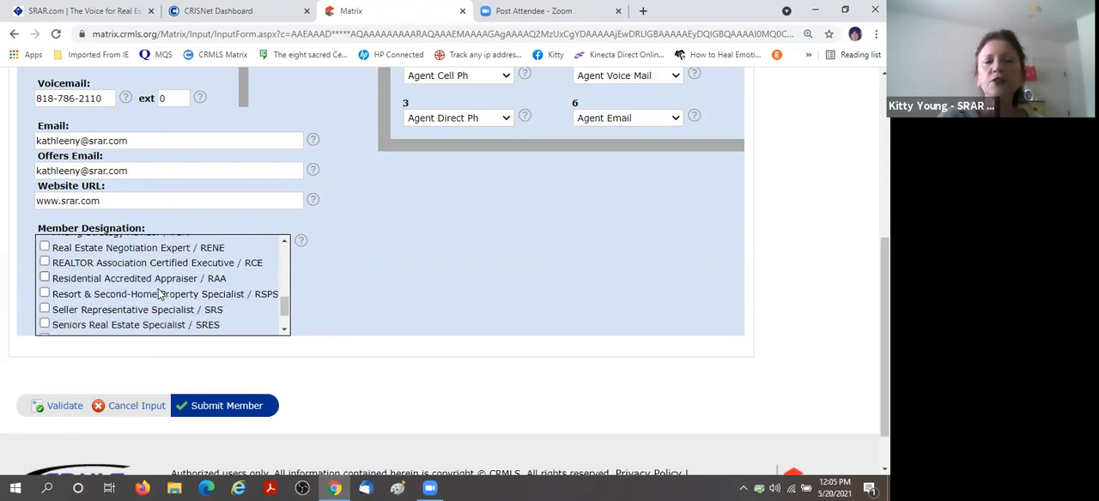
scroll(158, 294, down, 2)
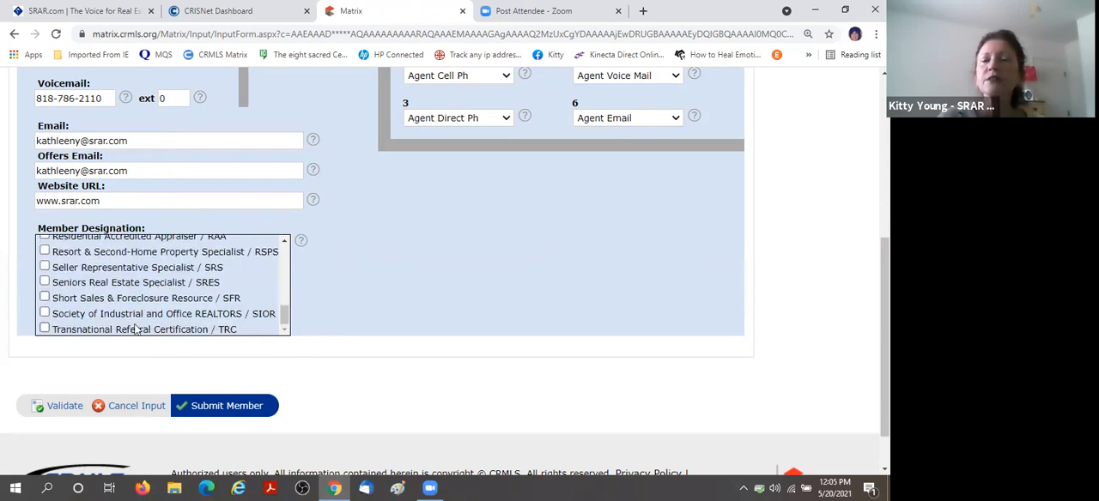
scroll(143, 316, up, 3)
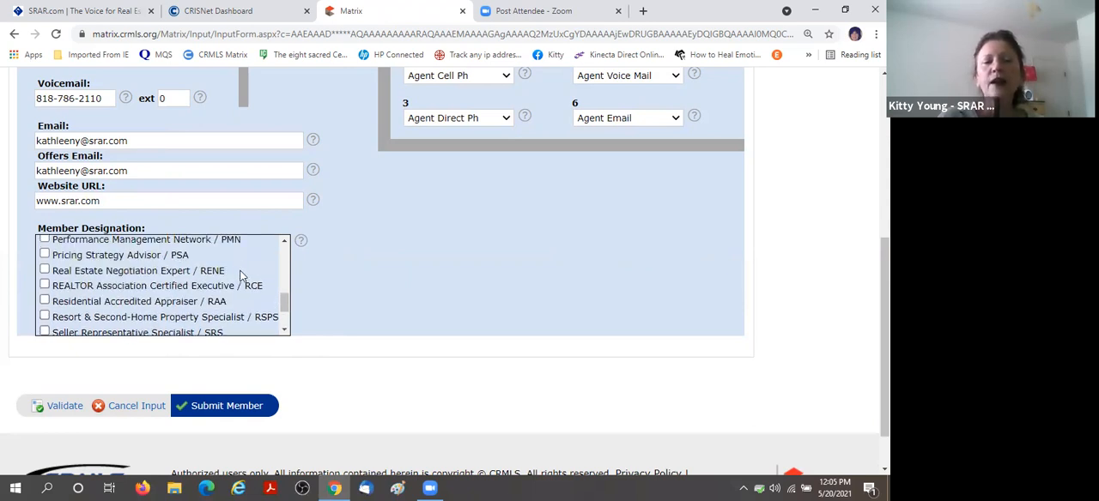
scroll(222, 291, up, 3)
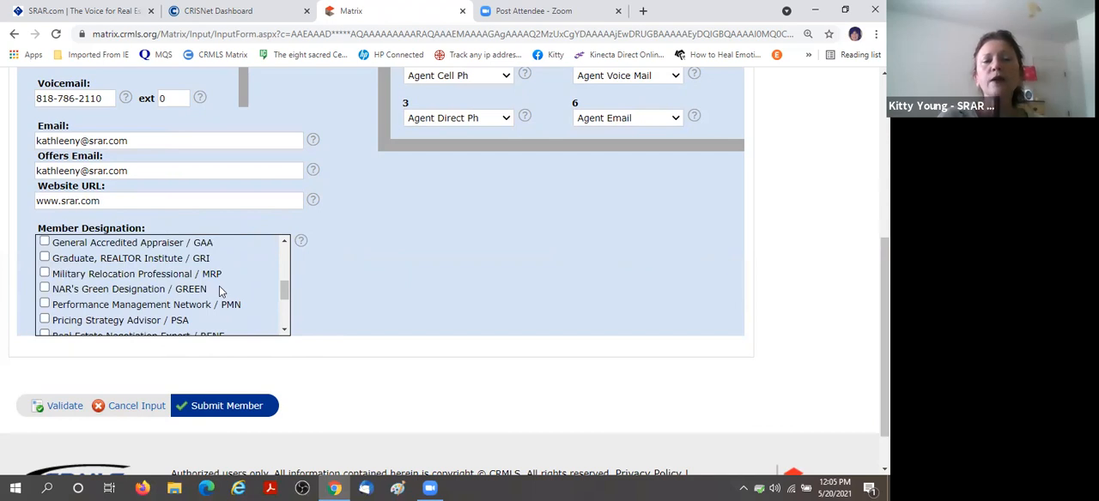
scroll(219, 289, up, 3)
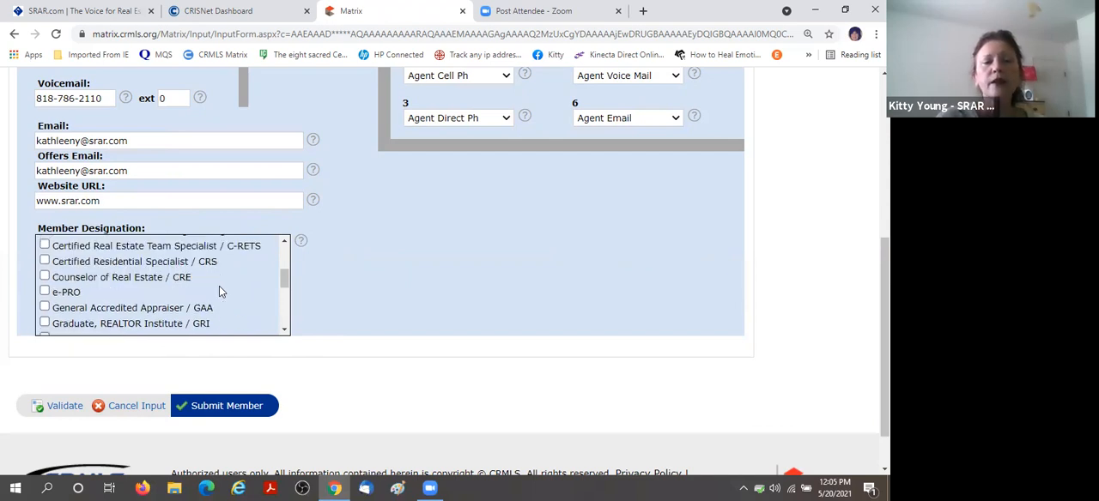
scroll(219, 289, up, 6)
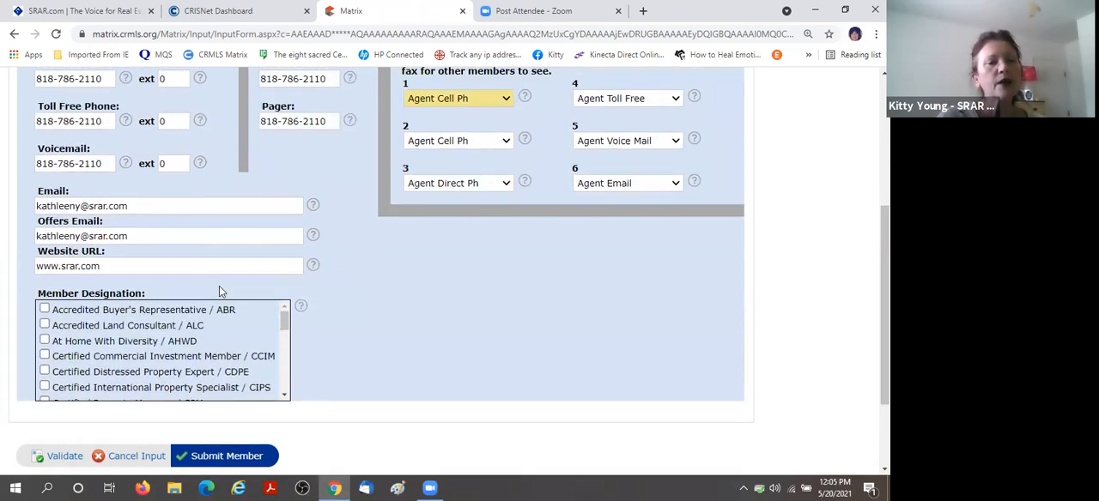
Submit the member's contact information form.
scroll(390, 295, down, 1)
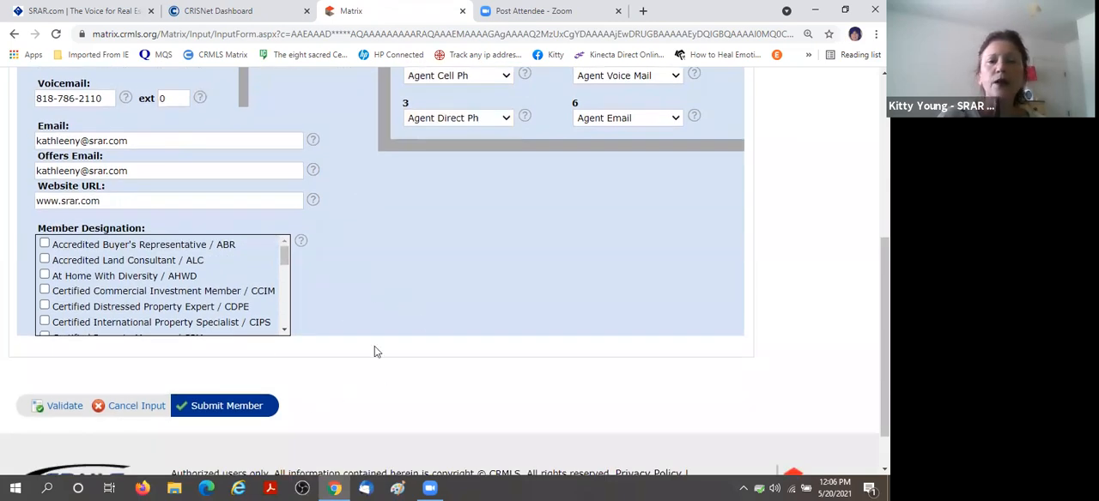
scroll(433, 290, up, 1)
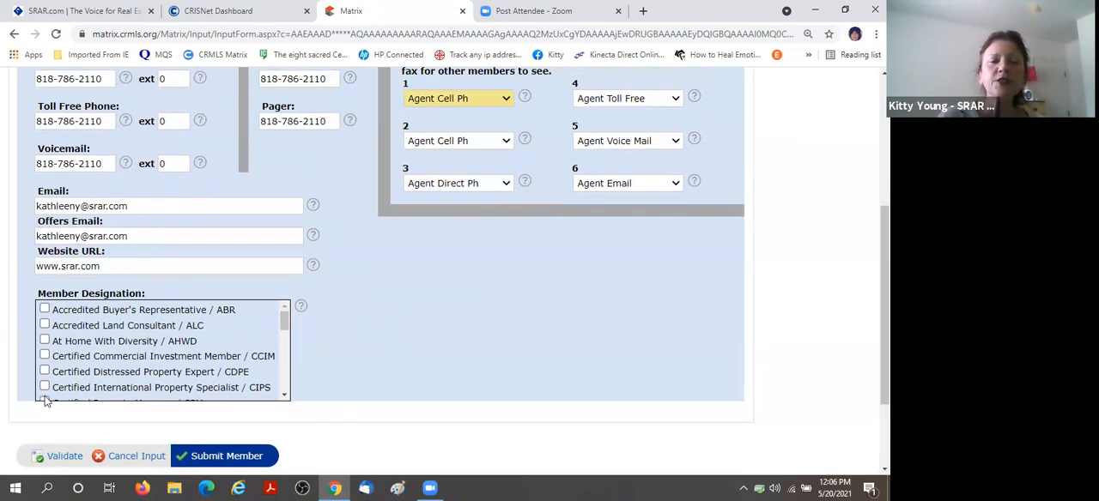
click(227, 459)
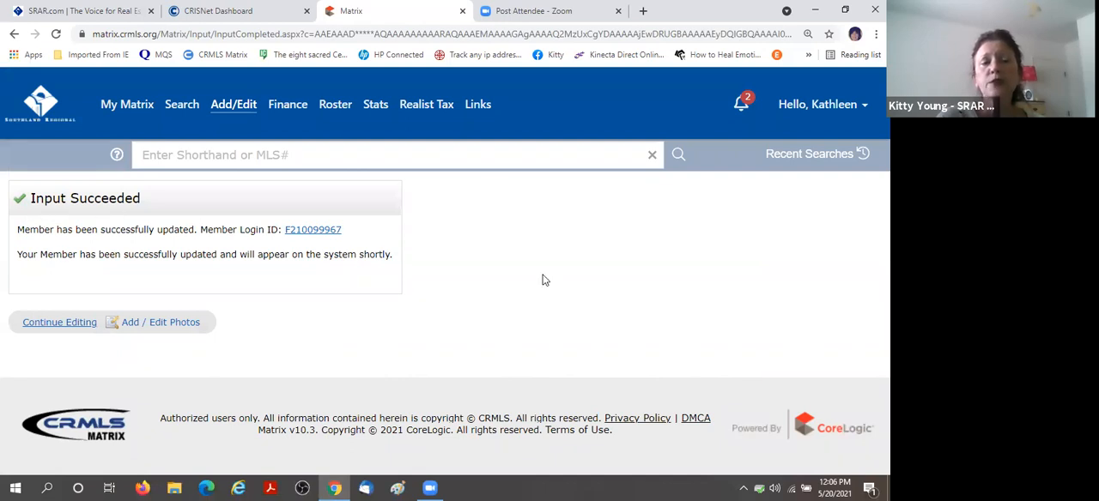
Start a new Residential listing and review the county, parcel and address fields of the Fill From Tax search.
click(231, 110)
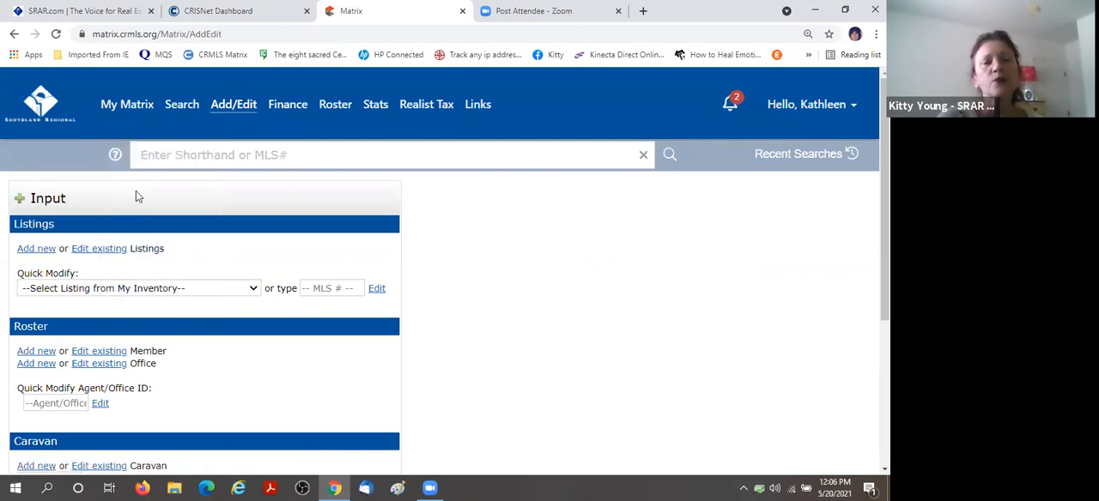
click(33, 251)
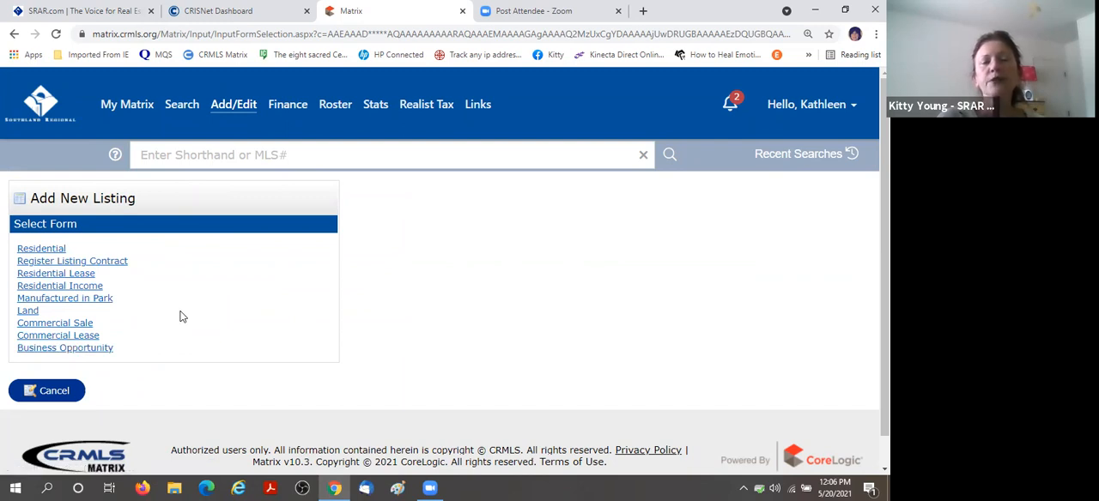
click(52, 251)
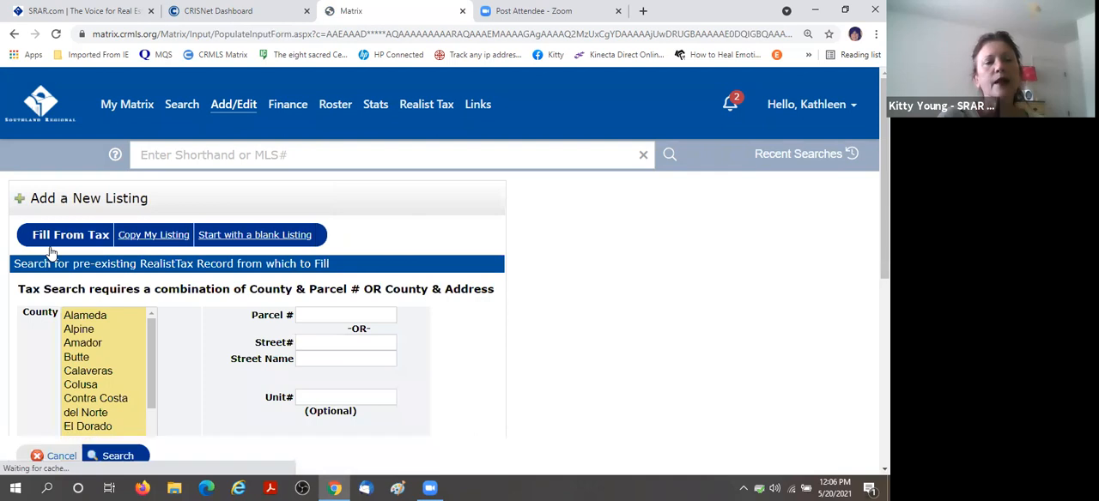
scroll(712, 278, down, 1)
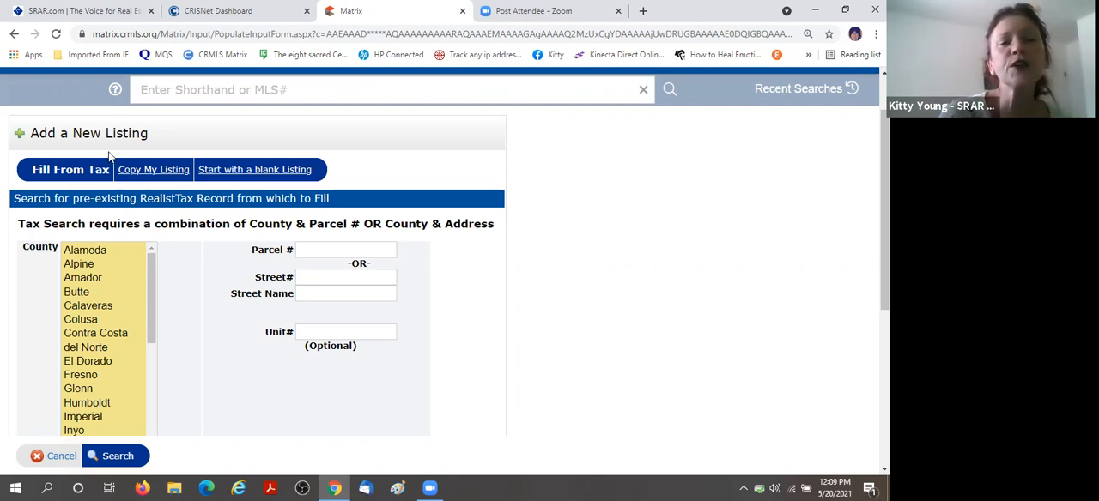
scroll(631, 211, down, 1)
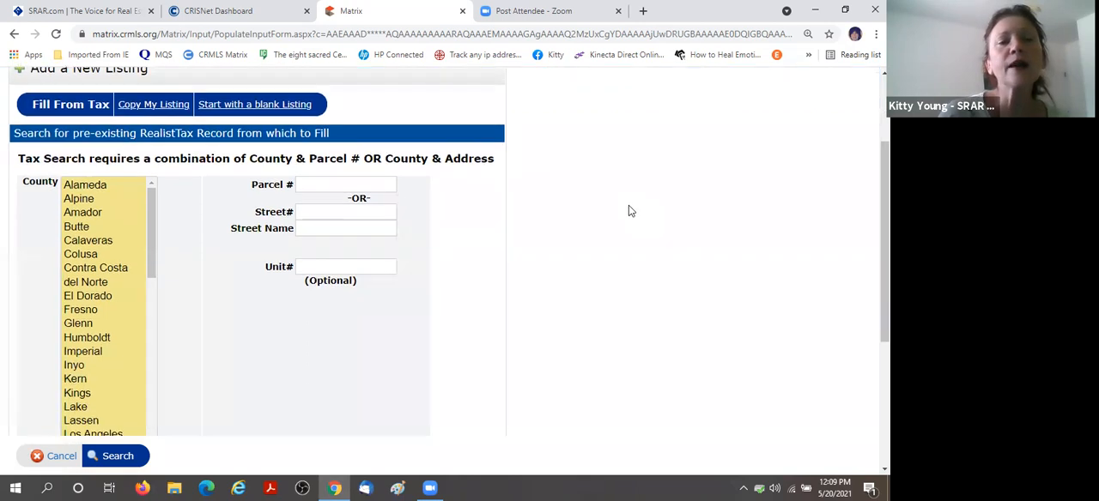
scroll(631, 211, down, 1)
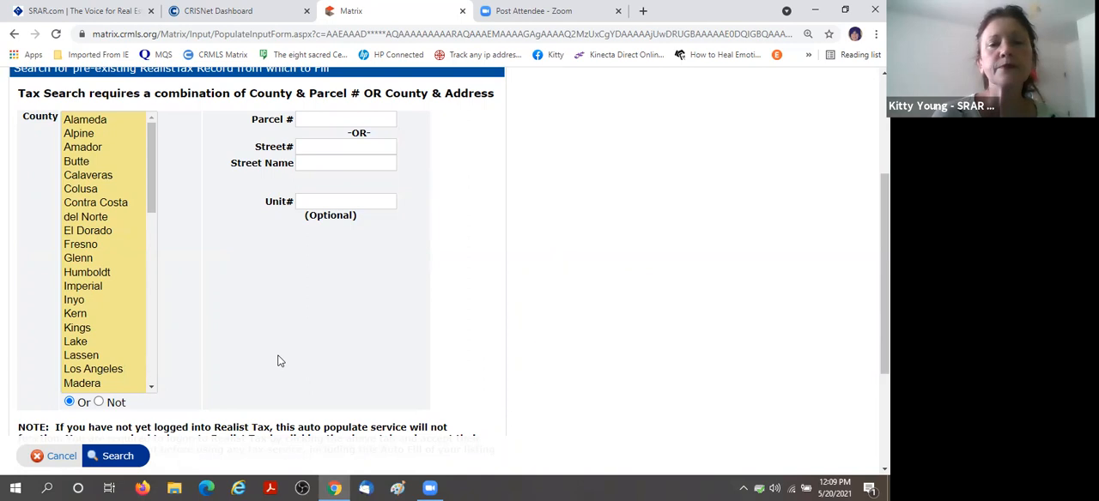
Search the tax records for Los Angeles County using the property's street number and street name.
click(109, 370)
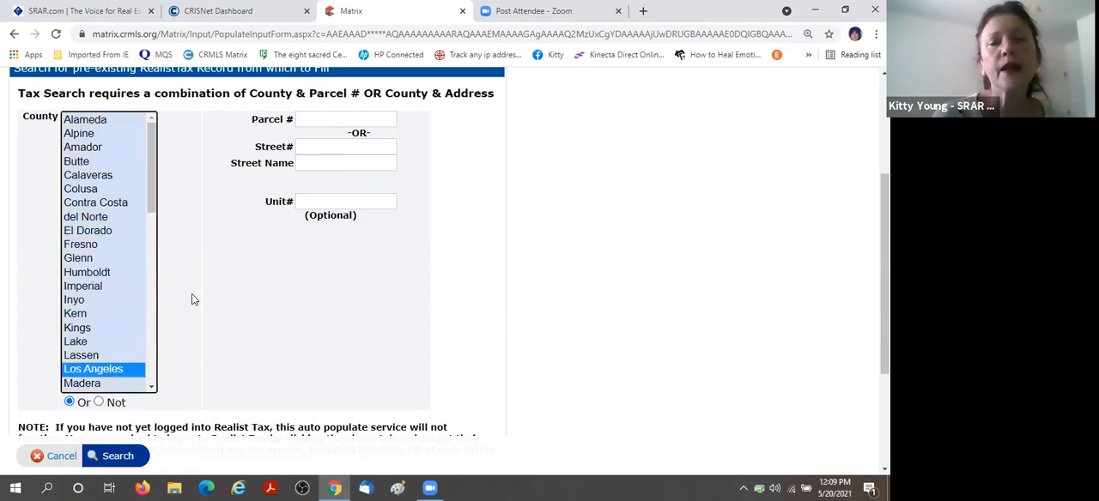
click(323, 148)
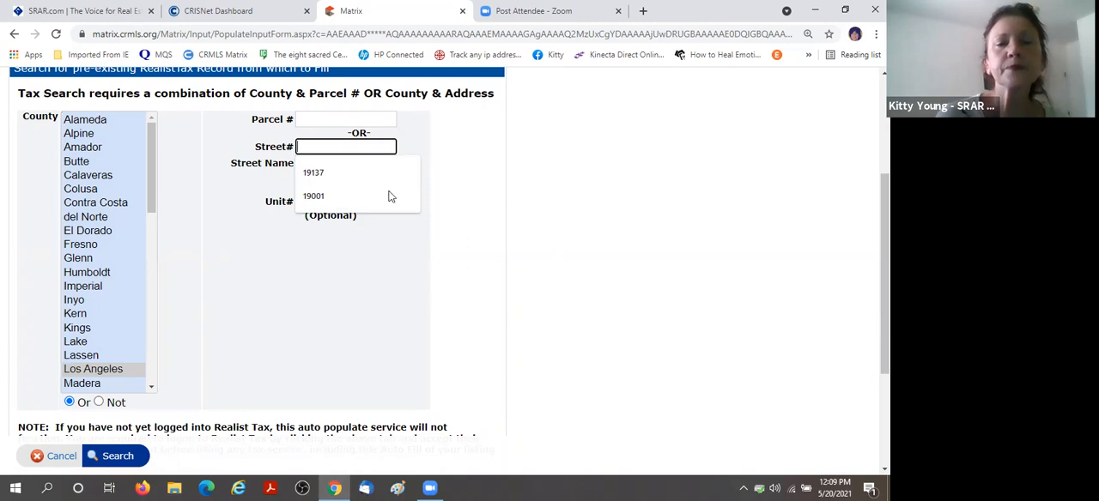
click(335, 176)
click(331, 163)
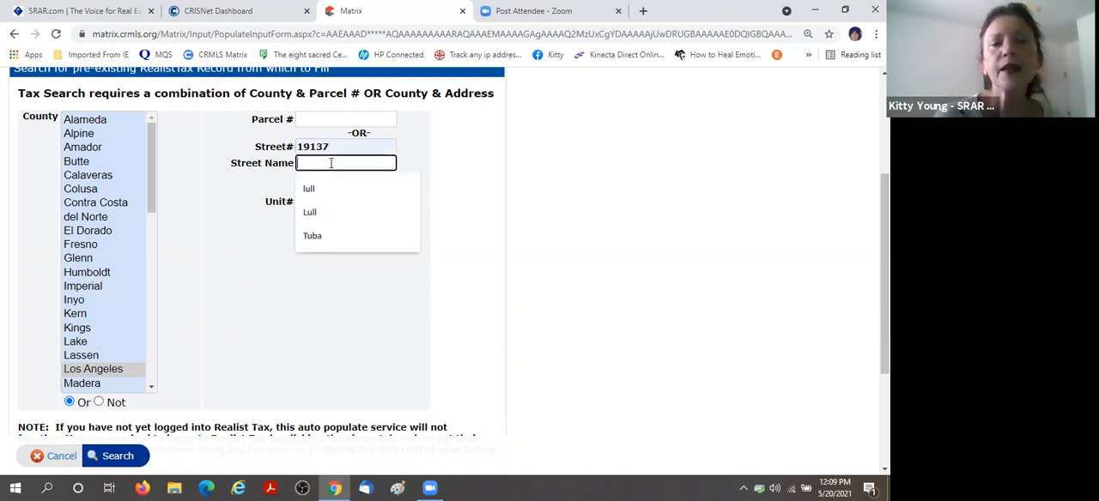
click(326, 212)
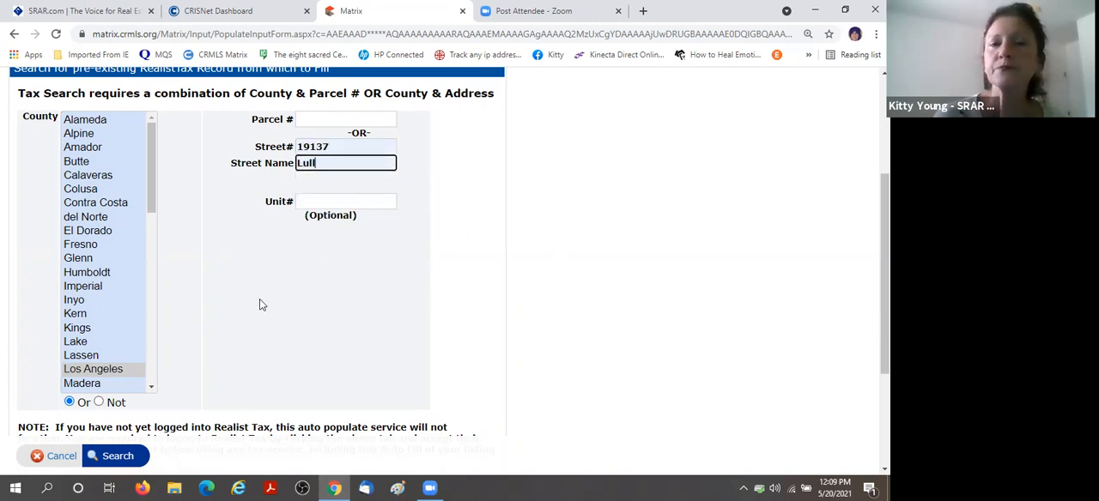
scroll(254, 294, down, 3)
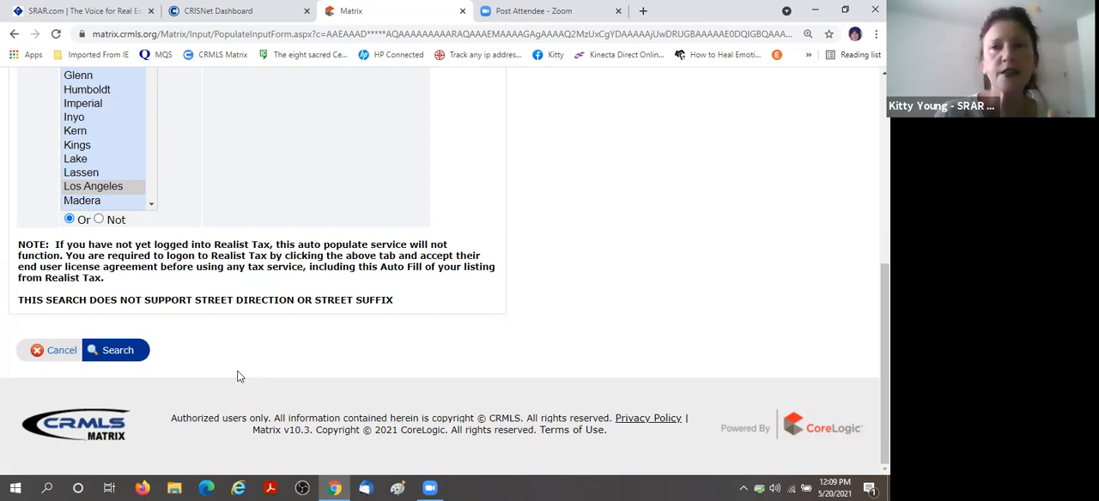
click(116, 352)
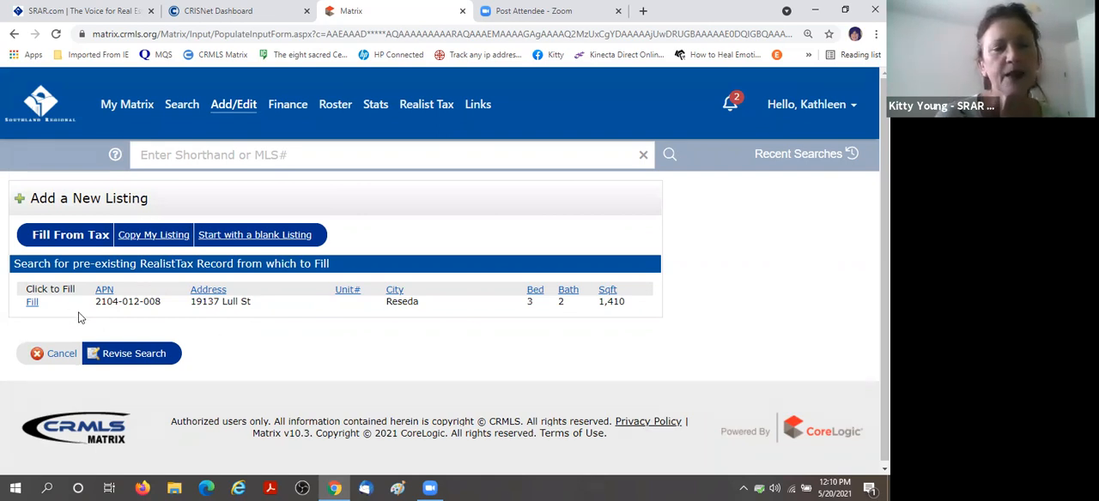
Fill the new listing from the matching tax record and set its status to Coming Soon.
click(32, 305)
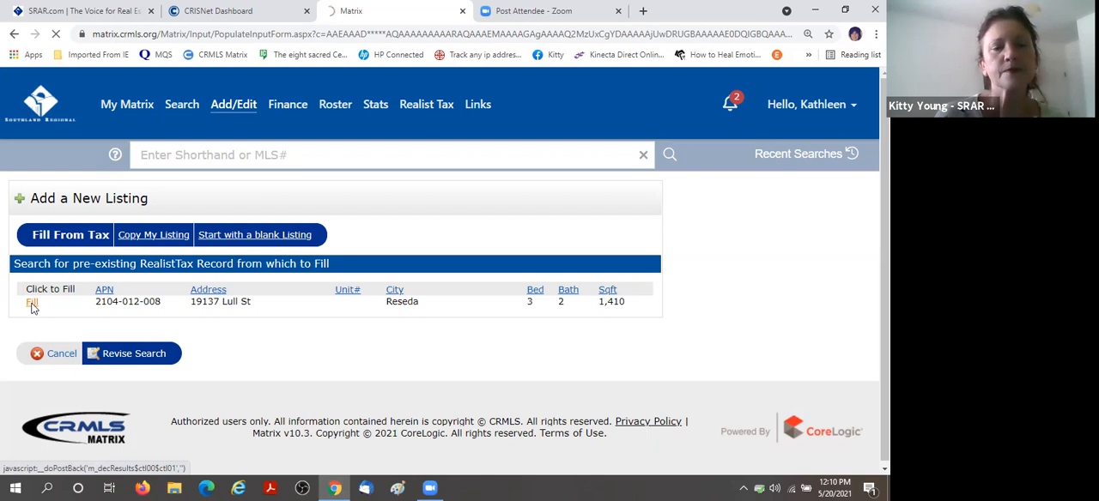
scroll(684, 314, down, 1)
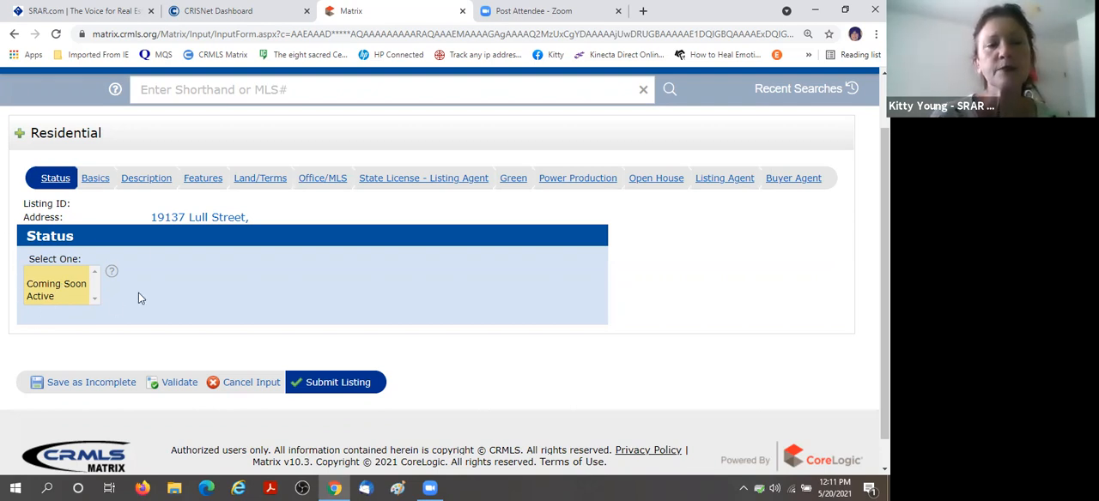
click(69, 287)
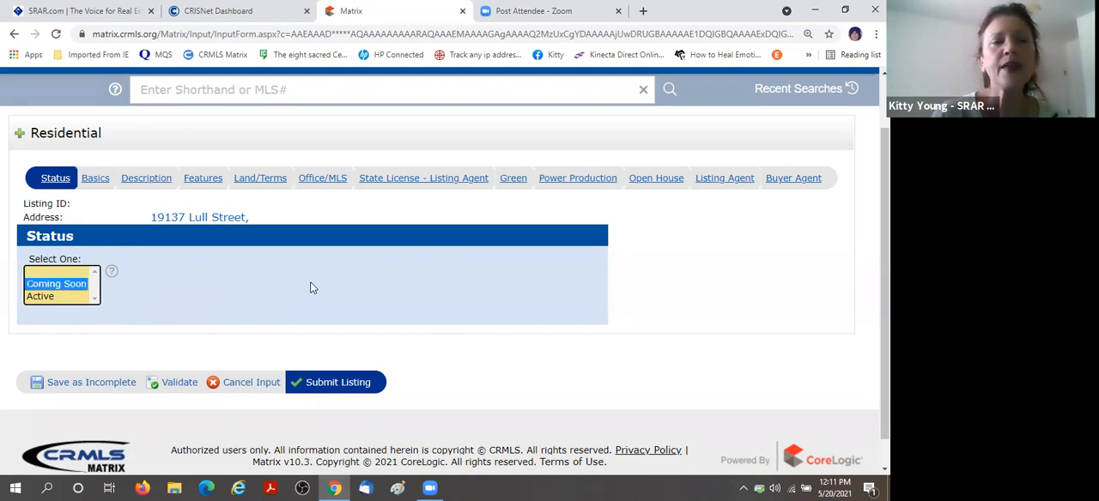
Set the list price to 100000000 in the listing's Basics section.
click(94, 180)
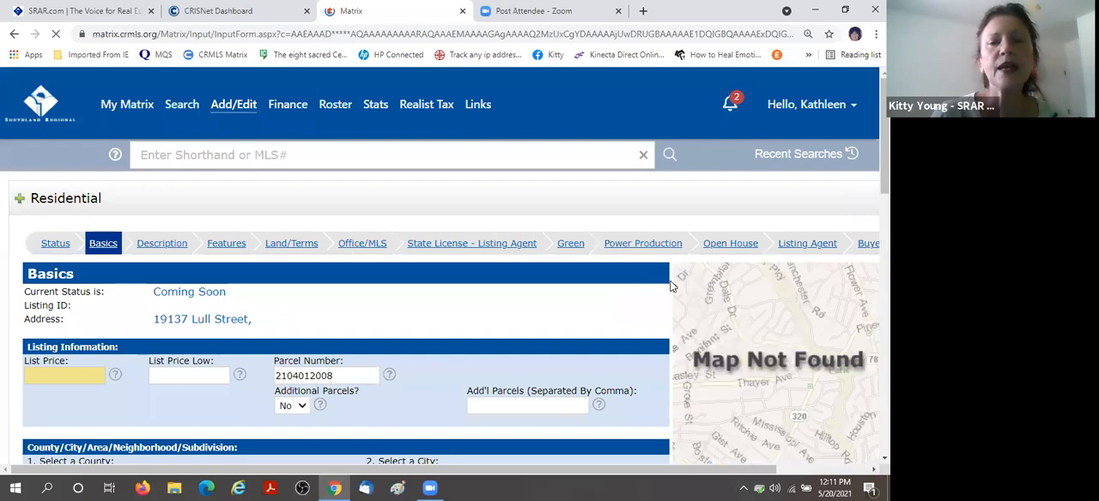
scroll(195, 339, down, 1)
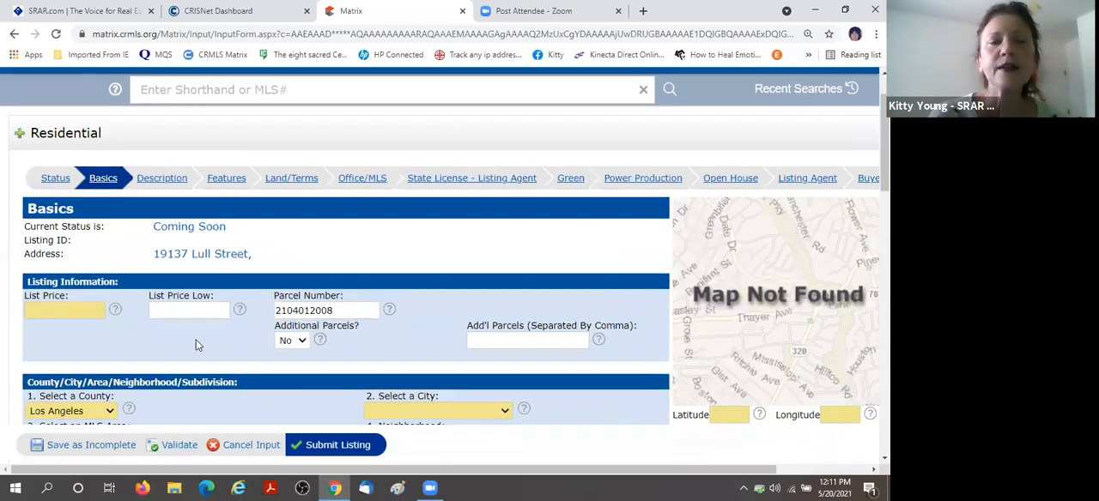
click(77, 311)
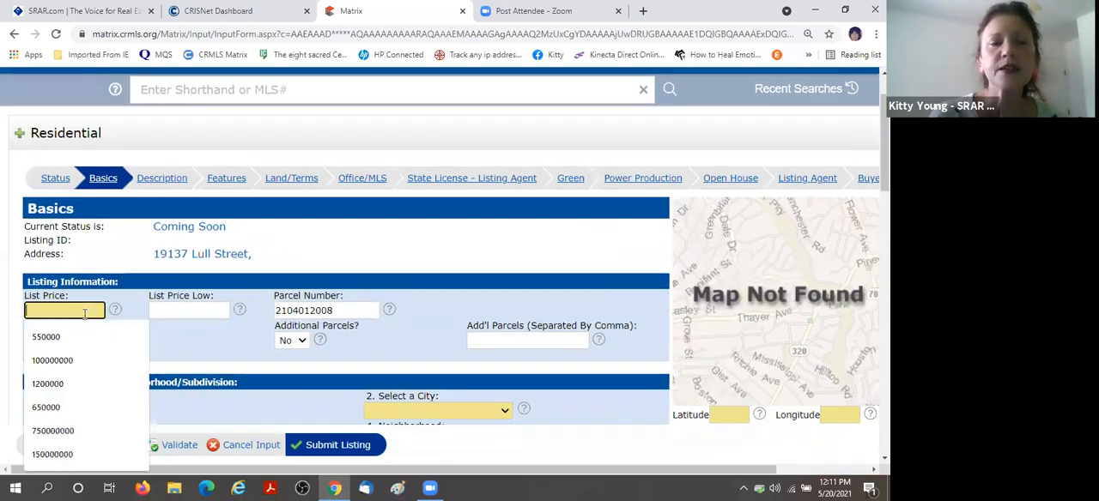
click(76, 361)
scroll(239, 211, down, 3)
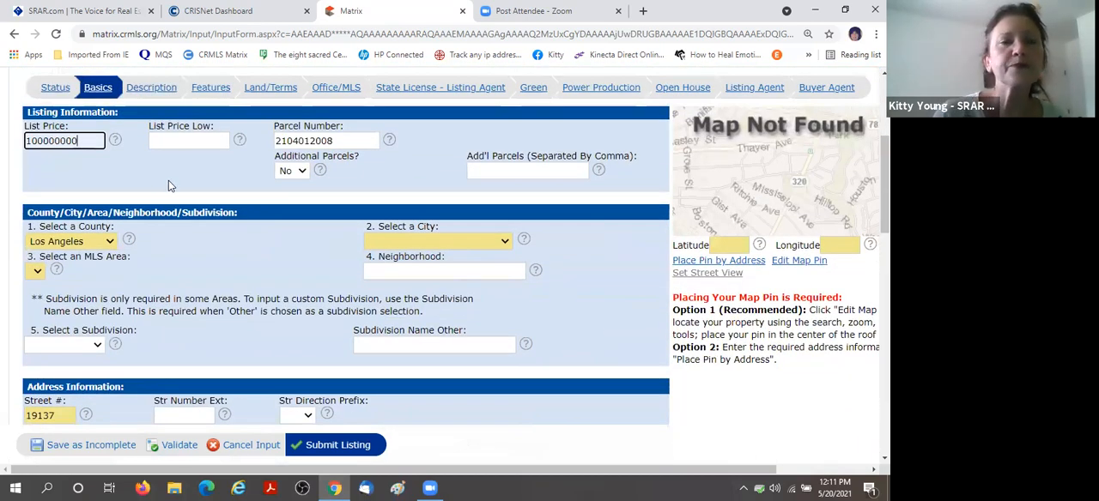
Set Additional Parcels to Yes in the listing information.
scroll(172, 186, up, 1)
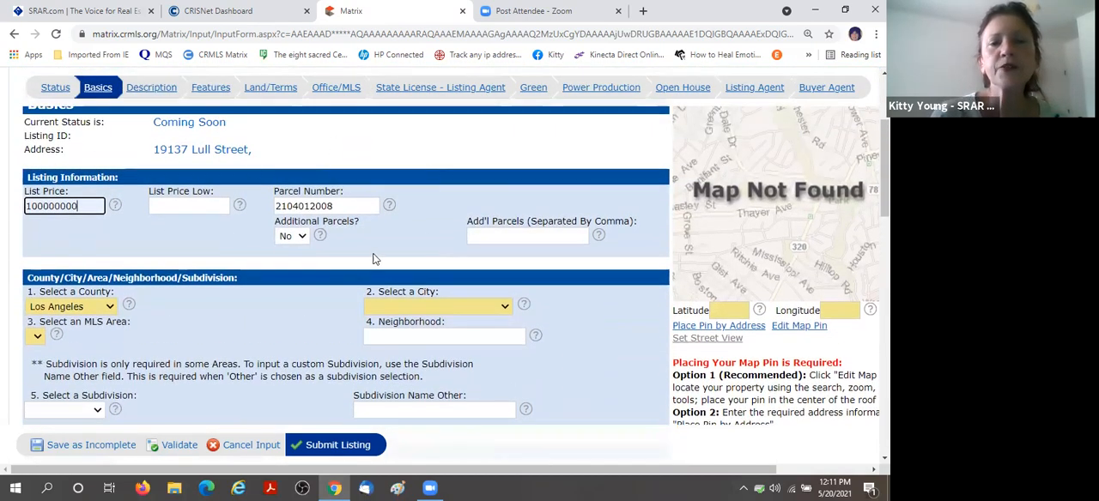
click(302, 237)
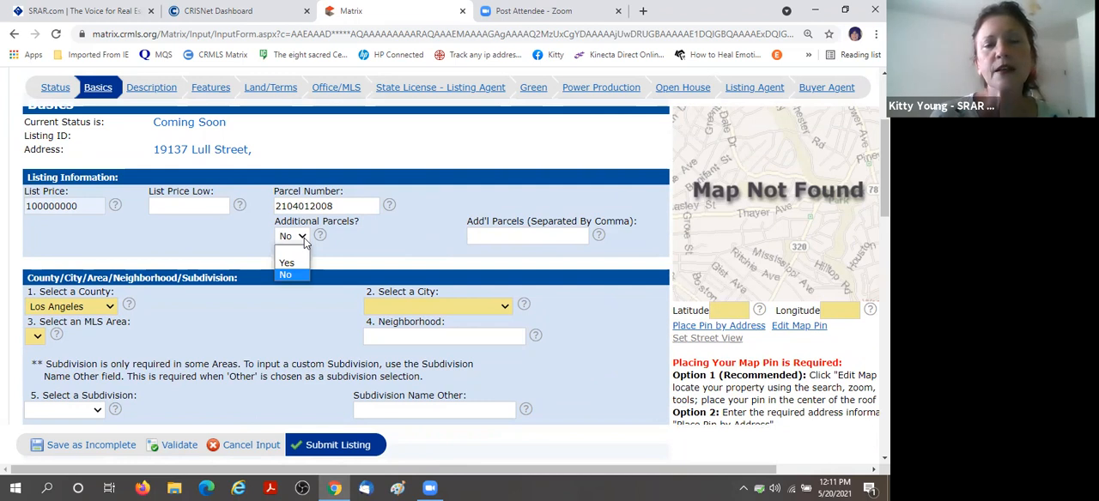
click(287, 262)
click(493, 236)
text(1231231234)
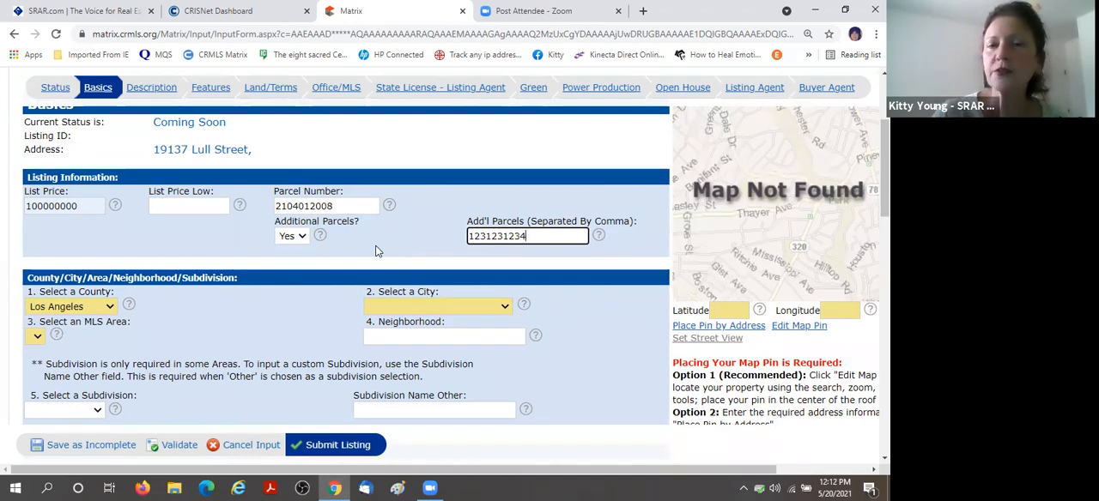
text(,)
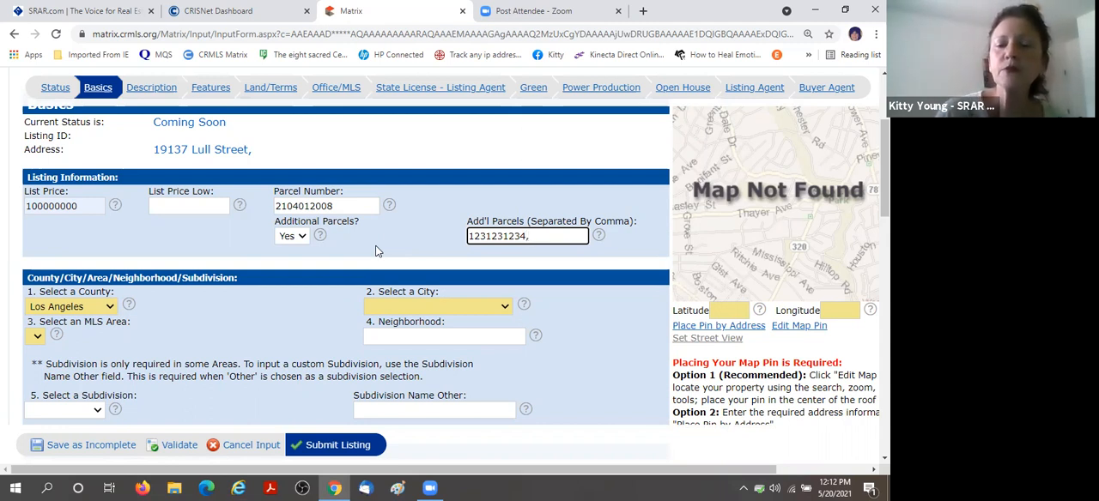
key(BackSpace)
key(BackSpace)
key(BackSpace)
key(BackSpace)
key(BackSpace)
key(BackSpace)
key(BackSpace)
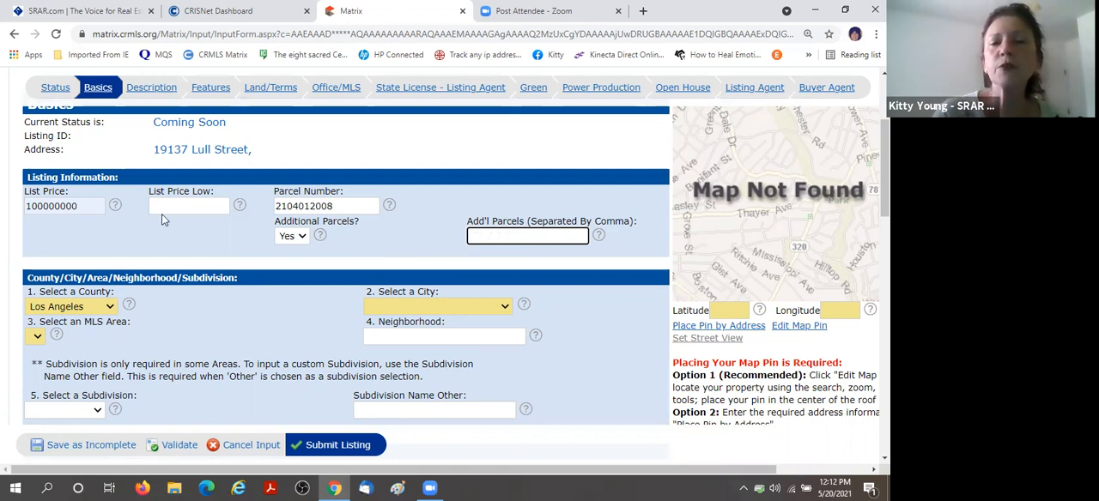
Set the listing's city to Winnetka and its MLS area to WIN - Winnetka.
scroll(169, 245, down, 3)
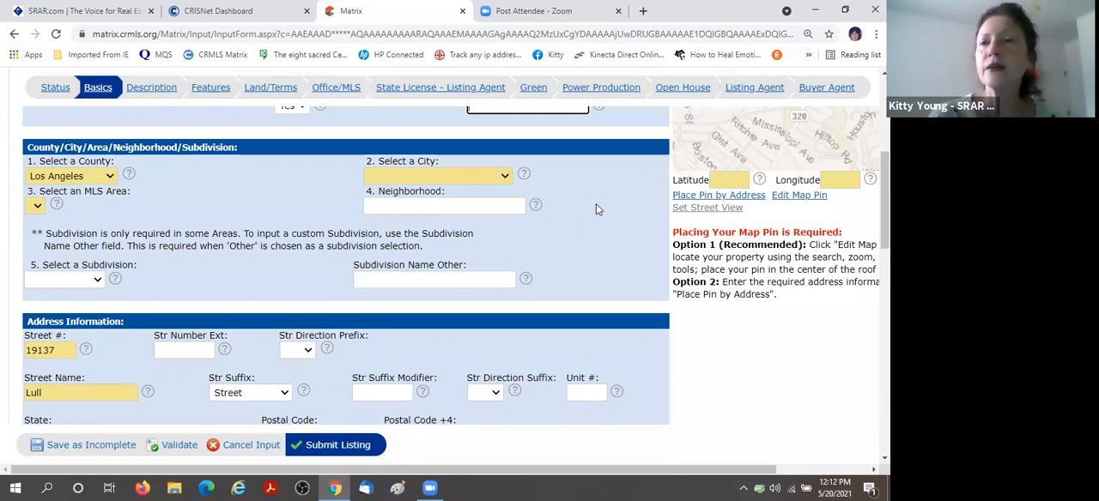
click(504, 176)
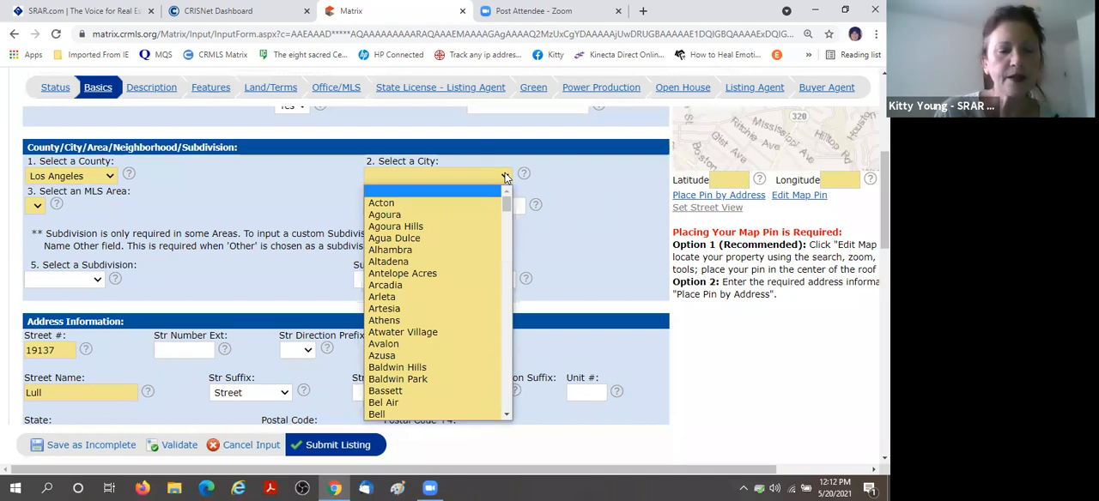
text(winn)
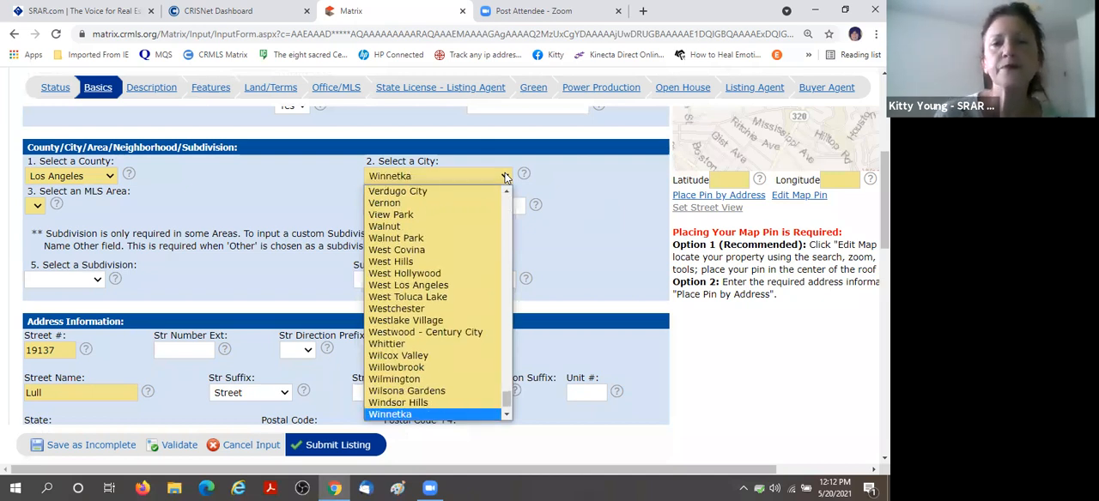
click(445, 175)
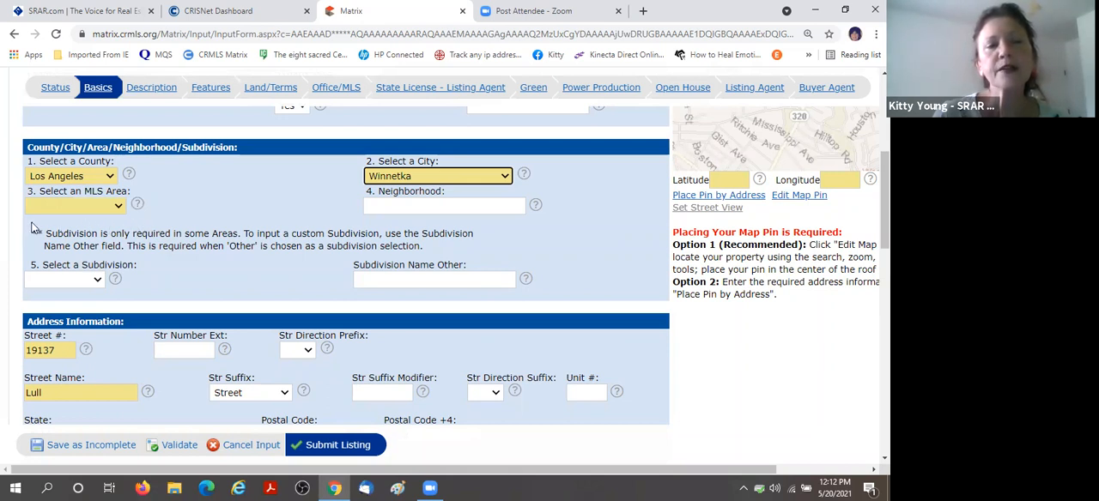
click(119, 208)
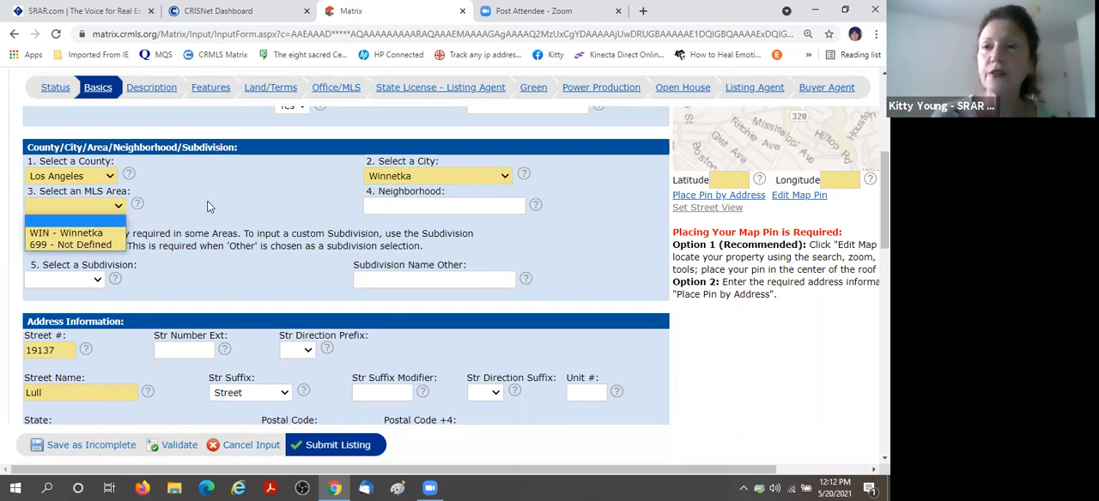
click(86, 233)
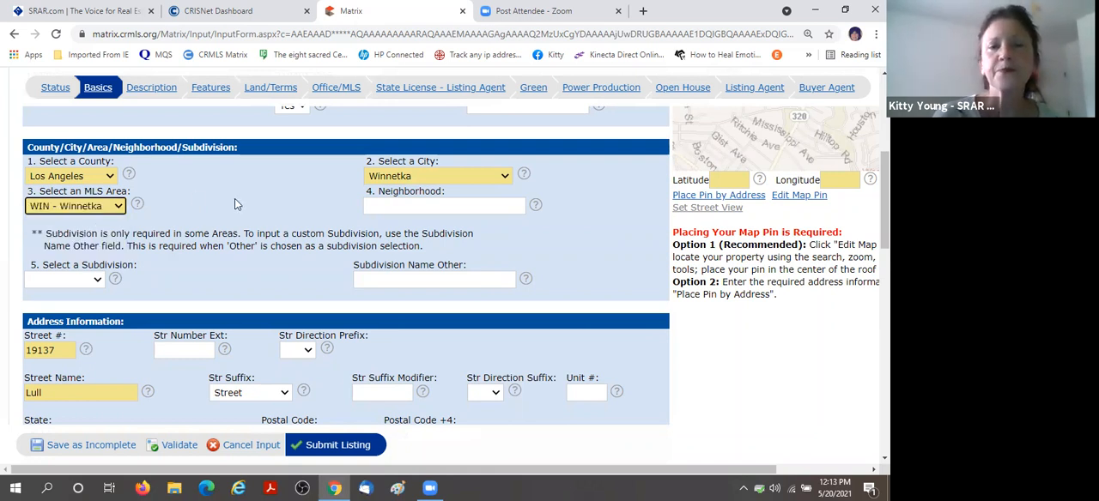
Check the address fields filled from tax and place the listing's map pin by address.
scroll(515, 232, down, 1)
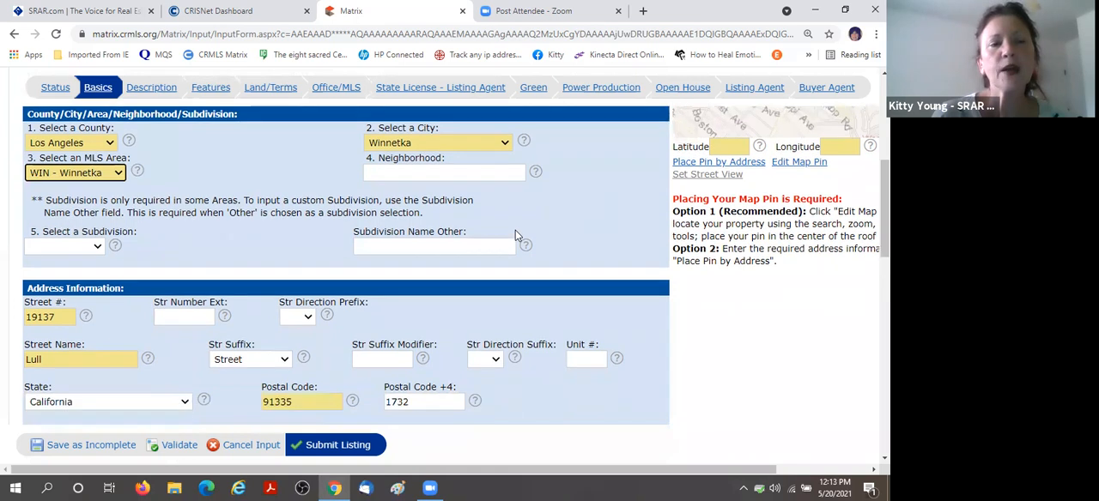
scroll(515, 230, down, 3)
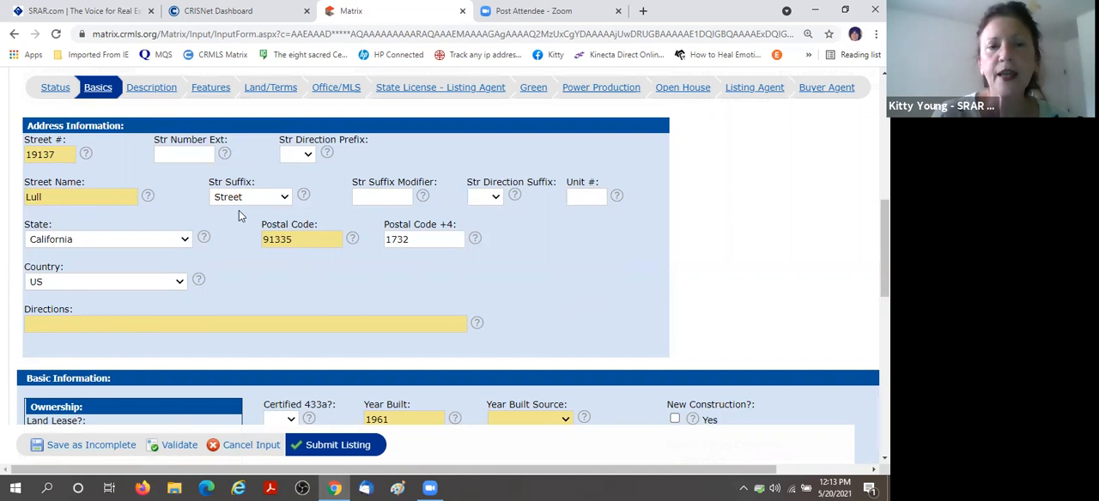
scroll(199, 253, down, 1)
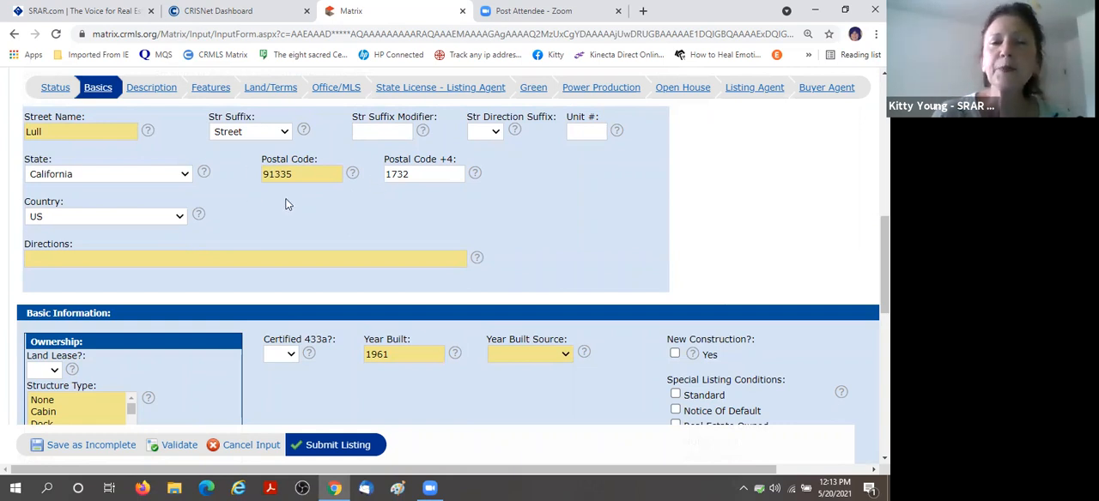
scroll(789, 245, up, 2)
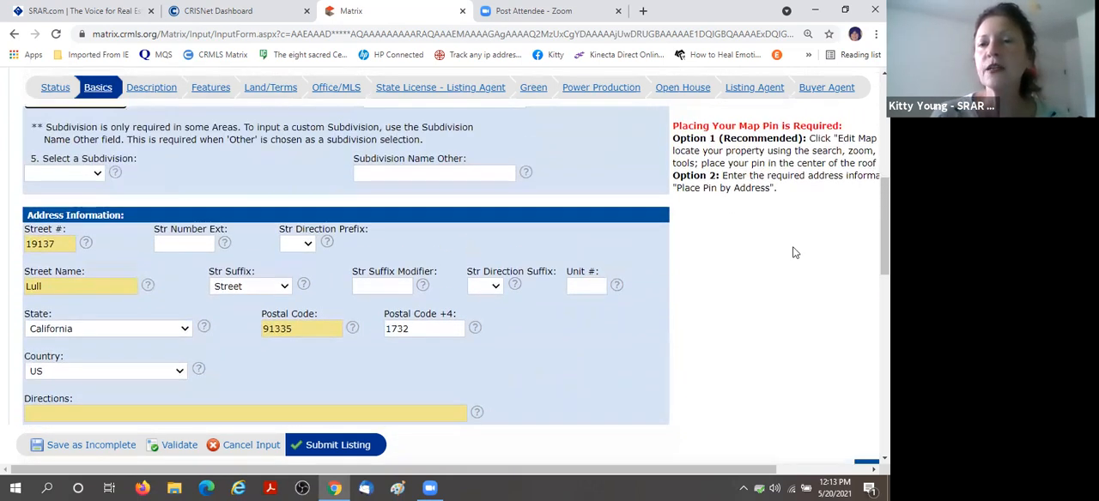
scroll(794, 252, up, 3)
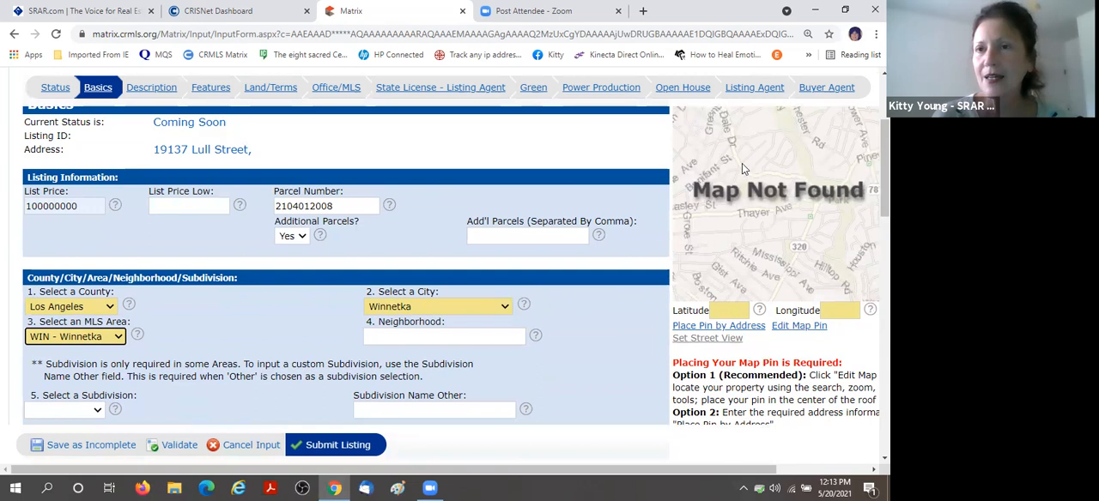
click(817, 471)
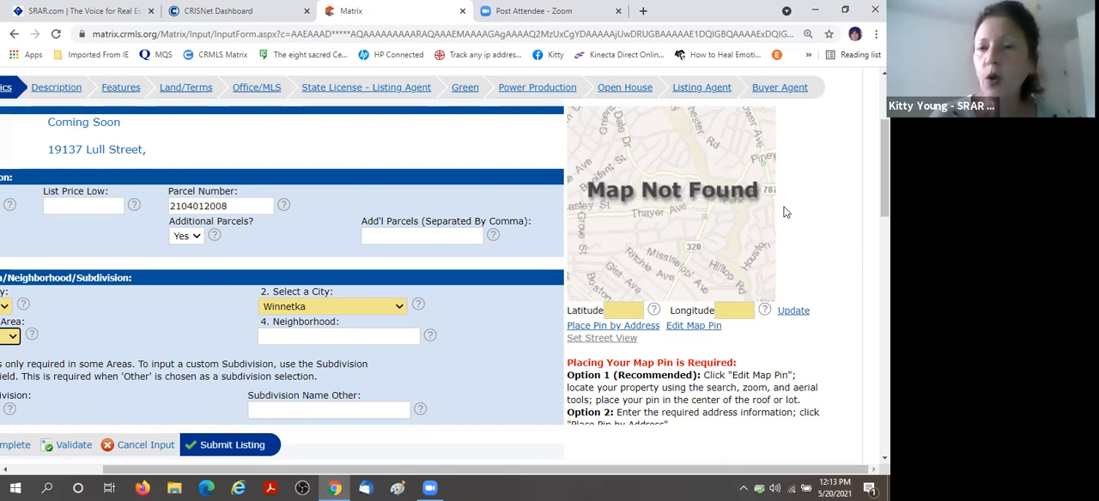
click(634, 329)
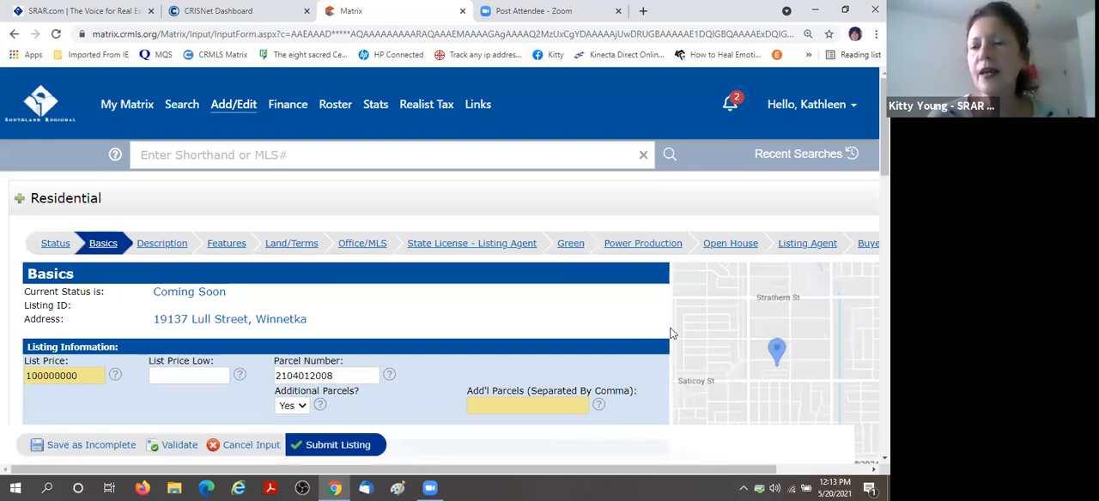
Open the map pin for editing and show the parcel details of the pinned property.
scroll(687, 327, down, 2)
scroll(689, 332, down, 1)
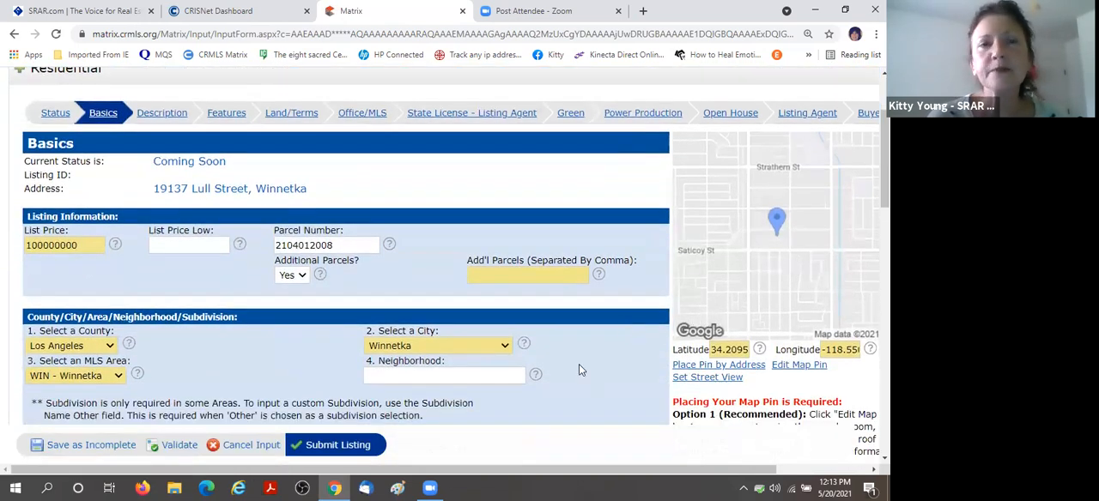
scroll(574, 352, down, 3)
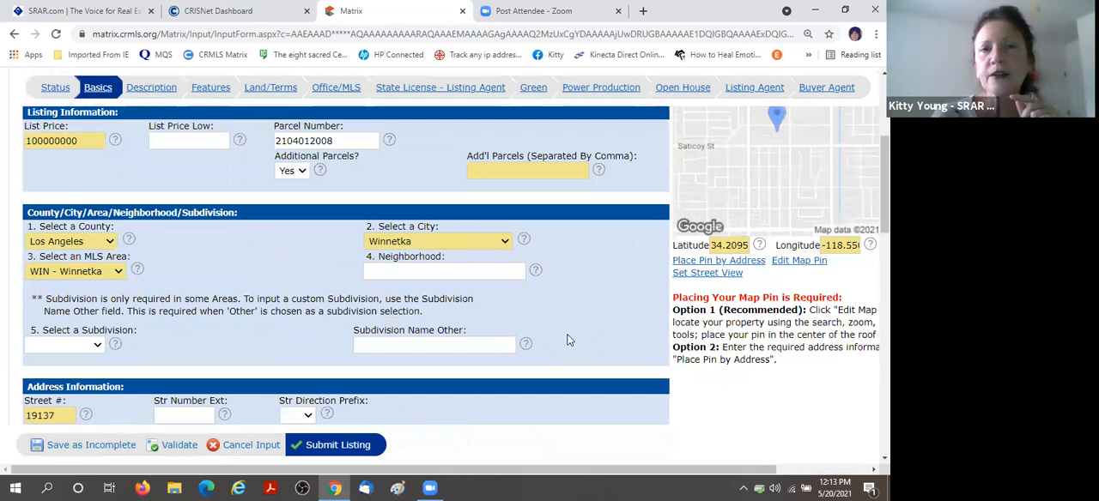
click(804, 266)
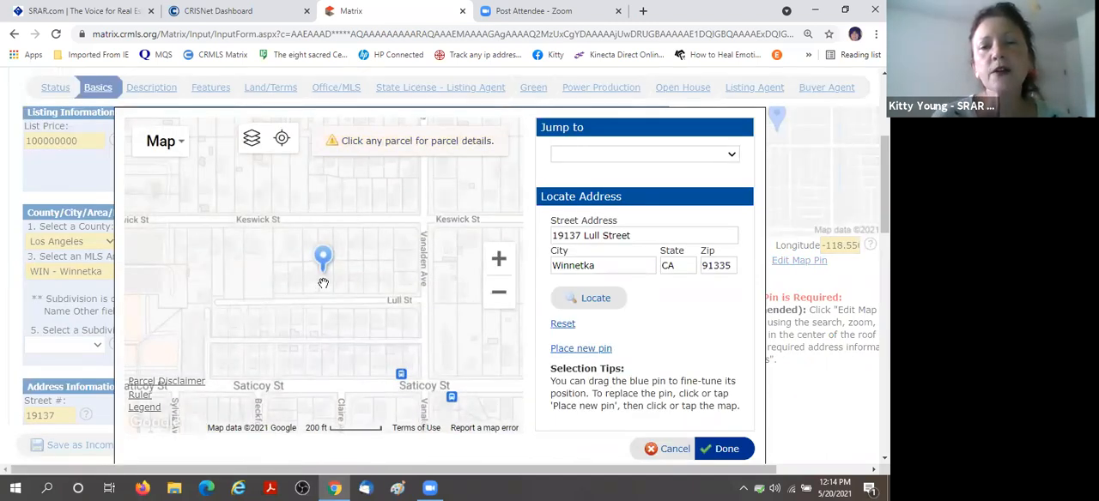
click(324, 282)
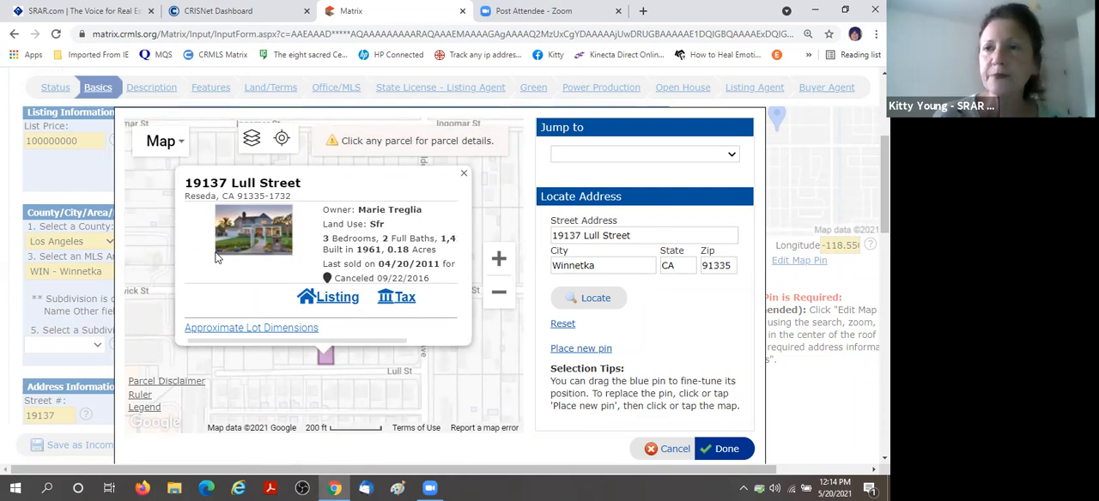
Close the pinned property's parcel details and show those of a nearby parcel on the same street.
click(464, 173)
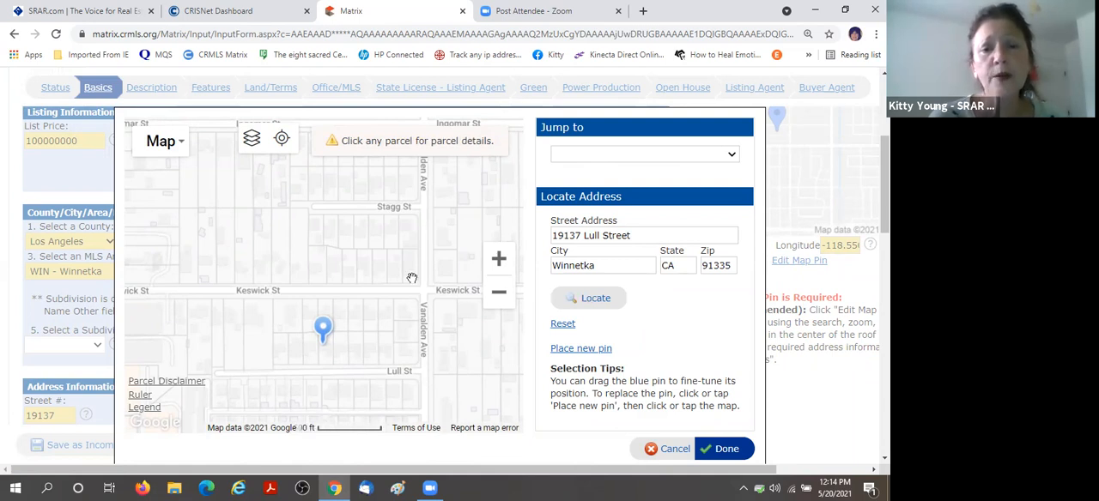
scroll(412, 278, down, 1)
scroll(385, 297, up, 1)
drag(361, 260, 357, 244)
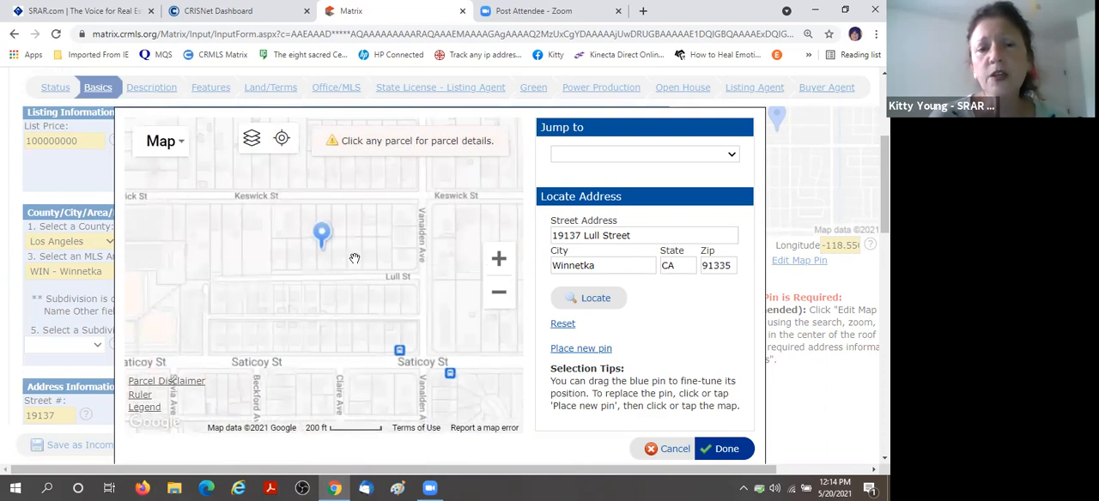
click(355, 253)
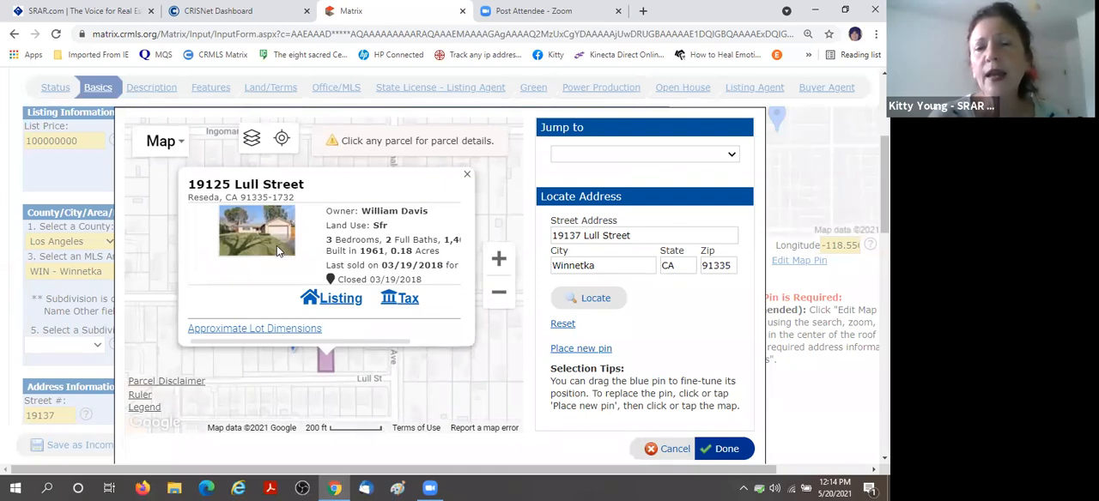
Reset the map pin and accept its placement for the listing.
click(559, 325)
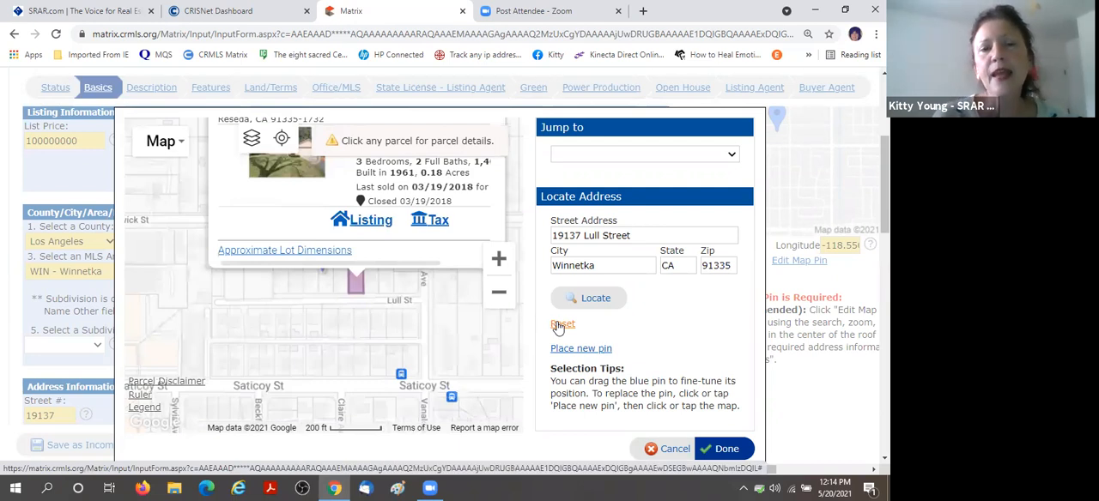
scroll(658, 319, down, 1)
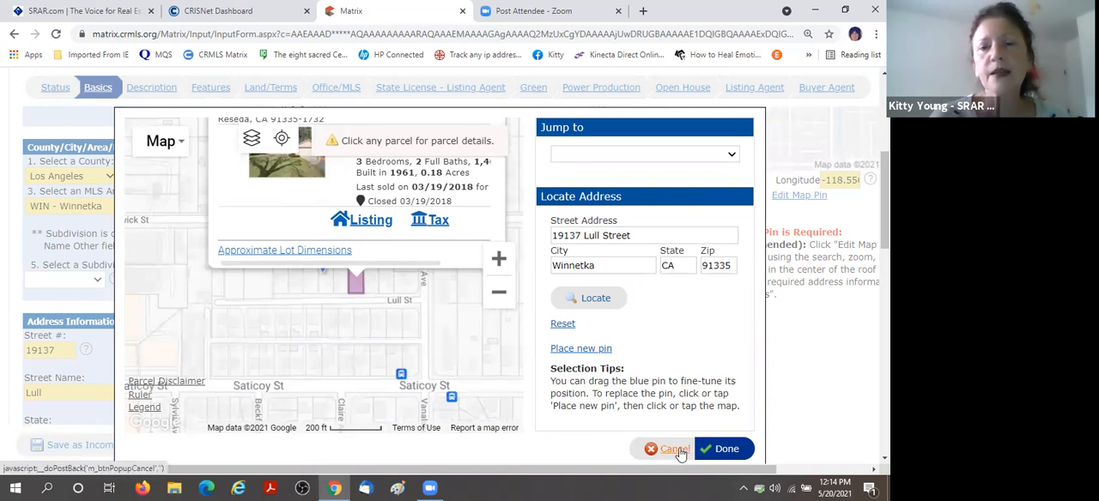
click(726, 453)
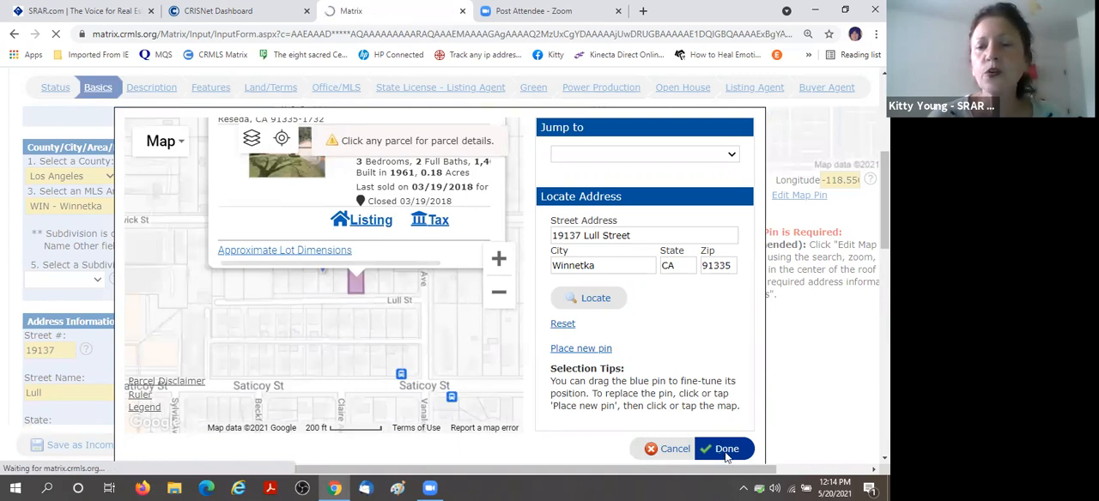
Set the listing's Google Street View, turning the view to face the house front, and accept it.
scroll(686, 366, down, 2)
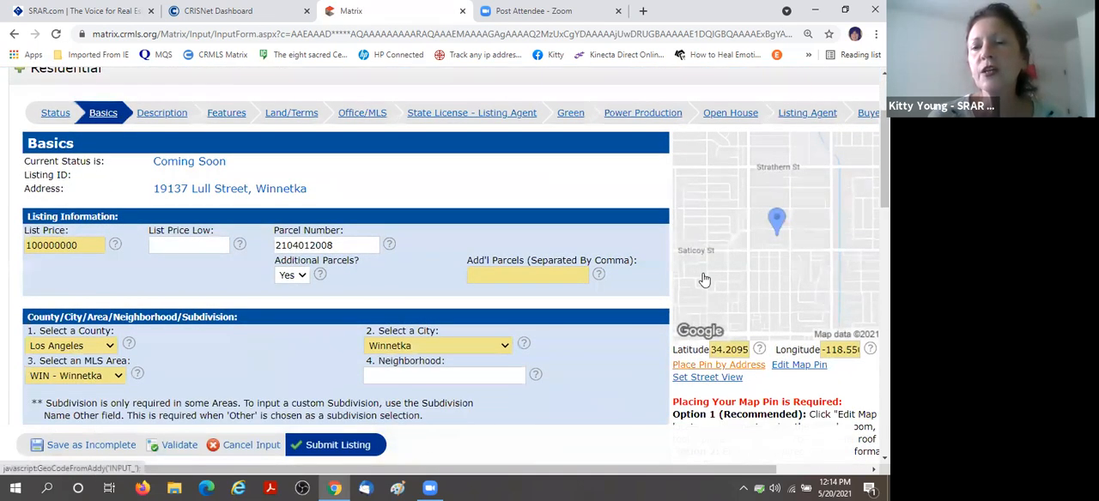
scroll(704, 280, down, 1)
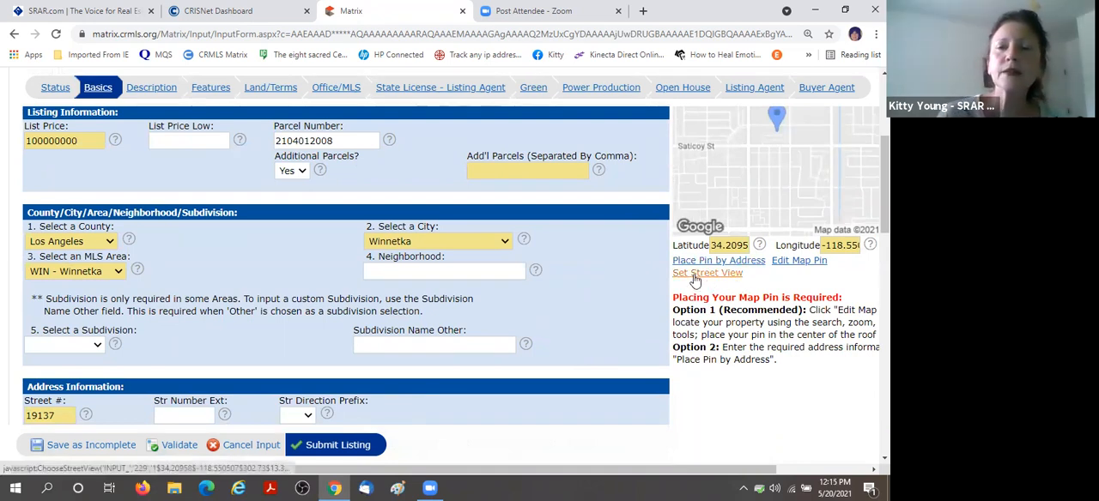
click(696, 274)
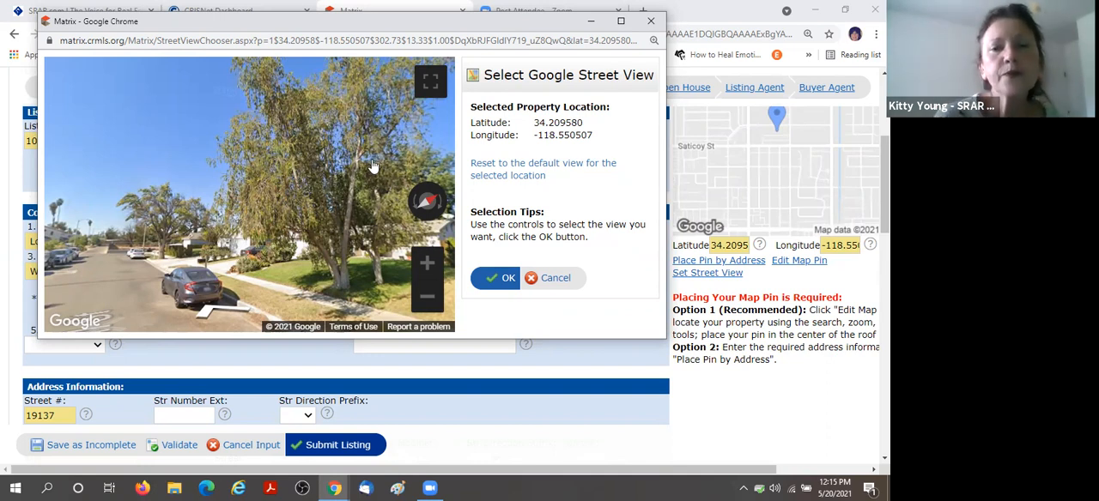
drag(347, 157, 145, 160)
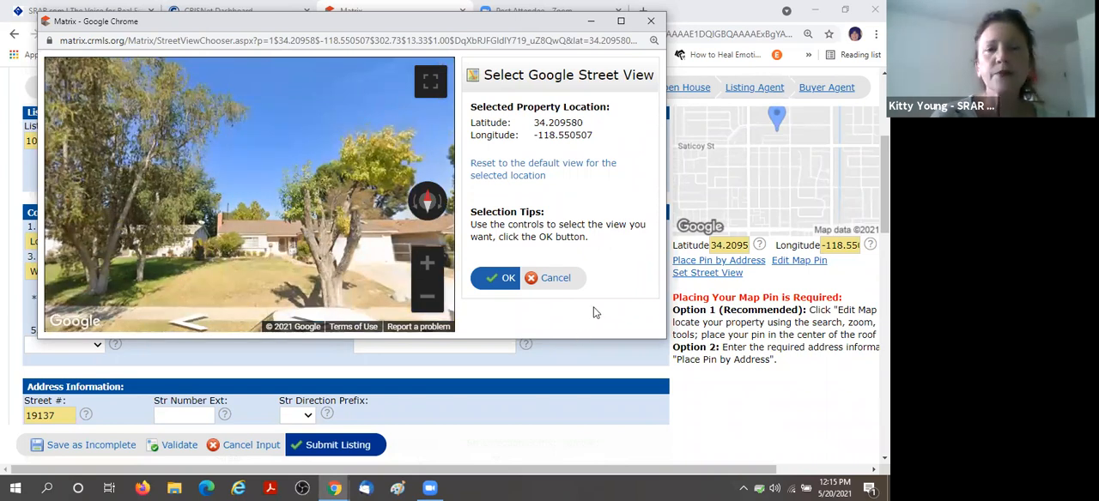
click(504, 279)
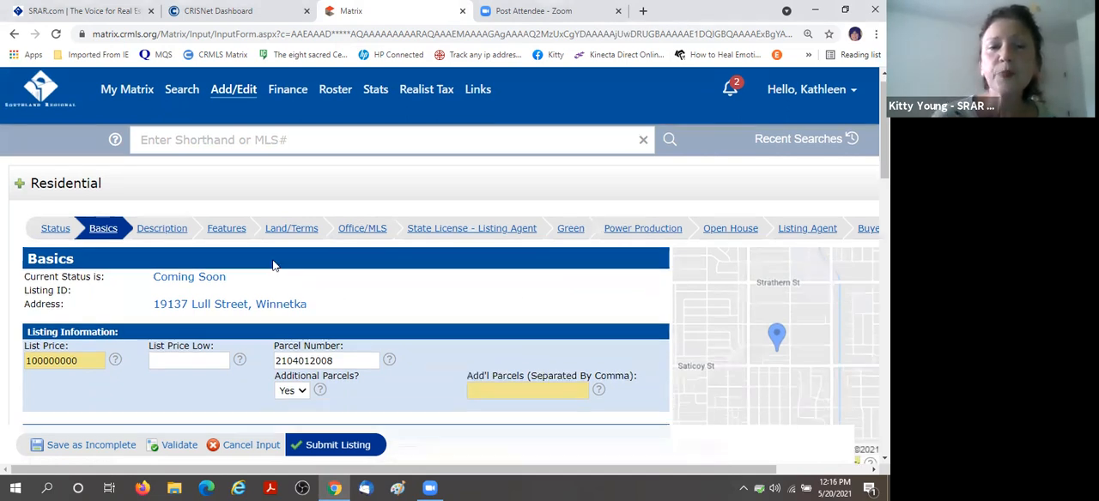
scroll(336, 295, down, 2)
click(293, 276)
click(292, 311)
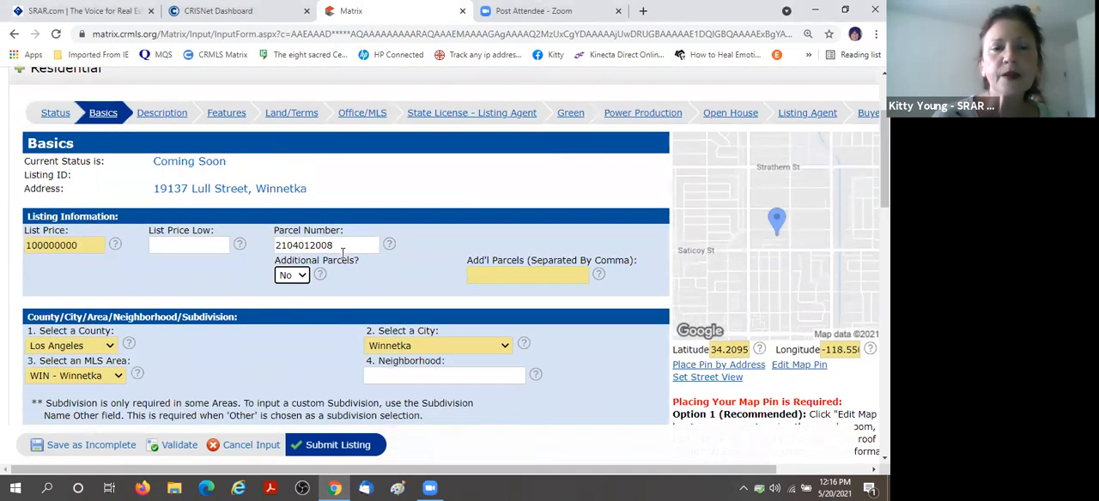
drag(351, 243, 243, 257)
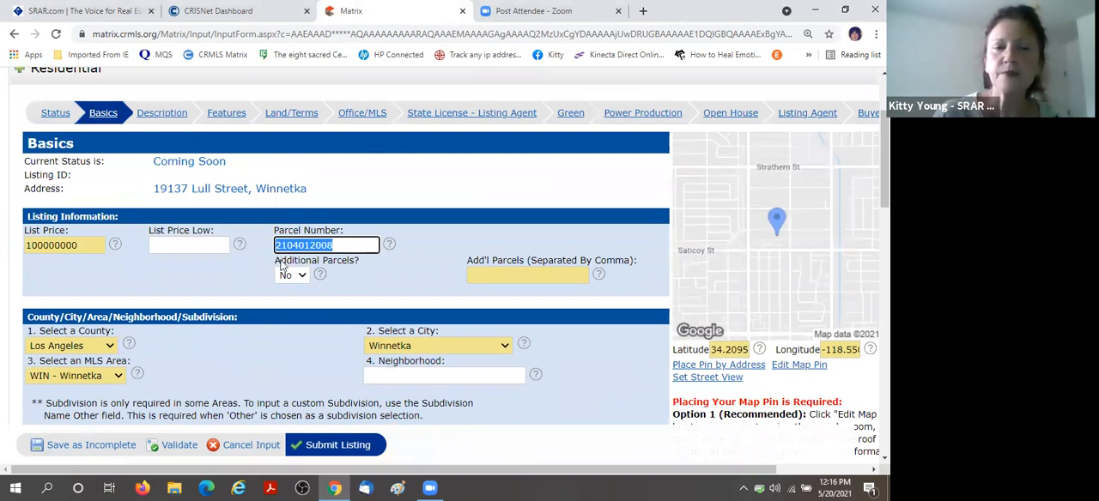
text(123123)
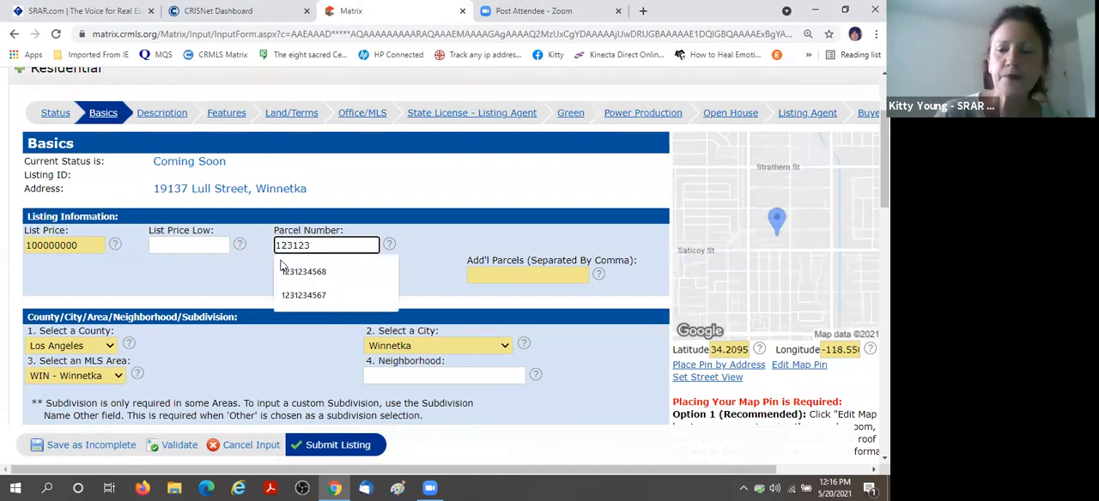
text(1234)
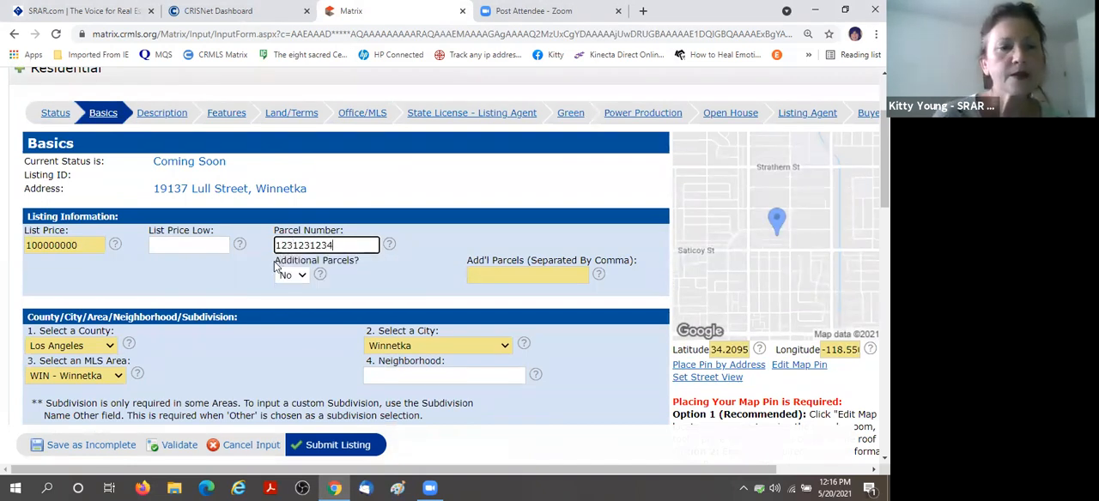
Replace the listing's street number and street name with sample values in the address information.
scroll(276, 267, down, 4)
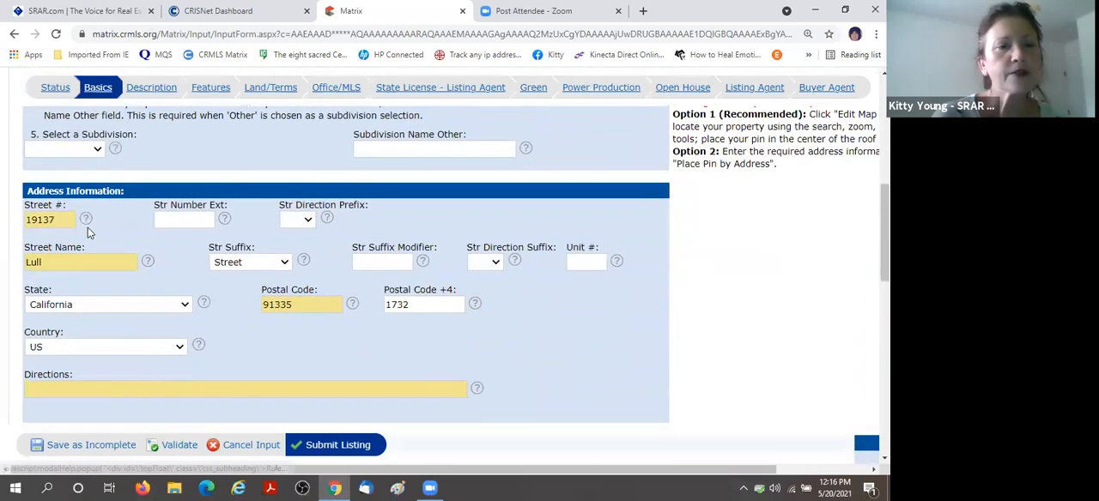
drag(62, 220, 11, 226)
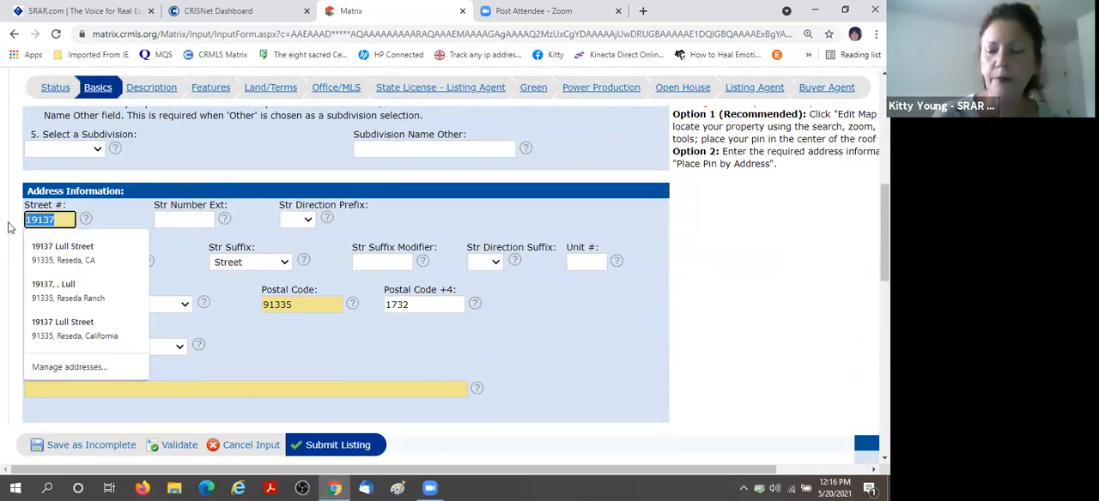
text(1)
click(83, 261)
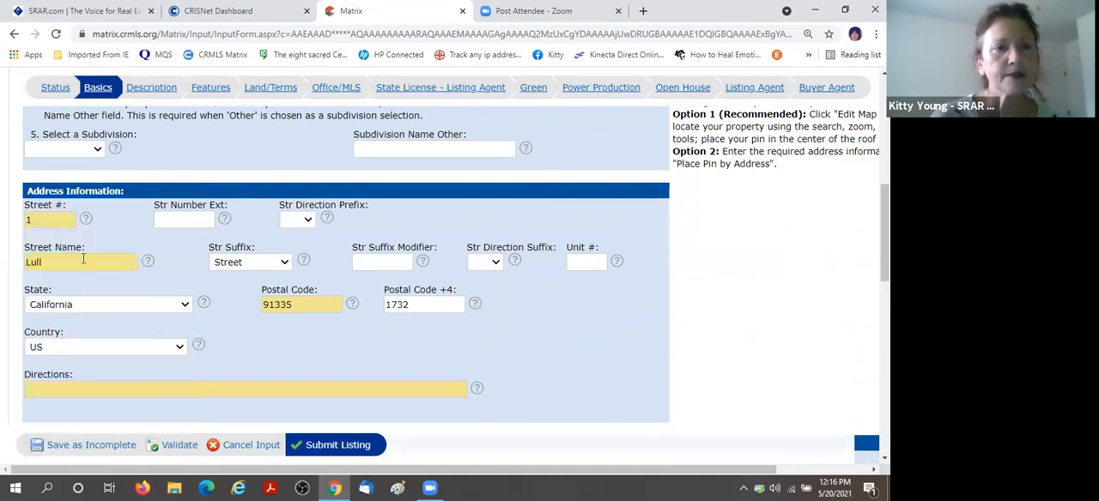
drag(84, 258, 7, 264)
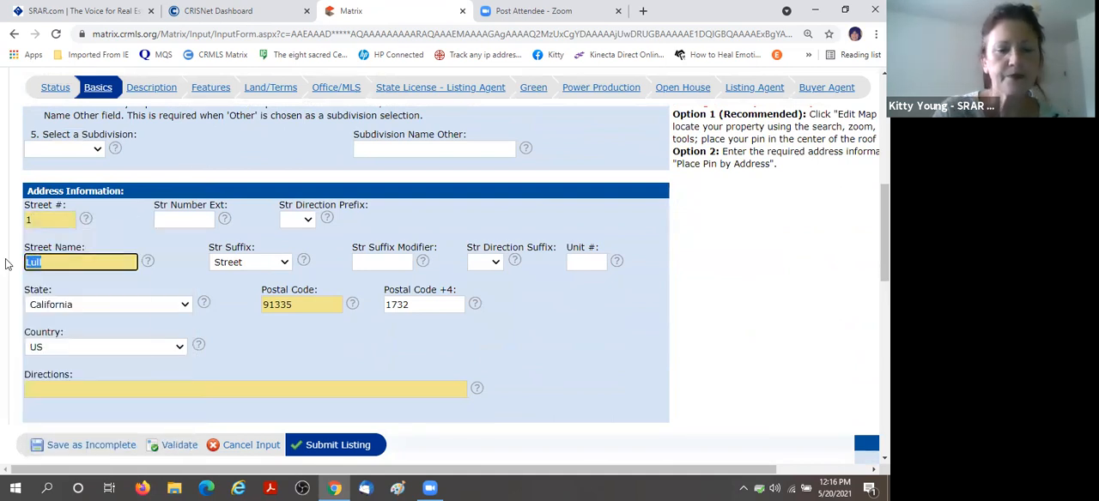
text(Day)
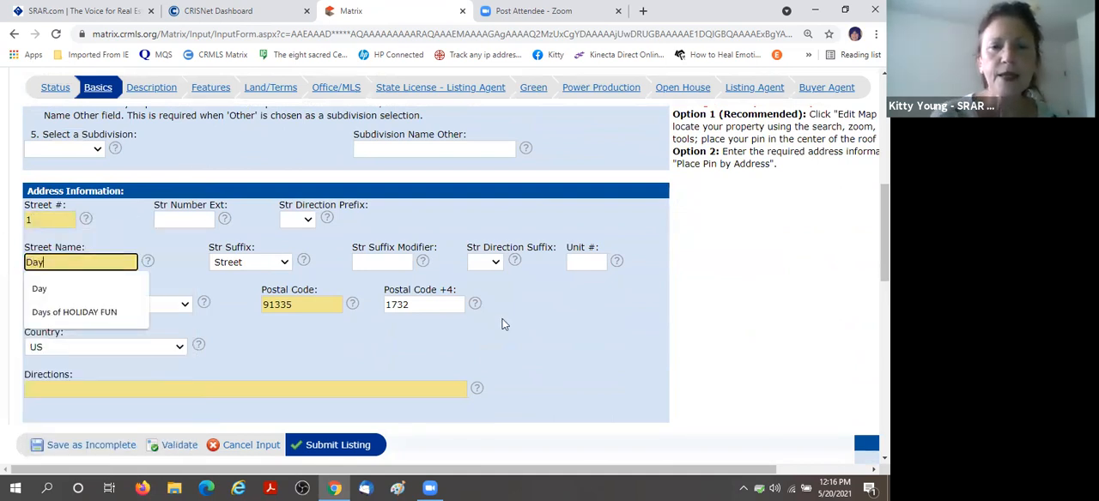
click(543, 294)
Enter "Today and Tomorrow" as the listing's directions.
scroll(534, 292, down, 2)
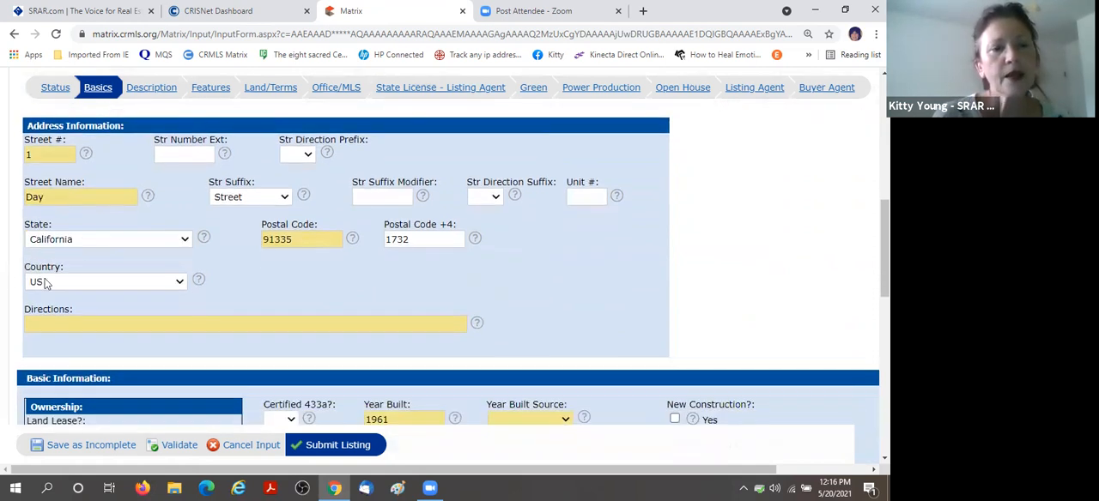
click(81, 259)
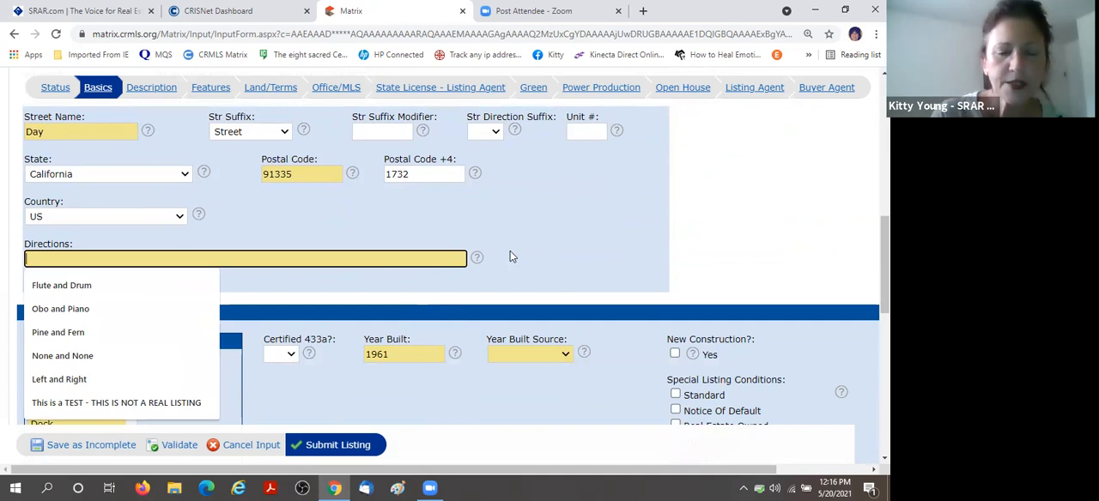
text(Tod)
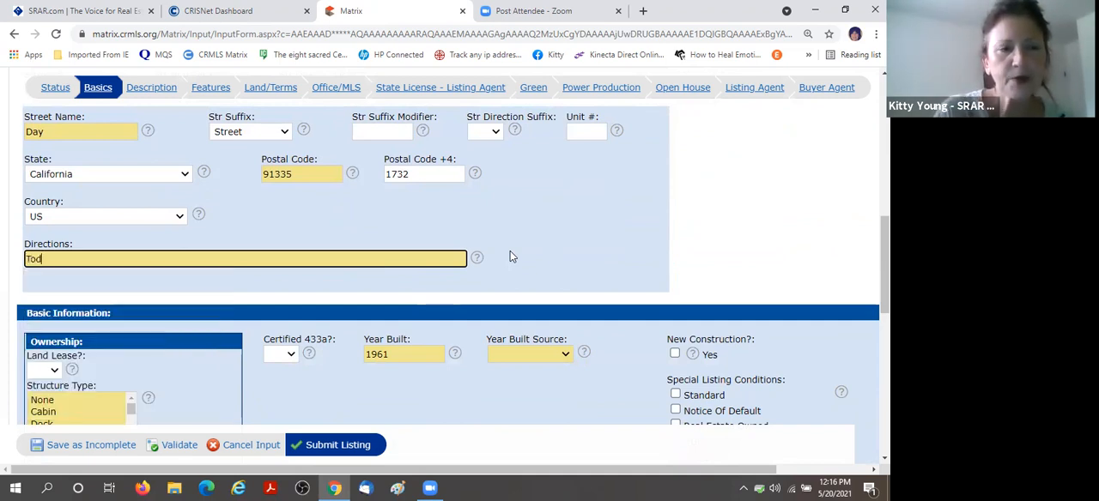
text(ay and )
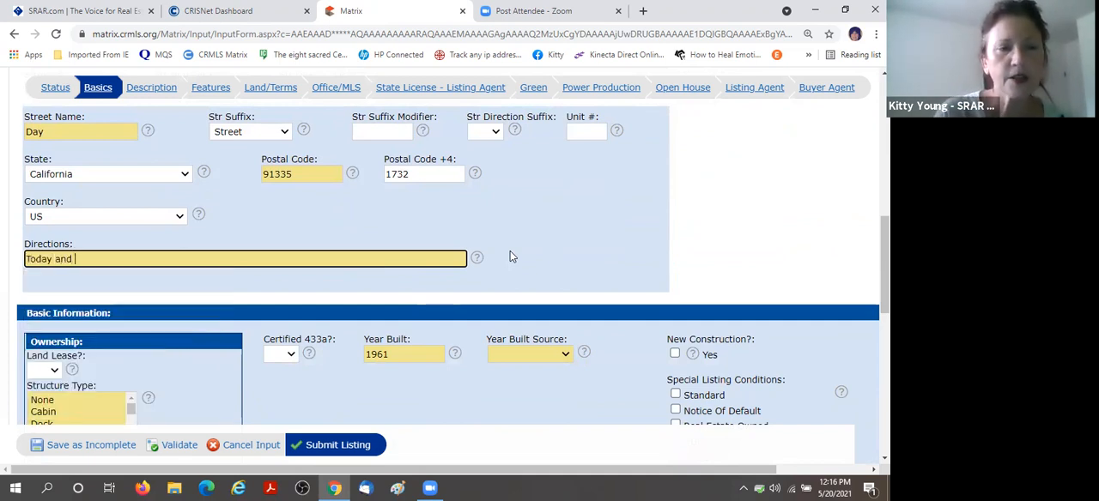
text(Tomorrow)
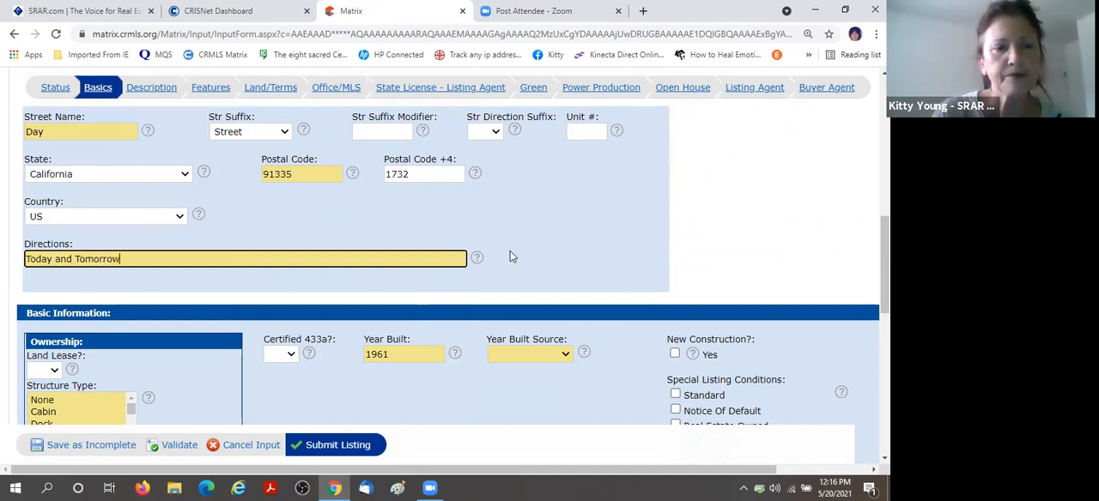
Set Land Lease to No in the listing's ownership information.
scroll(564, 251, down, 1)
scroll(471, 249, down, 1)
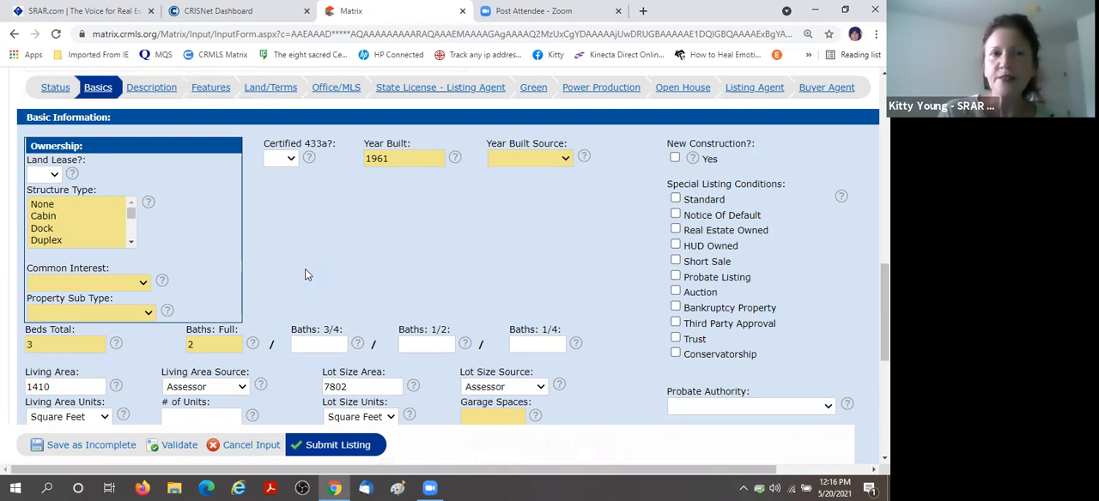
click(54, 175)
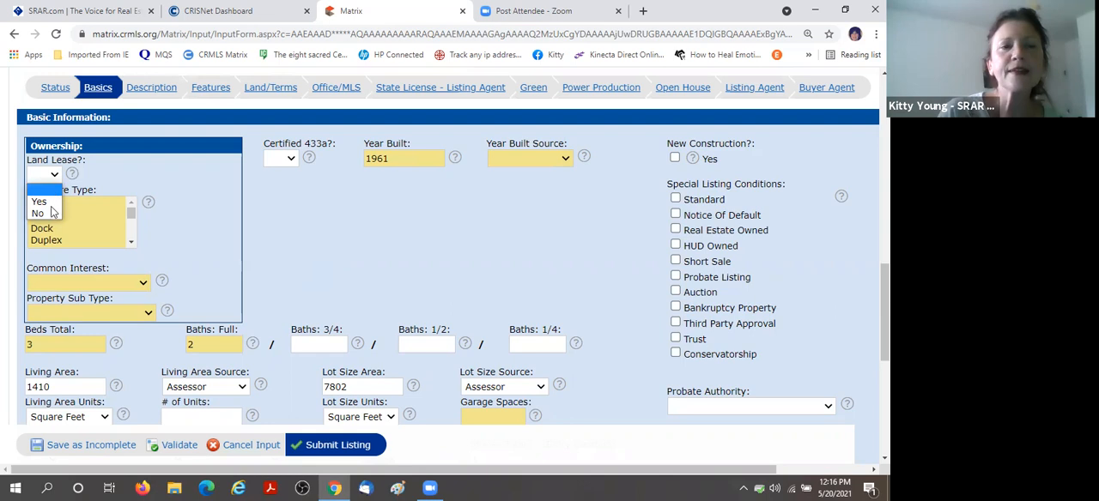
click(38, 214)
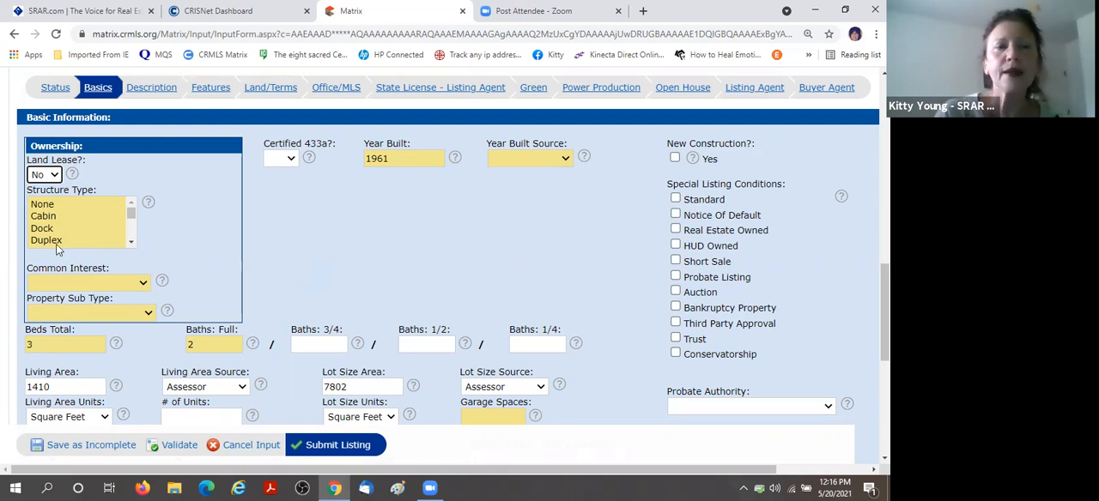
Look through the structure types and select House for the listing.
double_click(131, 243)
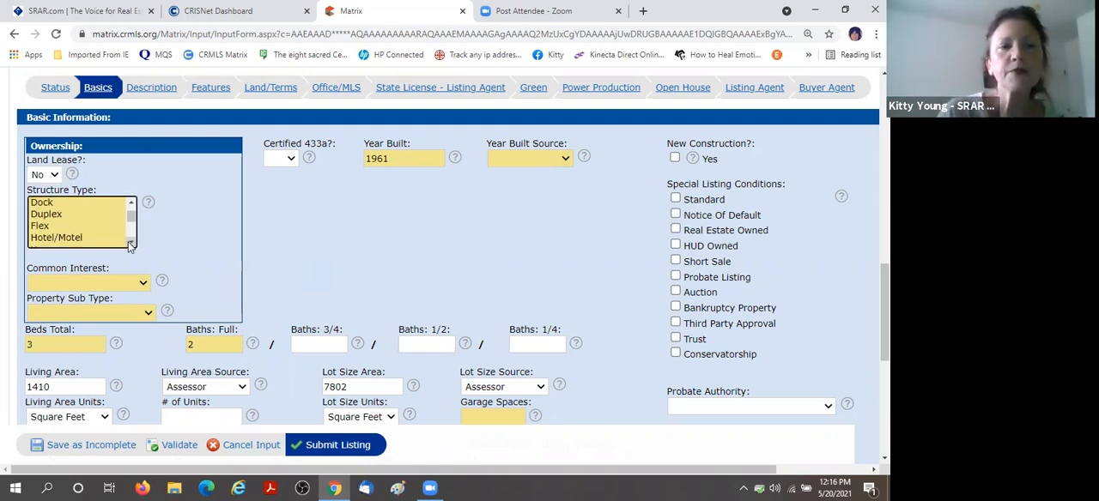
click(130, 244)
click(131, 244)
click(131, 245)
click(130, 245)
click(130, 245)
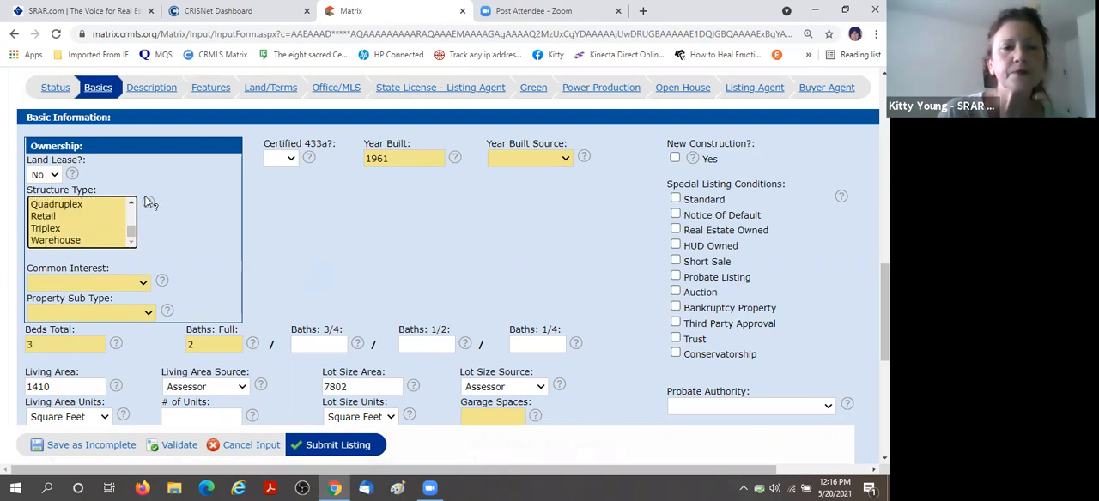
click(131, 203)
click(132, 203)
click(131, 204)
click(132, 204)
click(49, 238)
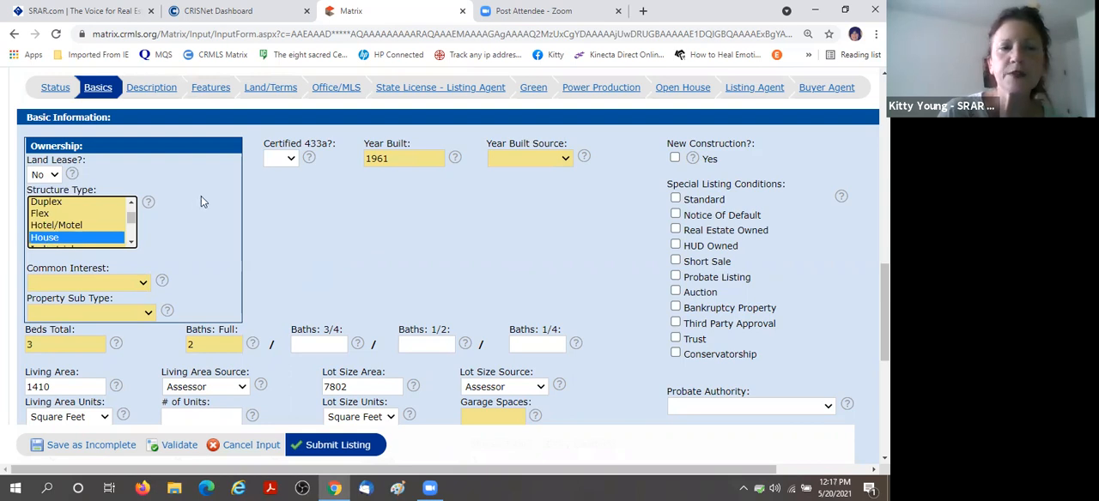
Set the listing's common interest to None and its property sub type to Single Family Residence.
click(137, 282)
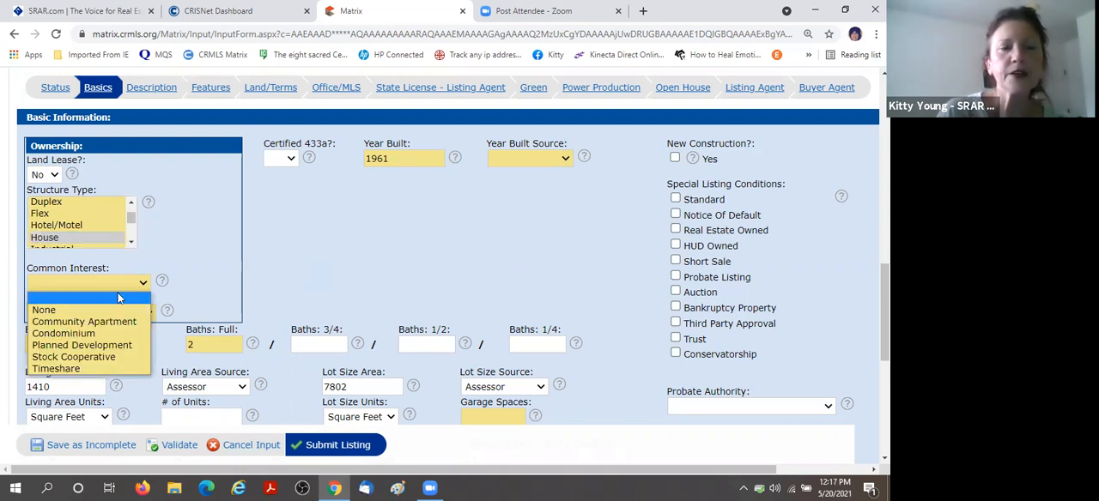
click(97, 311)
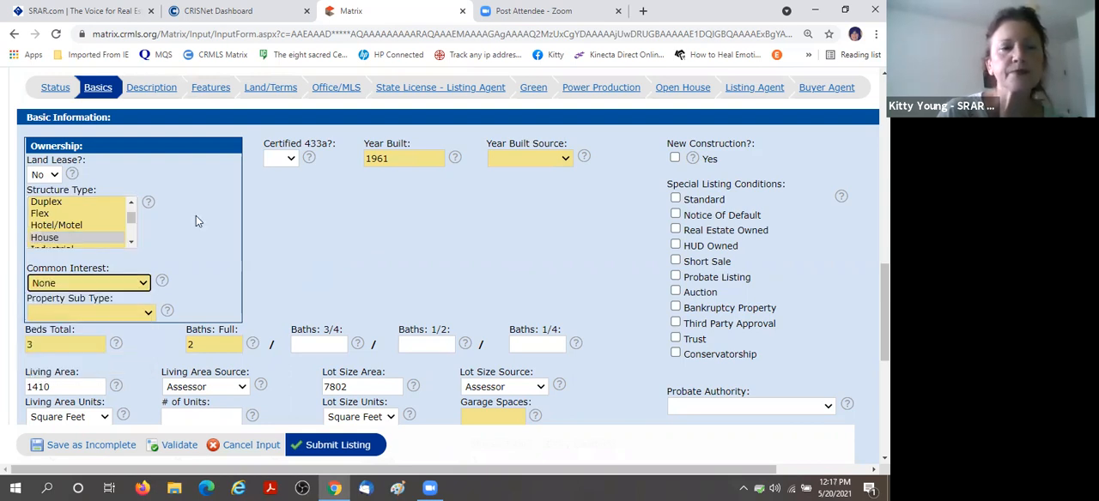
scroll(142, 190, down, 2)
click(146, 182)
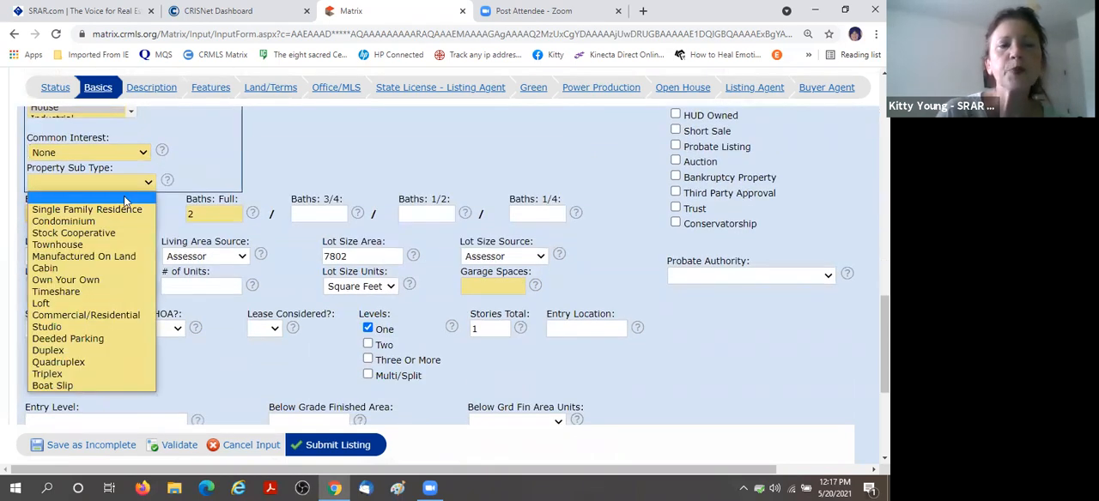
click(116, 212)
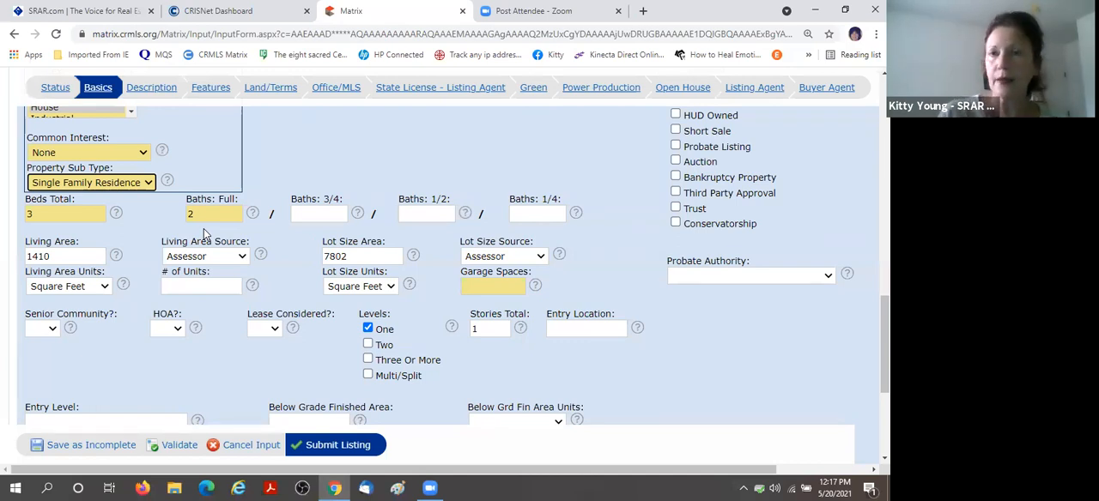
Set the listing's bathrooms to 1 full bath and 1 three-quarter bath.
click(190, 214)
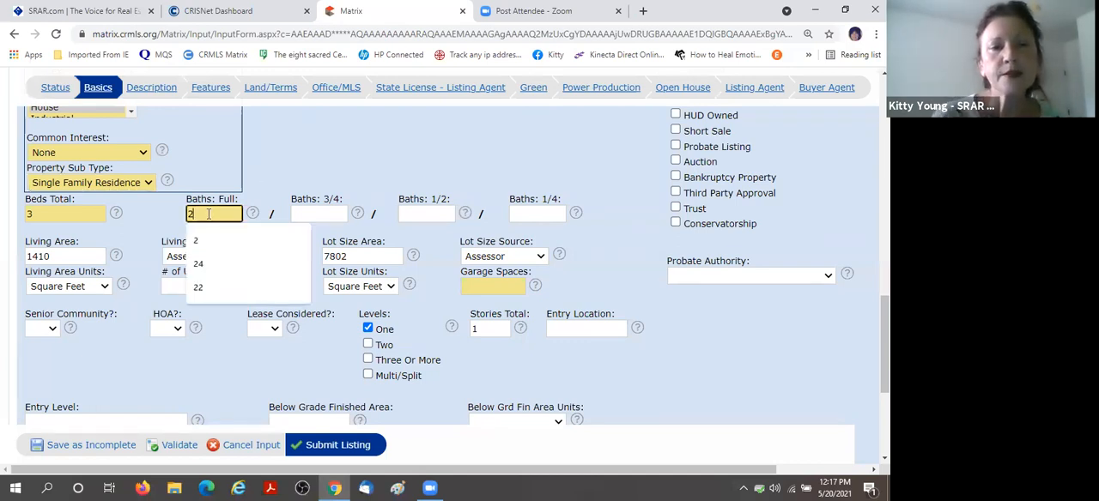
text(1)
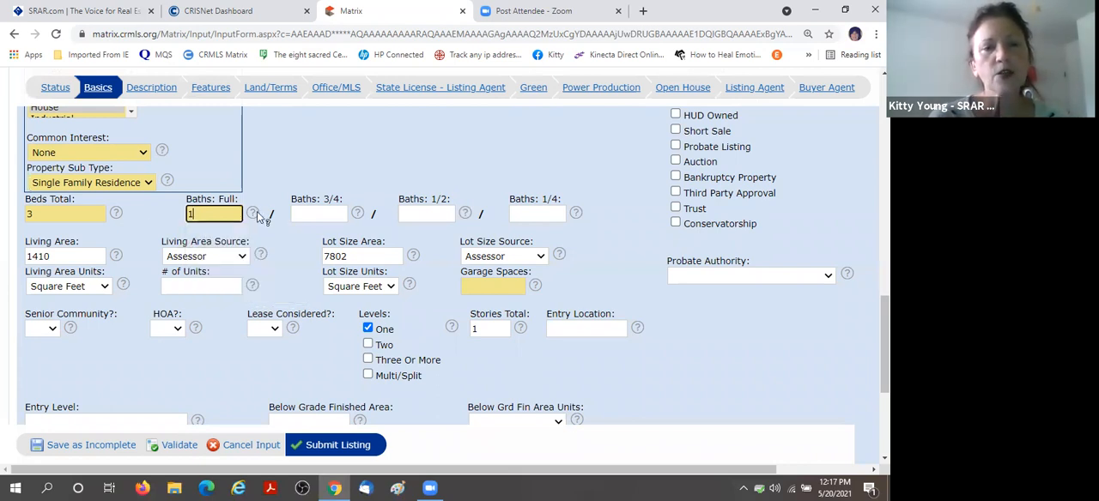
click(317, 215)
text(1)
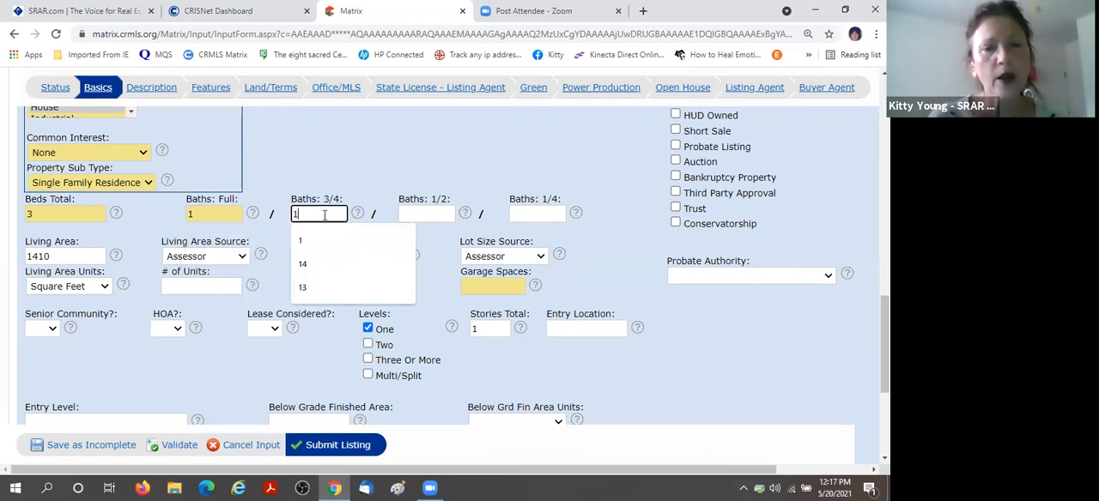
click(699, 358)
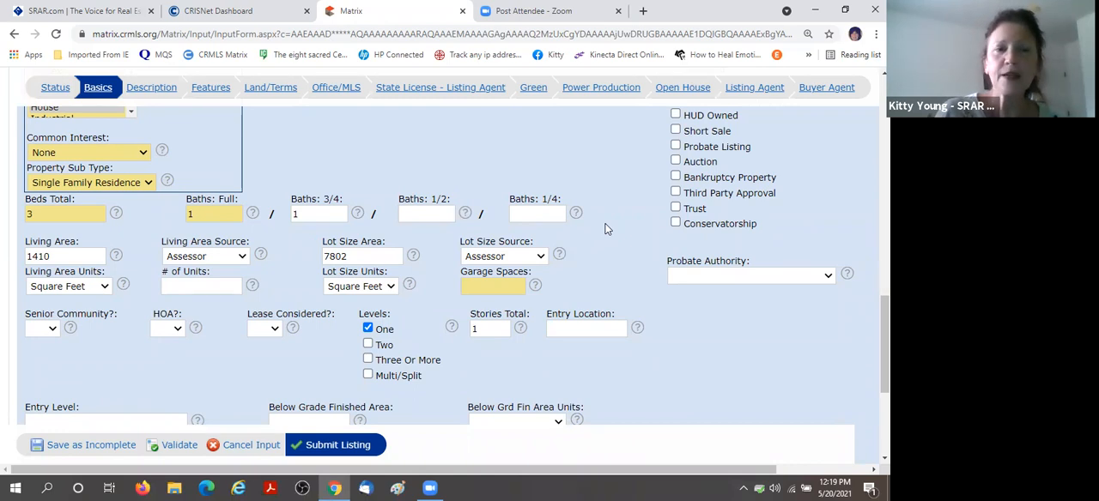
Set the listing's year built source to Assessor in the basic information.
scroll(591, 218, down, 1)
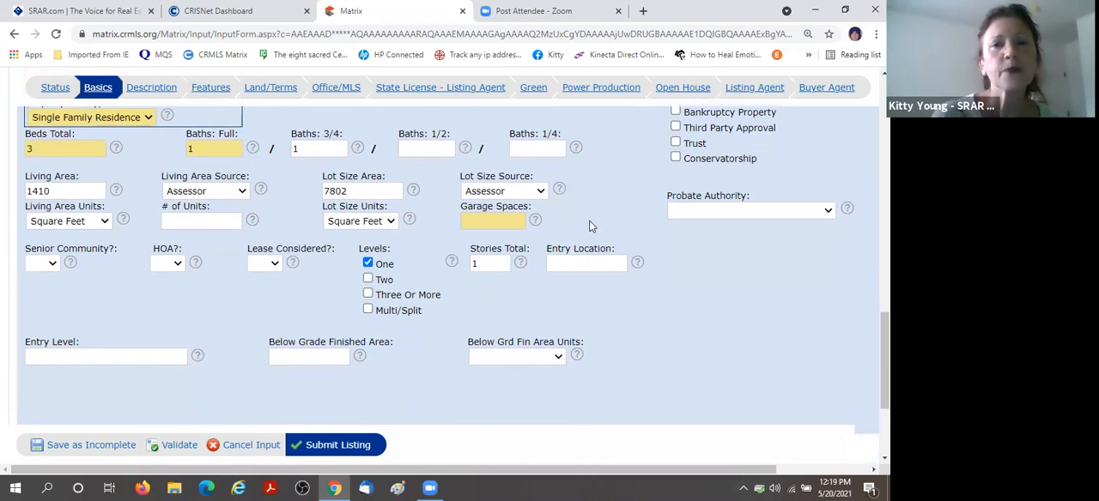
scroll(591, 226, up, 2)
scroll(590, 226, up, 2)
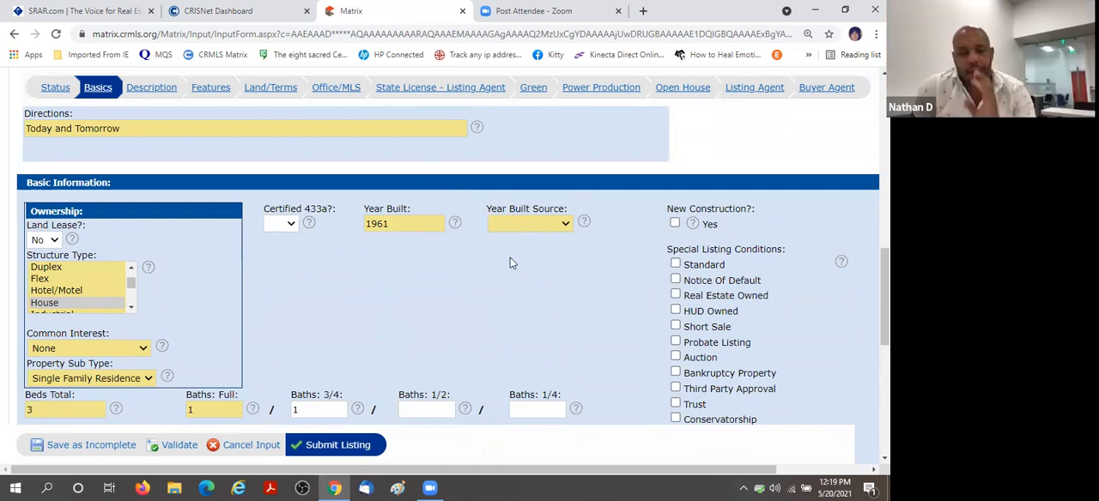
click(564, 226)
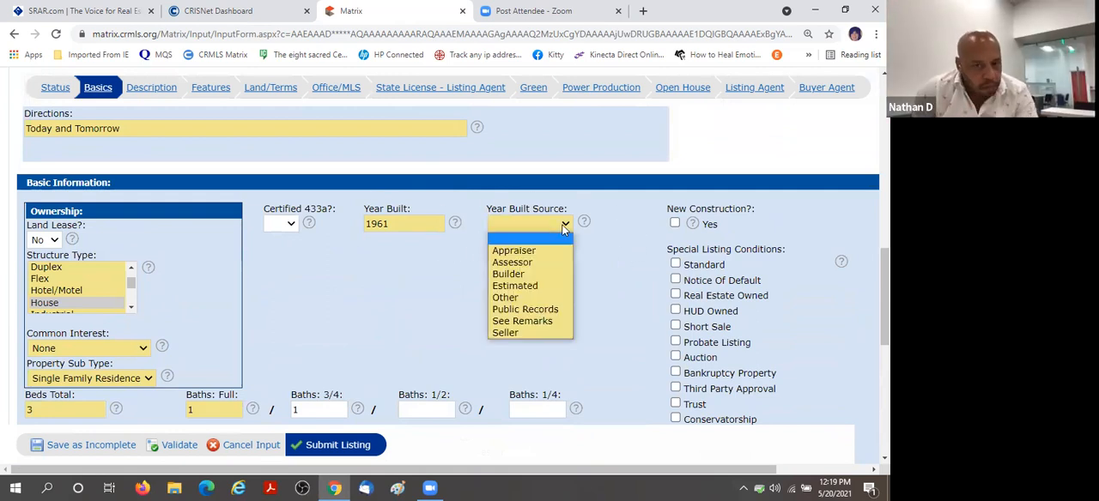
click(533, 263)
Enter 2 garage spaces for the listing.
scroll(468, 251, down, 3)
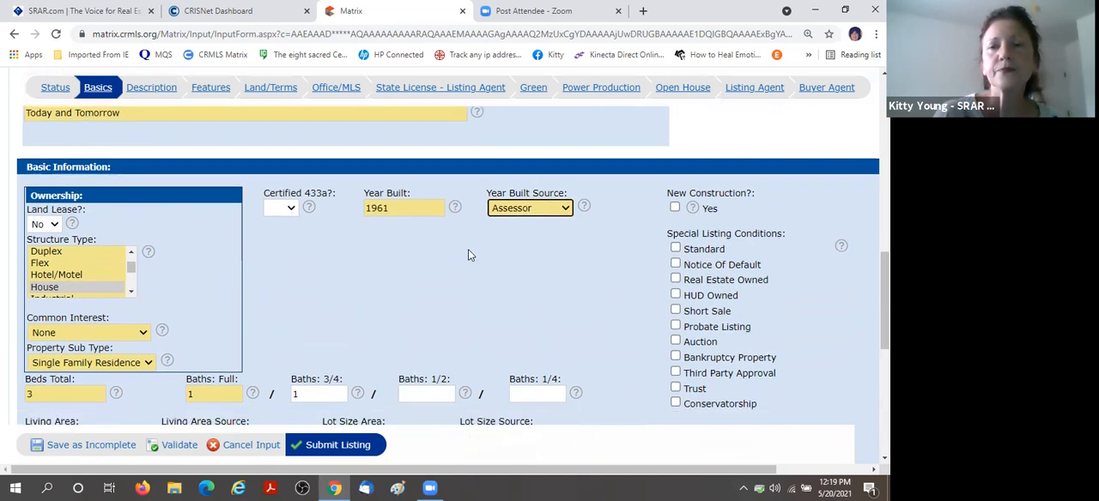
scroll(468, 255, down, 3)
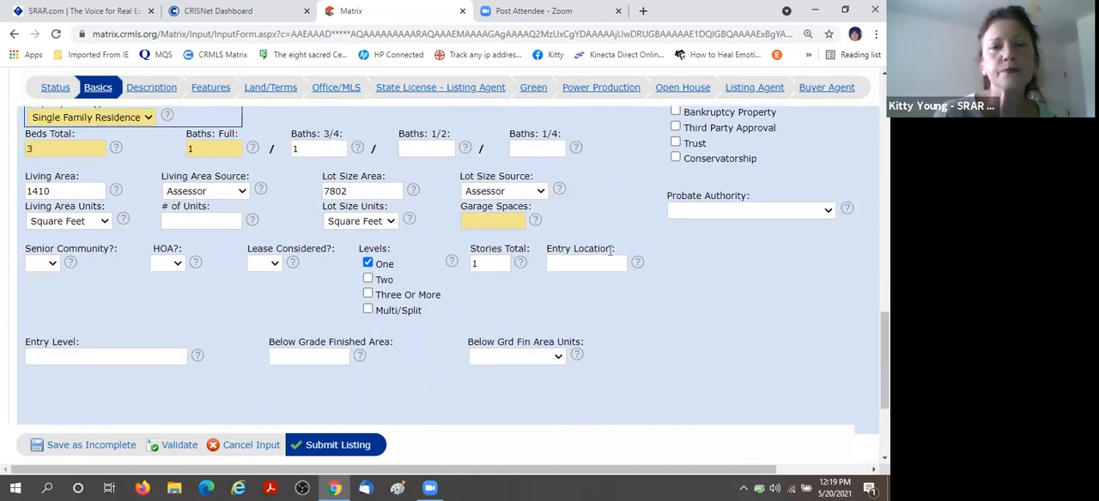
click(499, 220)
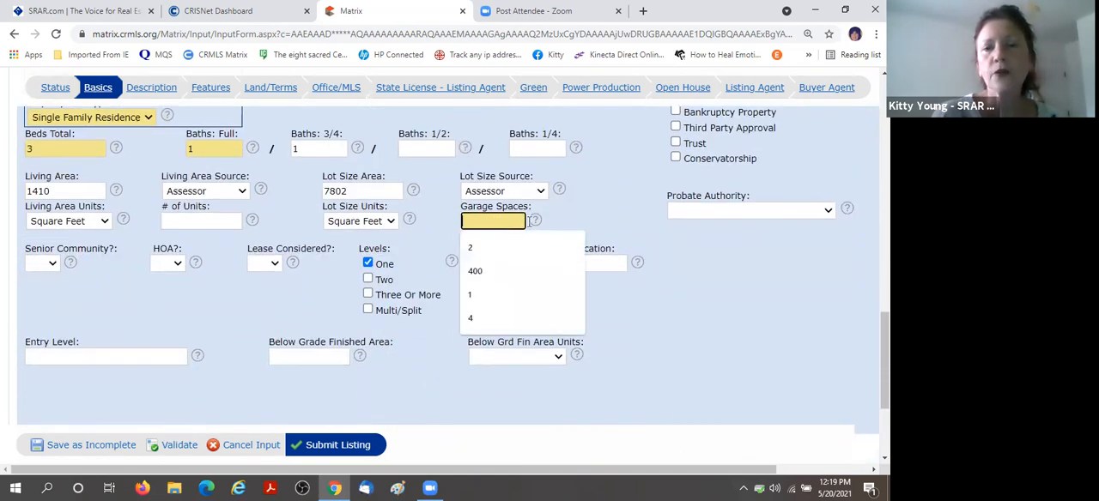
click(481, 247)
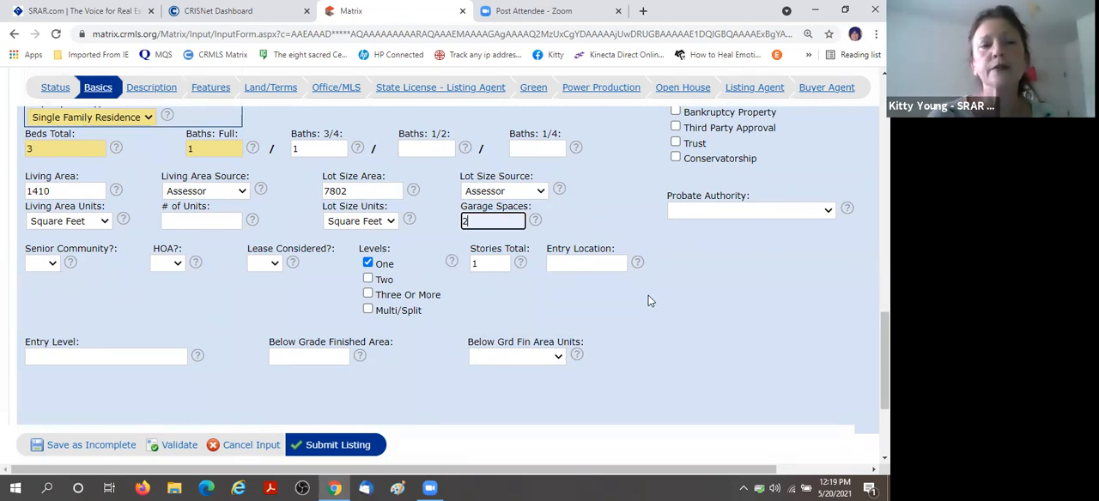
Mark Standard as the listing's special listing condition.
scroll(660, 298, up, 3)
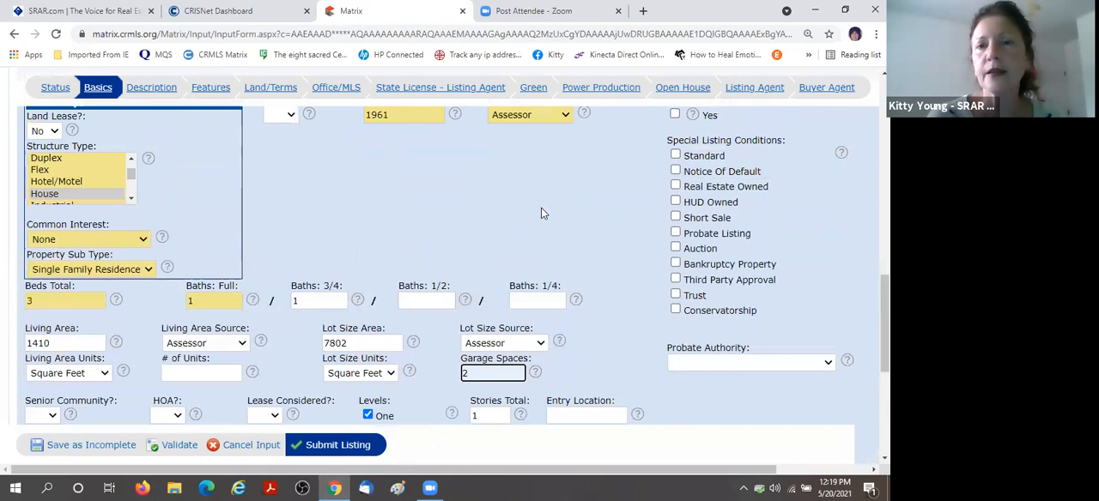
click(675, 200)
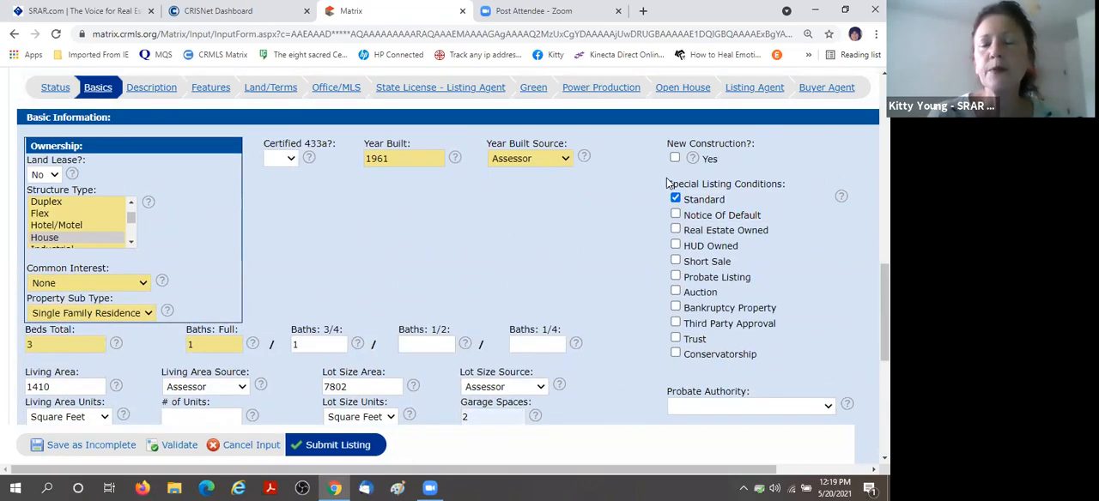
drag(633, 140, 621, 172)
click(623, 173)
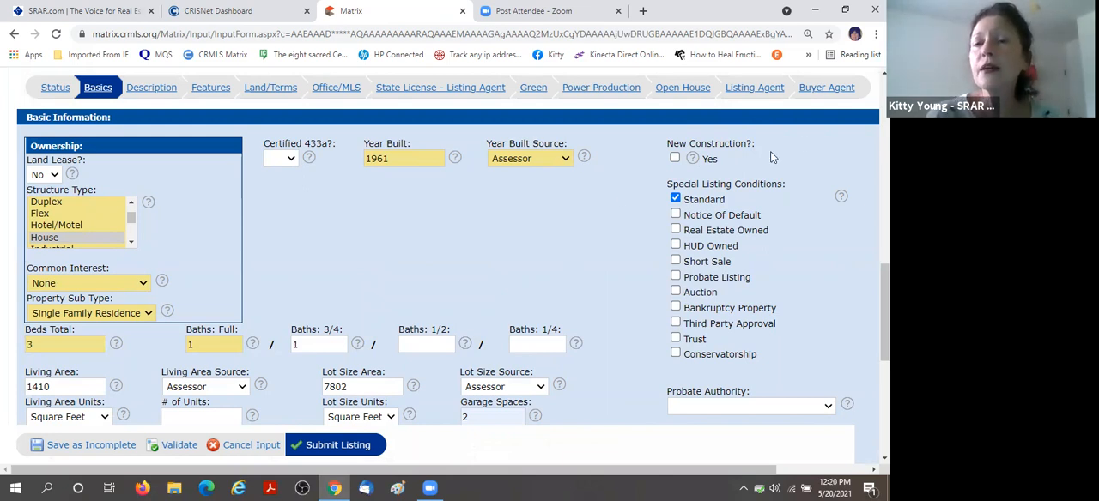
Answer No for Senior Community, HOA and Lease Considered in the listing's basic information.
scroll(578, 191, down, 1)
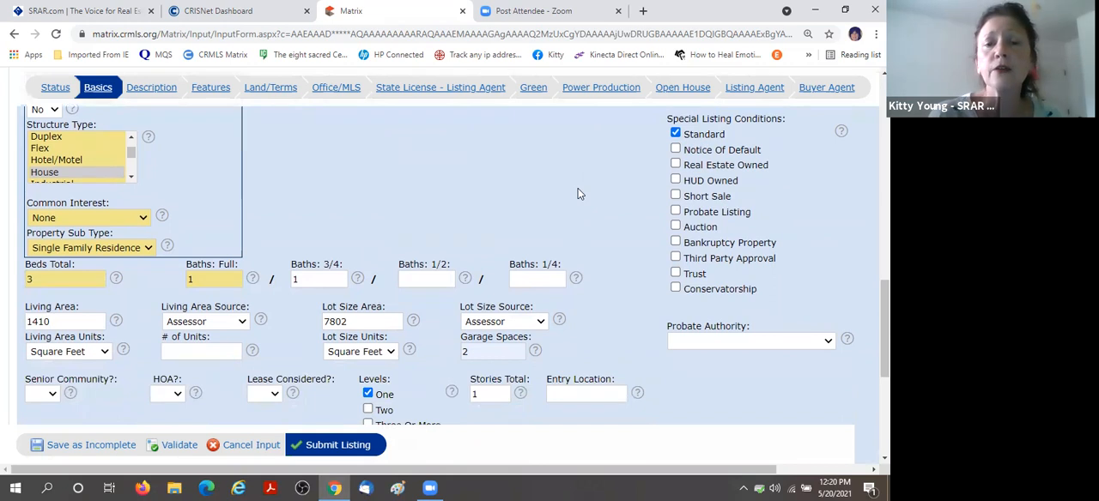
scroll(578, 192, down, 3)
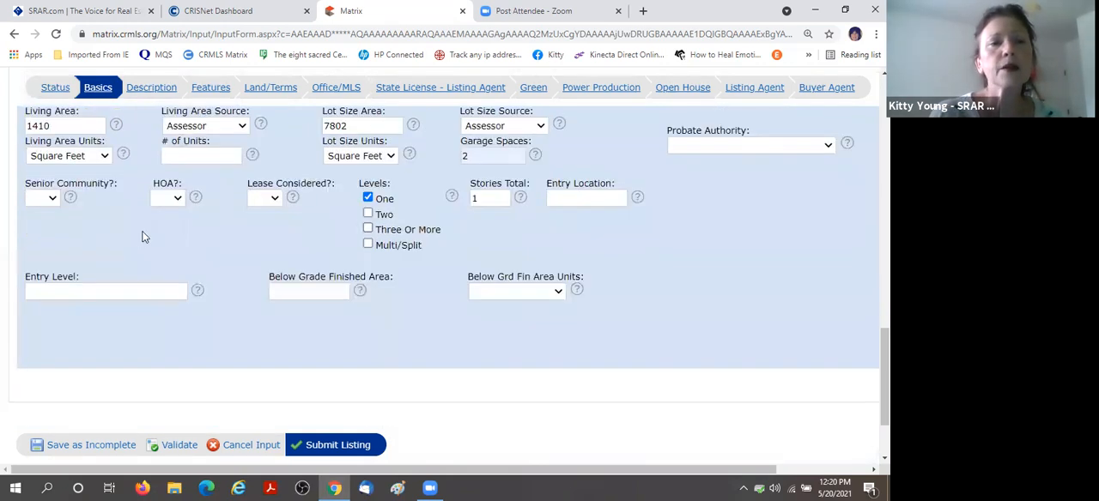
click(47, 199)
click(39, 240)
click(174, 199)
click(165, 237)
click(271, 199)
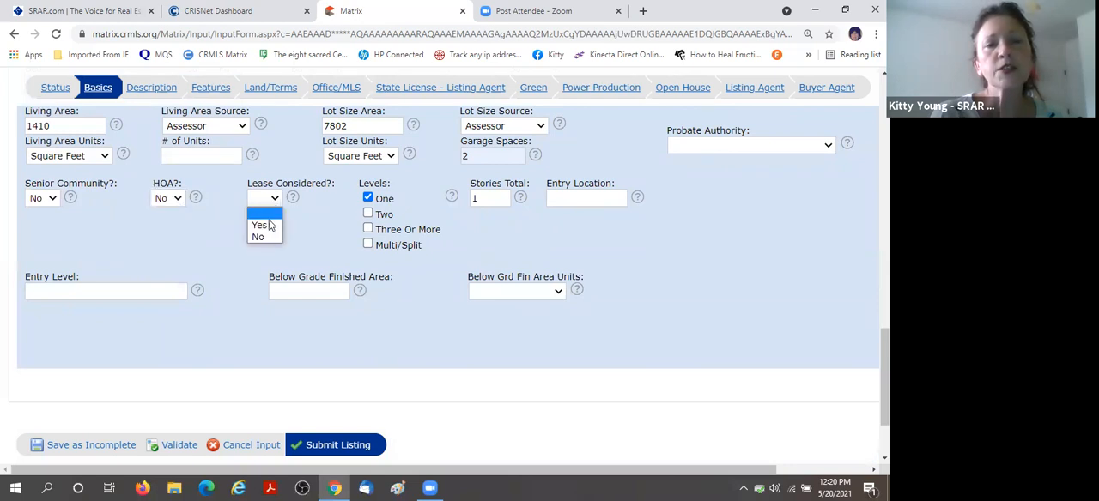
click(262, 239)
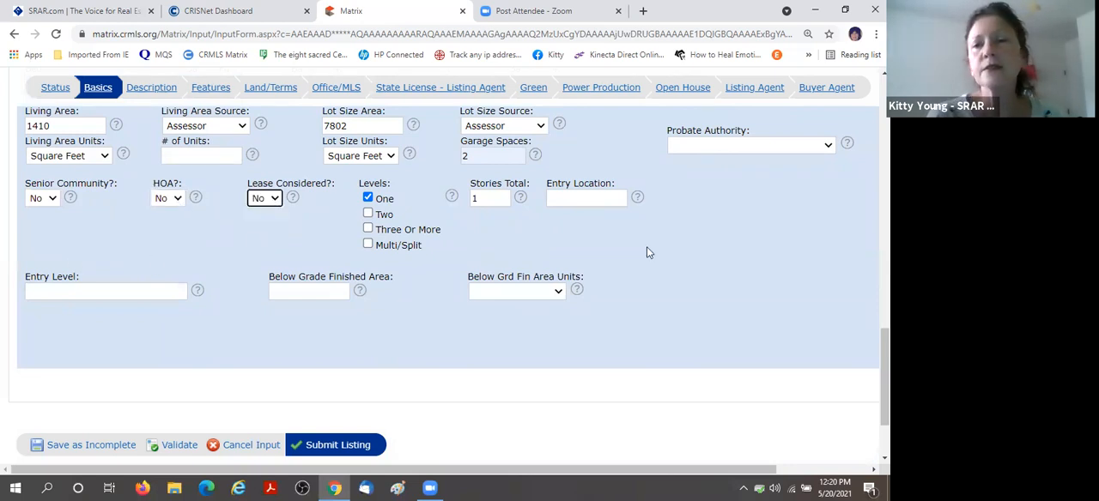
Check over the basic information and save the listing as incomplete.
scroll(646, 248, up, 2)
scroll(597, 184, up, 2)
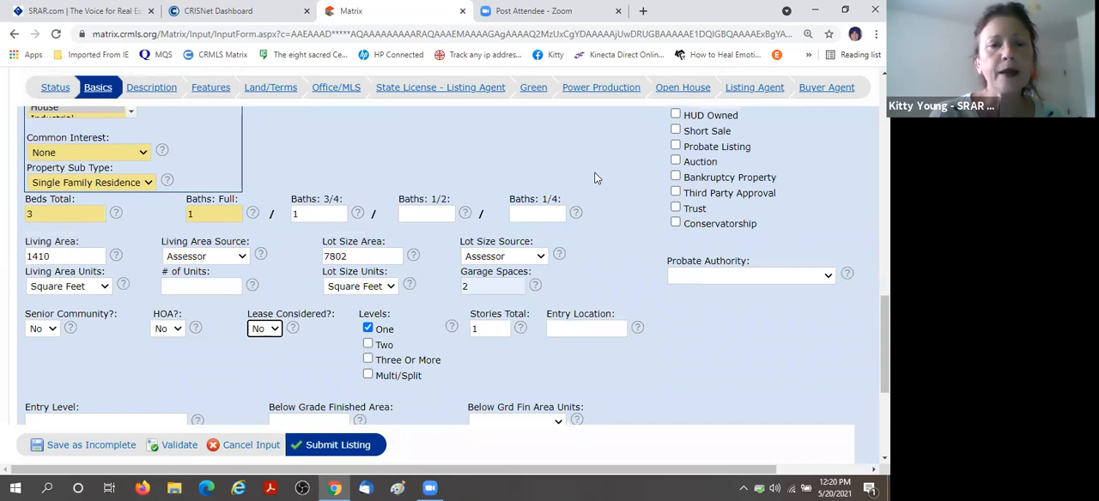
scroll(597, 177, down, 7)
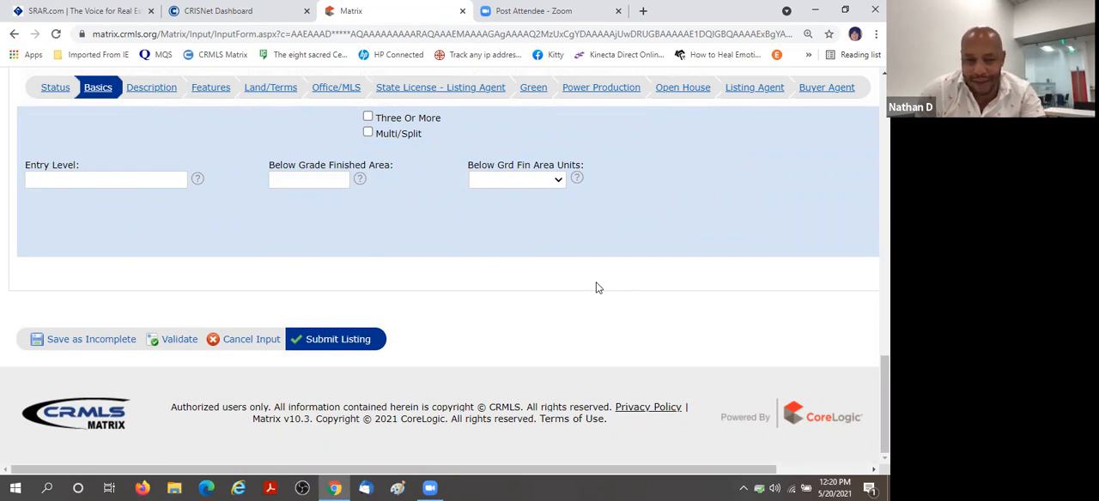
scroll(601, 283, up, 2)
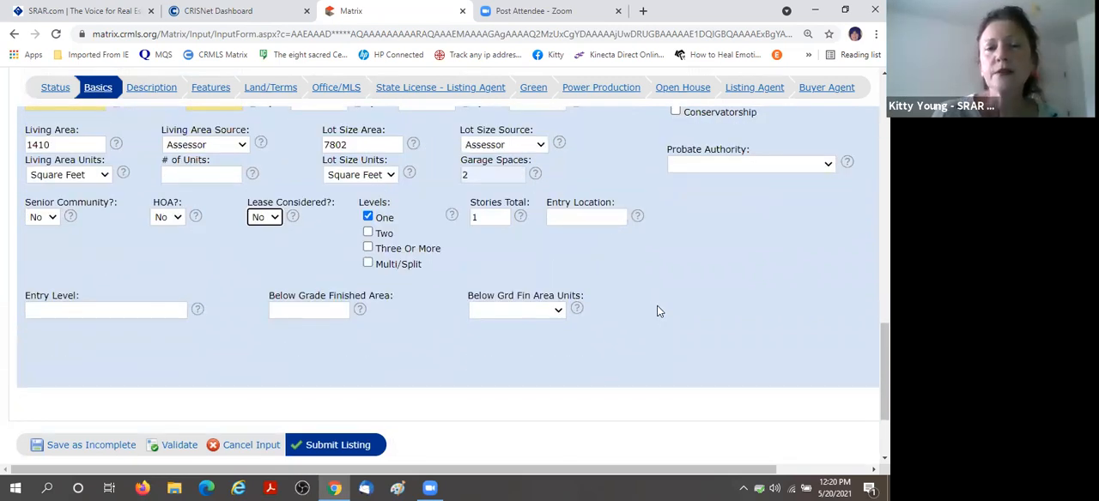
scroll(657, 311, down, 1)
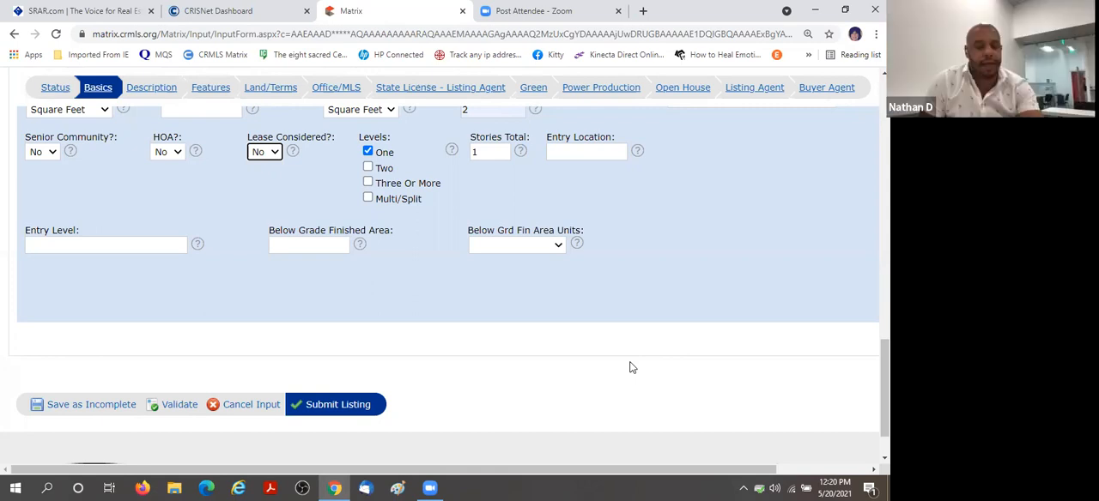
scroll(623, 358, down, 2)
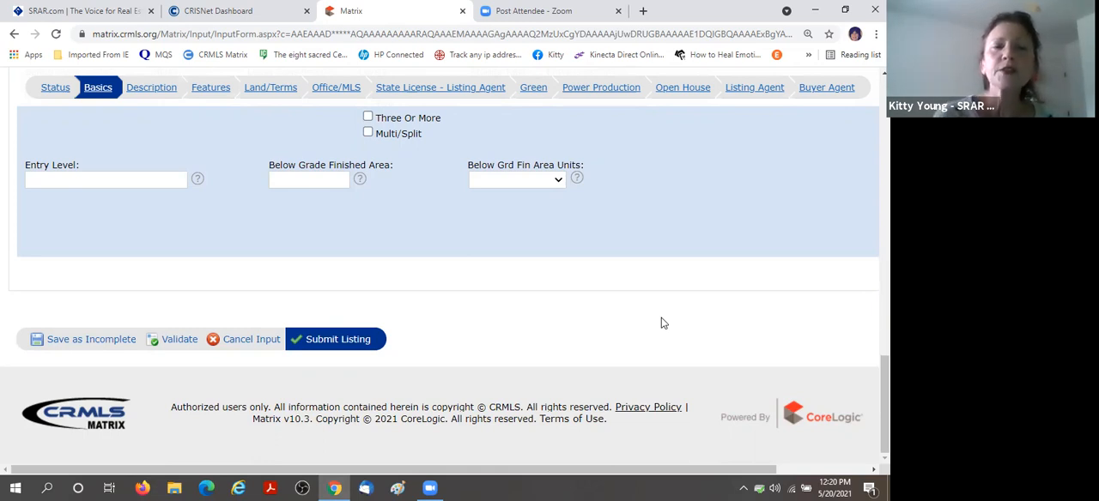
click(85, 342)
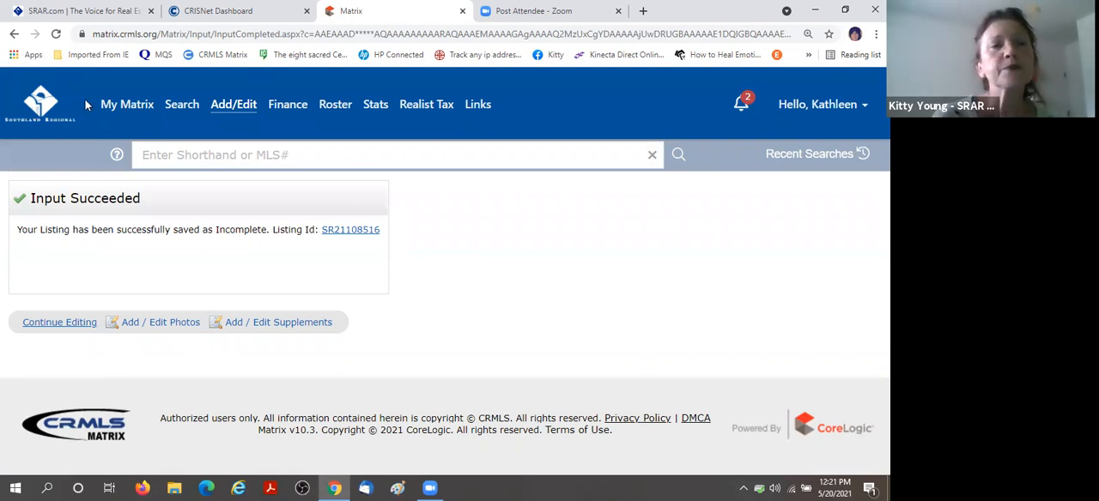
Go to the My Matrix home page and open My Incomplete Listings.
click(115, 106)
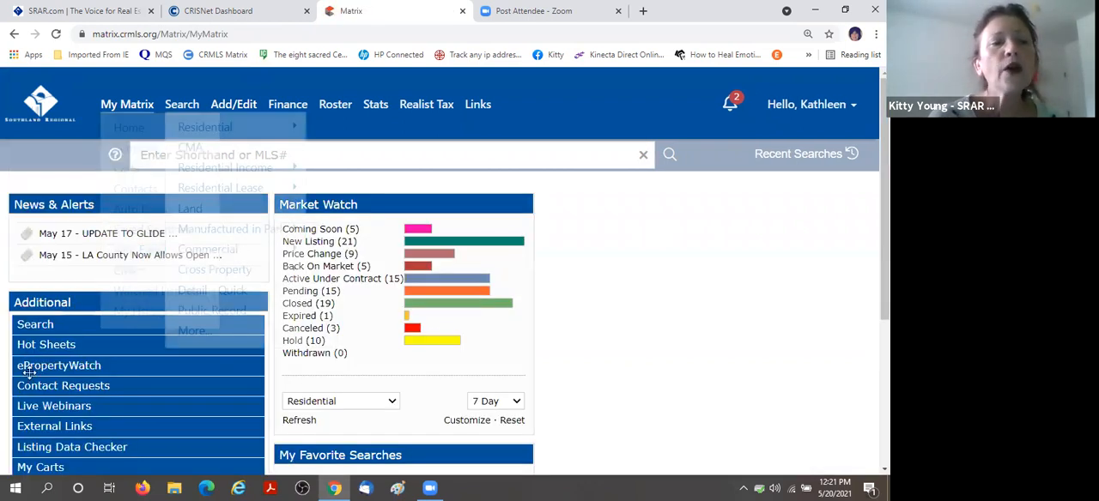
scroll(550, 229, down, 3)
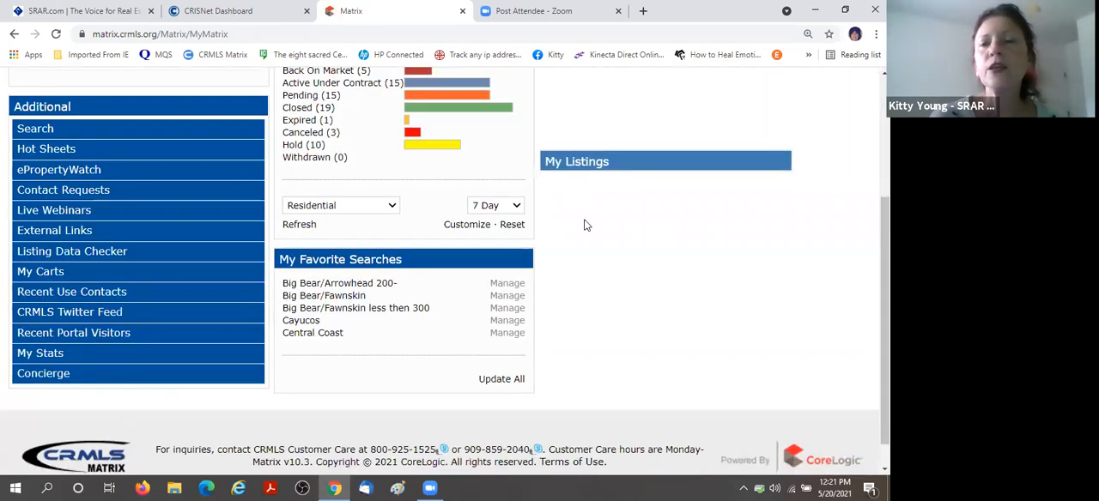
scroll(734, 283, up, 3)
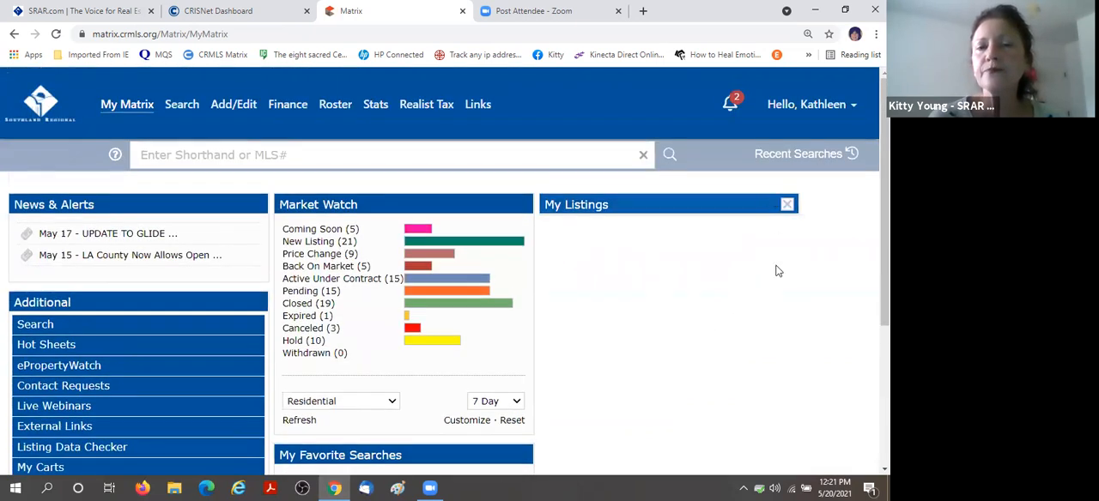
scroll(760, 335, down, 3)
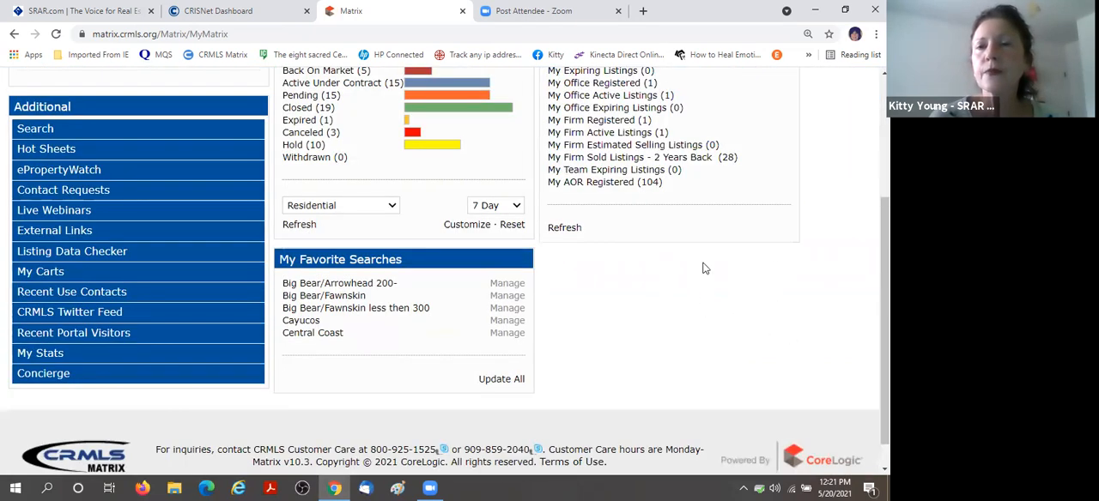
scroll(768, 294, up, 2)
scroll(737, 136, up, 1)
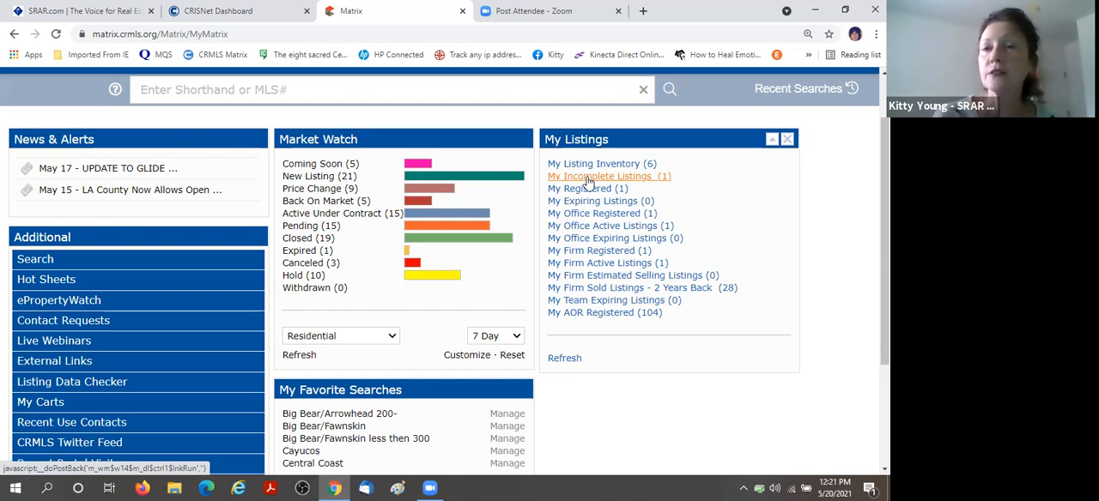
click(636, 180)
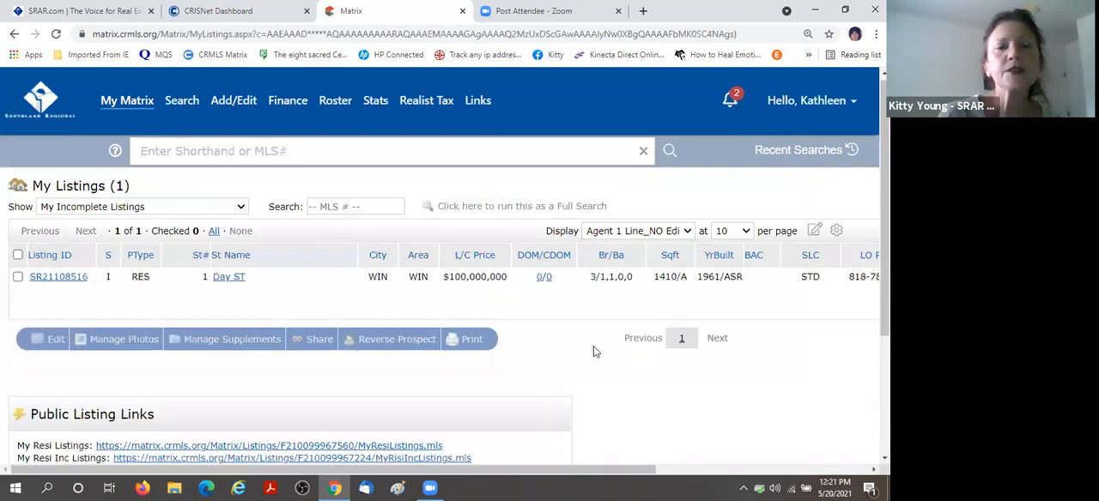
Select the saved incomplete listing and reopen it for editing in the Residential form.
scroll(593, 351, down, 1)
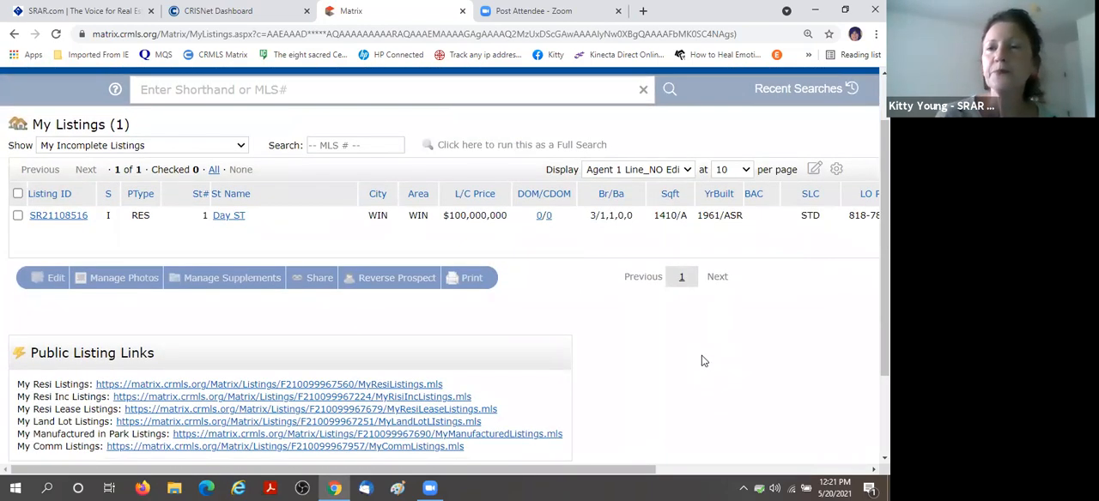
click(18, 216)
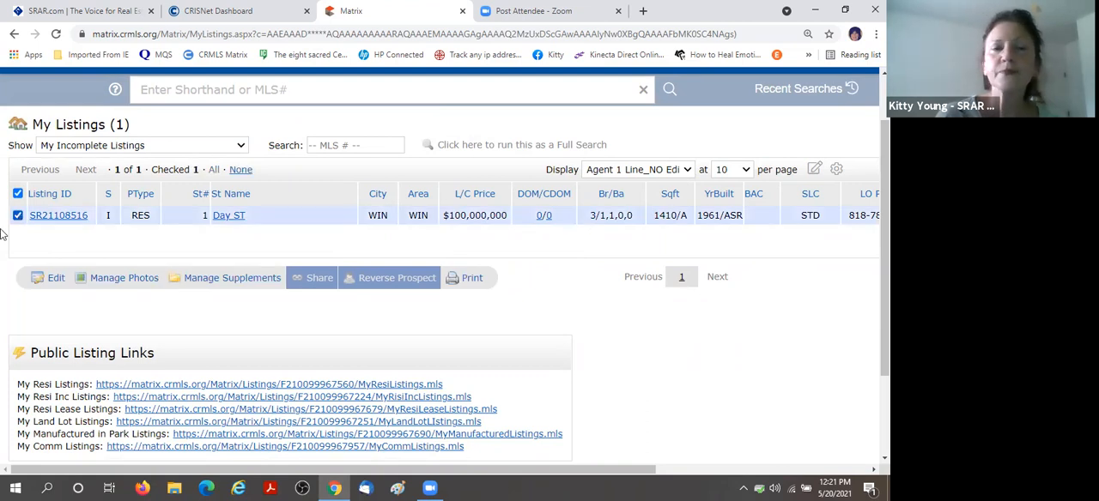
click(54, 279)
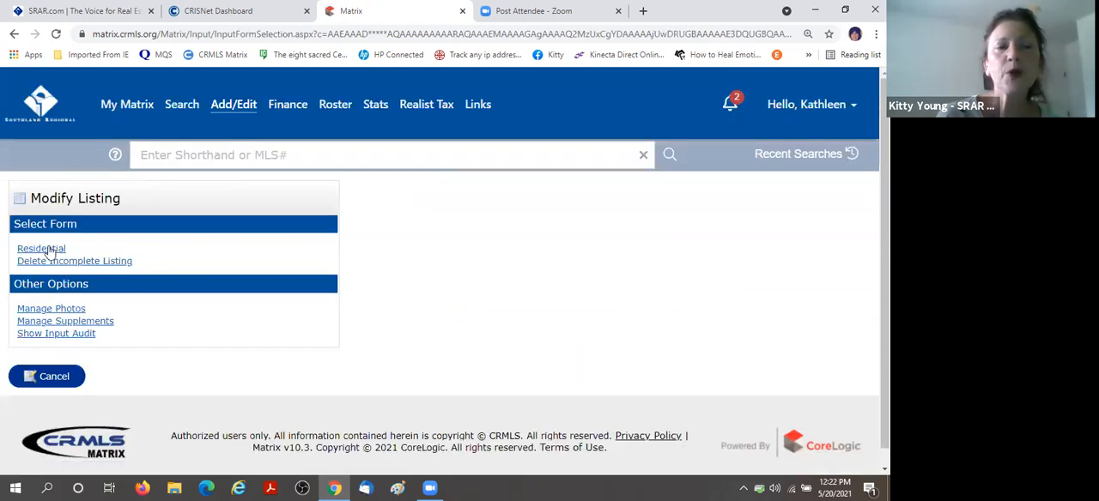
click(49, 249)
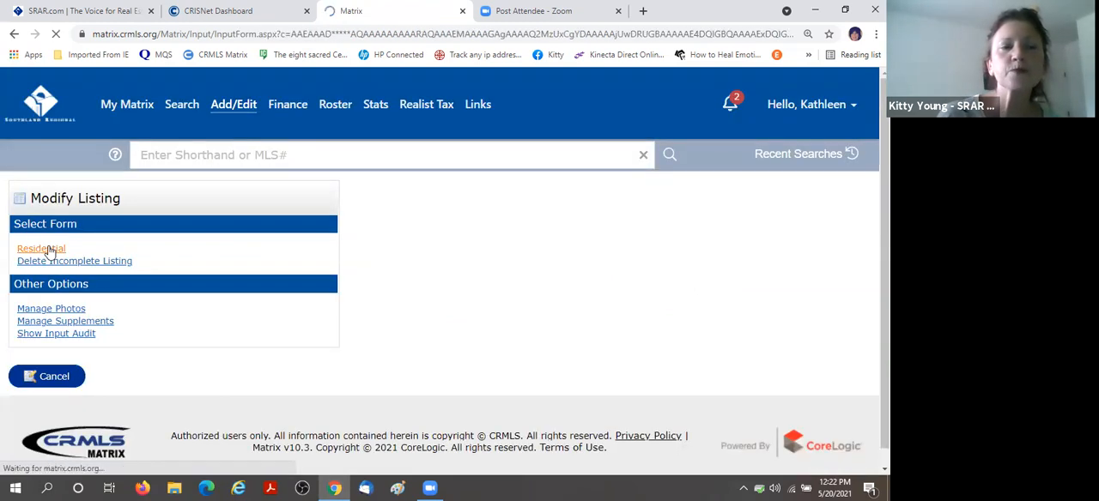
scroll(587, 314, down, 1)
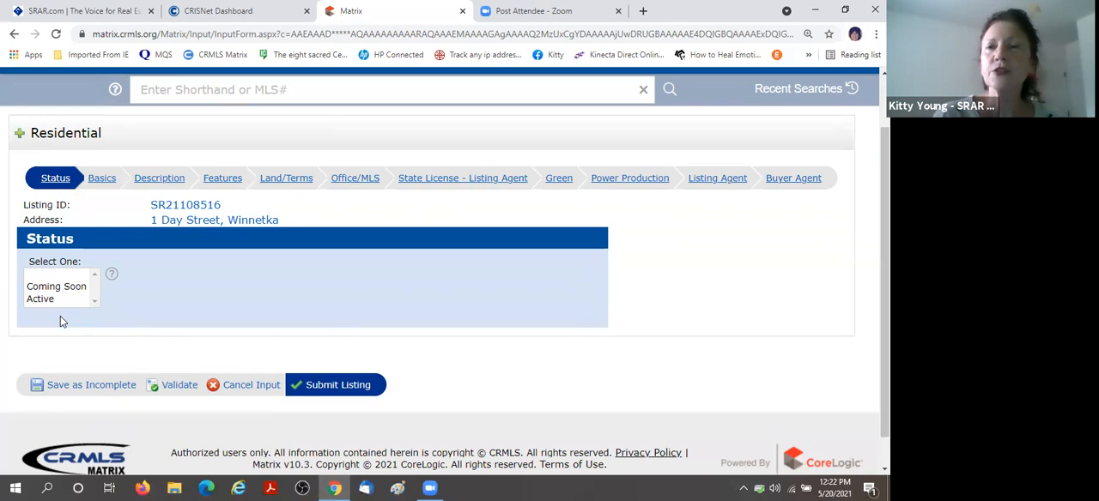
Set the listing status to Coming Soon and open the Description section of the form.
click(61, 289)
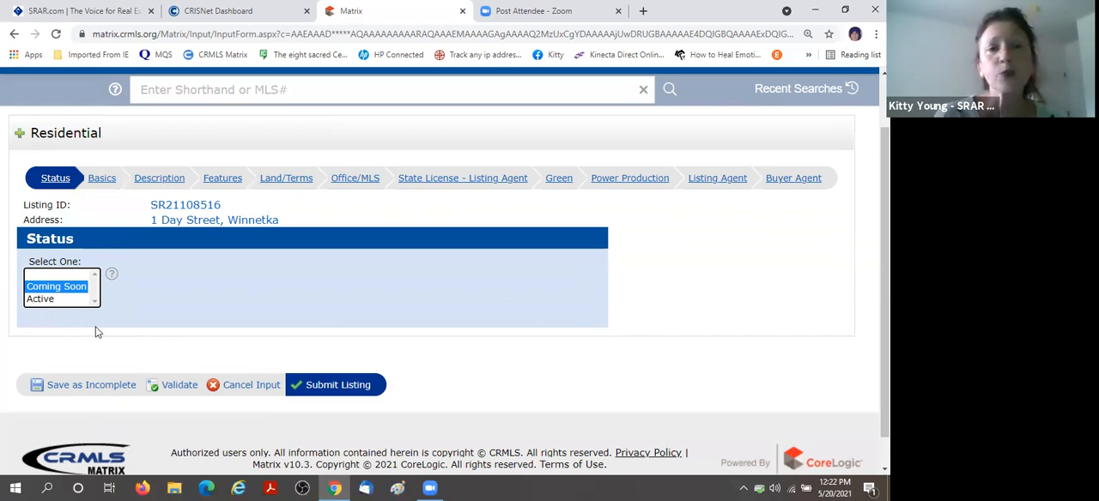
click(165, 180)
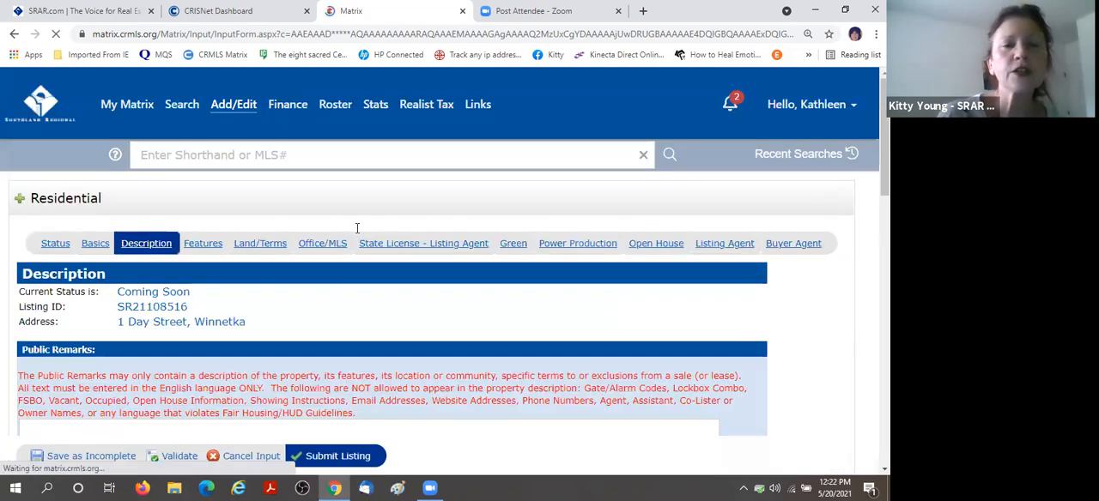
Enter "Nice house on tree lined street." as the listing's Public Remarks.
scroll(386, 225, down, 2)
scroll(414, 221, down, 1)
click(414, 221)
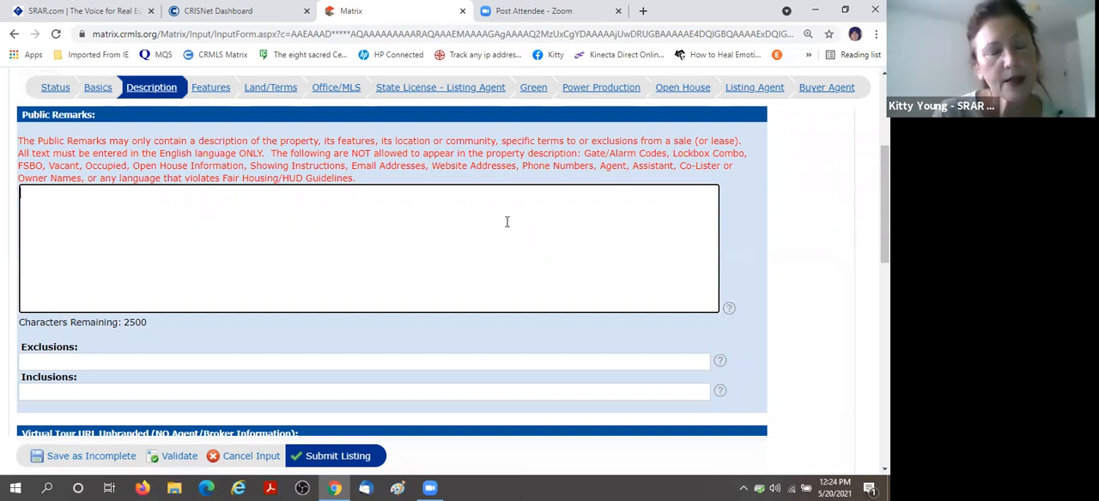
text(Nice ho)
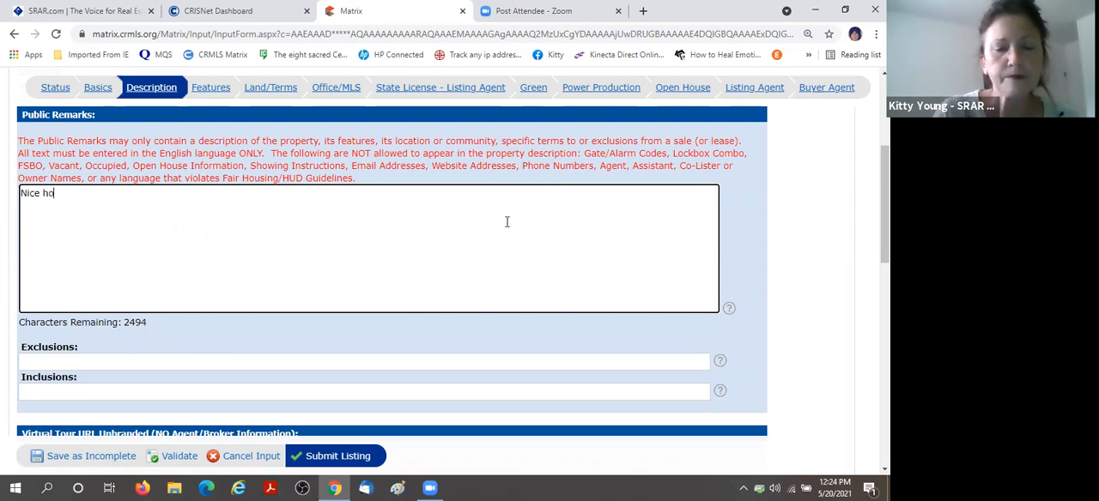
text(use on t)
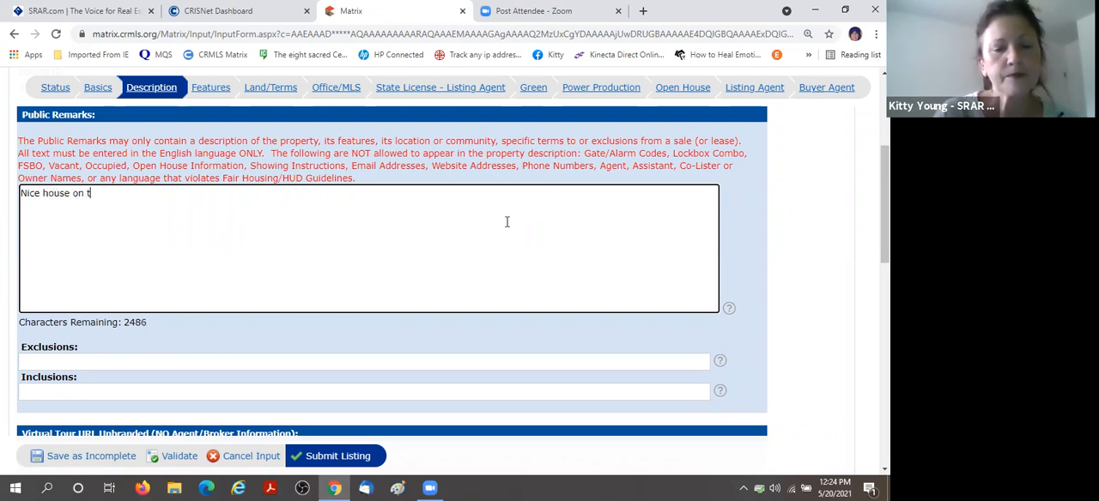
text(ree lined street.)
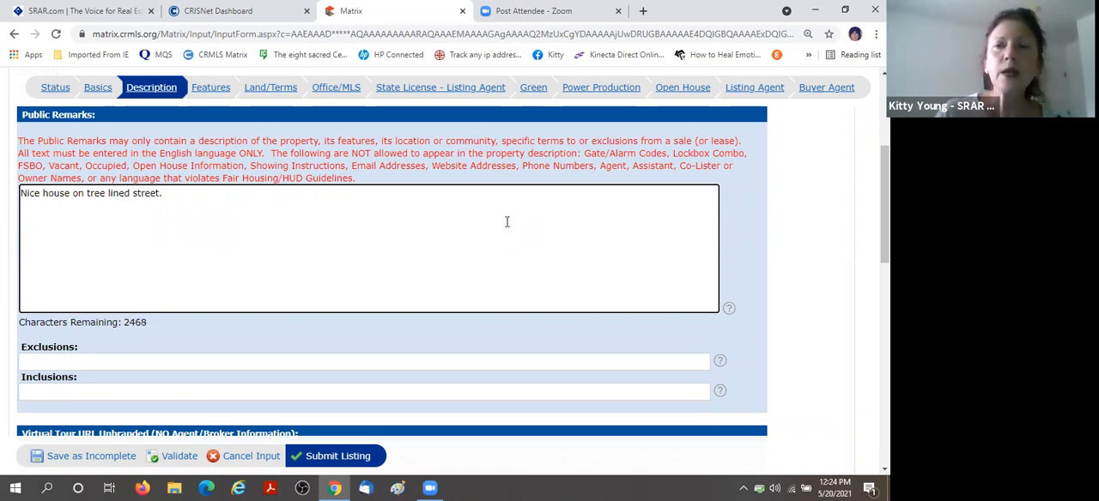
Select the whole Public Remarks sentence and copy it for reuse.
key(shift+Left)
key(shift+Left)
key(shift+Left)
key(shift+Left)
key(shift+Left)
key(shift+Left)
key(shift+Left)
key(shift+Home)
key(ctrl+c)
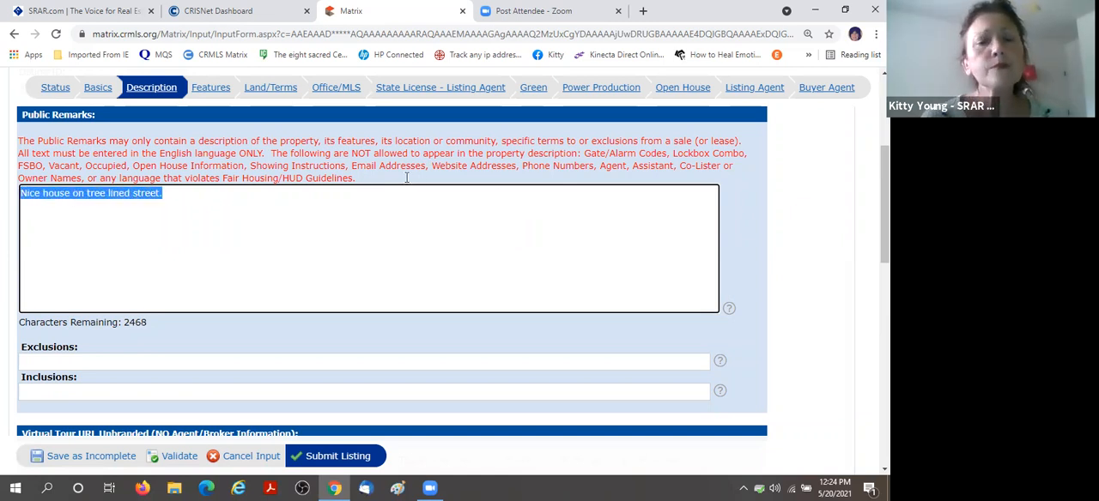
Fill in Syndication Remarks with the agent's name and phone number, followed by the copied Public Remarks sentence.
scroll(355, 190, down, 5)
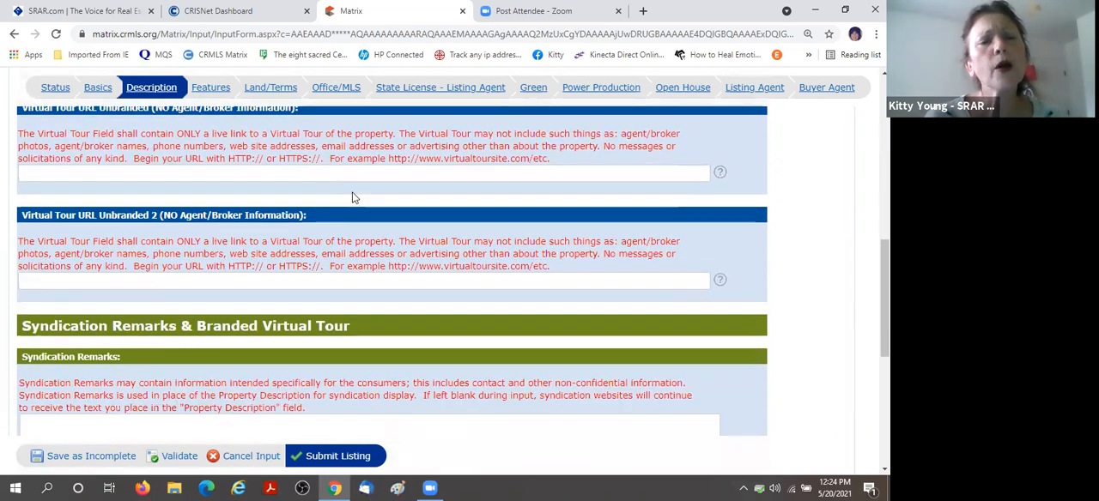
scroll(355, 198, down, 5)
scroll(228, 257, up, 2)
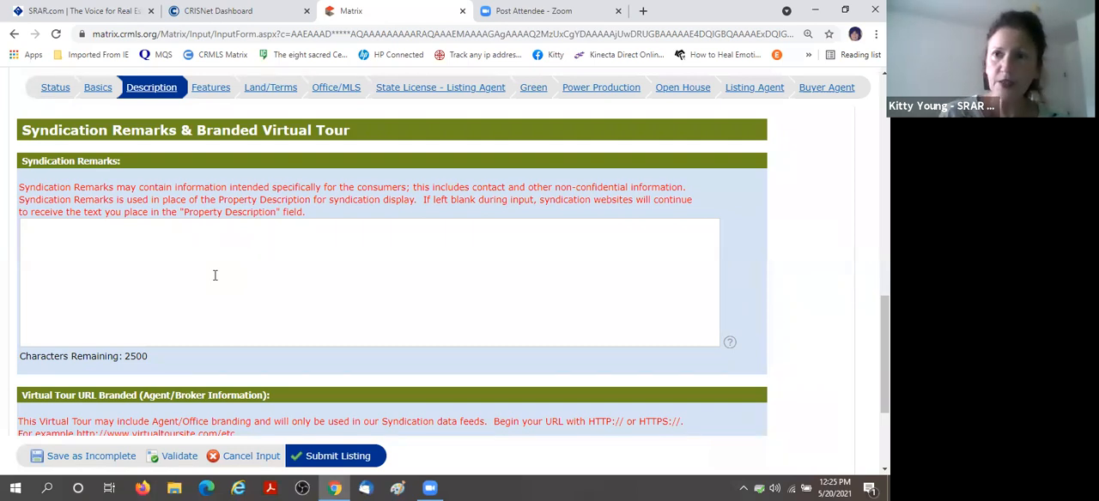
click(75, 240)
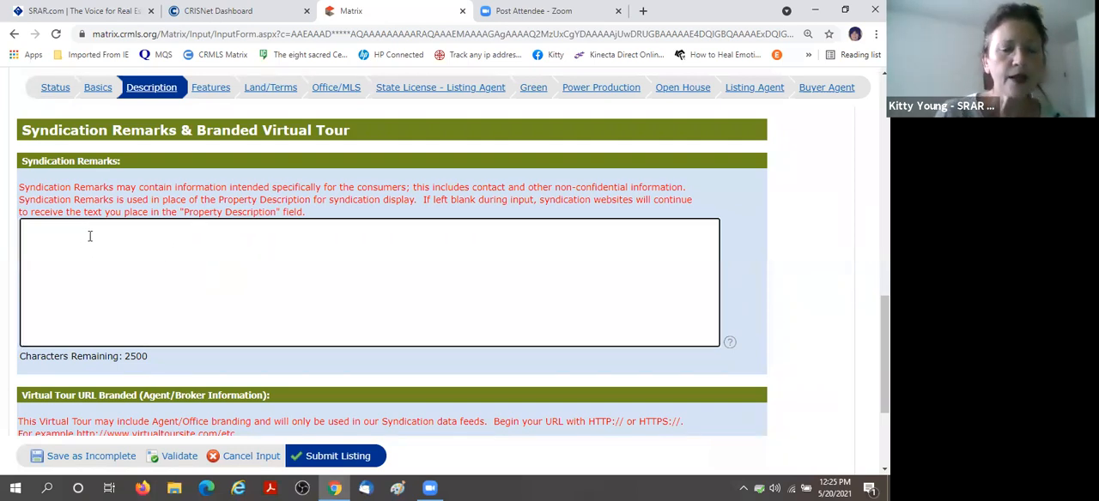
key(Return)
text(222 222)
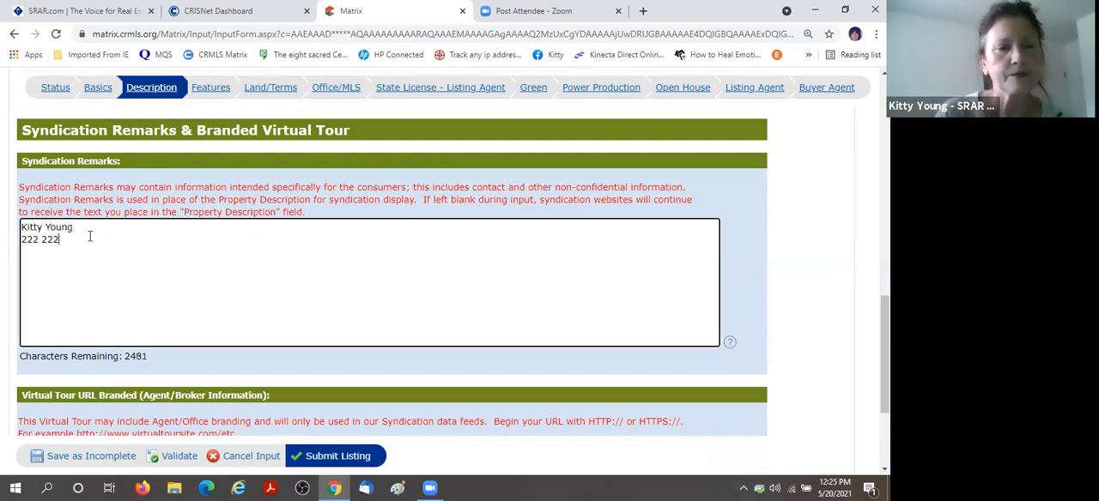
text( 2222)
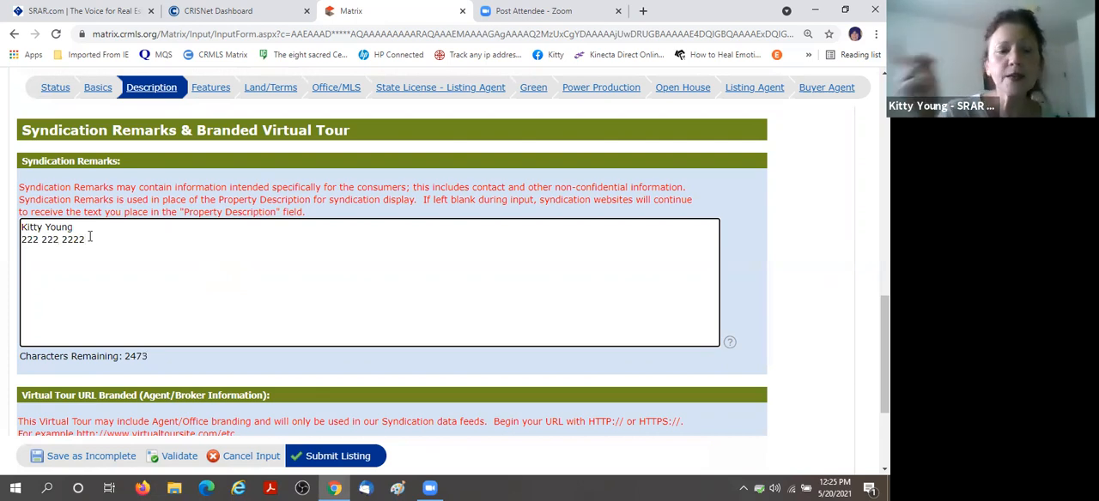
key(ctrl+v)
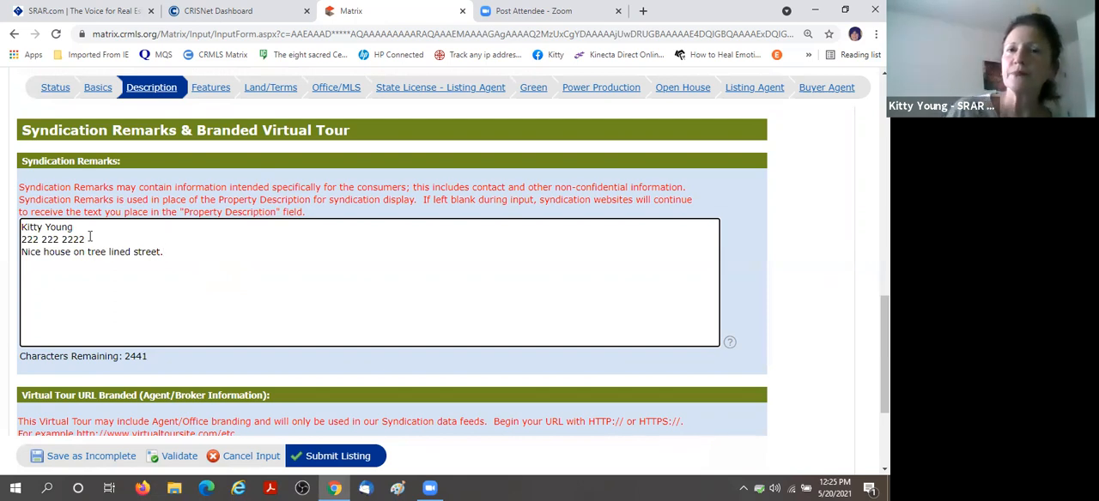
Review the Description section's remarks, exclusions, inclusions, and unbranded and branded virtual tour fields.
scroll(249, 216, up, 3)
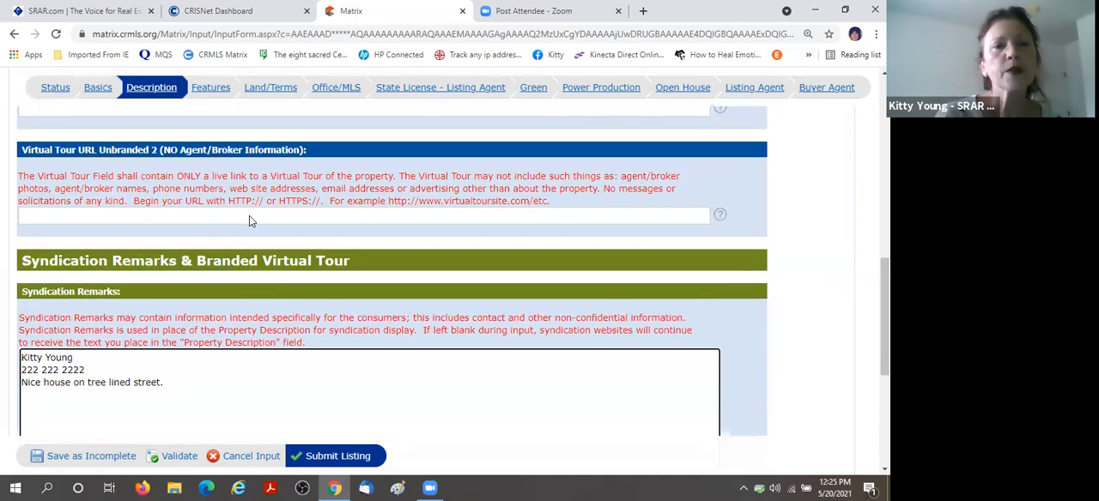
scroll(285, 215, up, 8)
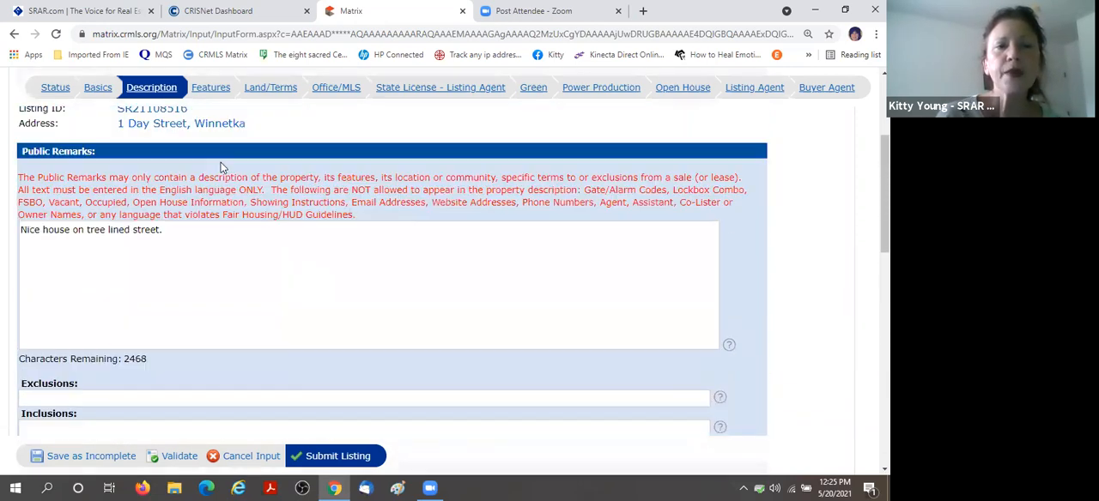
scroll(223, 330, down, 2)
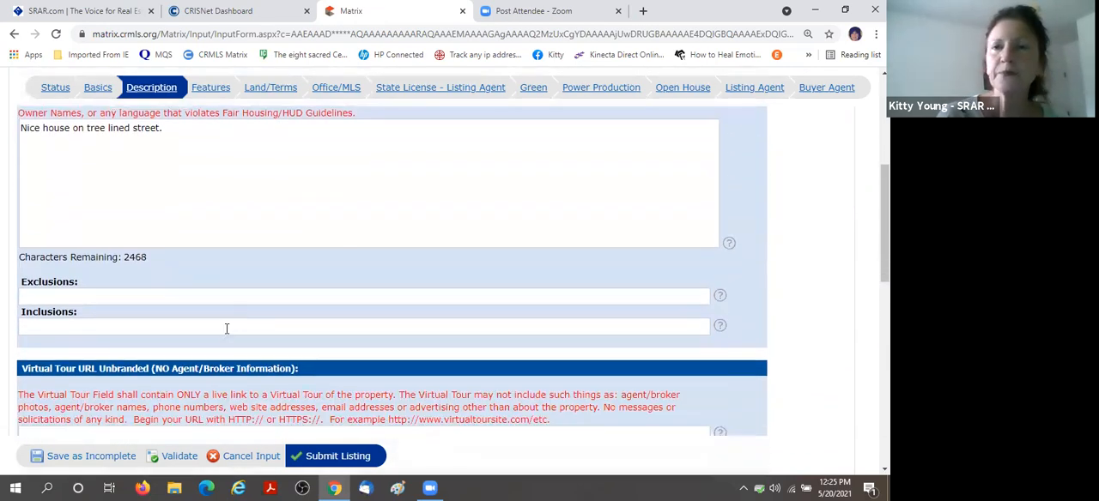
scroll(236, 324, down, 2)
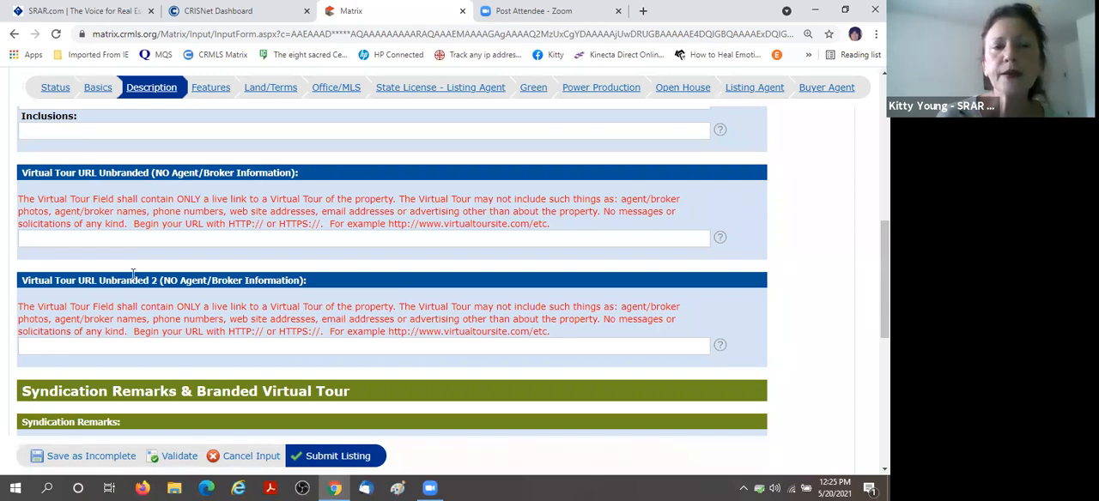
scroll(255, 247, down, 3)
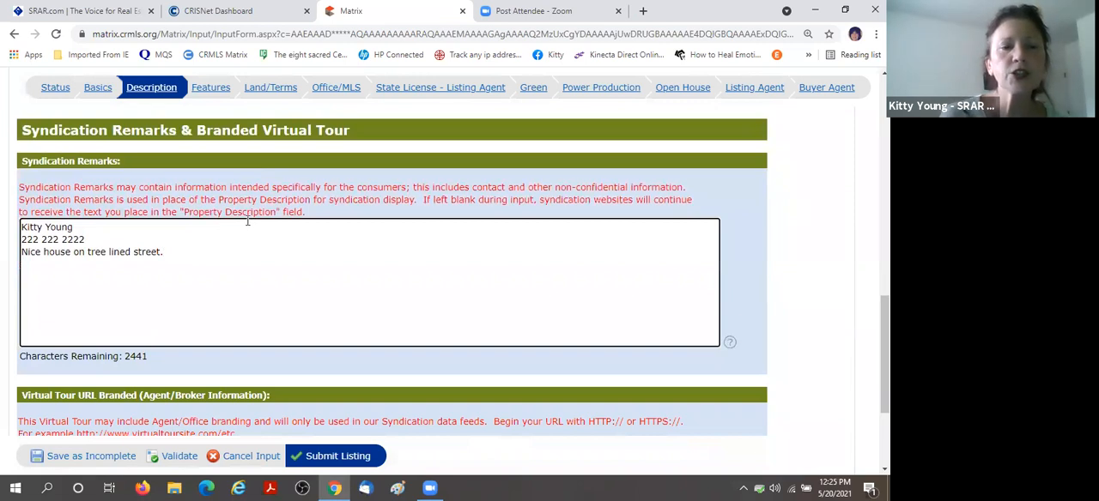
scroll(287, 248, down, 1)
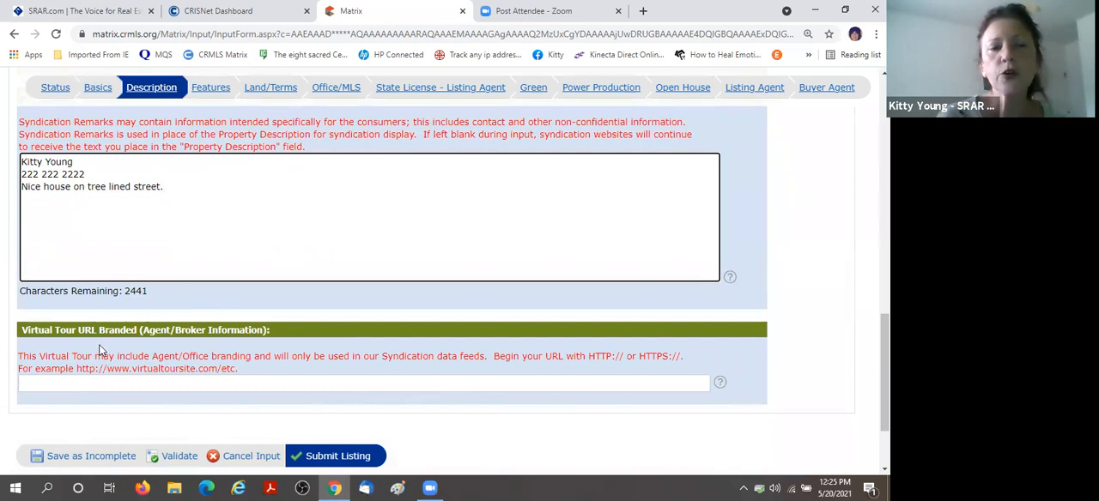
scroll(426, 375, down, 1)
scroll(449, 368, up, 2)
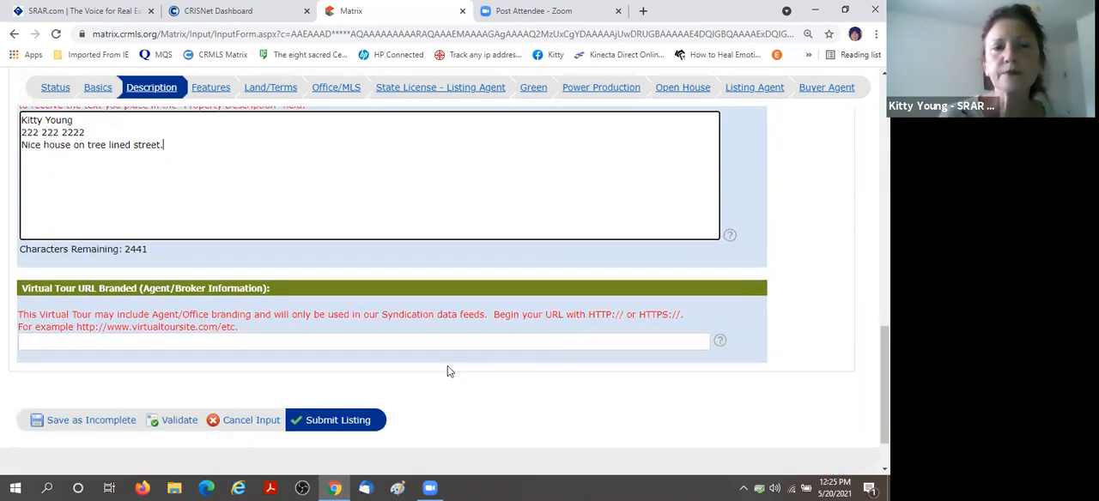
scroll(452, 347, up, 2)
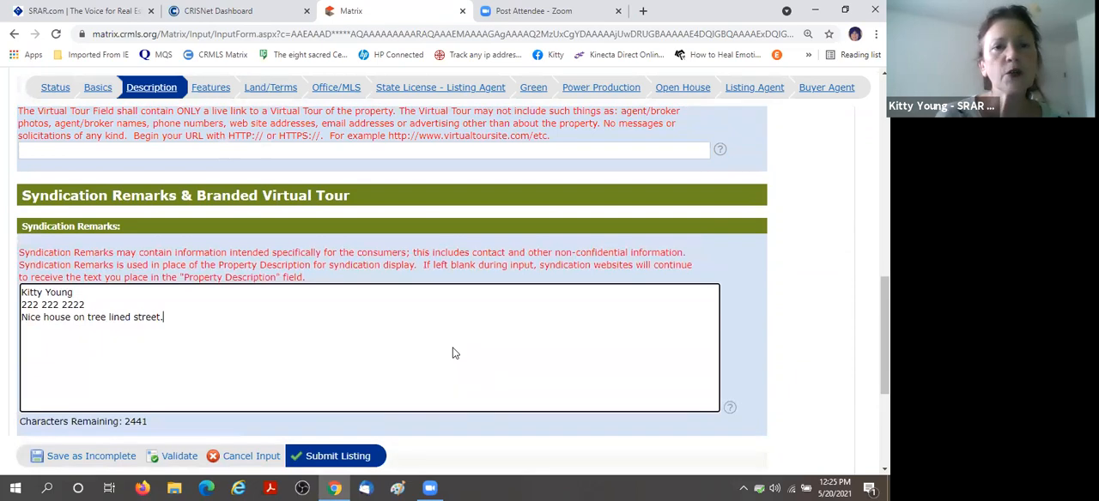
scroll(453, 347, down, 3)
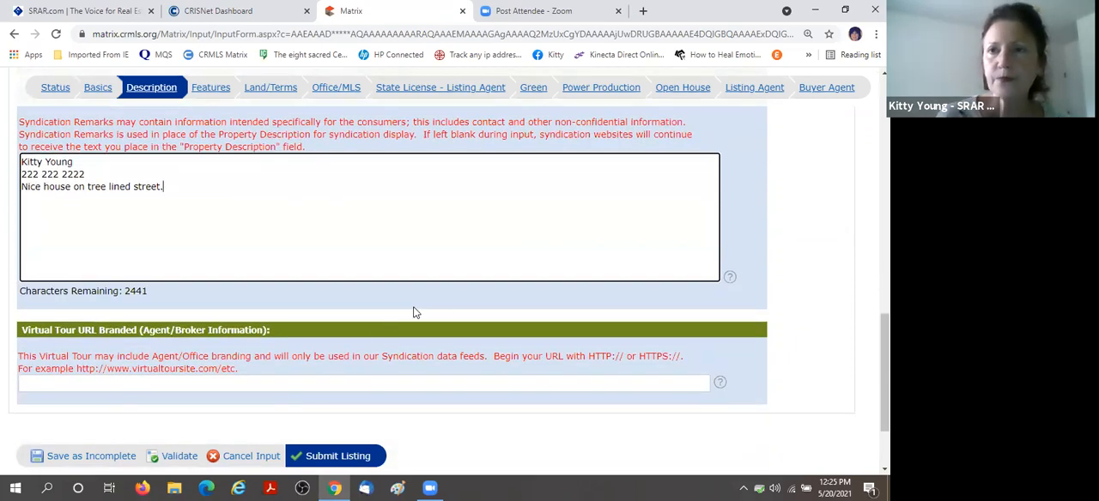
scroll(412, 311, up, 1)
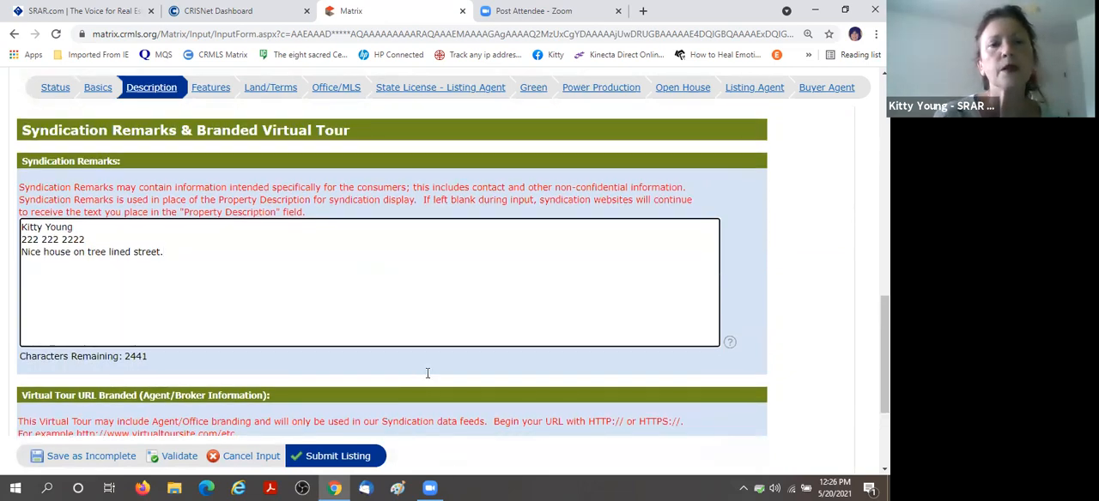
scroll(426, 374, up, 5)
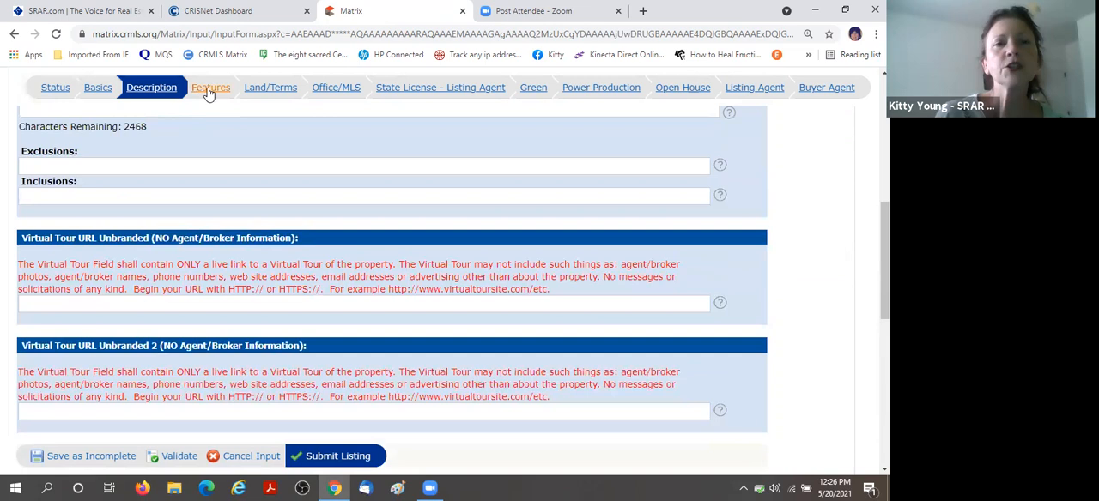
Open the Features section and mark None for Laundry, Appliances and Cooling.
click(207, 95)
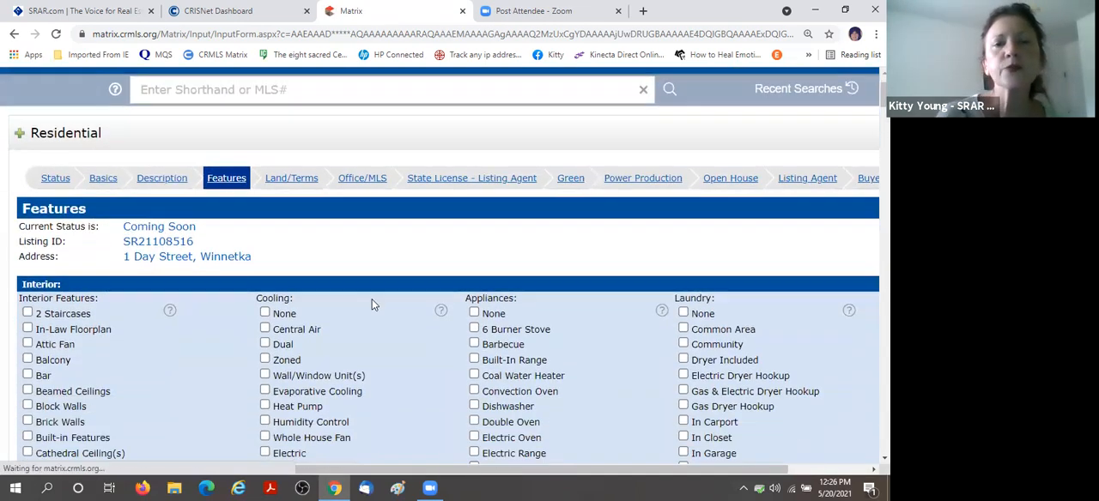
click(683, 314)
click(474, 315)
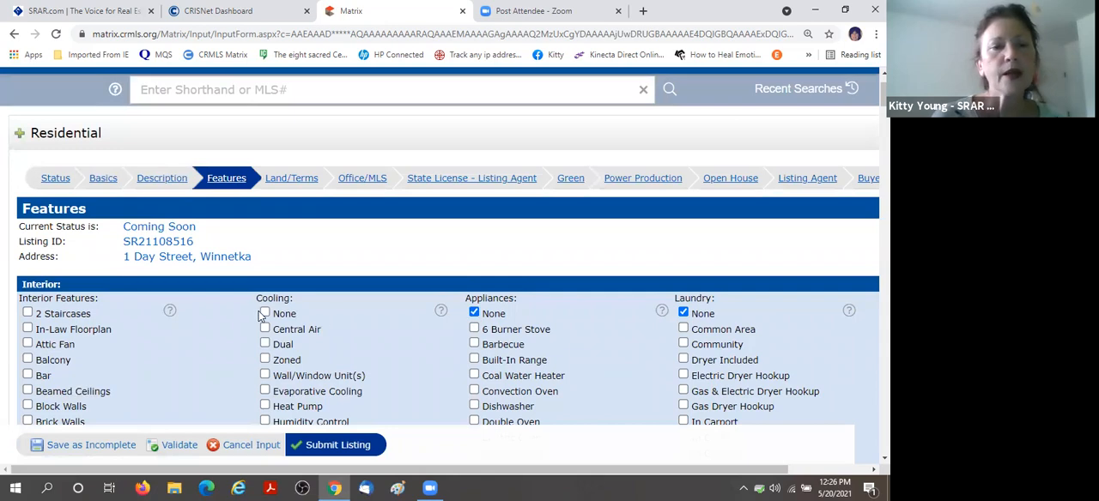
click(266, 313)
Mark Electricity Connected under Utilities and Bamboo under Flooring in the interior features.
scroll(364, 283, down, 3)
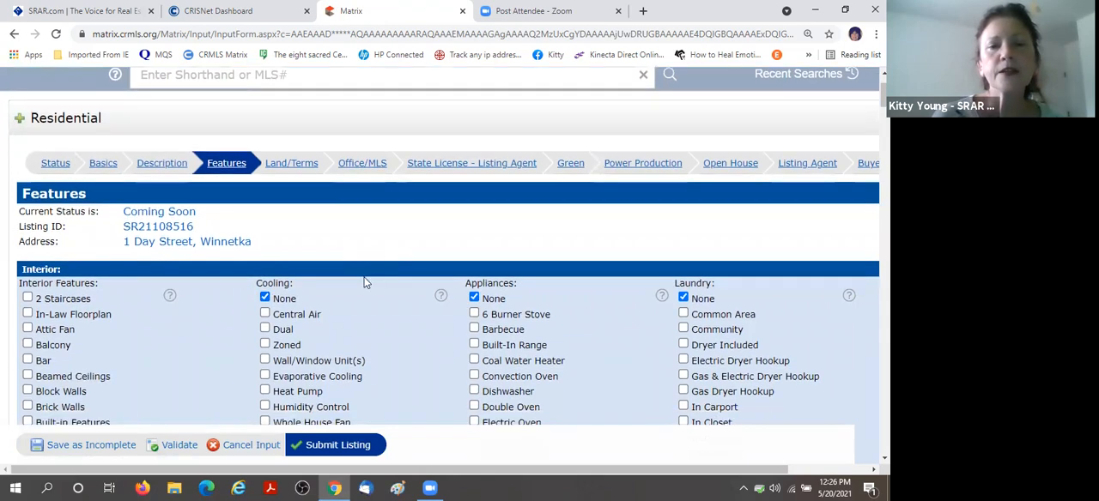
scroll(364, 282, down, 6)
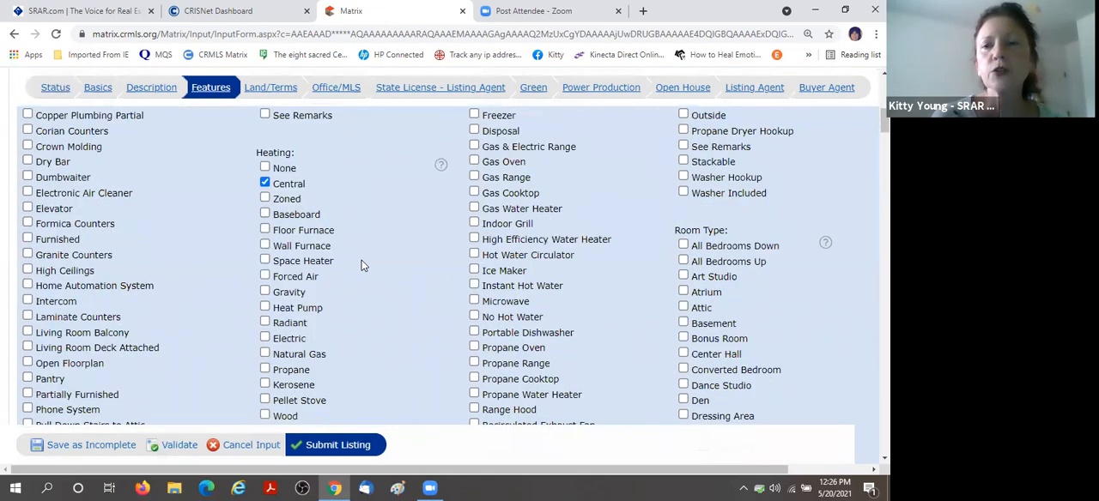
scroll(360, 264, down, 2)
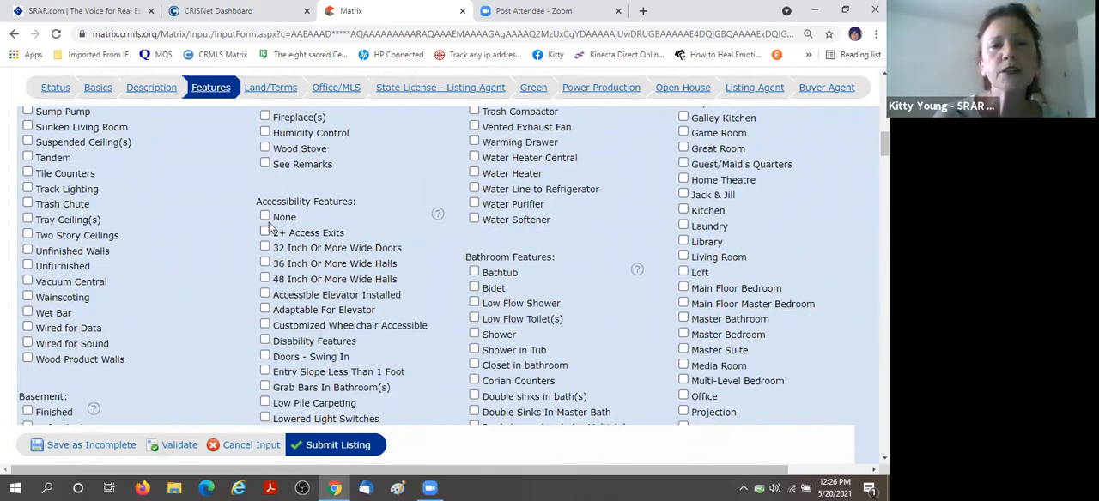
scroll(372, 221, down, 5)
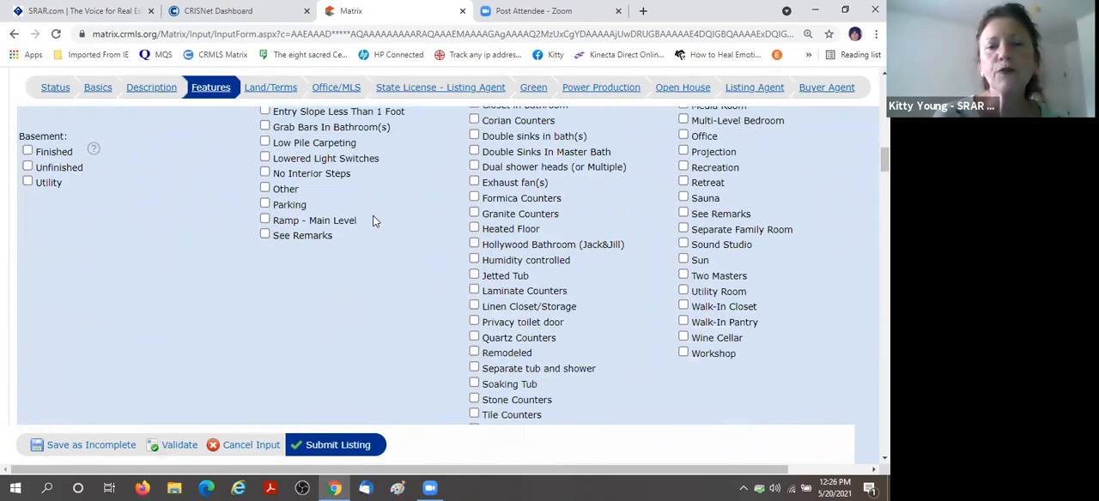
scroll(373, 222, down, 1)
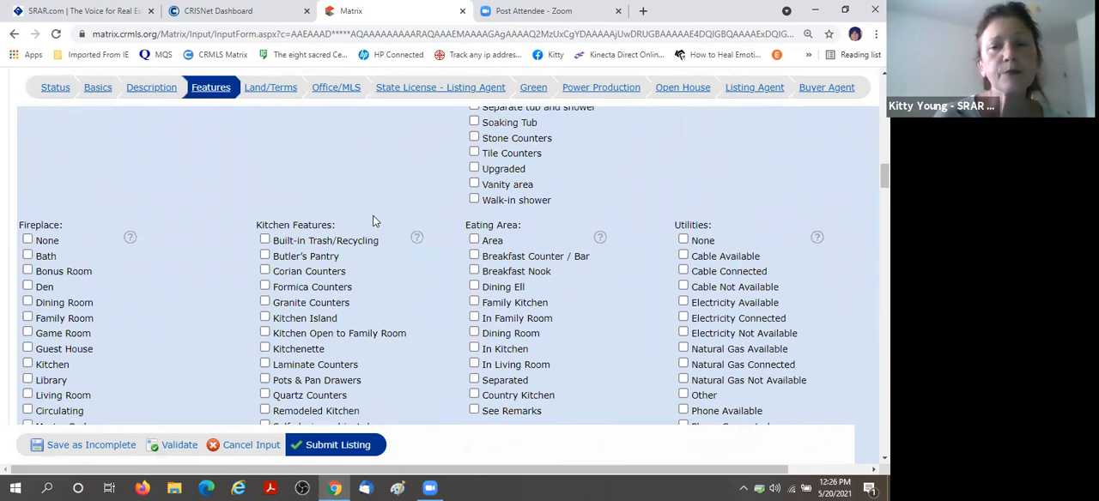
scroll(373, 222, down, 1)
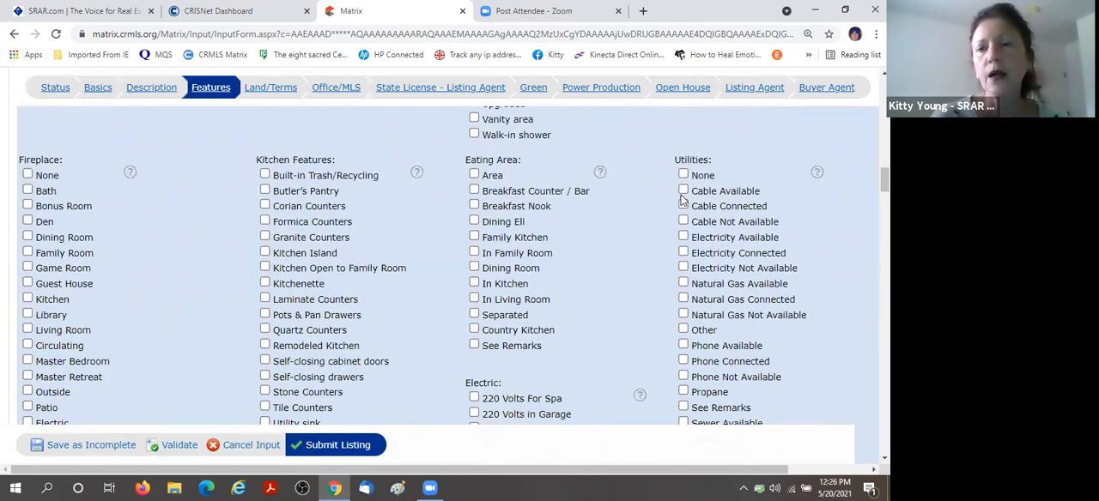
click(683, 253)
scroll(370, 221, down, 3)
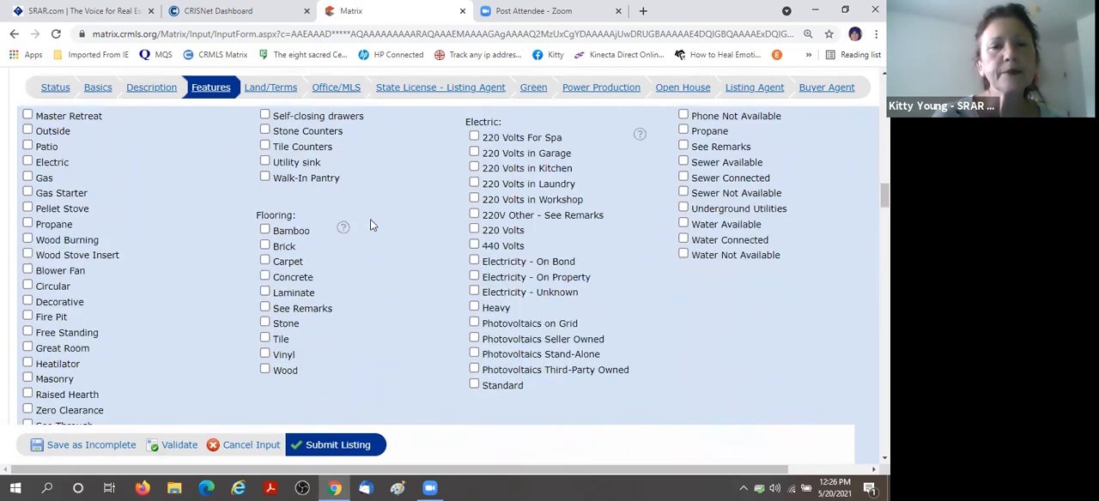
click(265, 230)
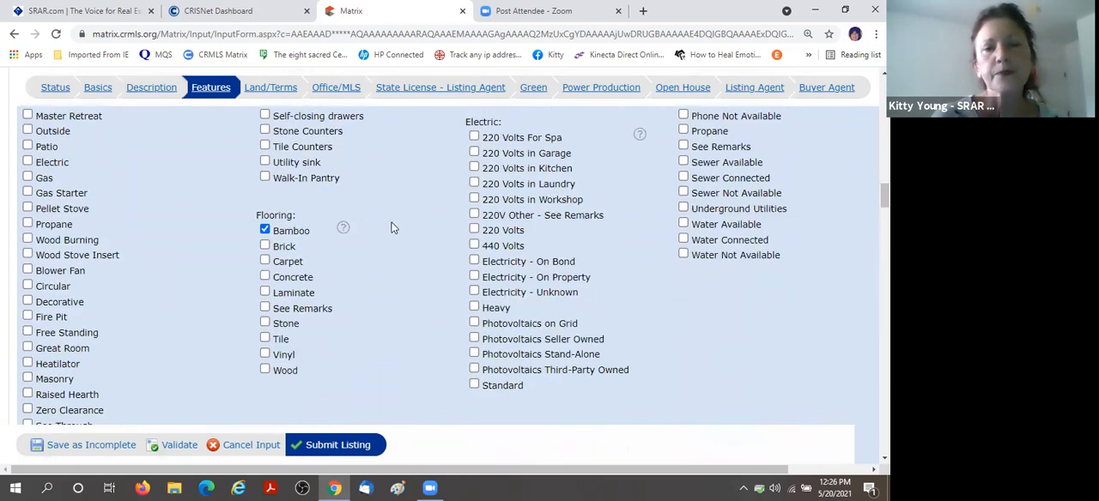
scroll(390, 228, down, 2)
scroll(391, 228, down, 3)
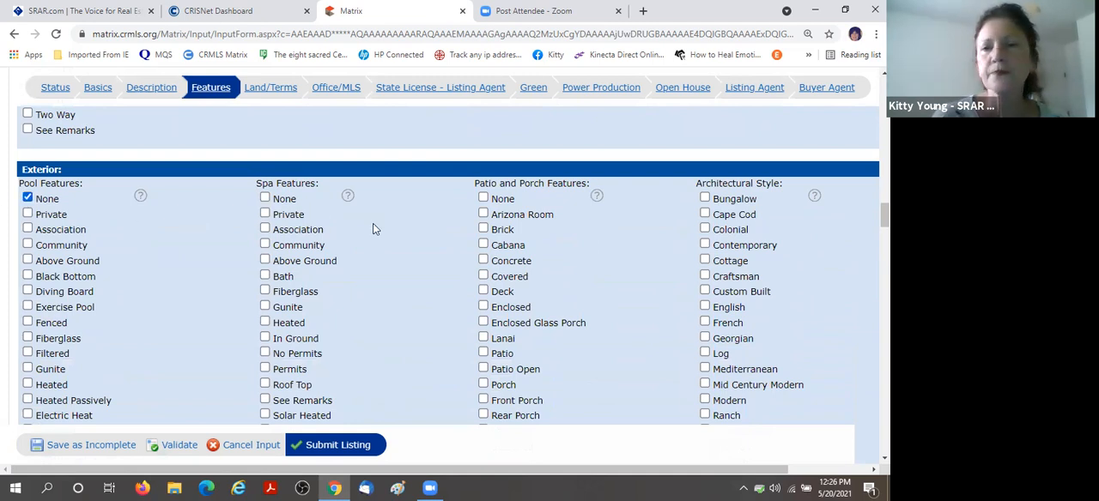
Mark None under View in the exterior features.
scroll(372, 223, down, 5)
scroll(372, 225, down, 3)
click(28, 198)
scroll(384, 211, down, 1)
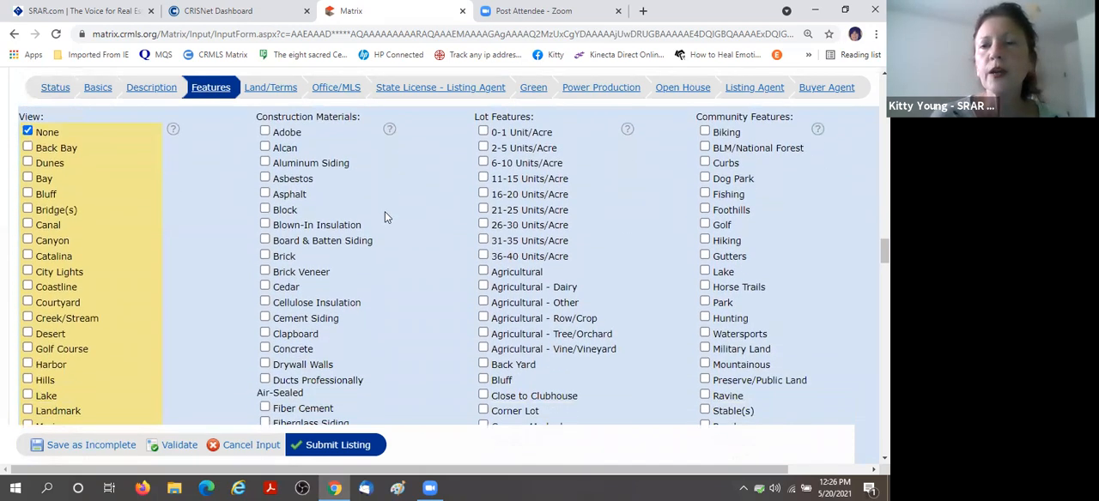
Enter 3 main level bedrooms and 2 main level bathrooms, and choose an answer for Attached Garage.
scroll(385, 214, down, 2)
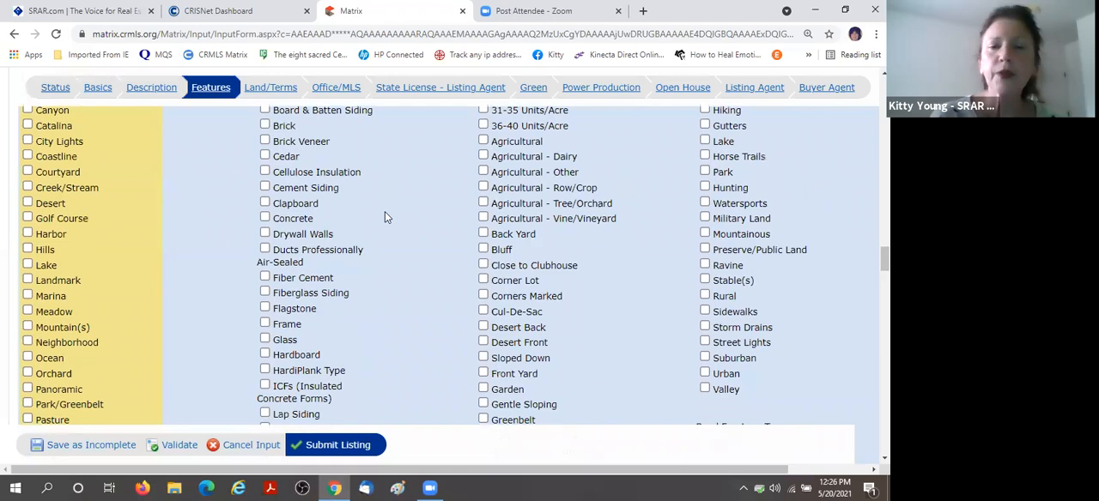
scroll(385, 216, down, 5)
scroll(382, 217, down, 5)
scroll(382, 217, down, 7)
scroll(405, 219, down, 8)
scroll(404, 212, down, 4)
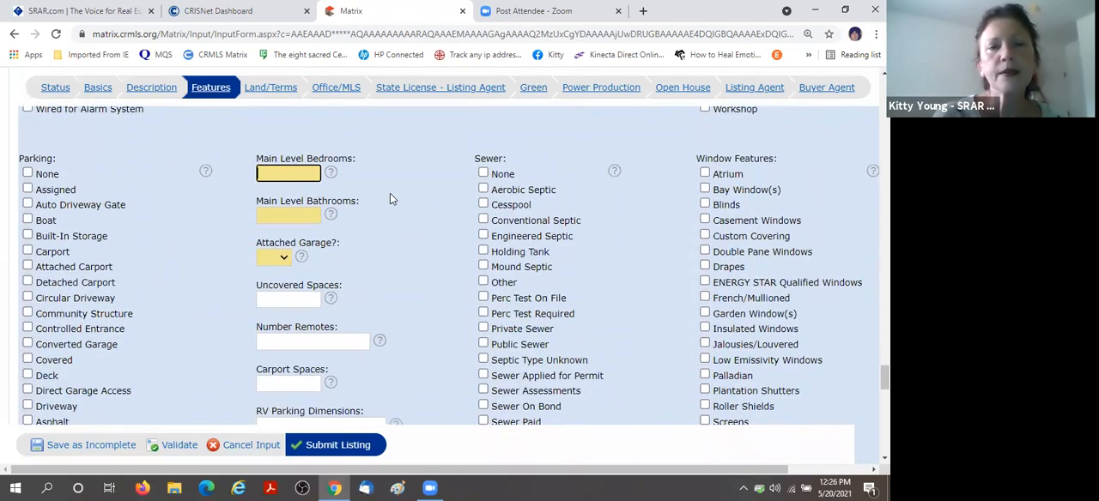
click(394, 204)
click(288, 213)
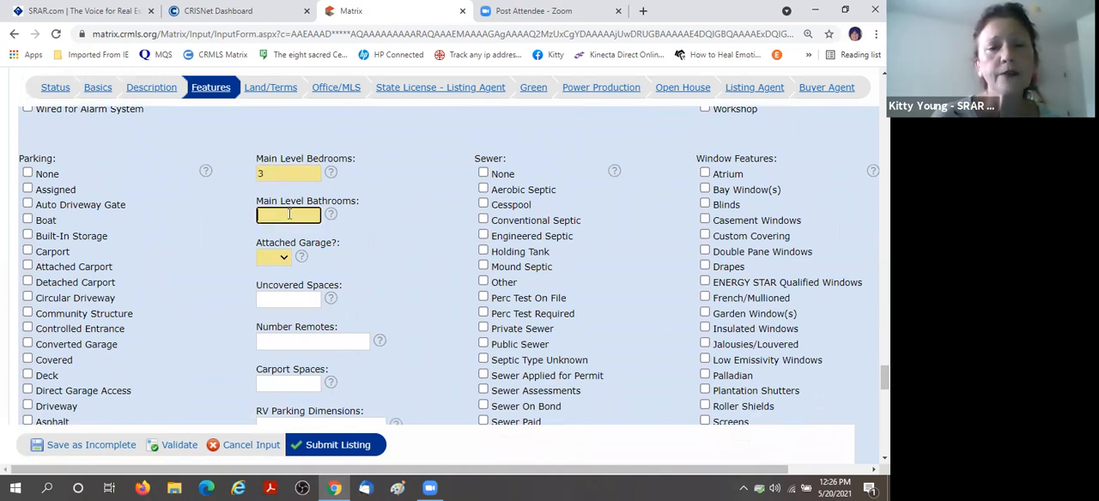
text(2)
click(388, 256)
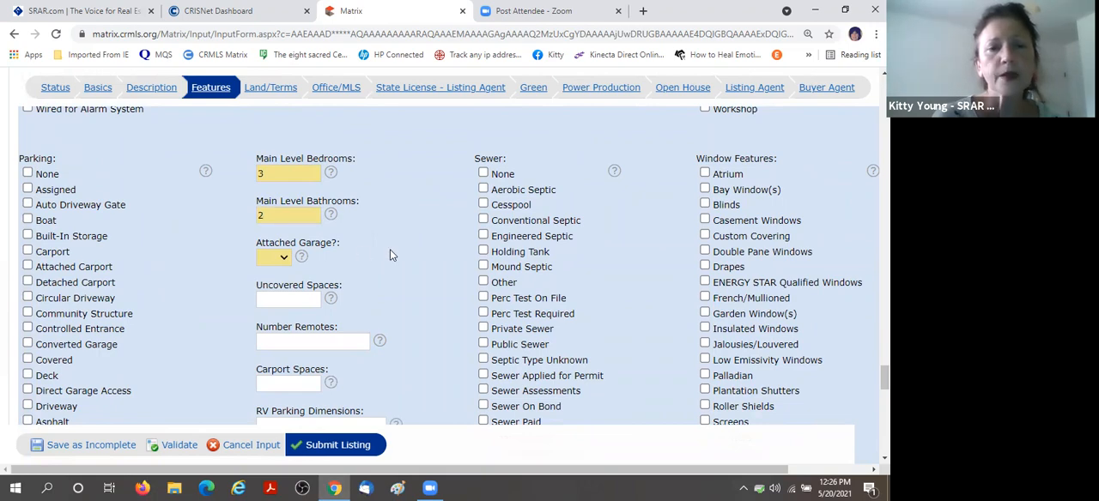
click(283, 258)
click(273, 284)
Look over the remaining features, and open the Land/Terms section to review its land information and association fields.
scroll(406, 197, down, 2)
scroll(406, 197, down, 8)
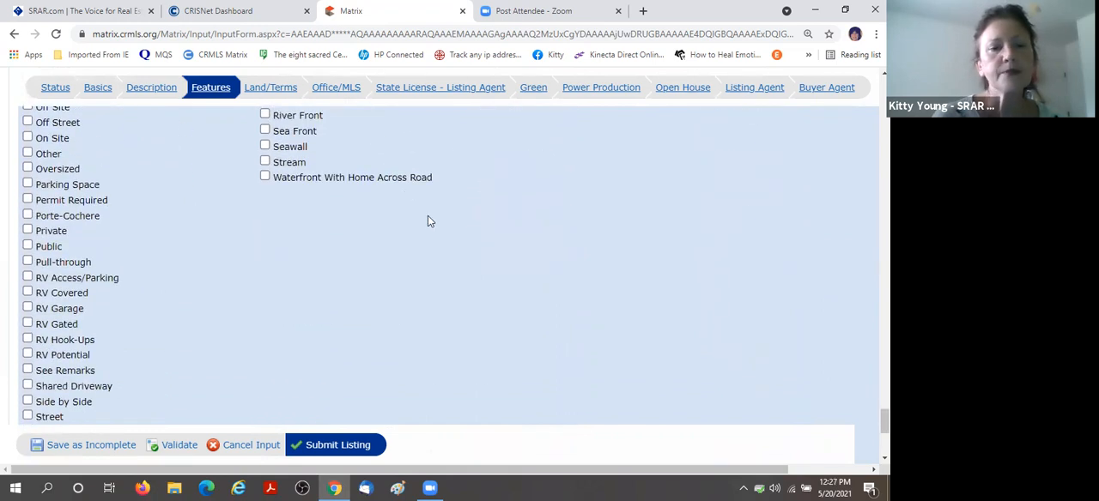
scroll(433, 262, up, 6)
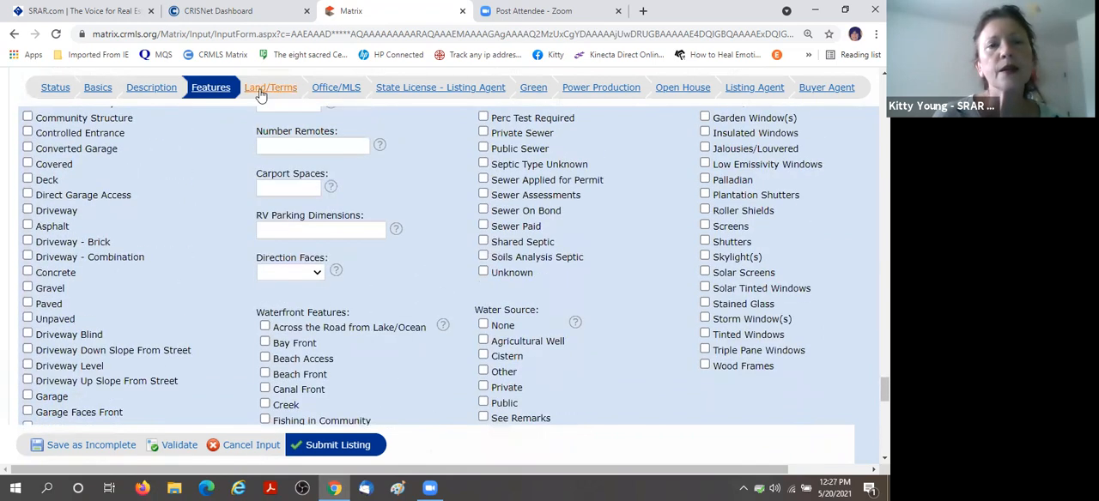
click(269, 92)
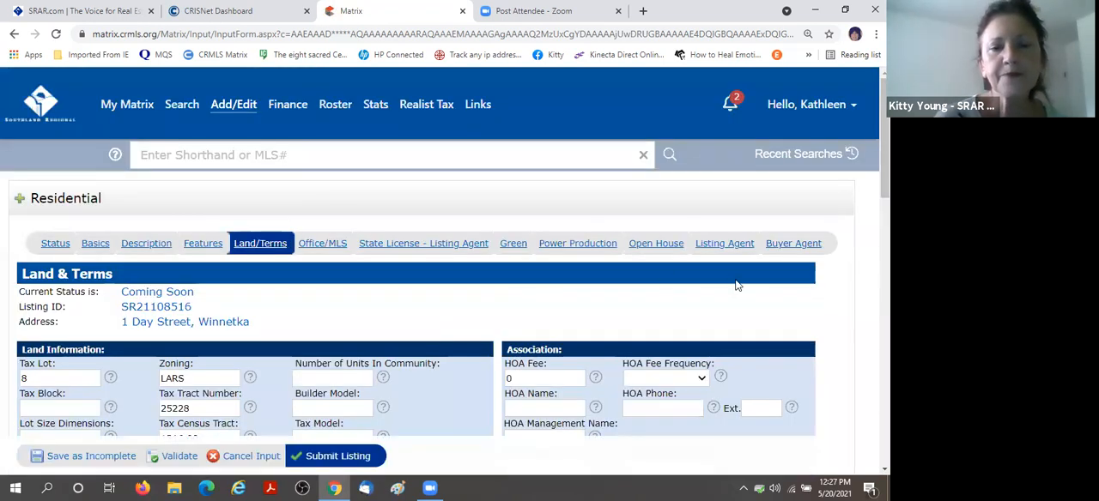
scroll(670, 291, down, 2)
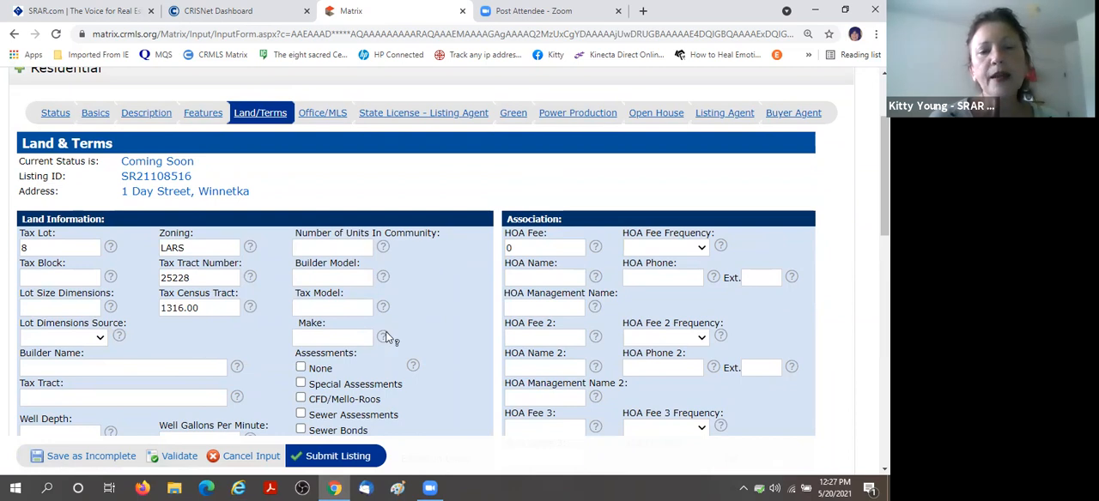
scroll(435, 319, down, 2)
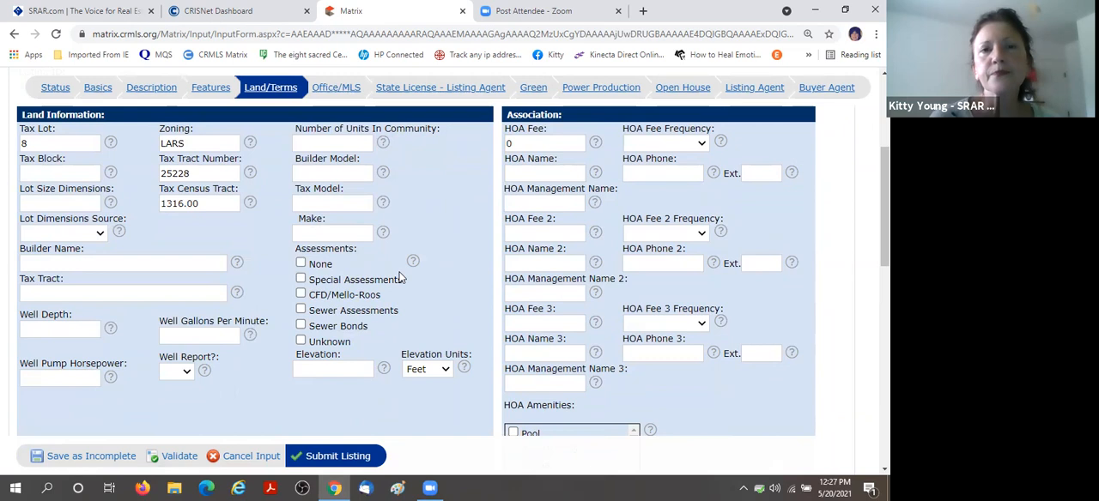
Switch to Realist Tax and search for the sample property by its street address.
scroll(399, 277, up, 5)
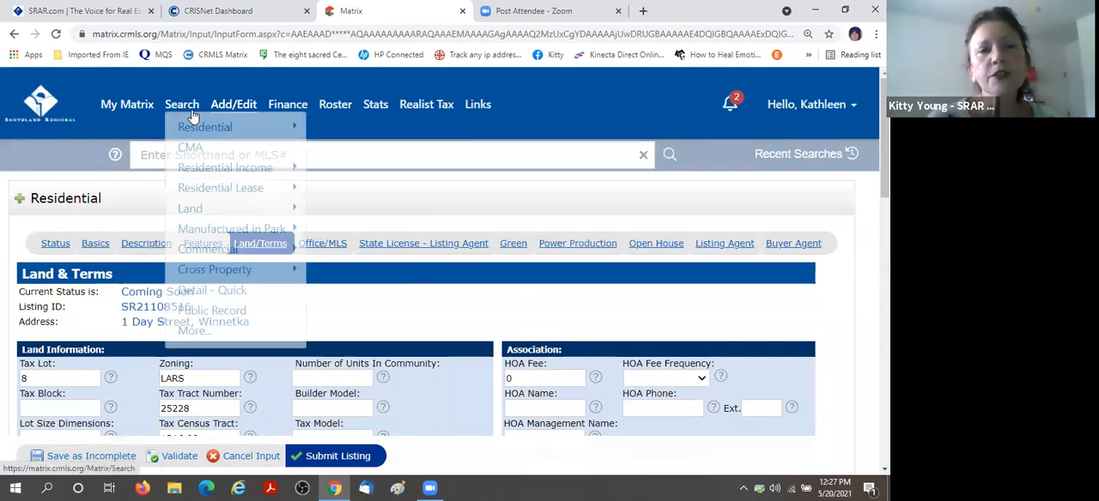
click(430, 106)
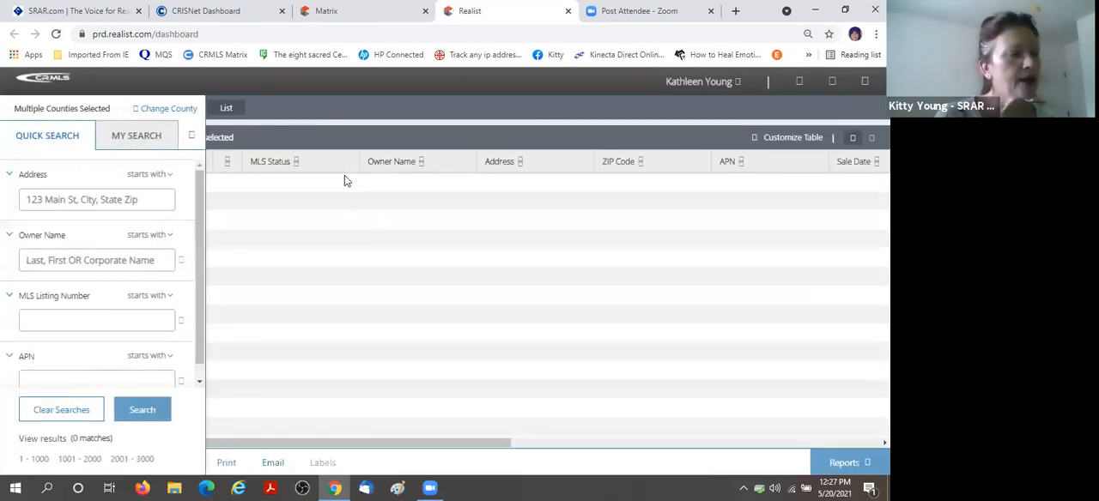
click(107, 199)
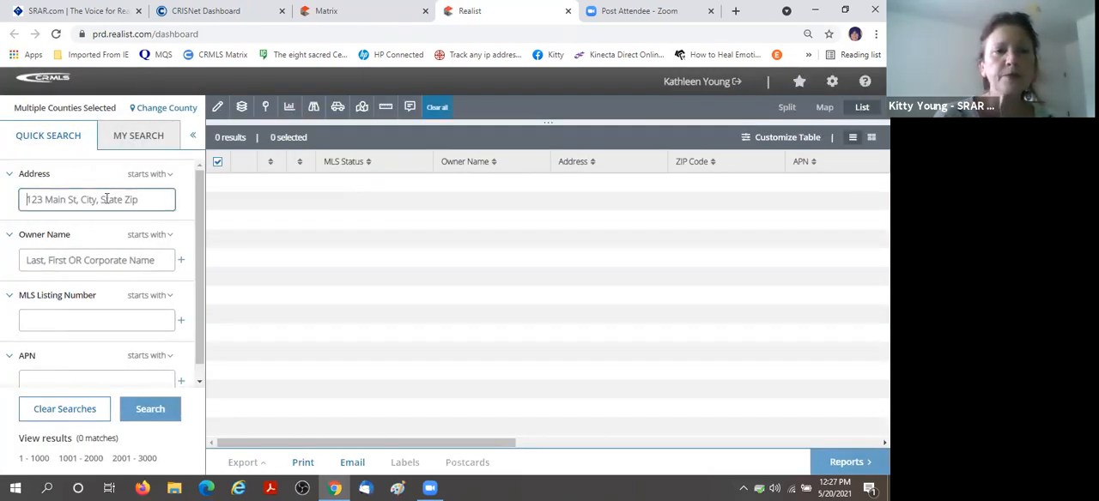
text(191)
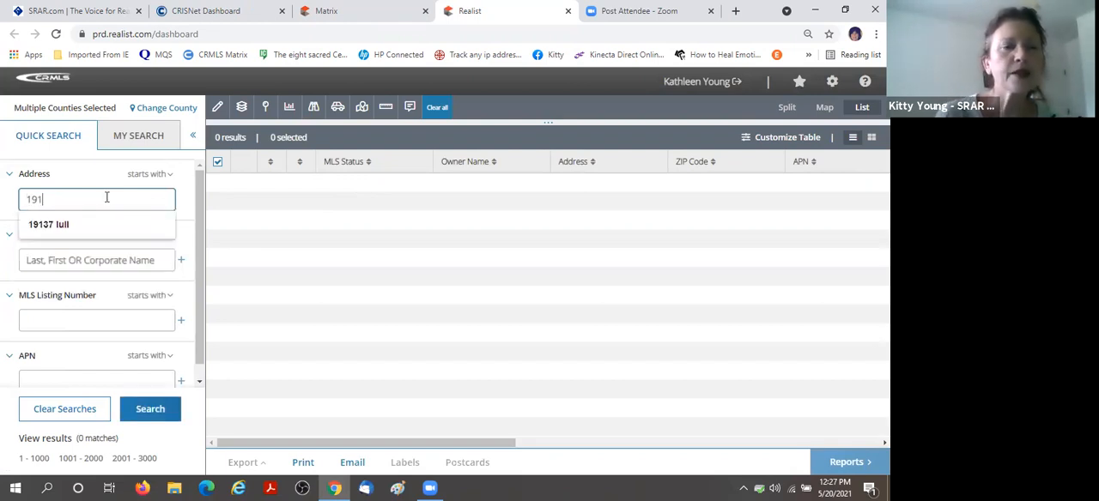
click(103, 224)
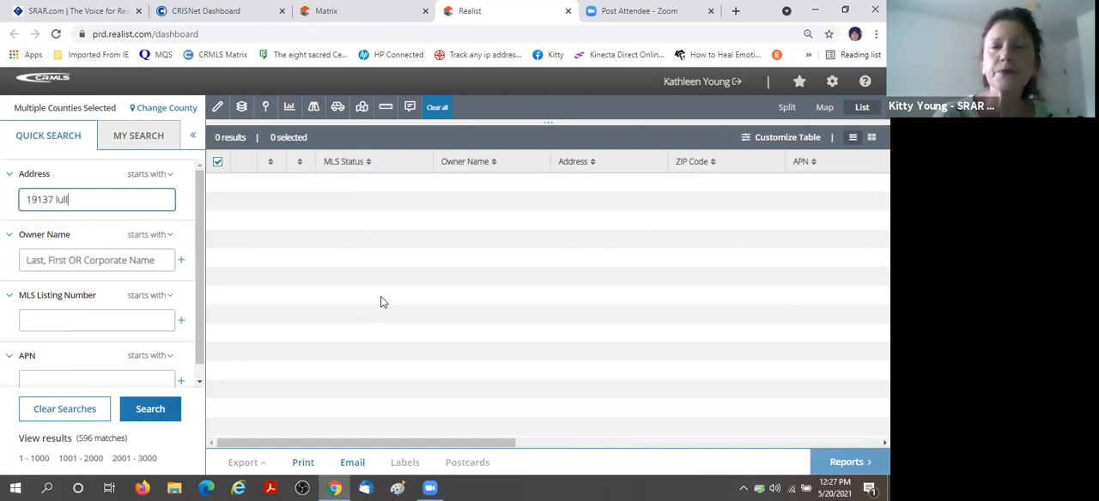
click(151, 409)
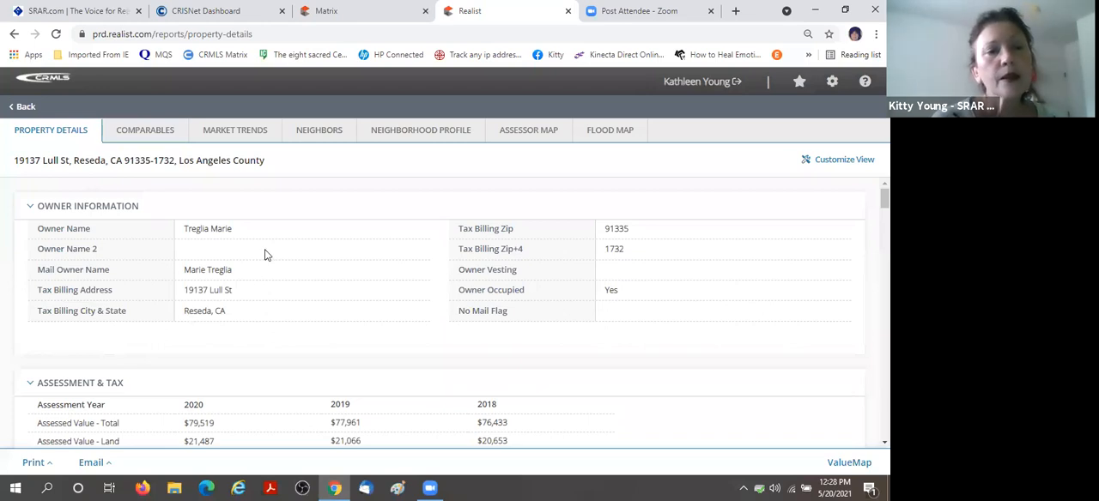
Examine the property's assessment and tax details, including the list of special assessments.
scroll(265, 255, down, 1)
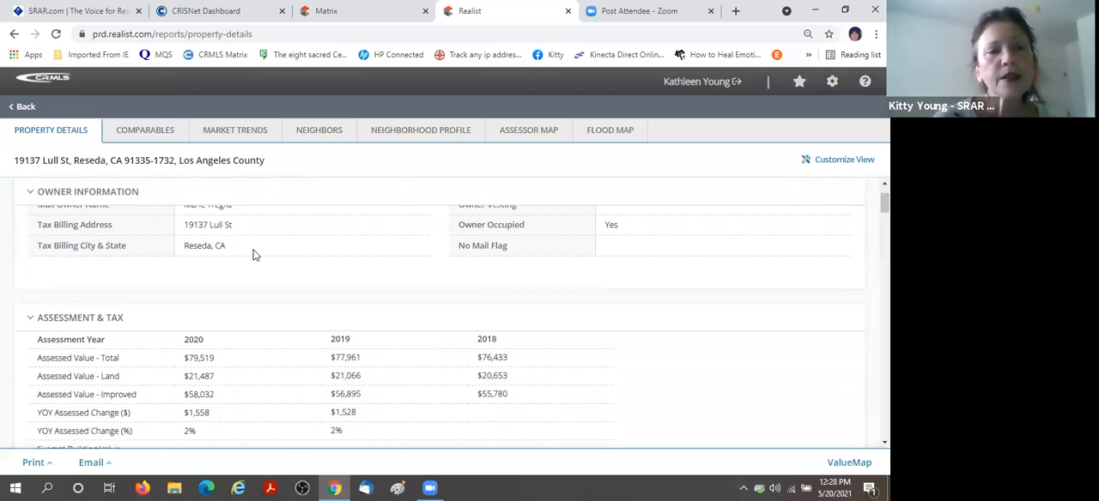
scroll(255, 254, down, 2)
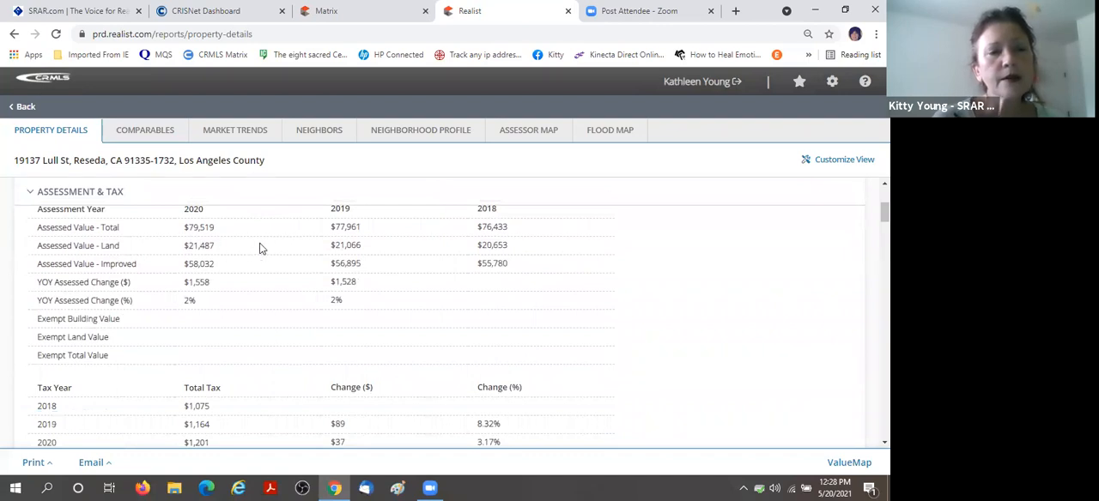
scroll(262, 249, down, 4)
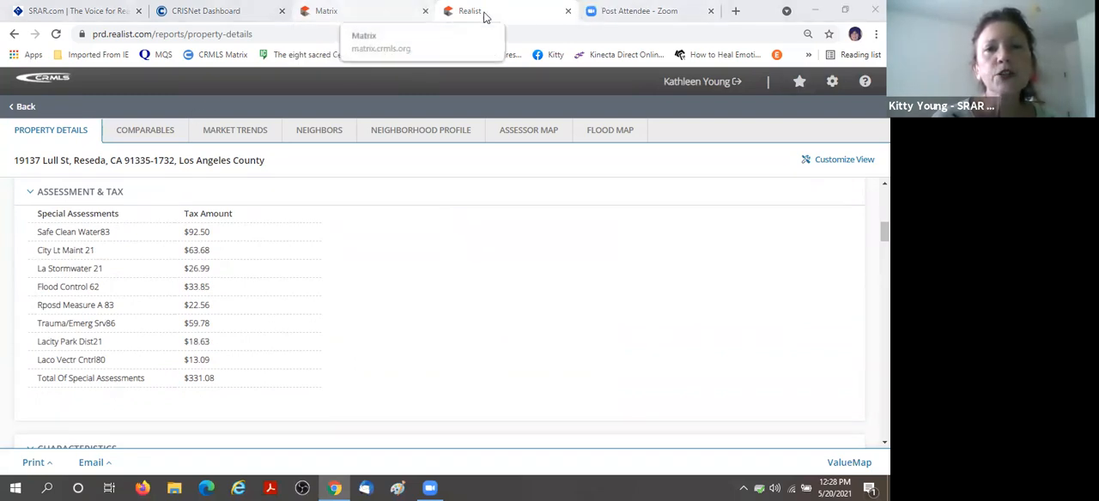
Return to Matrix and mark Special Assessments and Unknown under Assessments in the land information.
click(342, 15)
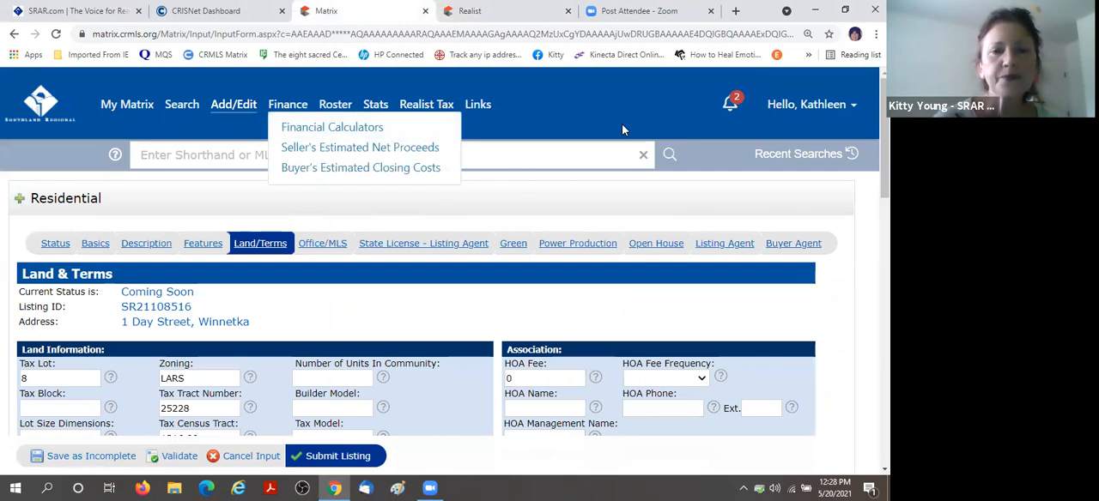
scroll(379, 283, down, 3)
scroll(380, 284, down, 1)
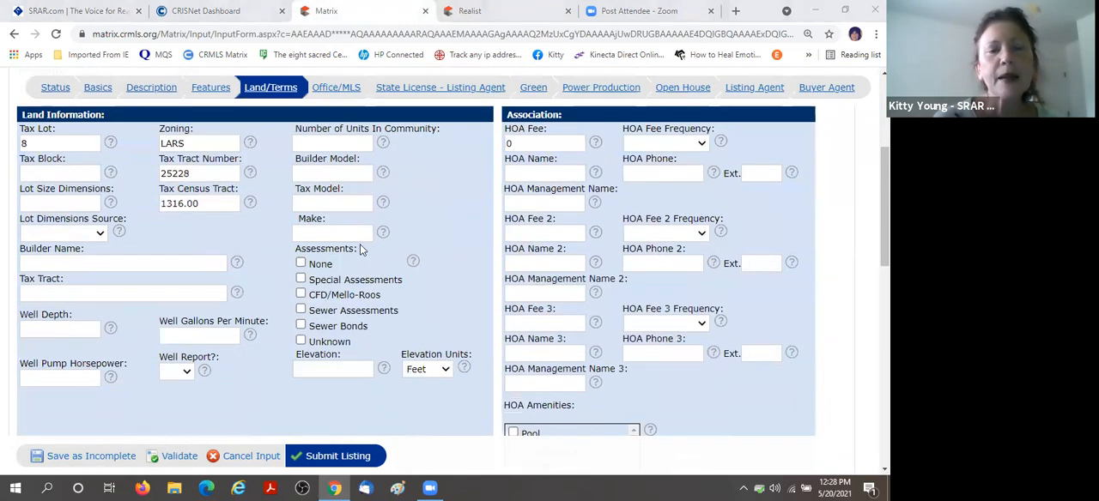
click(300, 280)
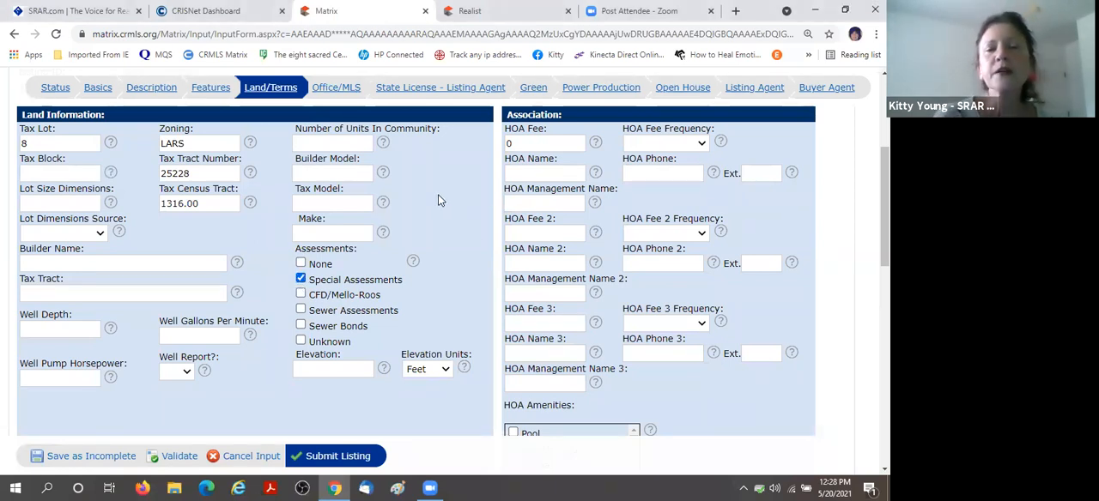
click(300, 342)
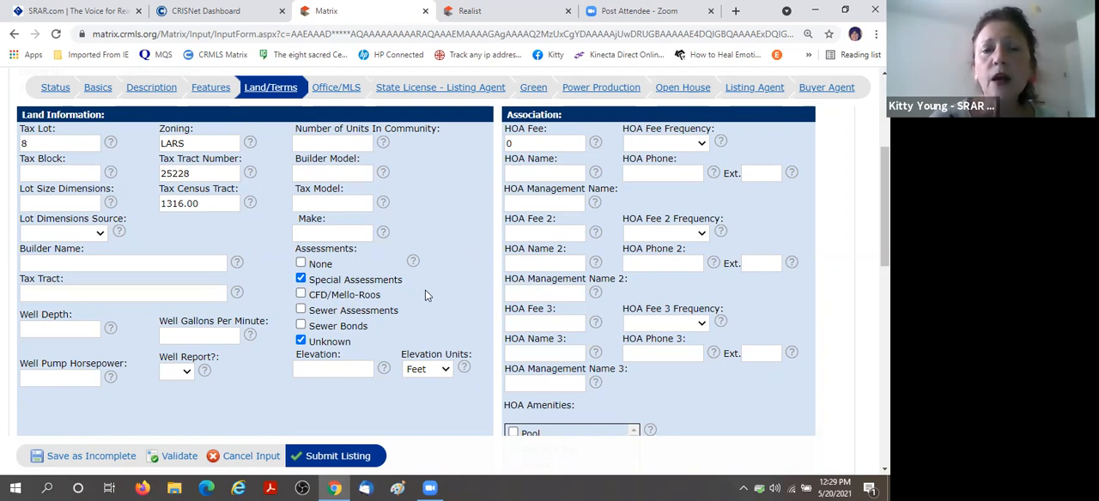
Set the High School District to Los Angeles Unified in the school information.
scroll(425, 302, down, 1)
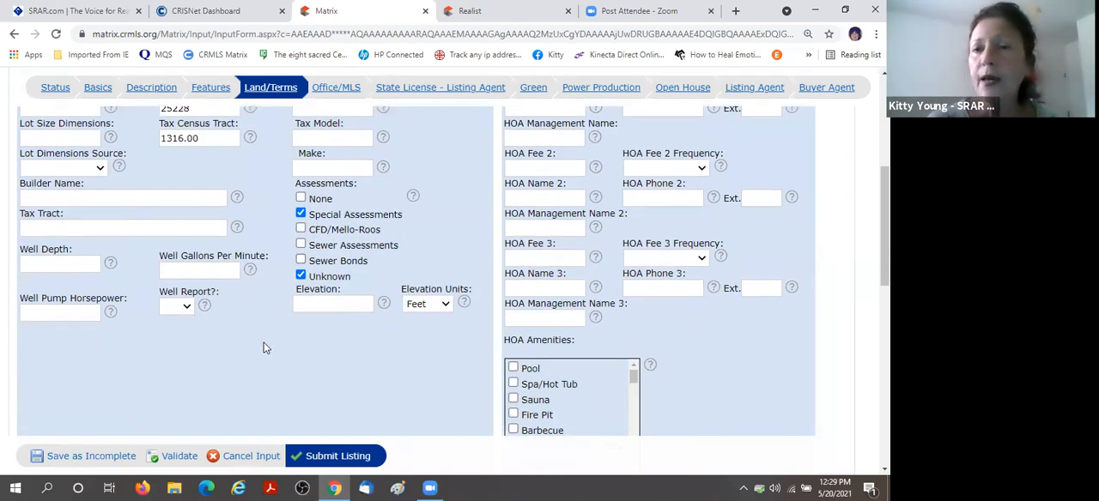
scroll(464, 163, up, 1)
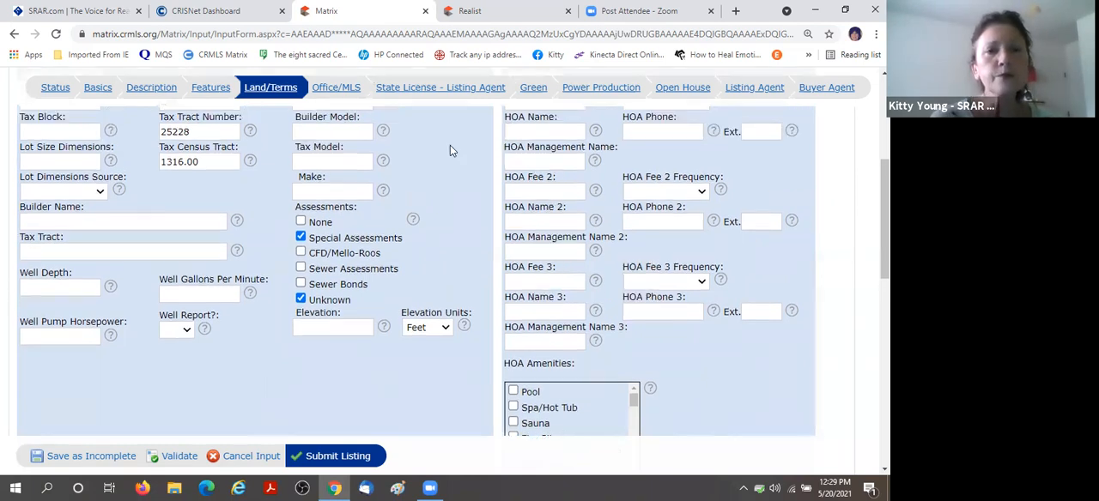
scroll(455, 163, down, 6)
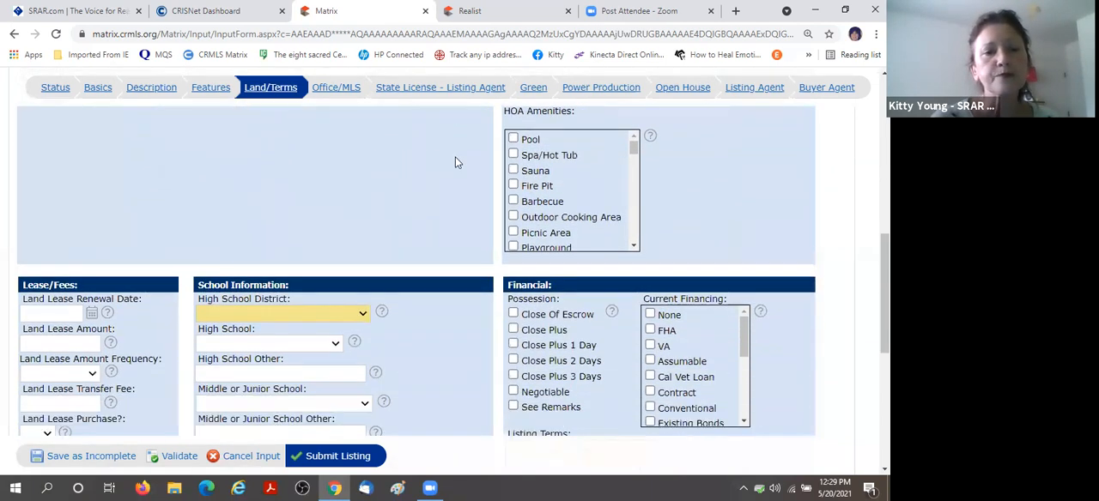
click(363, 212)
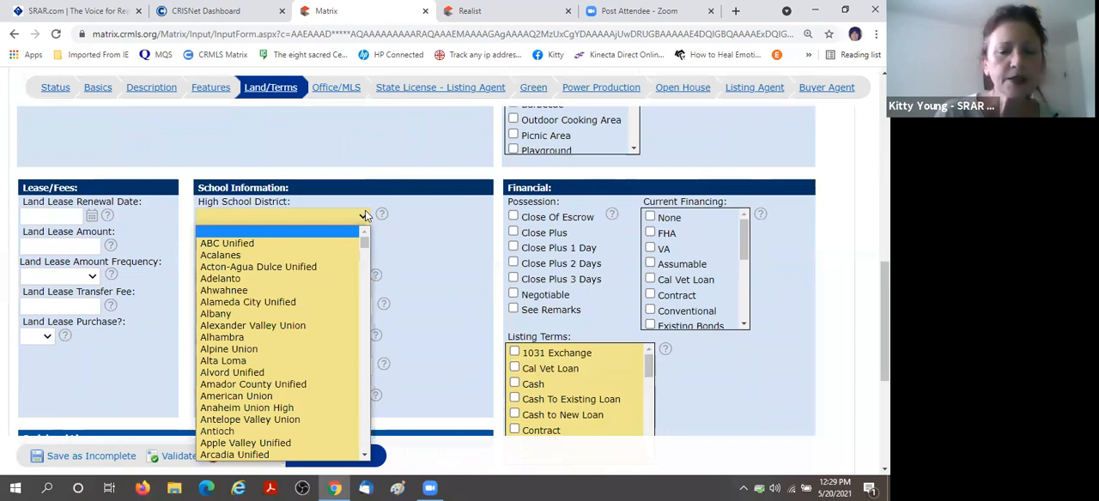
text(los an)
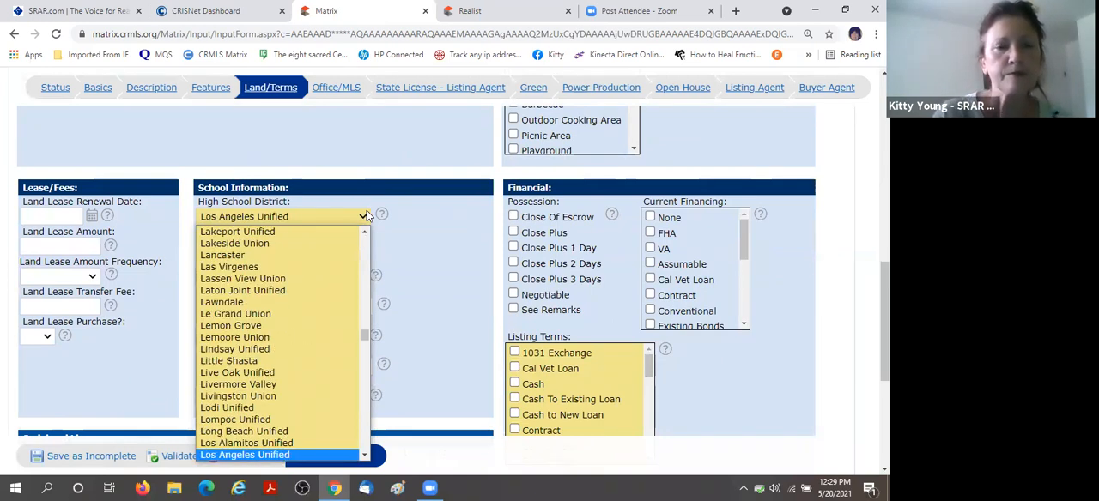
click(317, 217)
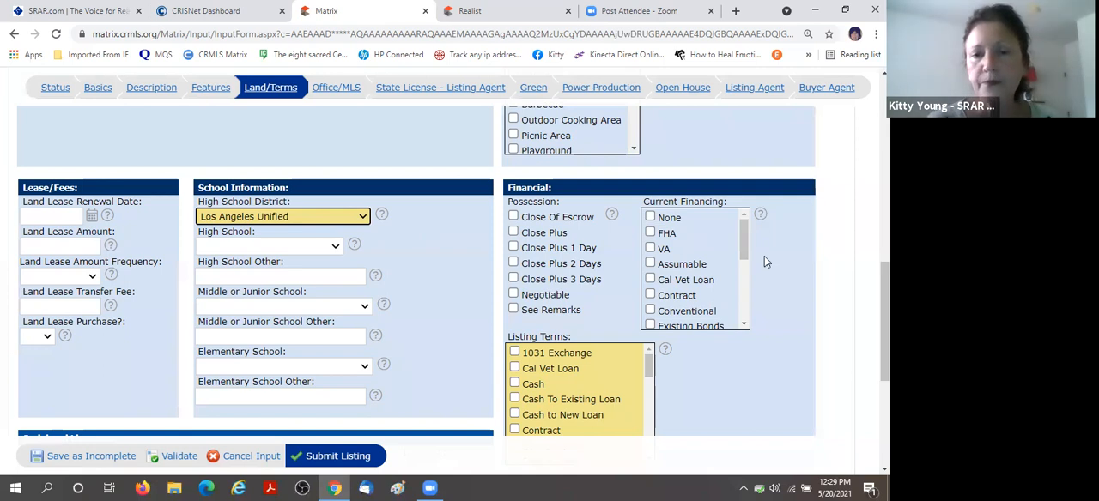
Mark Cash and Submit as the Listing Terms in the financial information.
scroll(764, 256, down, 2)
click(515, 253)
scroll(576, 248, down, 1)
scroll(579, 253, down, 1)
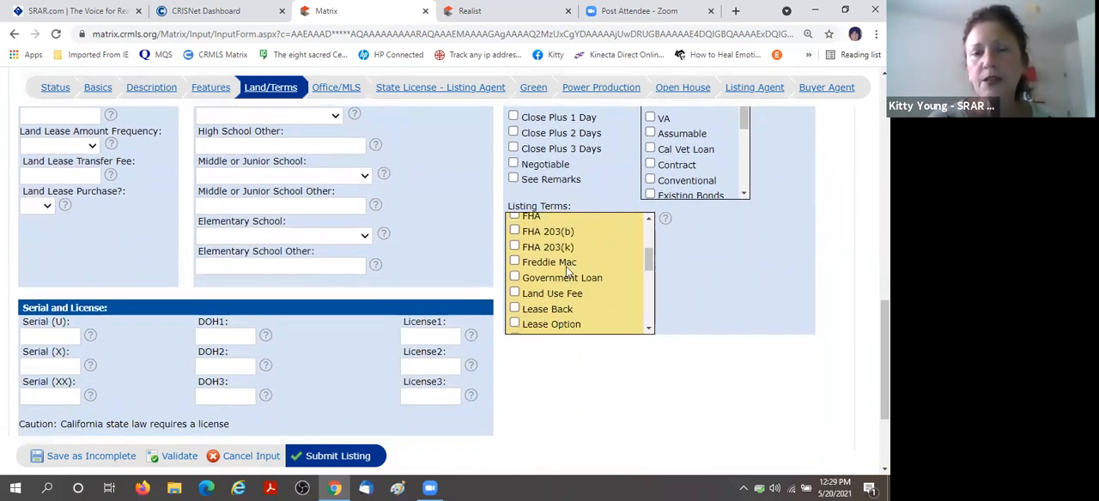
scroll(590, 266, down, 1)
scroll(593, 269, down, 2)
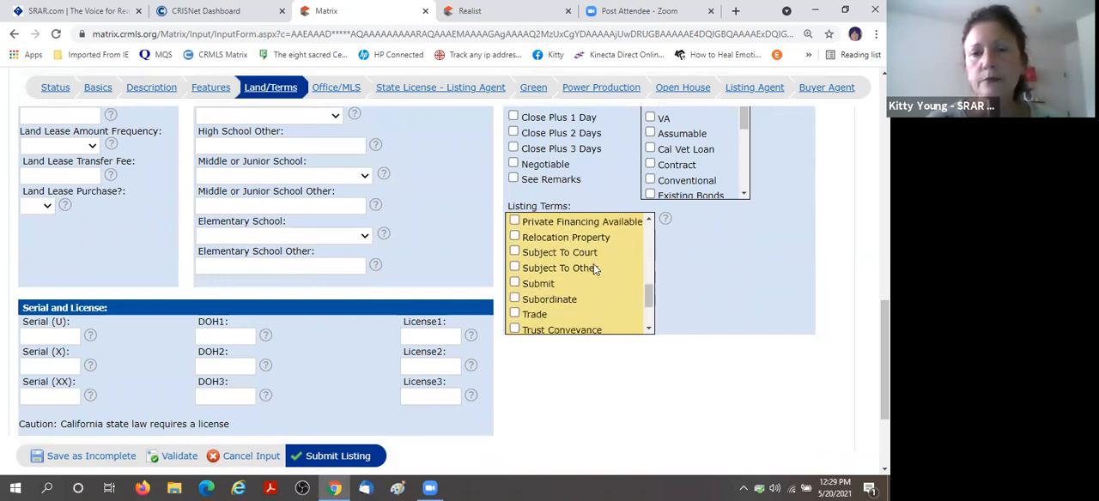
click(515, 283)
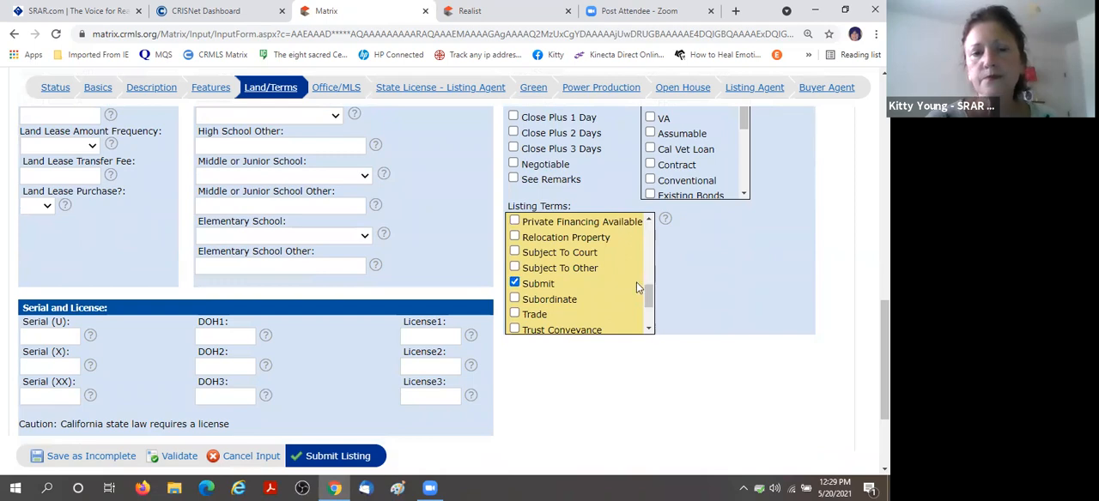
Set the Number of Units In Community to 1 in the land information.
scroll(755, 312, up, 3)
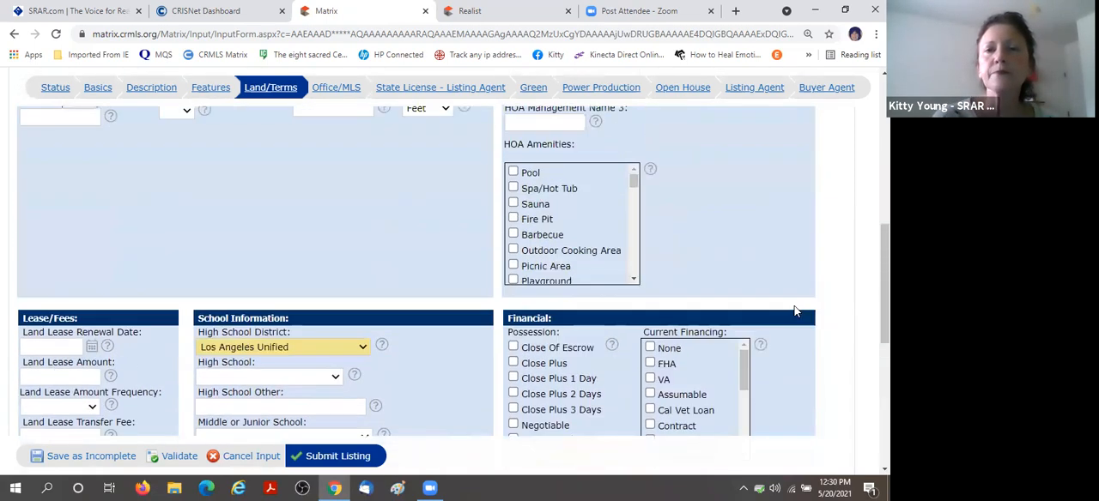
scroll(794, 312, up, 4)
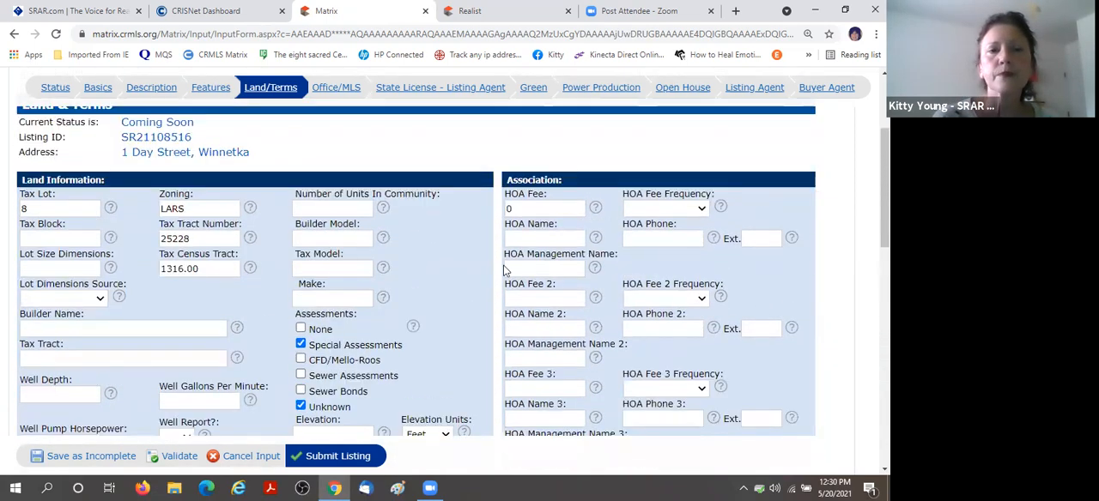
click(343, 206)
text(1)
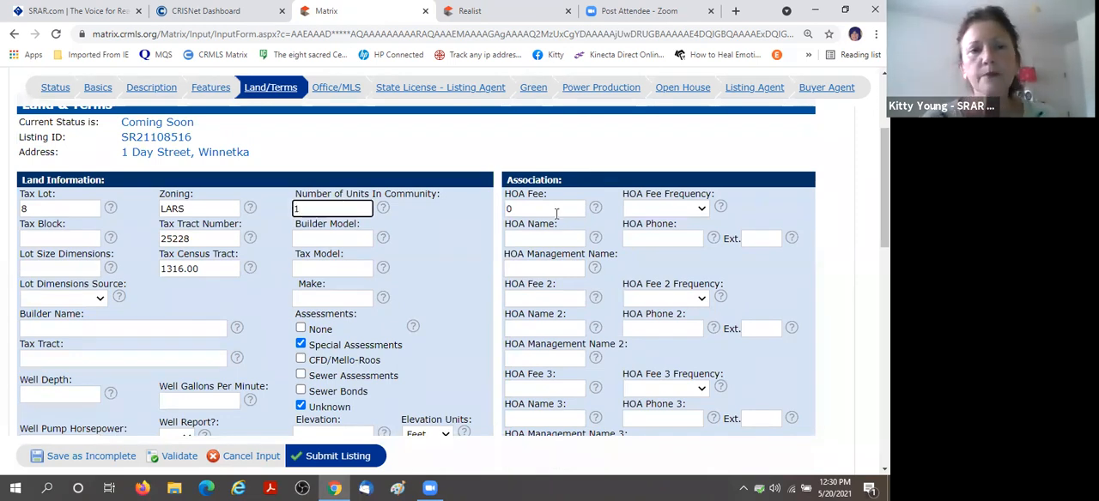
Go to the Office/MLS section of the listing form and set the Listing Service to Full Service.
click(829, 245)
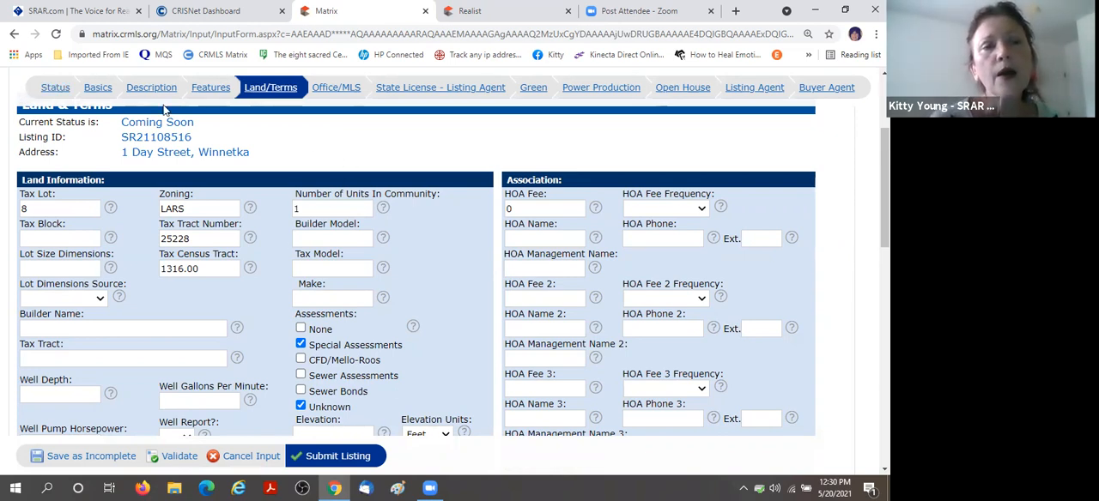
click(336, 92)
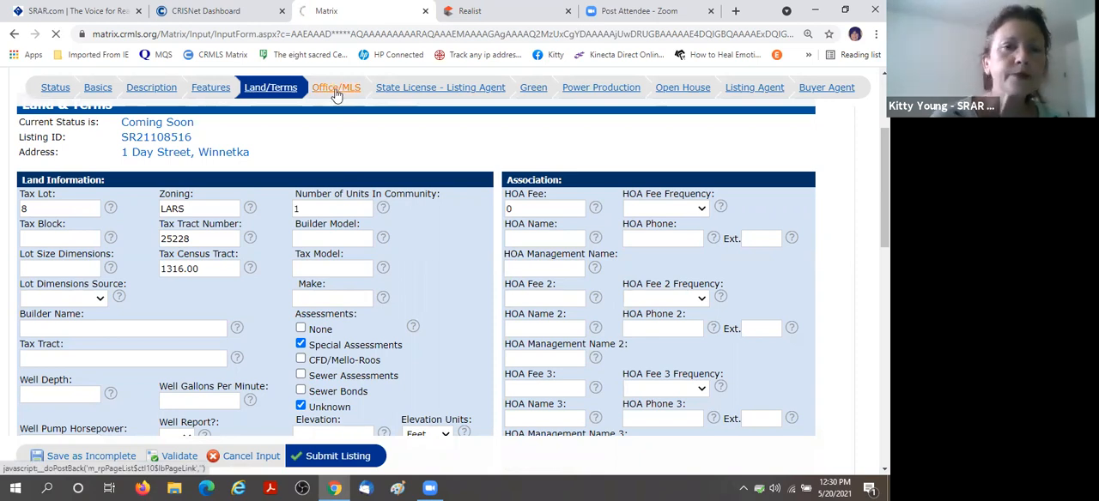
scroll(607, 256, down, 2)
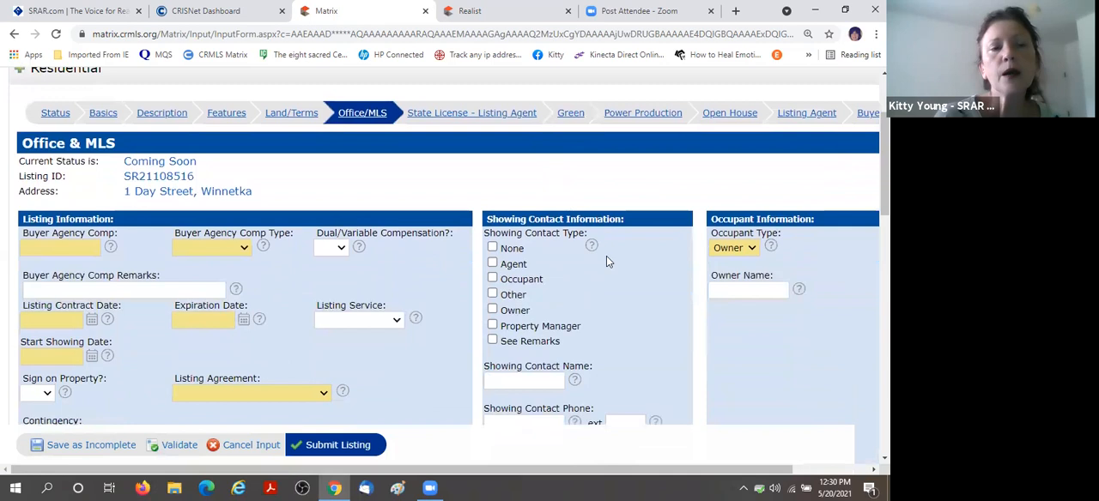
scroll(606, 256, down, 1)
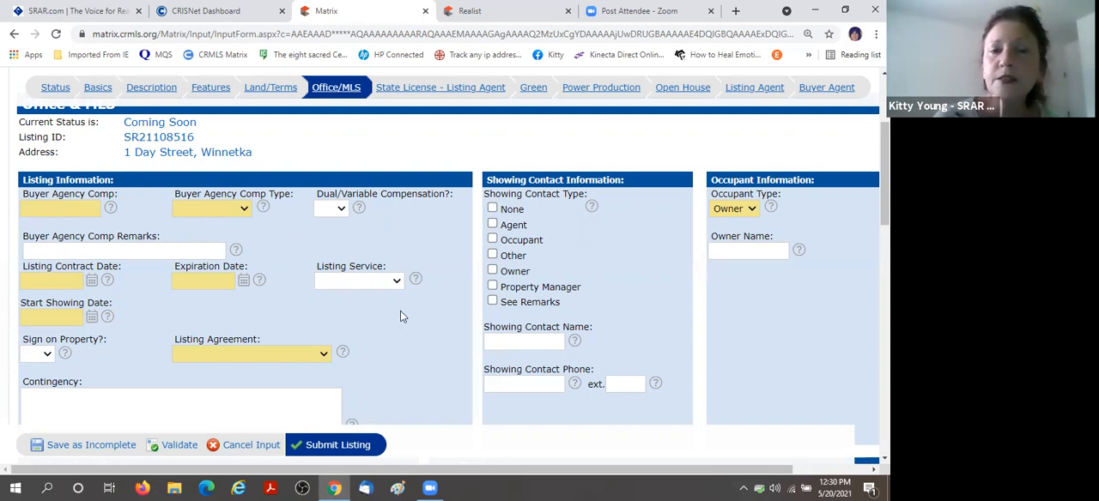
click(398, 281)
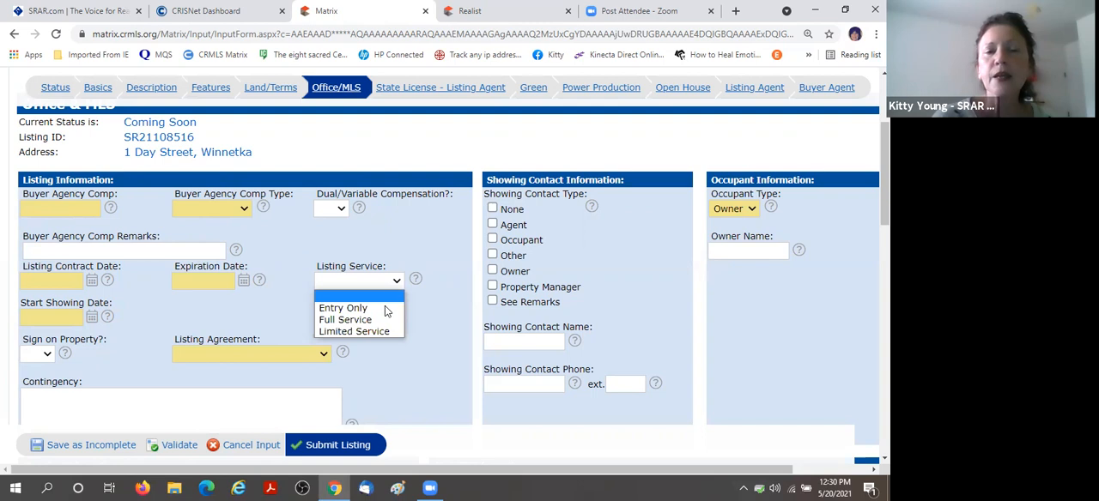
click(386, 320)
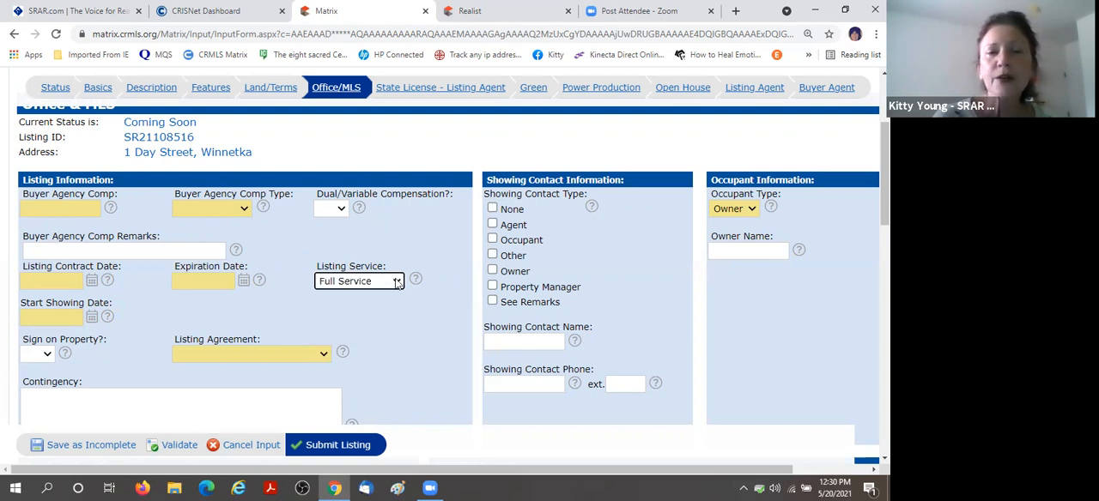
click(397, 282)
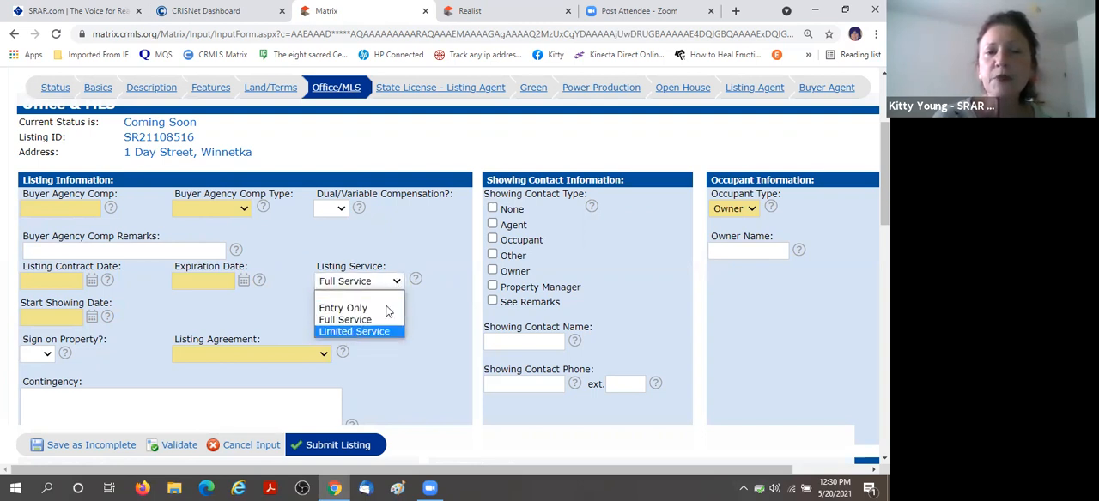
click(361, 282)
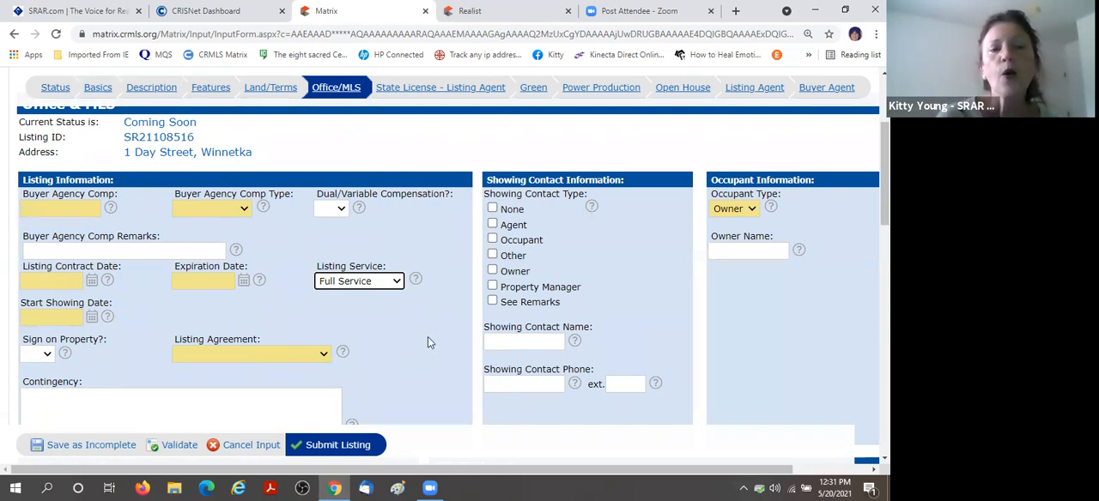
Set the Listing Agreement to Exclusive Right To Sell in the listing information.
scroll(427, 336, down, 1)
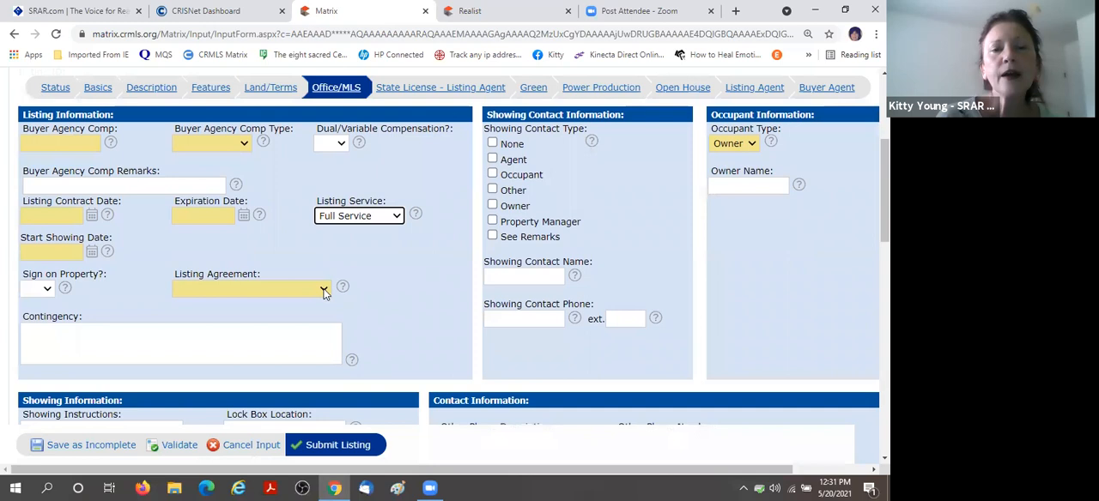
click(323, 291)
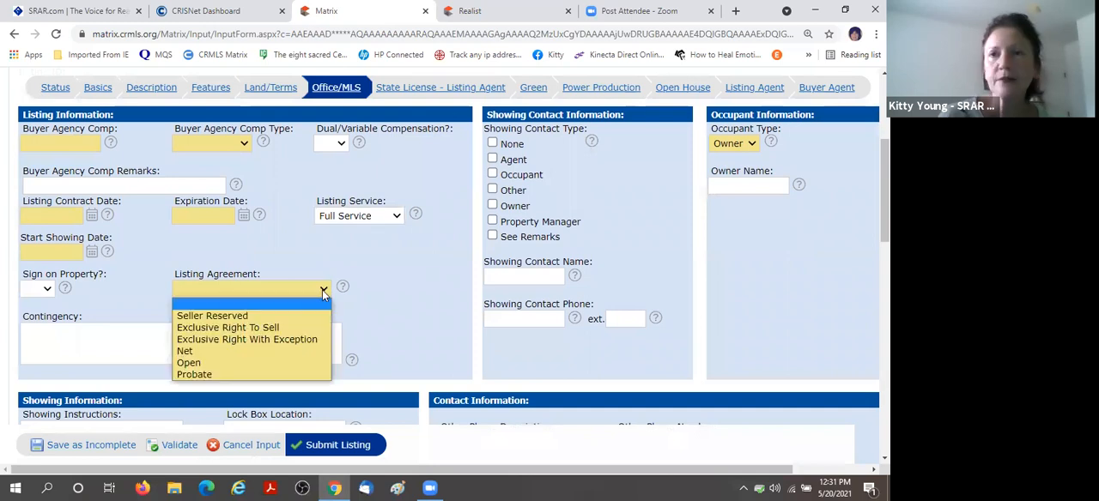
click(226, 327)
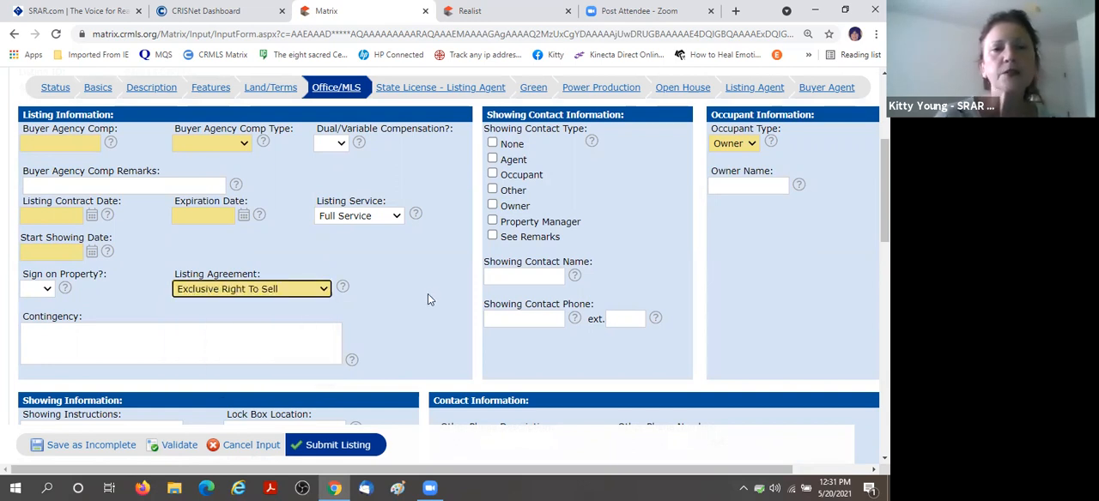
Enter 2.5 as the Buyer Agency Comp in the listing information.
scroll(422, 302, up, 1)
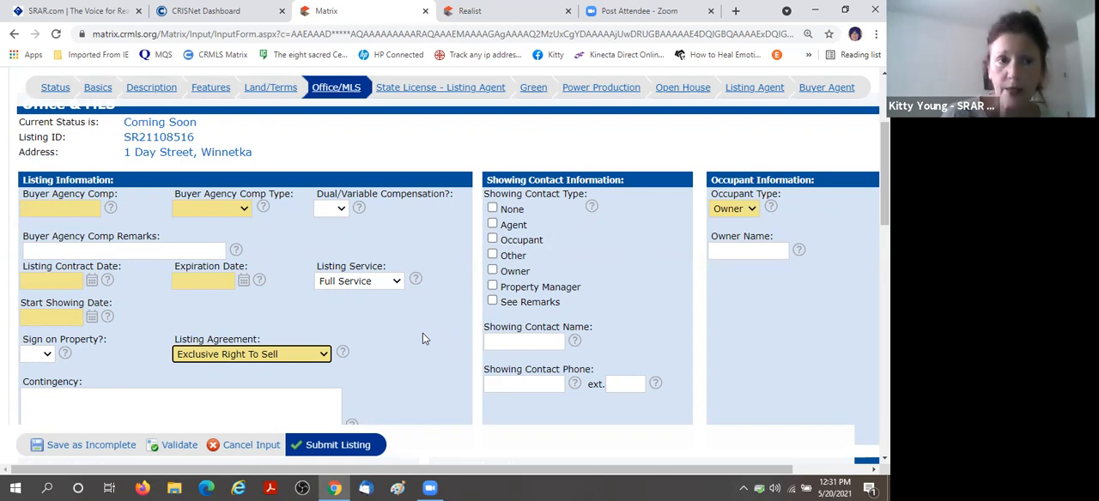
click(68, 210)
click(63, 231)
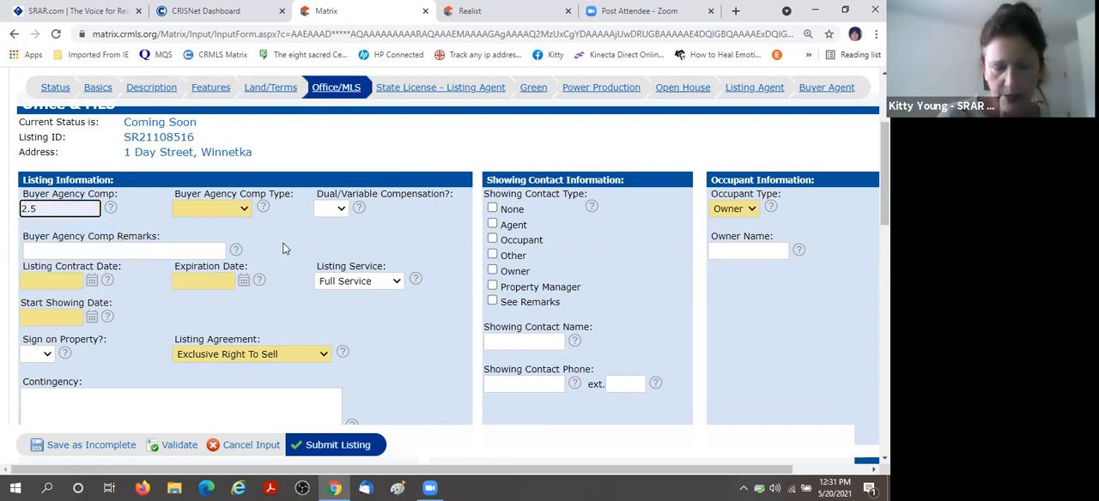
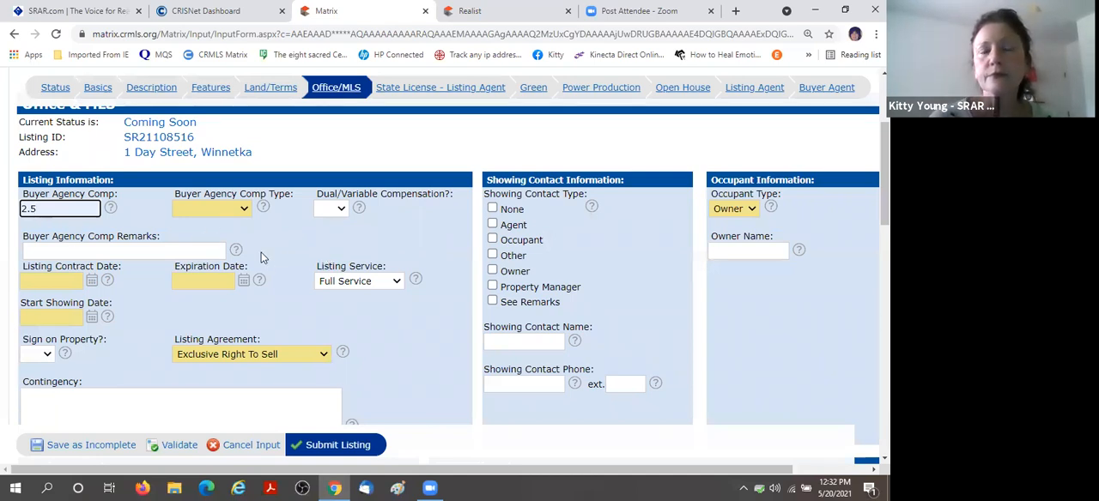
Set the Buyer Agency Comp Type to See Remarks with remarks "subject to lender approval", and set Dual/Variable Compensation to Yes.
click(244, 209)
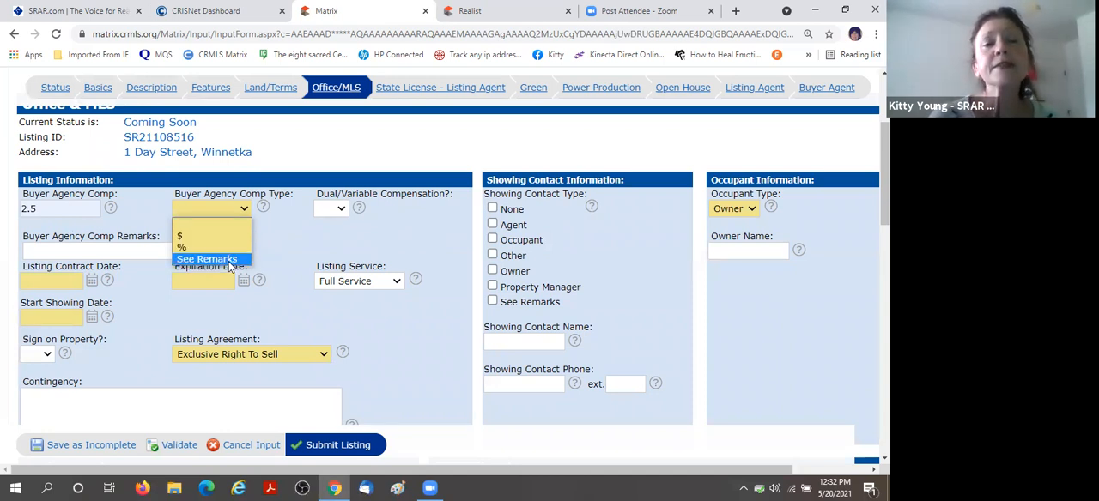
click(229, 259)
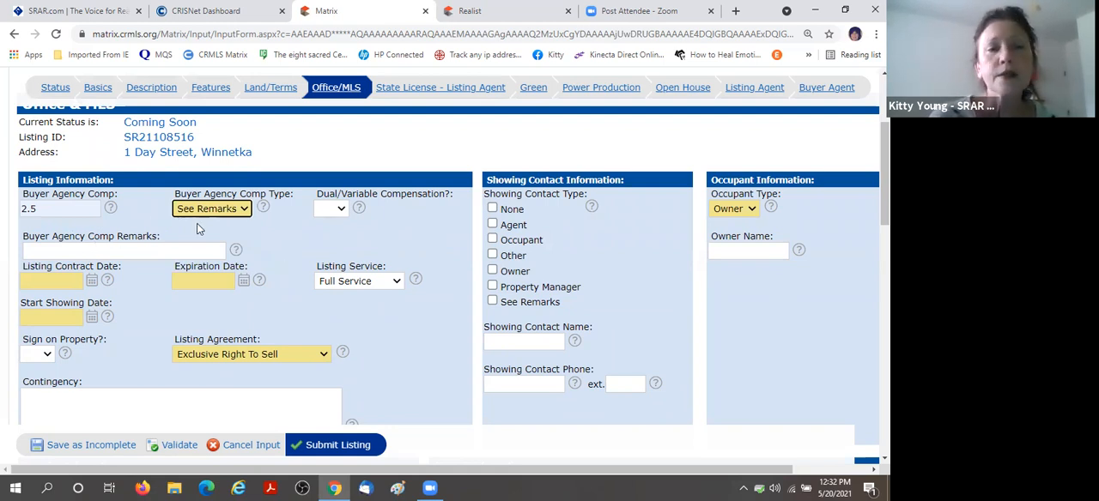
click(121, 251)
click(151, 279)
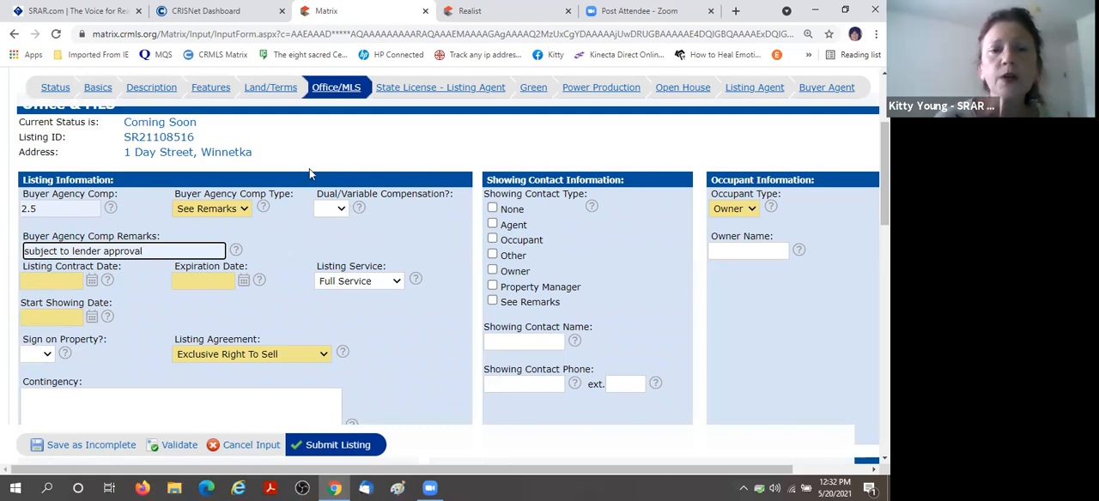
click(340, 211)
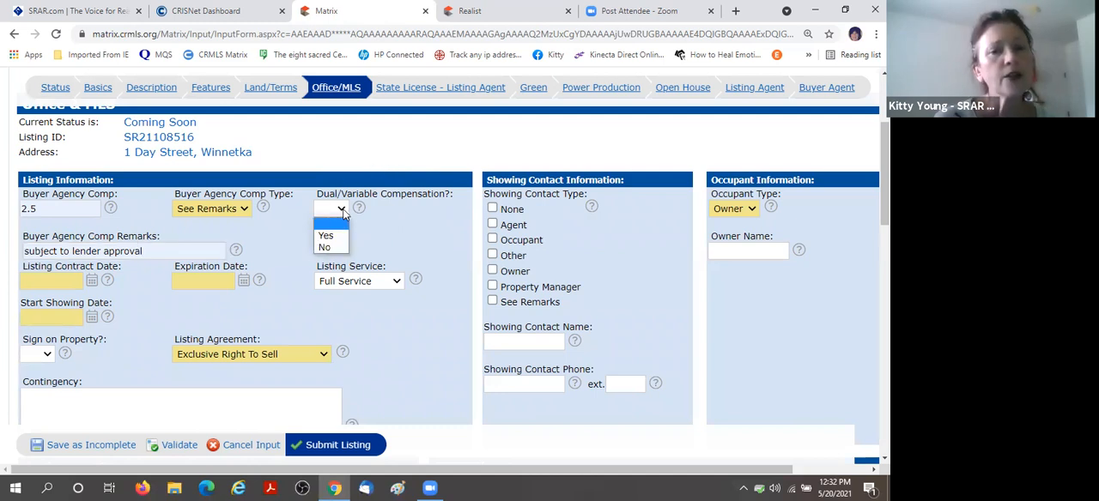
click(330, 235)
Set the Listing Contract Date to 05/18/2021 and the Expiration Date to 06/27/2021 in the listing information.
scroll(397, 225, down, 1)
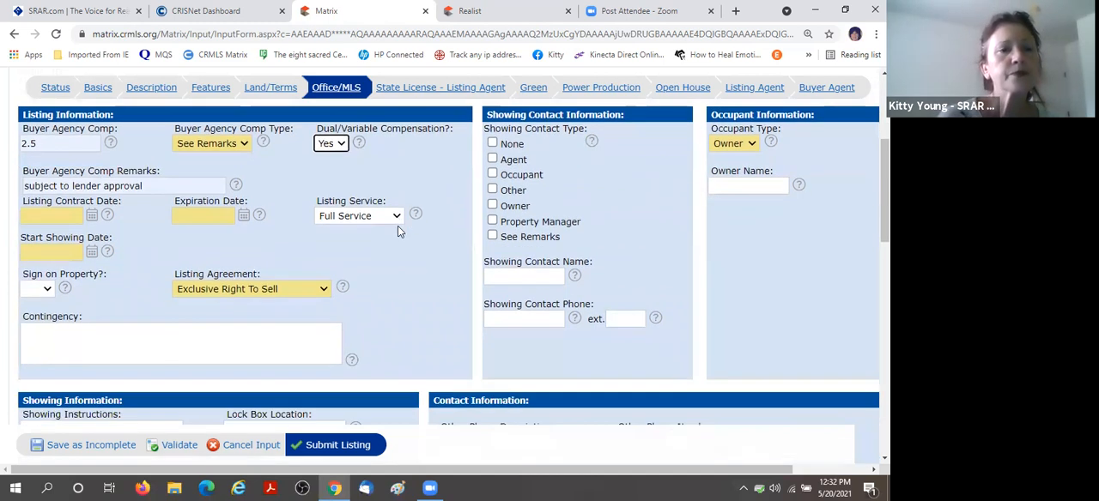
click(57, 216)
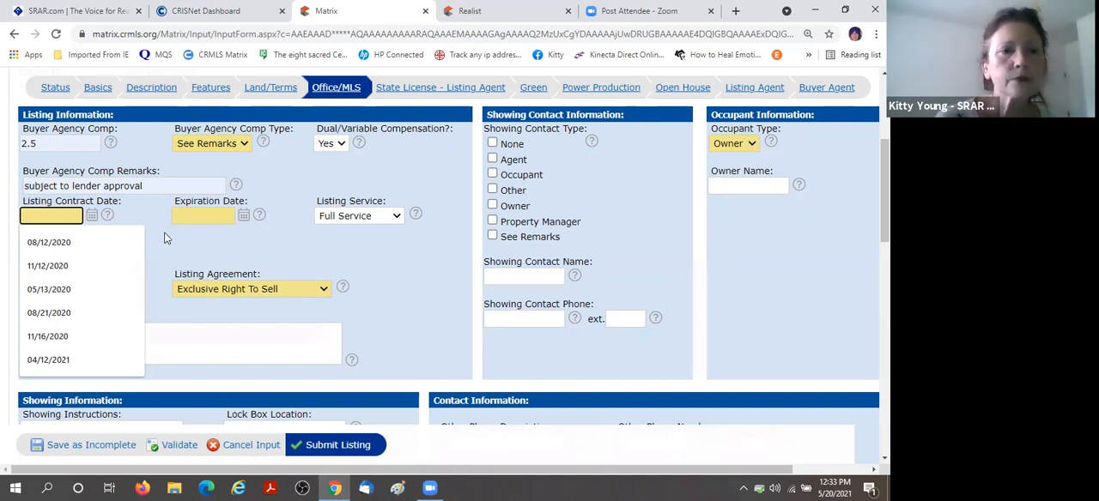
click(92, 215)
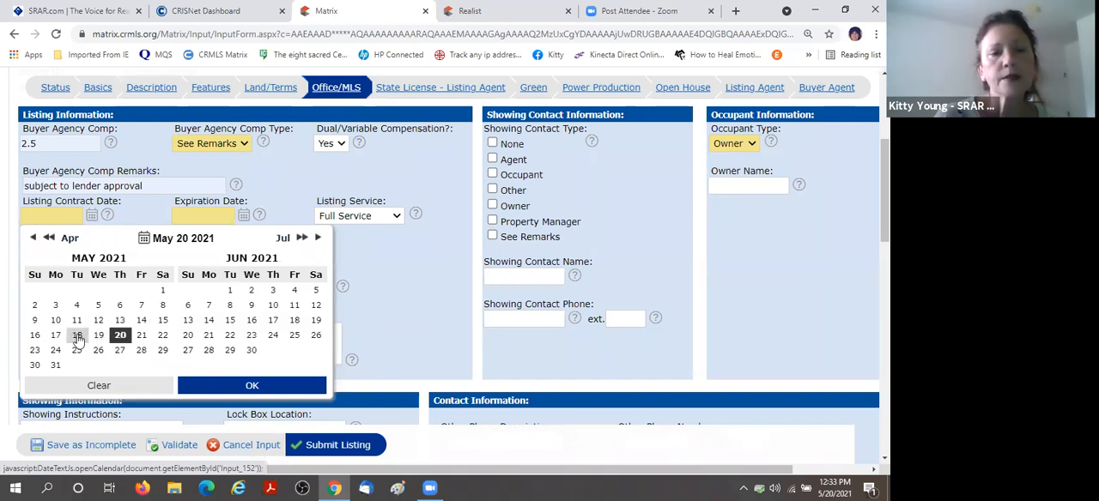
click(77, 335)
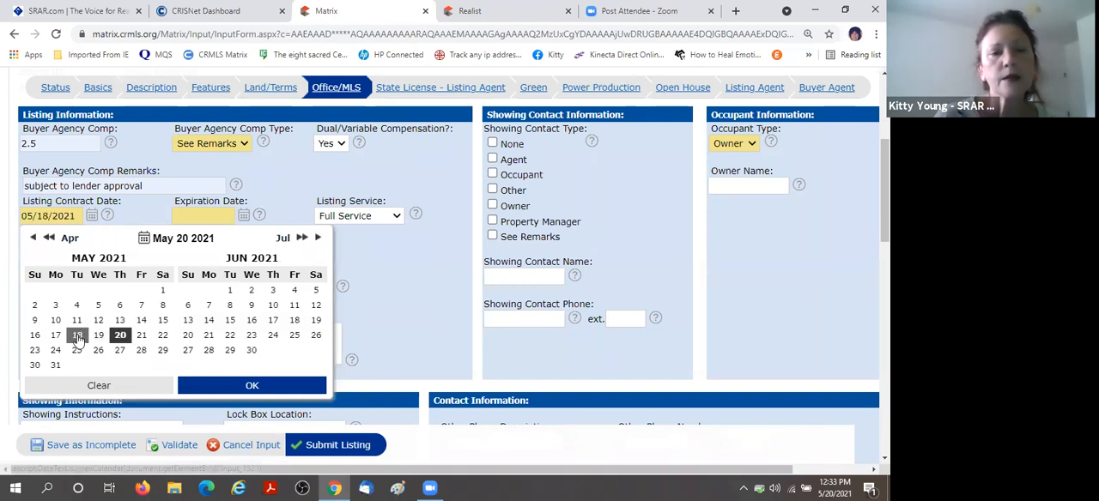
click(247, 386)
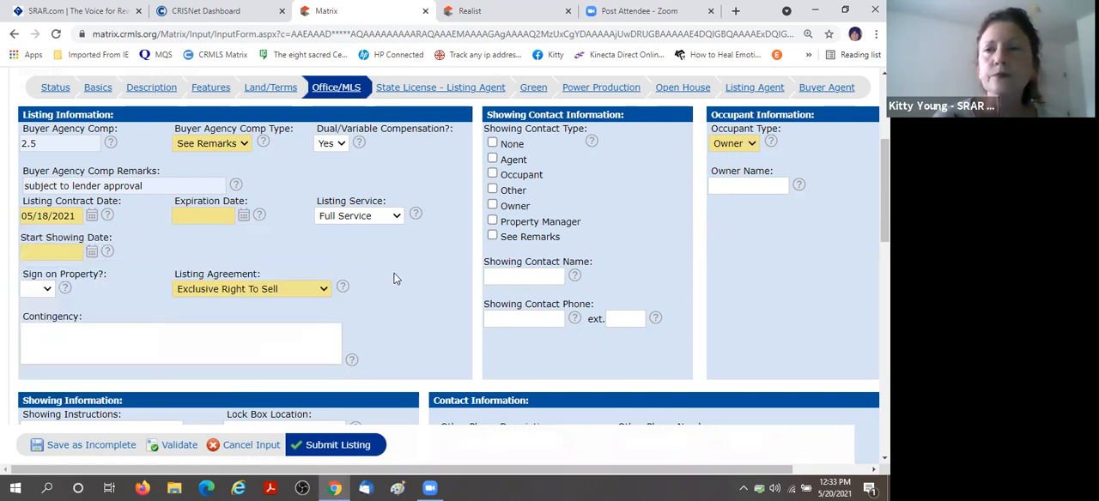
click(243, 215)
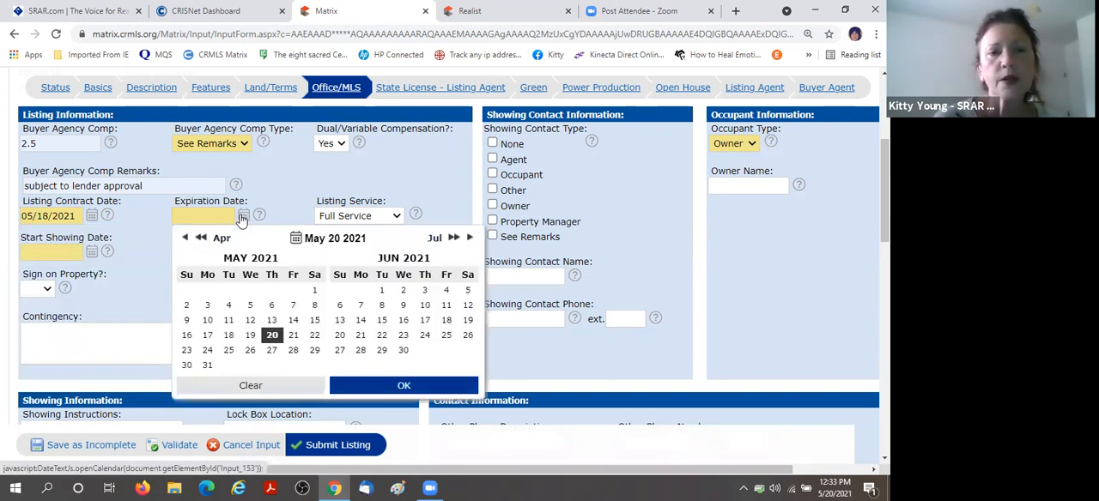
click(341, 350)
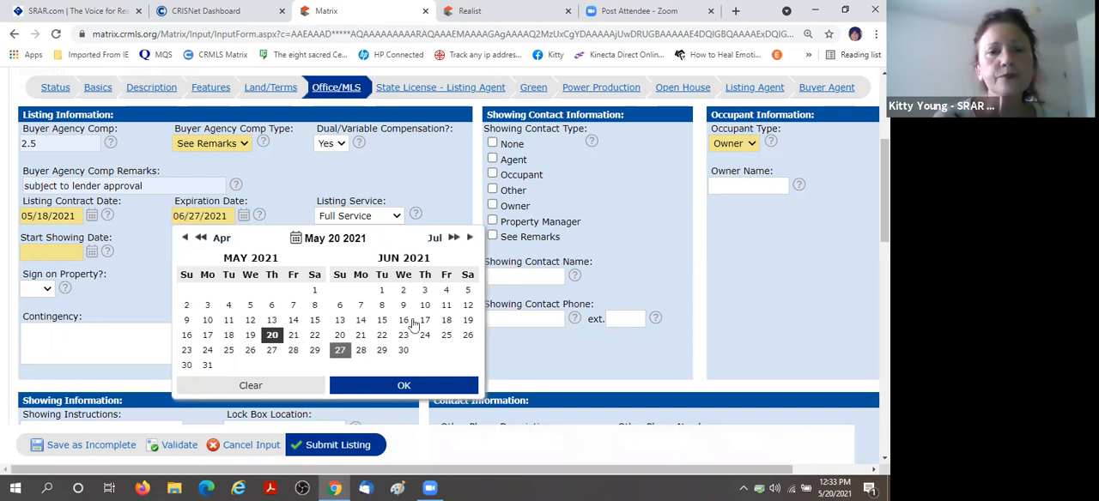
click(404, 387)
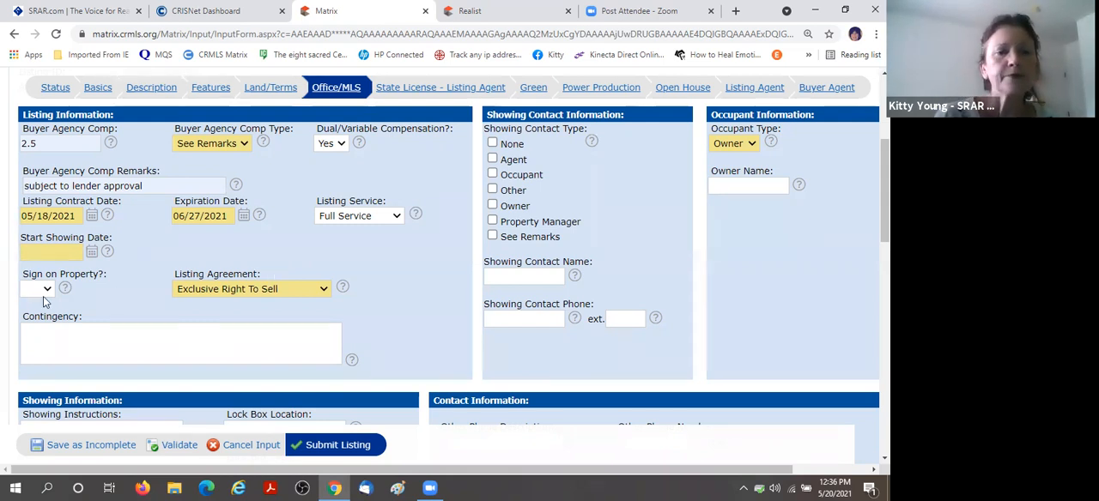
Set the Start Showing Date to 06/08/2021.
click(92, 254)
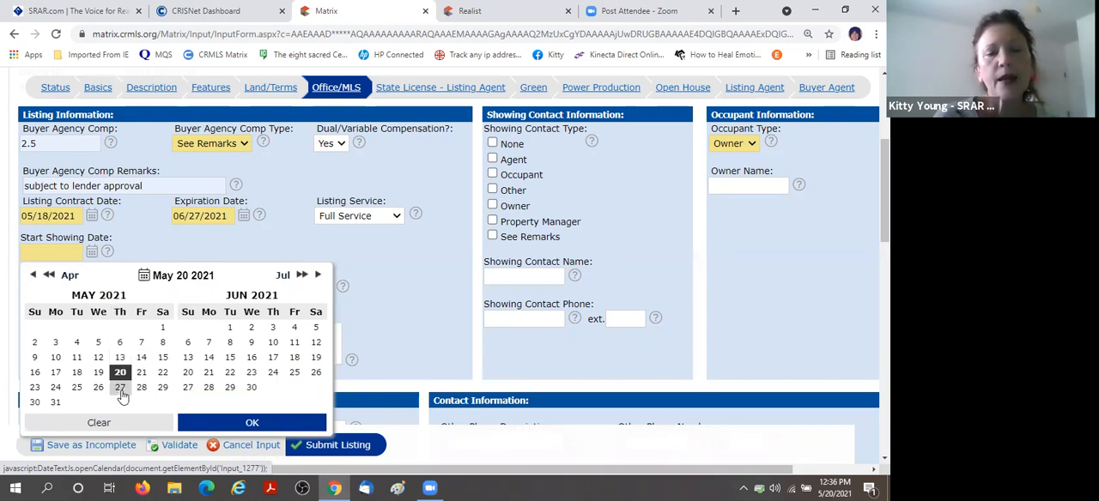
click(230, 343)
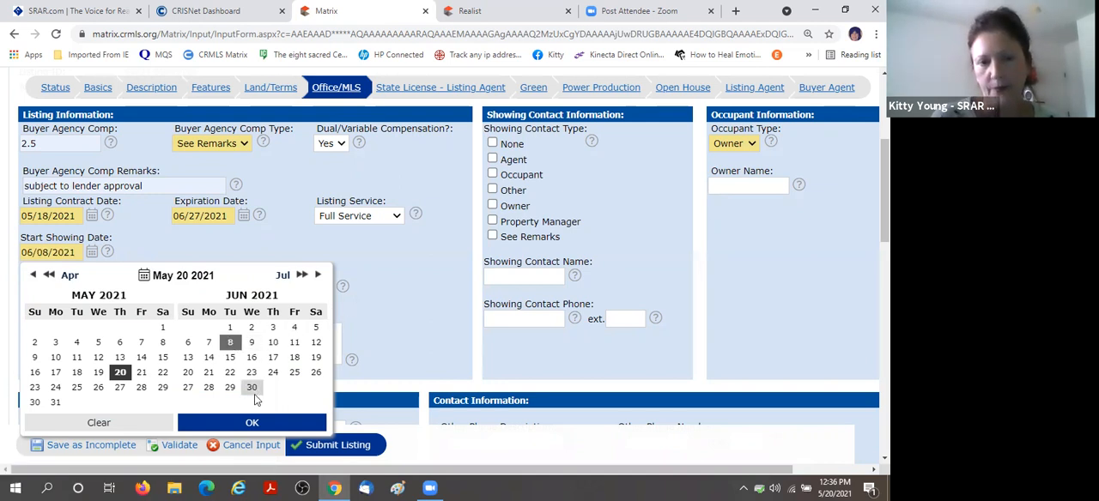
click(256, 419)
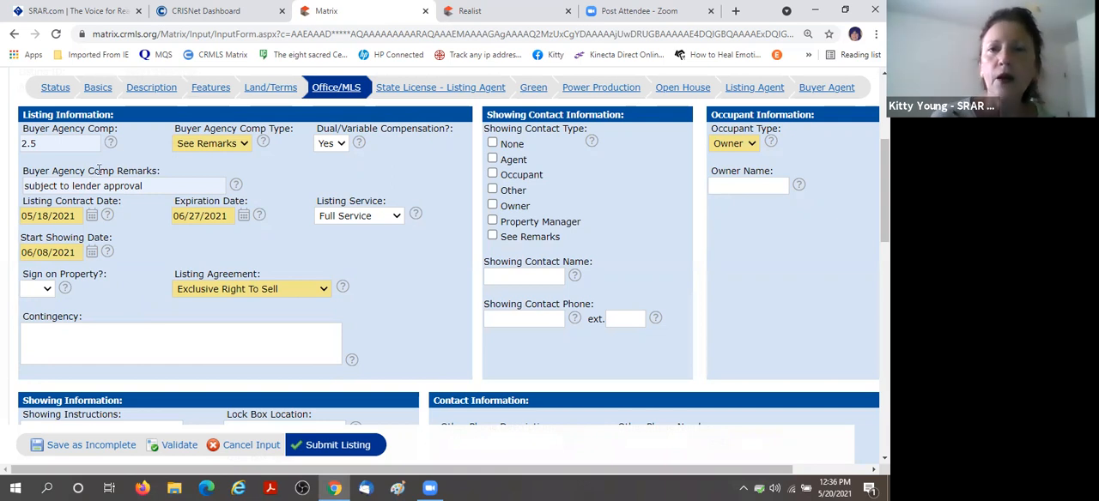
Set the first Preferred Order of Contact to Agent Direct Ph in the contact information.
scroll(294, 203, up, 3)
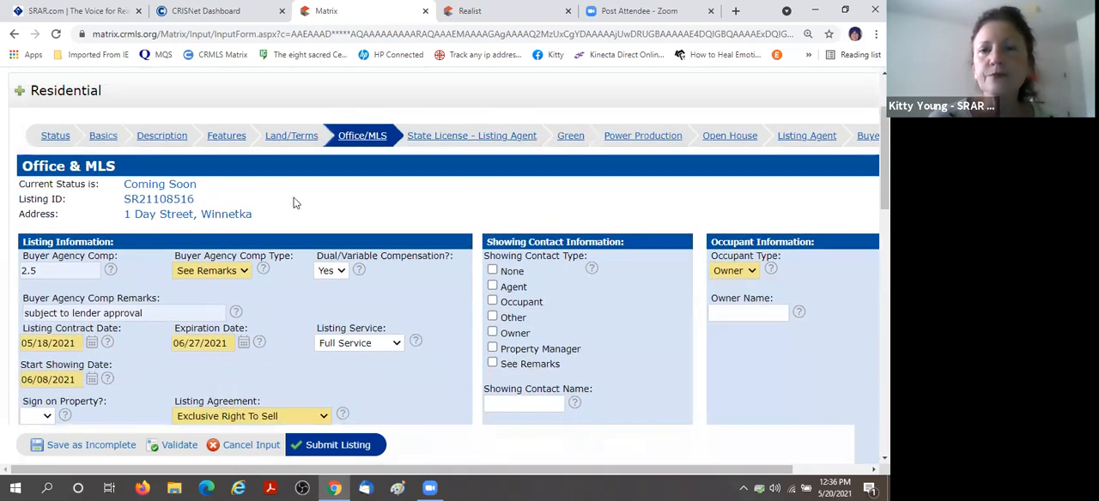
scroll(300, 215, down, 5)
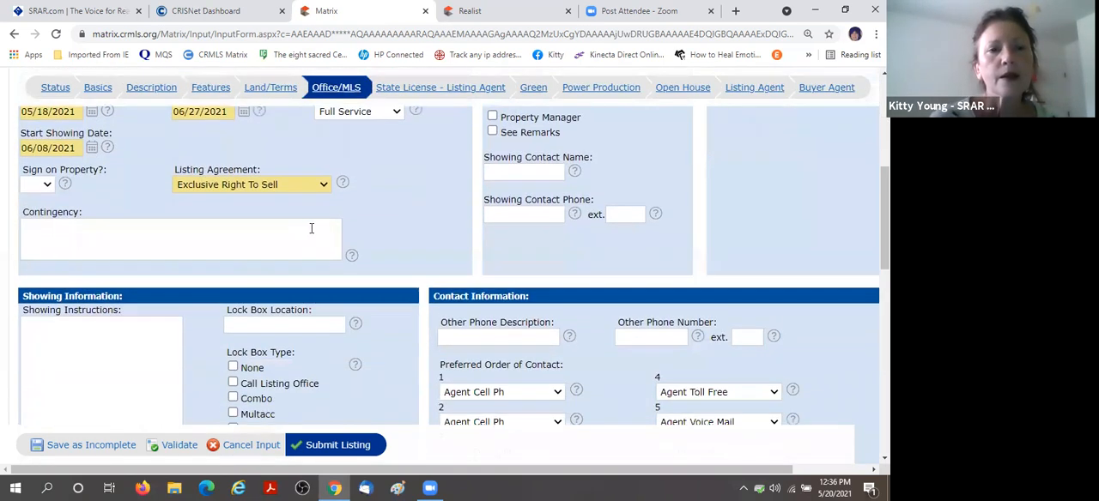
scroll(311, 229, down, 3)
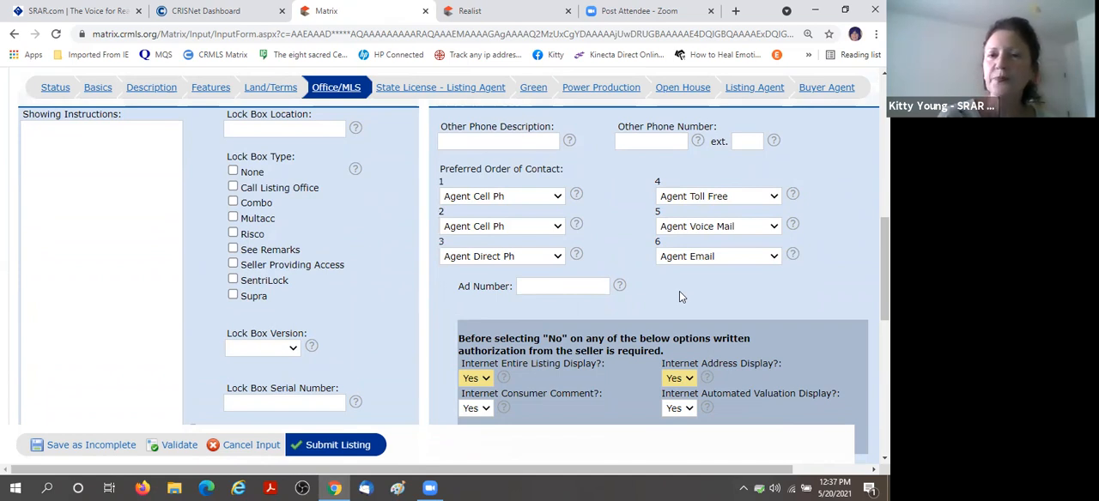
click(556, 196)
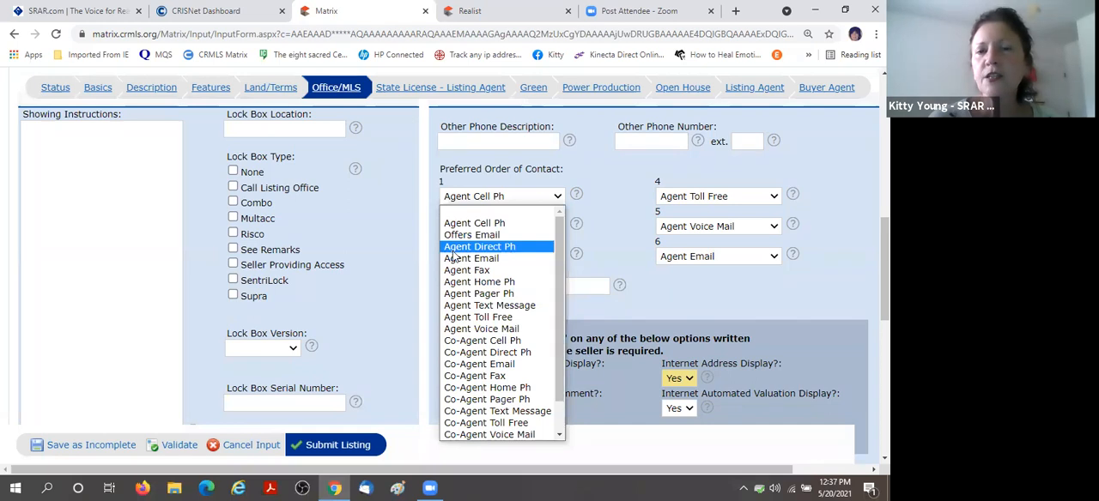
click(514, 247)
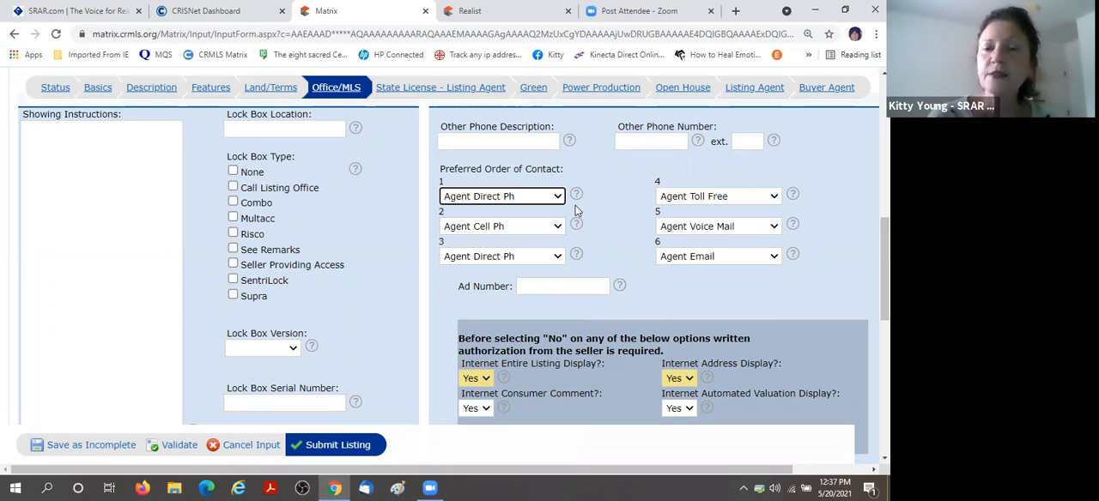
Set Internet Entire Listing Display, Consumer Comment, Address Display and Automated Valuation Display all to No.
scroll(575, 206, down, 2)
scroll(577, 210, down, 1)
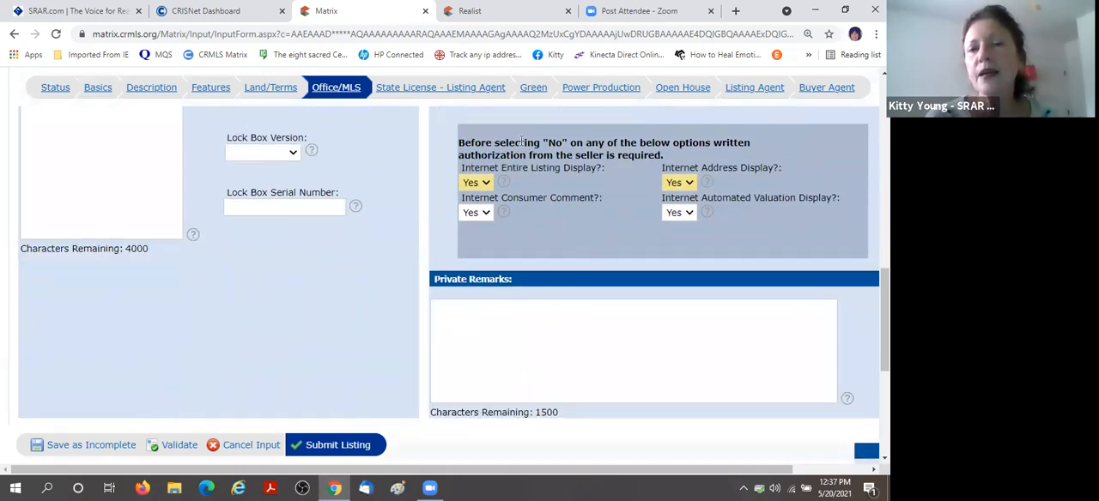
click(477, 182)
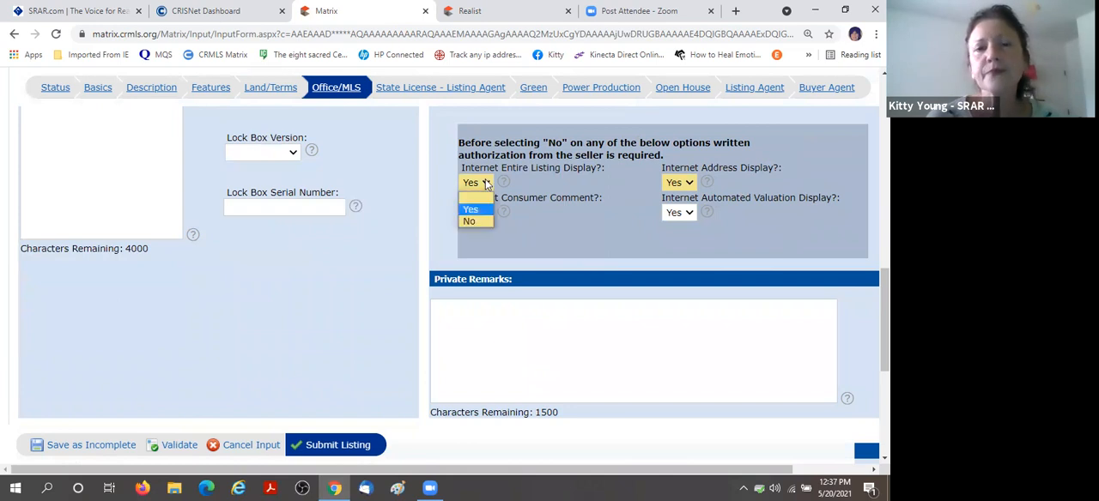
click(481, 221)
click(477, 212)
click(472, 247)
click(683, 183)
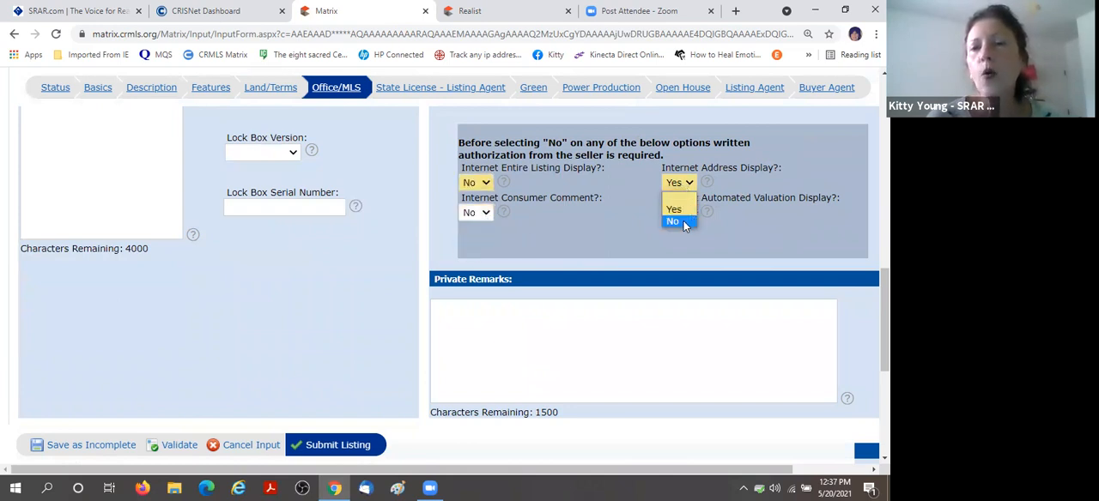
click(686, 220)
click(688, 213)
click(692, 249)
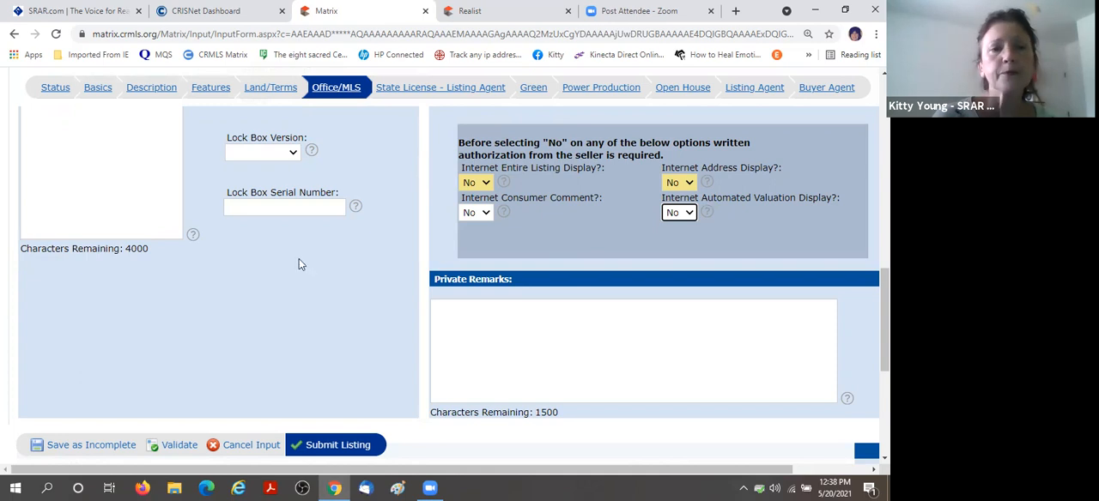
Enter NONE for both the Showing Instructions and the Lock Box Location in the showing information.
scroll(150, 253, up, 5)
click(79, 284)
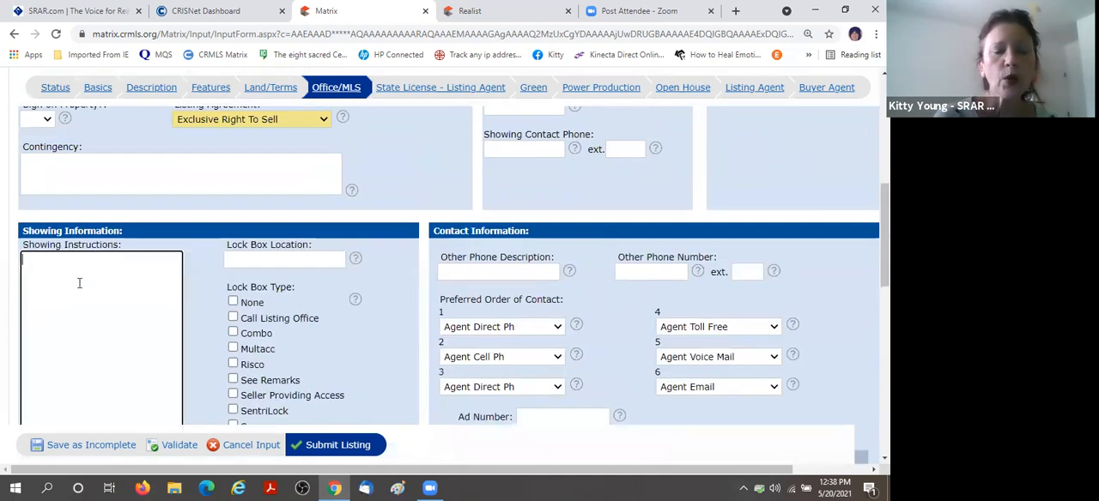
text(NONE)
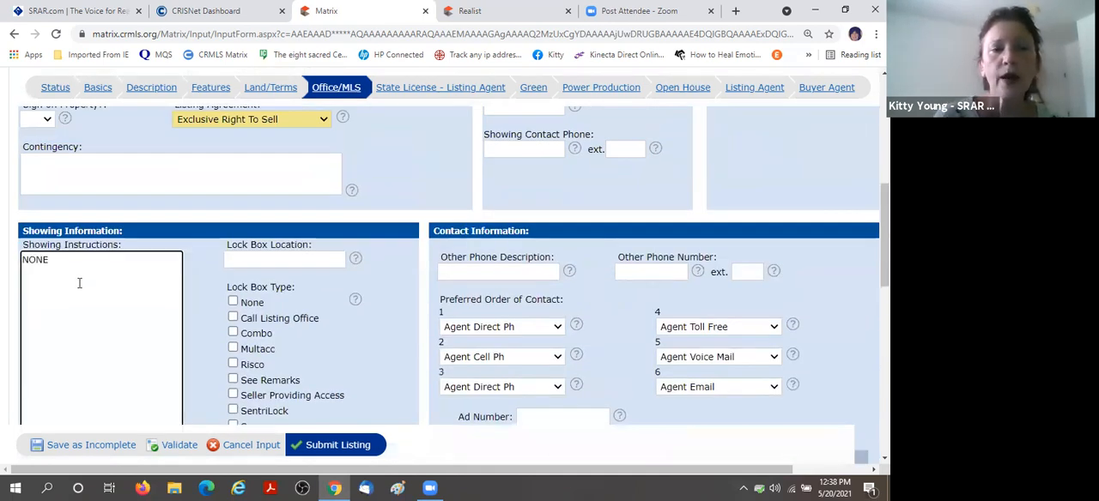
scroll(206, 283, down, 1)
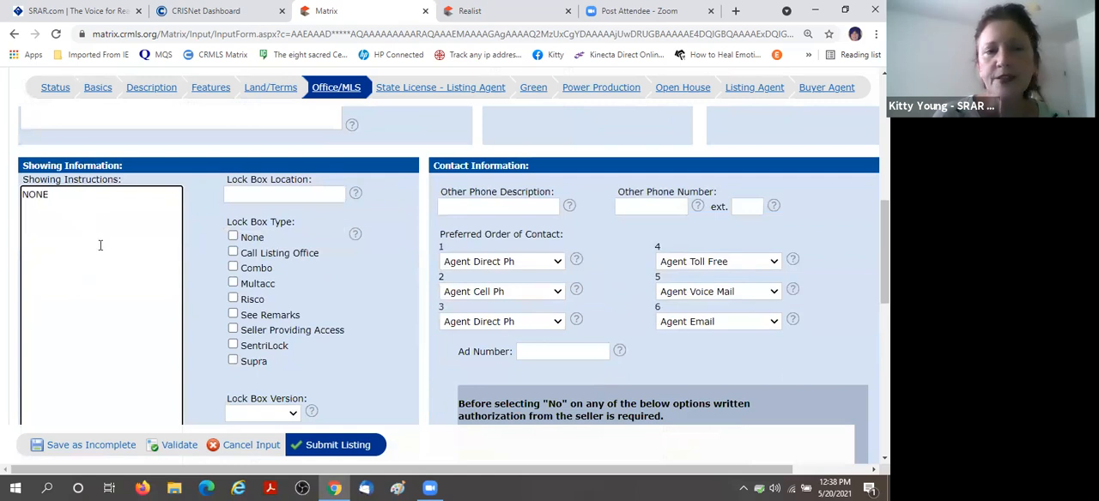
click(249, 196)
text(NONE)
Mark None as the Lock Box Type in the showing information.
scroll(196, 241, down, 1)
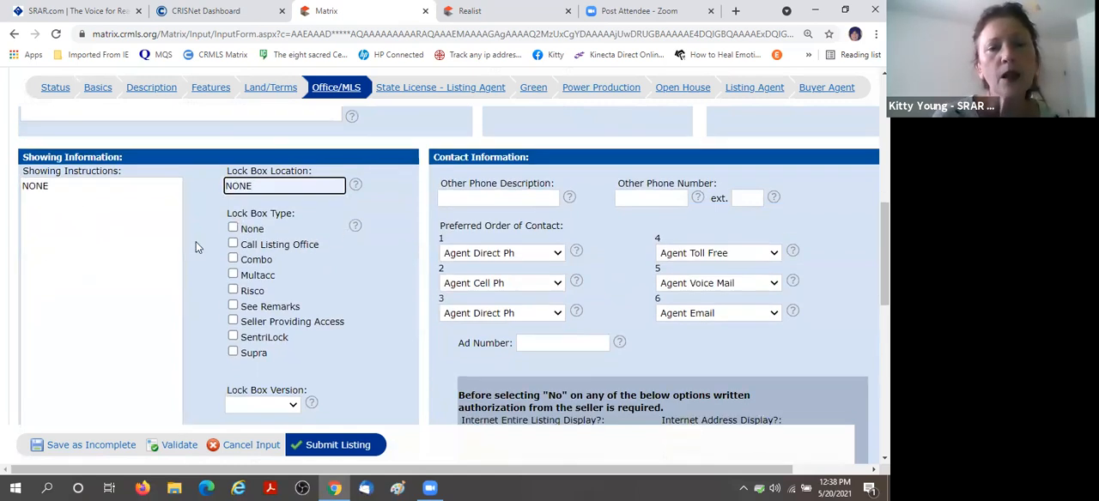
scroll(196, 241, down, 2)
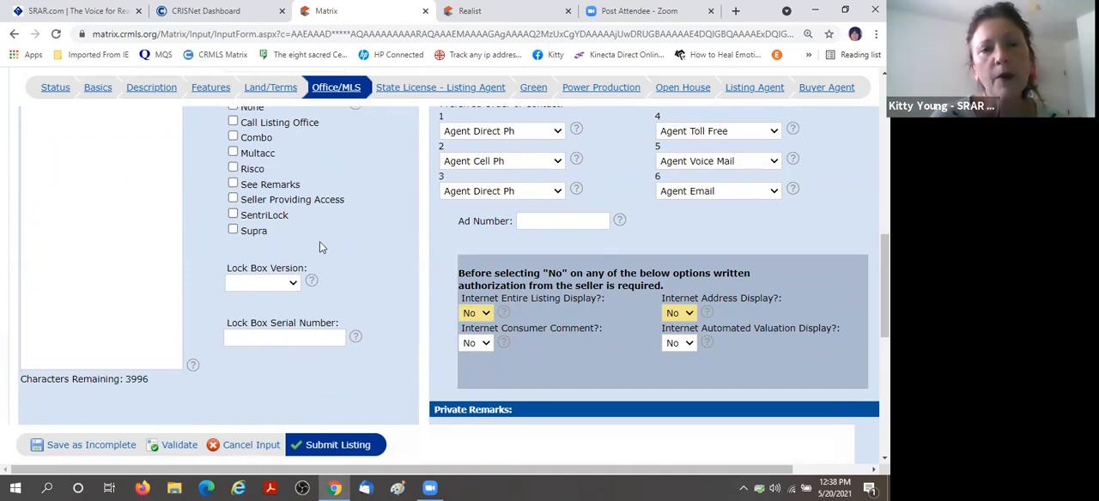
scroll(364, 193, up, 1)
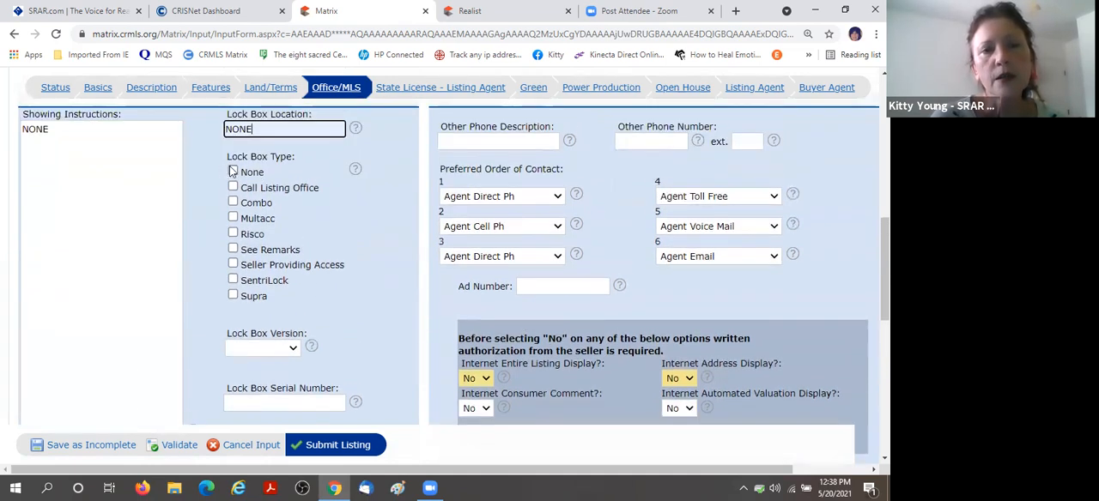
scroll(326, 219, down, 1)
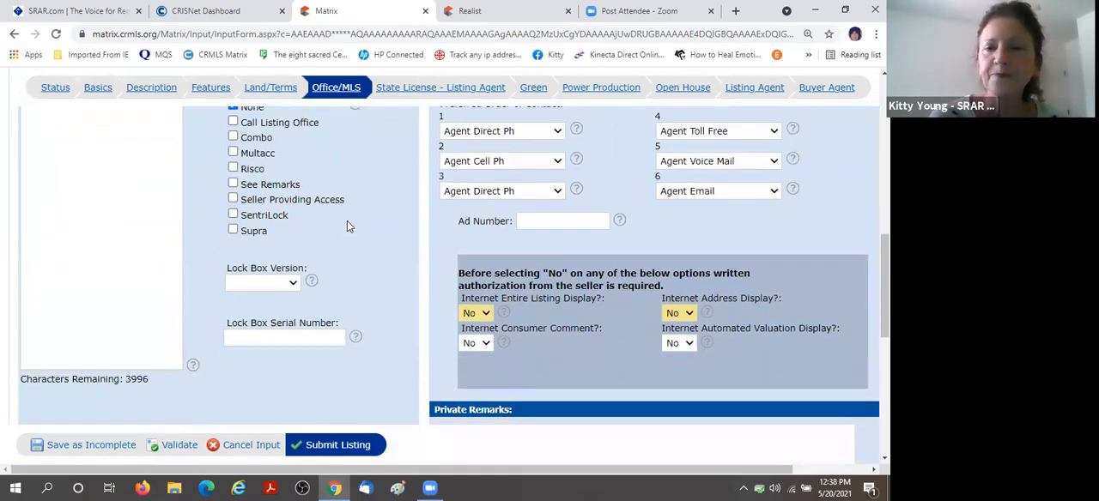
scroll(347, 221, down, 2)
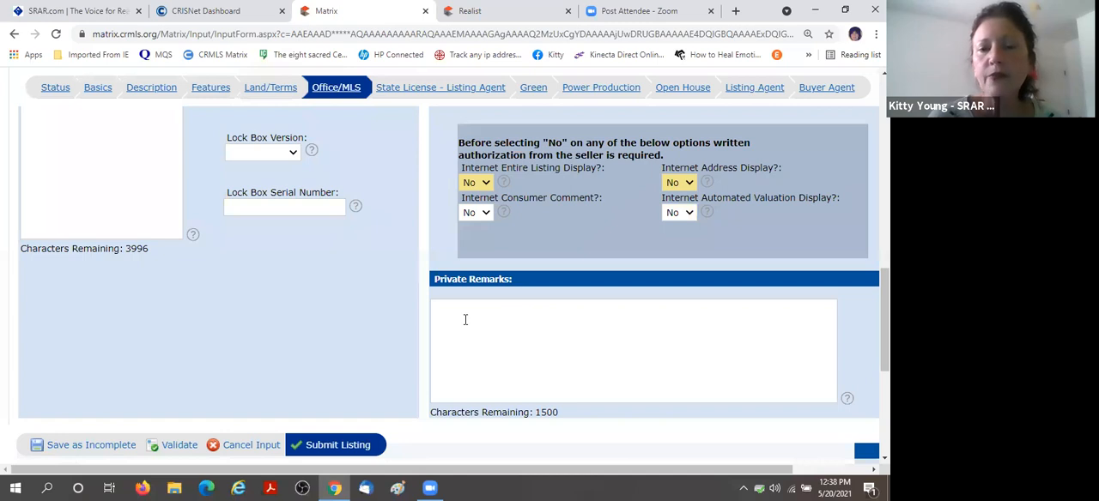
scroll(289, 306, up, 2)
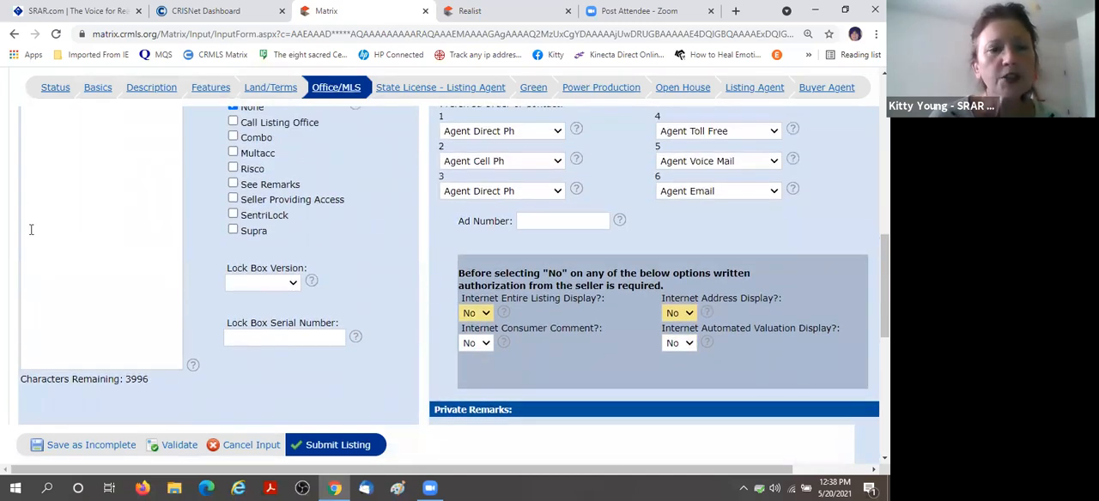
scroll(336, 262, down, 3)
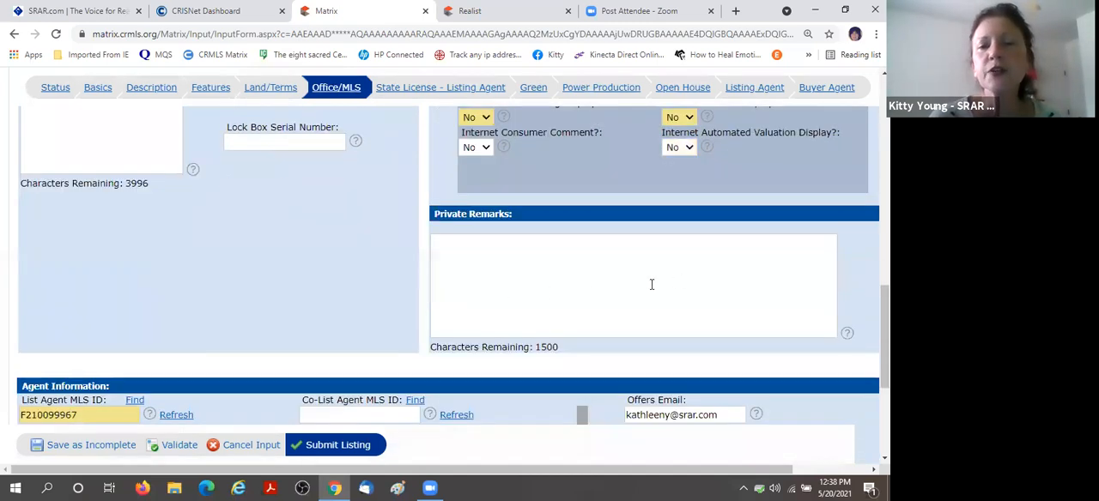
scroll(283, 266, up, 3)
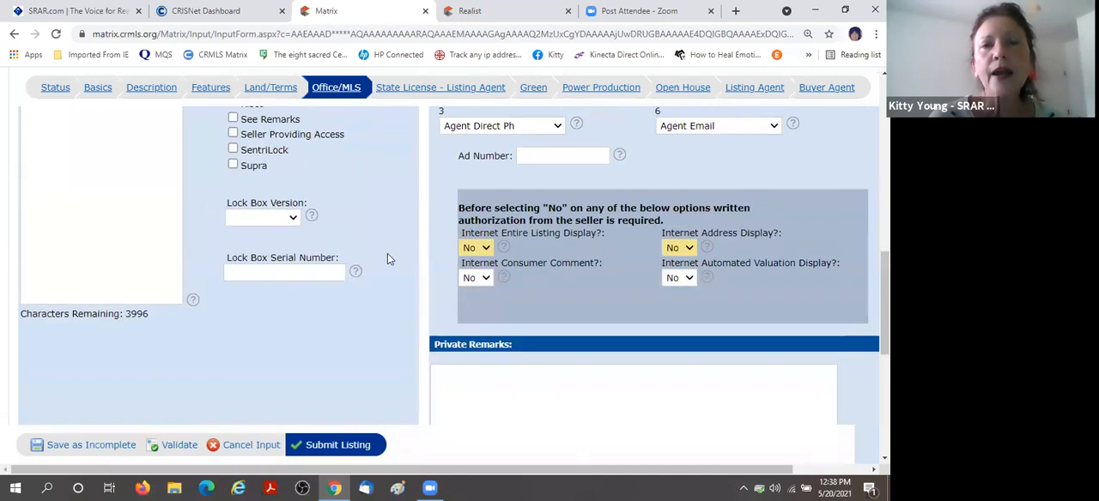
Enter "Go in back door" in the Private Remarks of the Office/MLS section.
scroll(384, 257, up, 2)
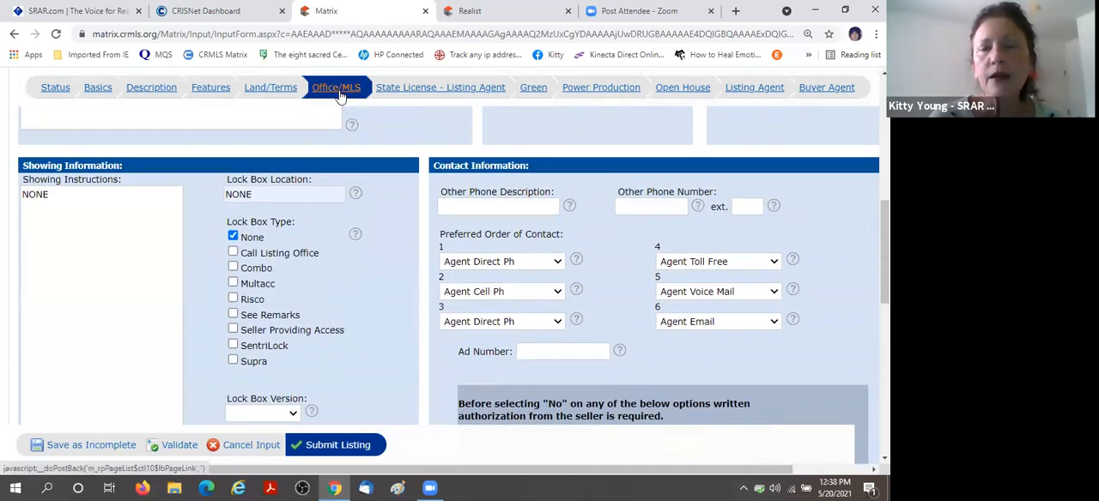
scroll(375, 283, down, 2)
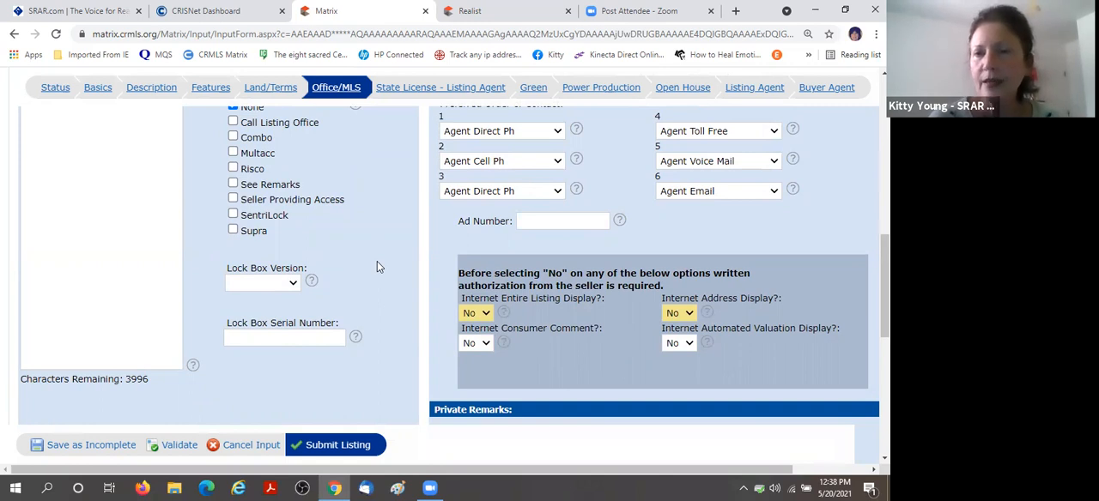
scroll(377, 266, down, 2)
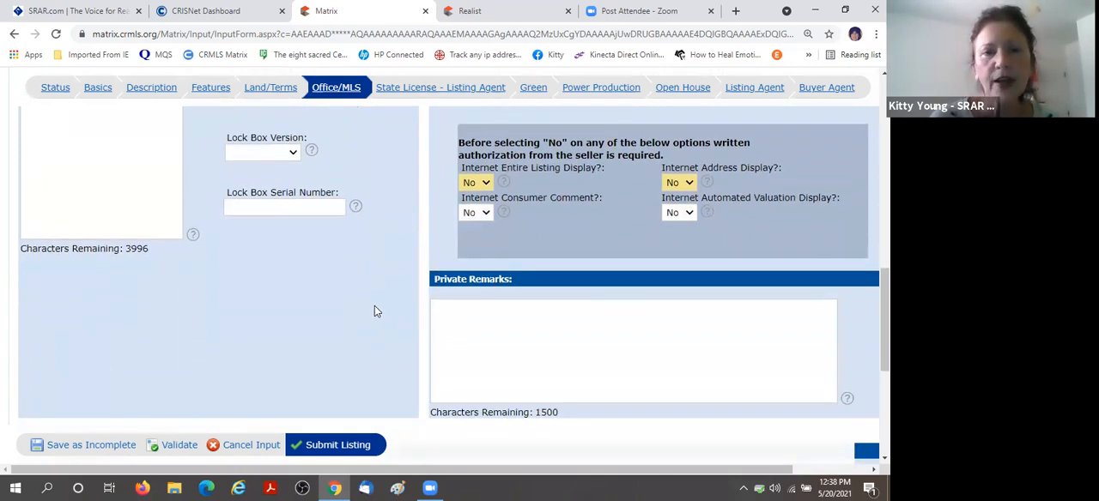
scroll(374, 311, up, 1)
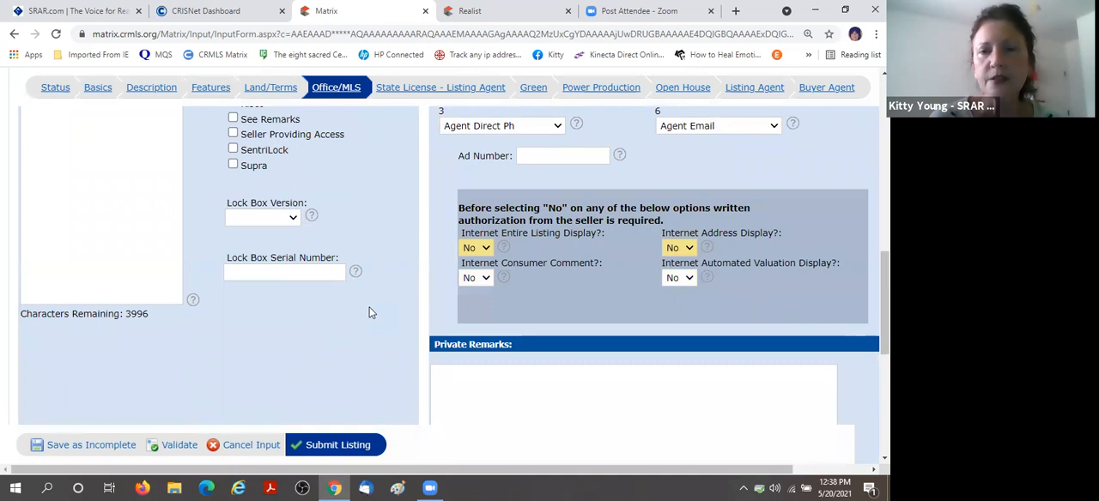
scroll(369, 310, down, 2)
text(Go in bac)
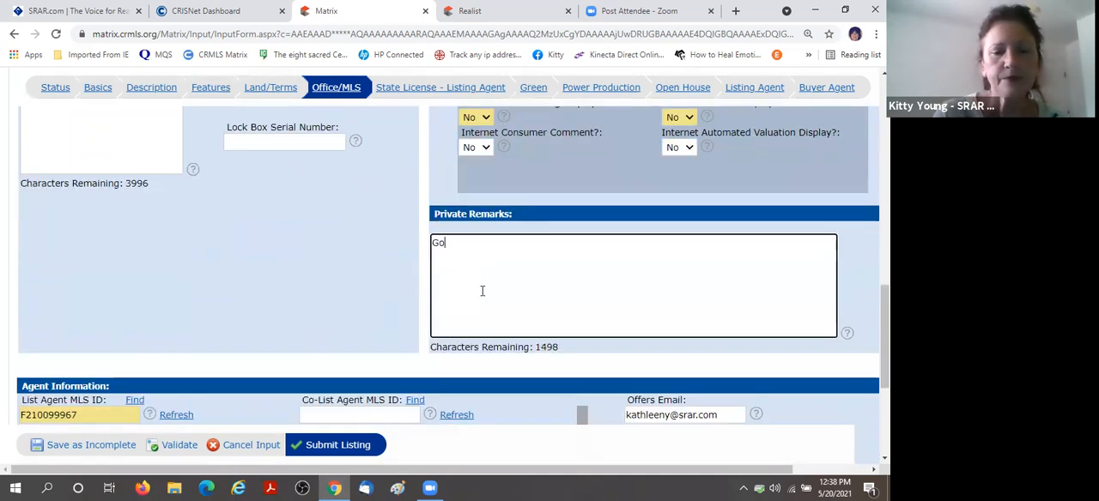
text(oor)
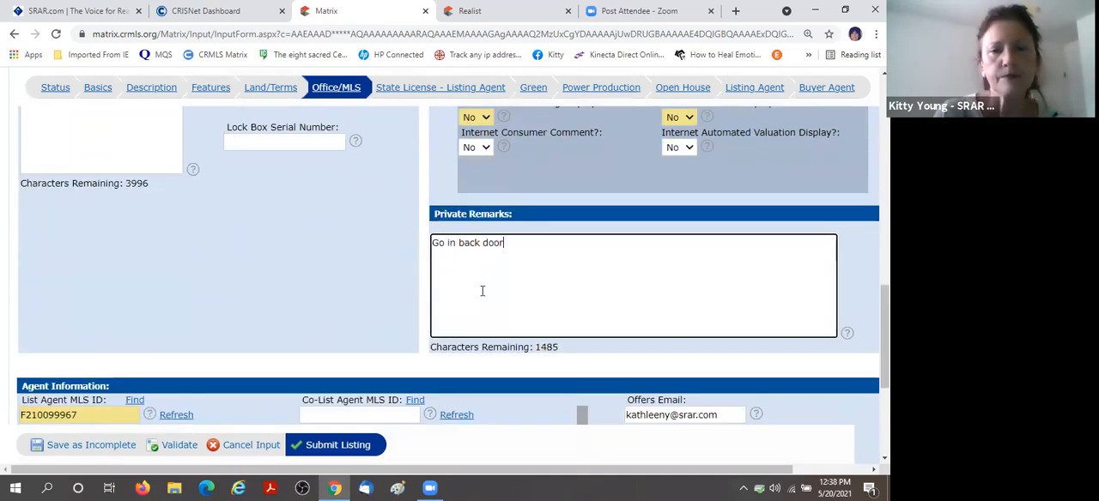
scroll(339, 294, up, 2)
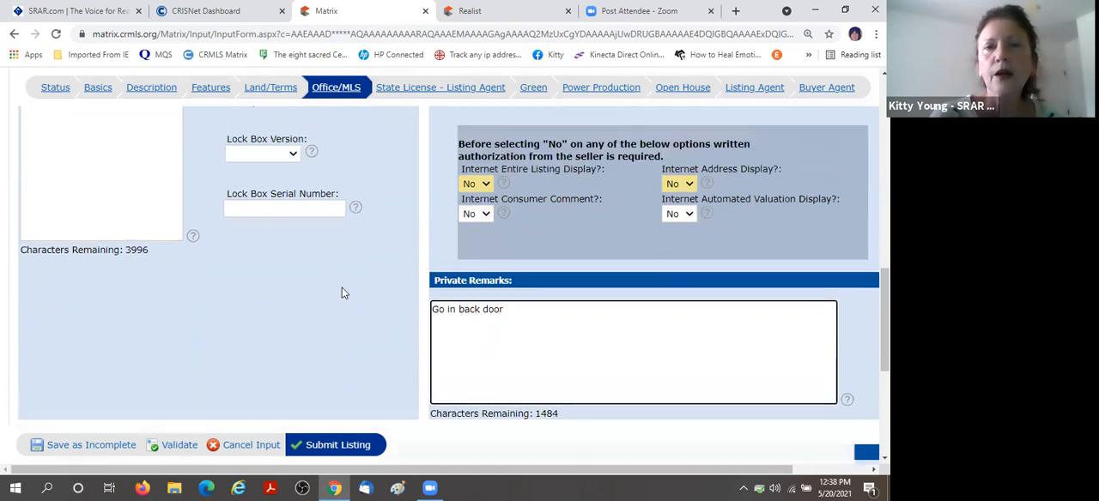
Open the State License - Listing Agent section and enter the listing agent's state license number.
click(410, 94)
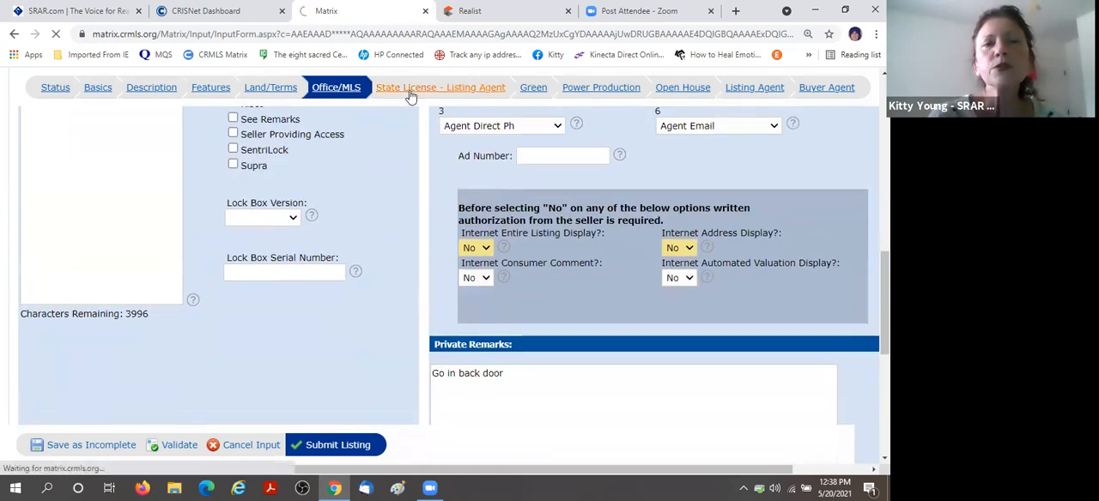
scroll(513, 321, down, 1)
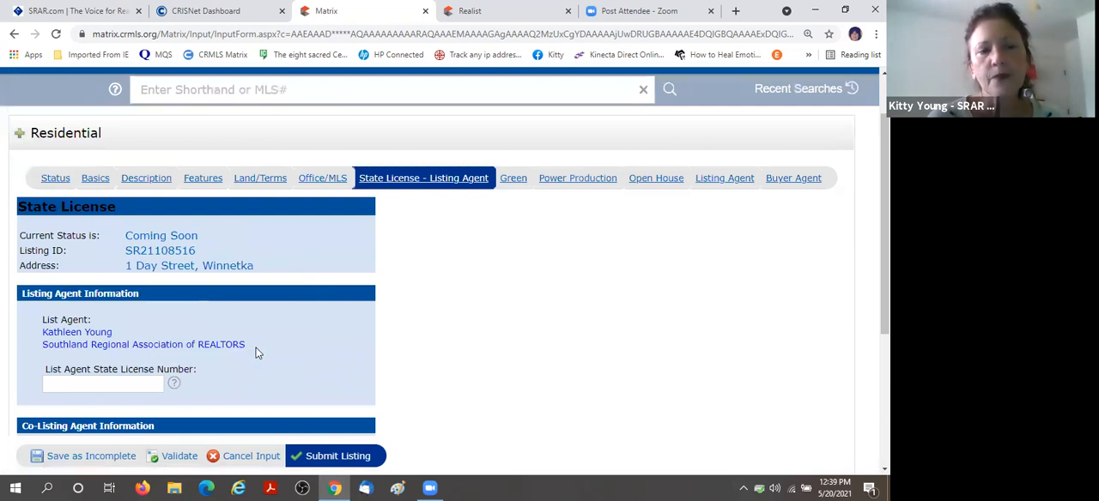
scroll(491, 306, down, 1)
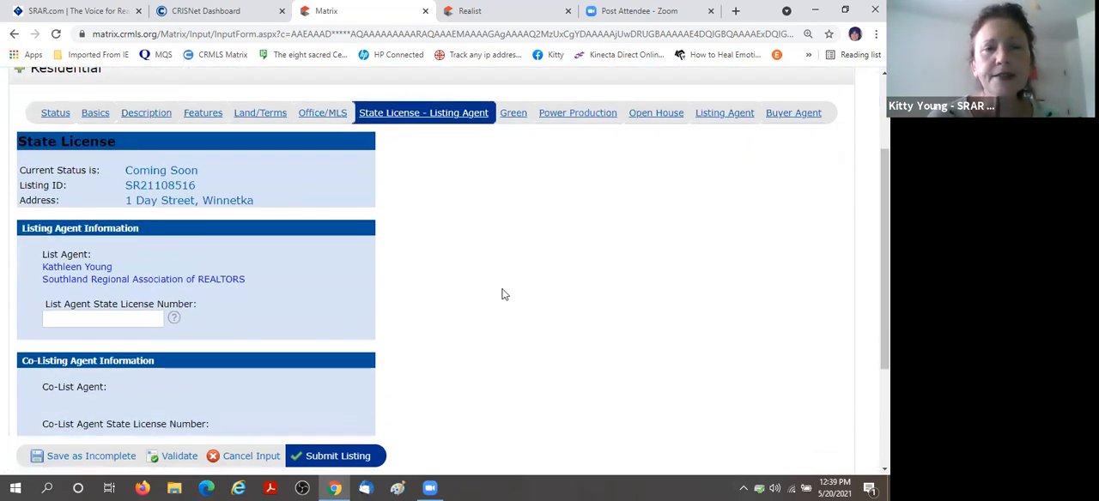
click(67, 319)
click(74, 347)
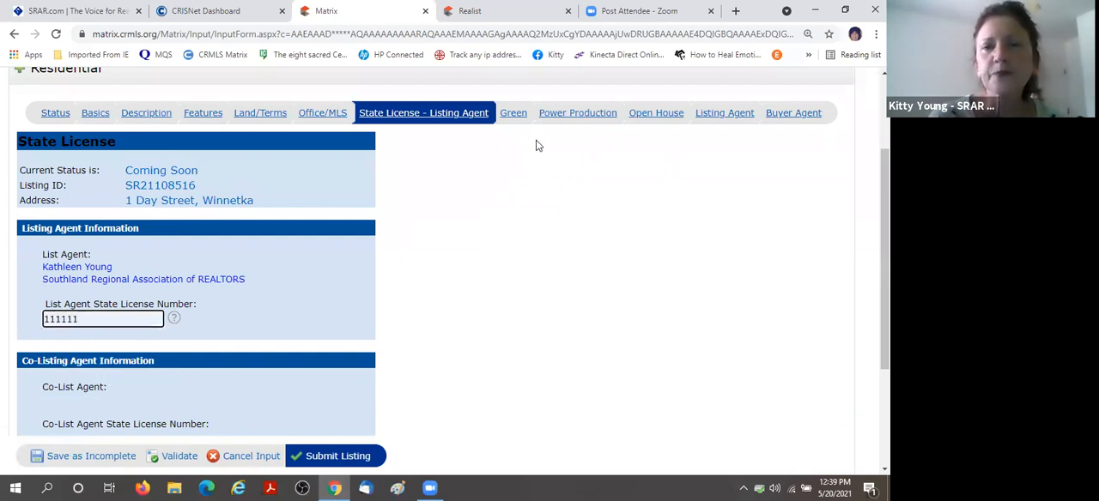
Open the Green section and review its building verification fields and marketing features.
click(515, 115)
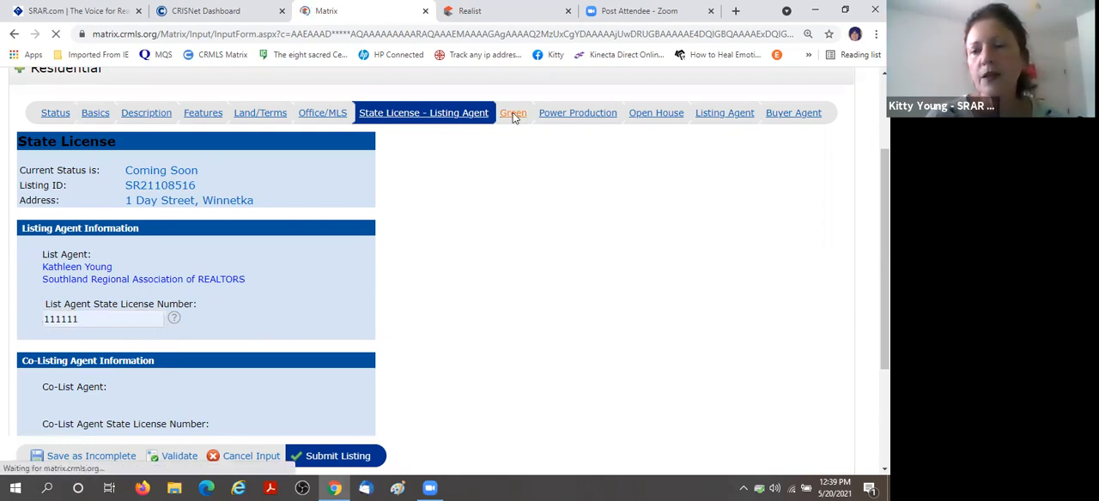
scroll(764, 253, down, 5)
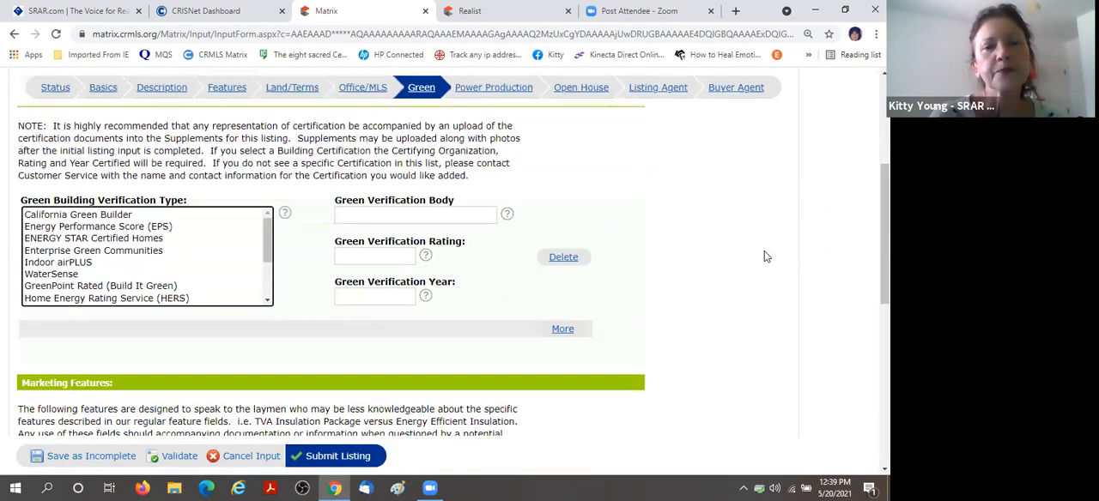
scroll(766, 256, down, 3)
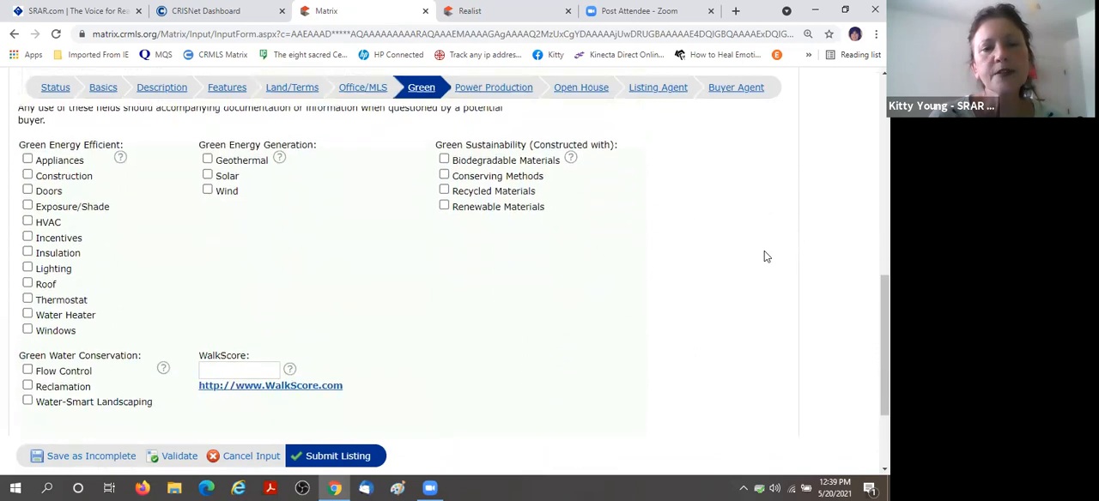
scroll(766, 256, up, 4)
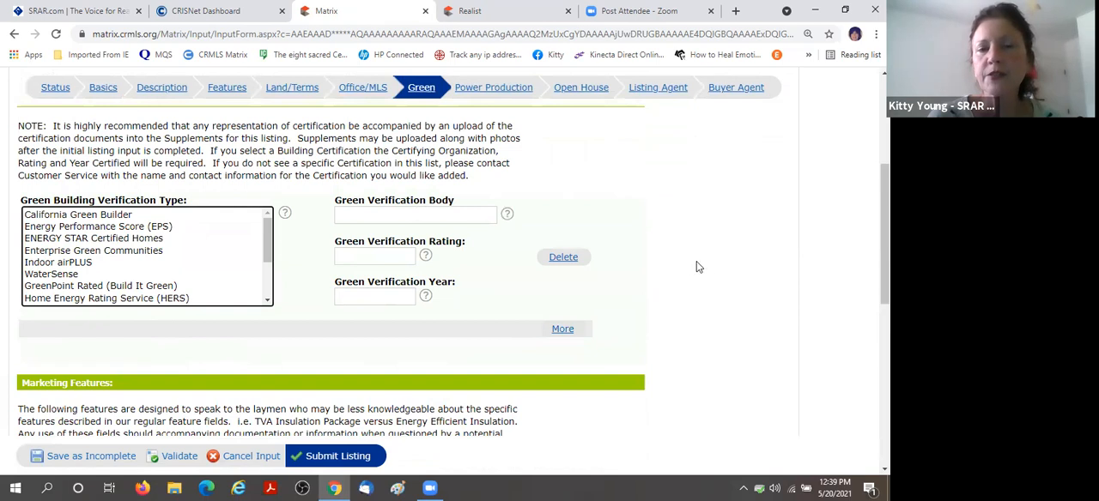
Try out two green building verification entries, ENERGY STAR Certified Homes and Indoor airPLUS, and delete them again.
click(100, 240)
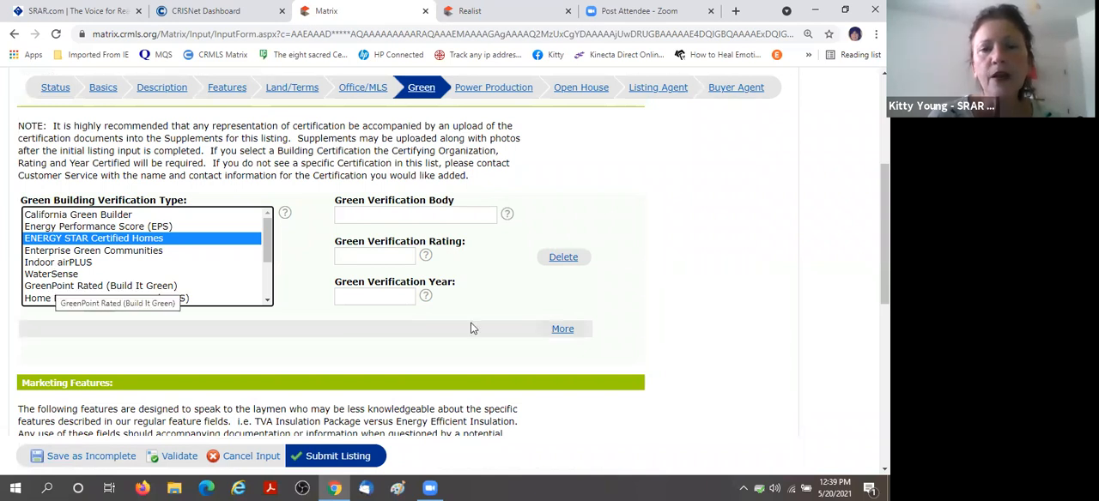
click(563, 329)
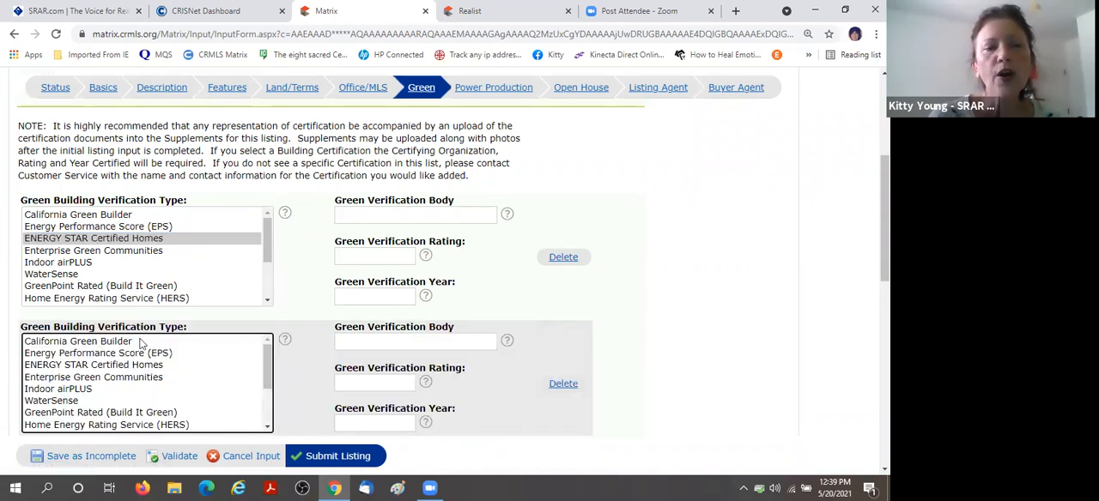
click(81, 389)
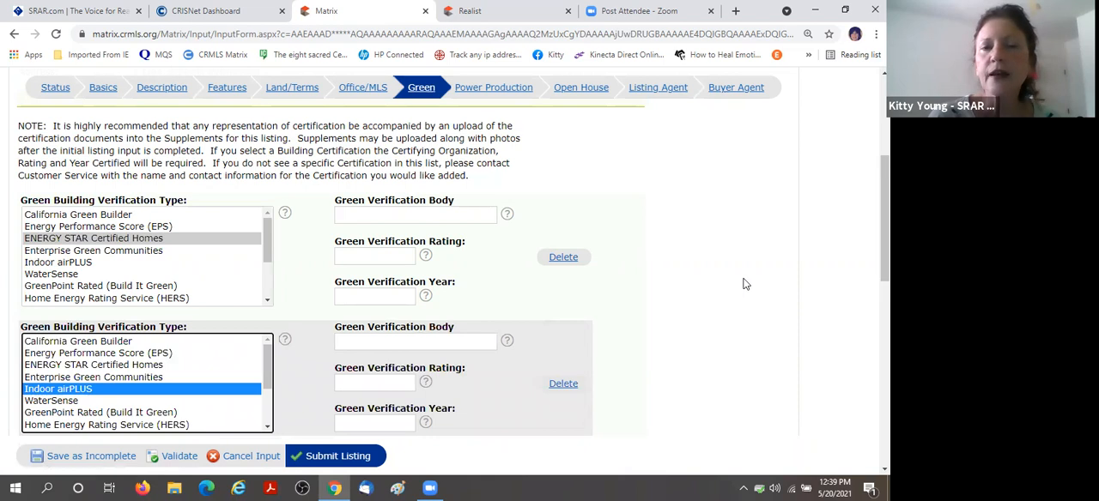
scroll(606, 270, down, 1)
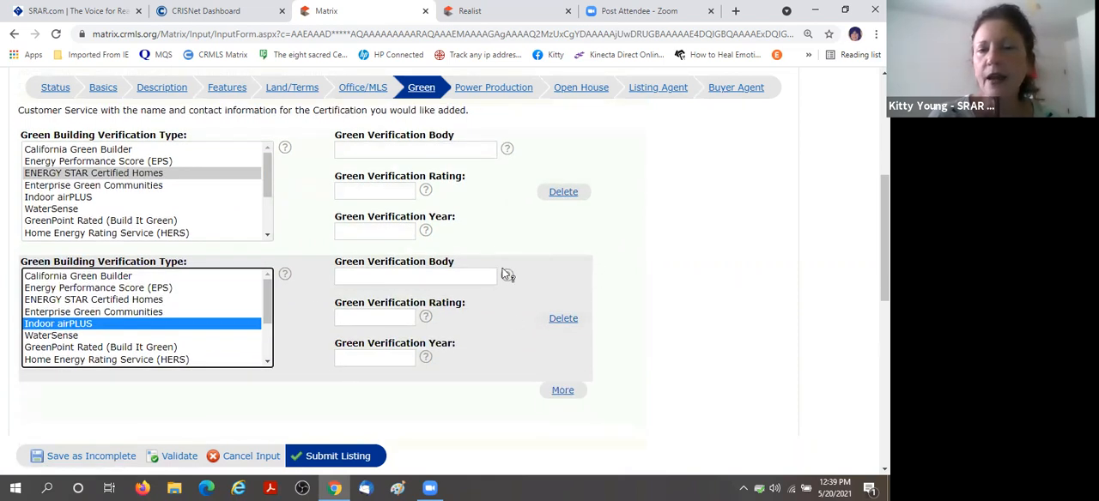
click(576, 197)
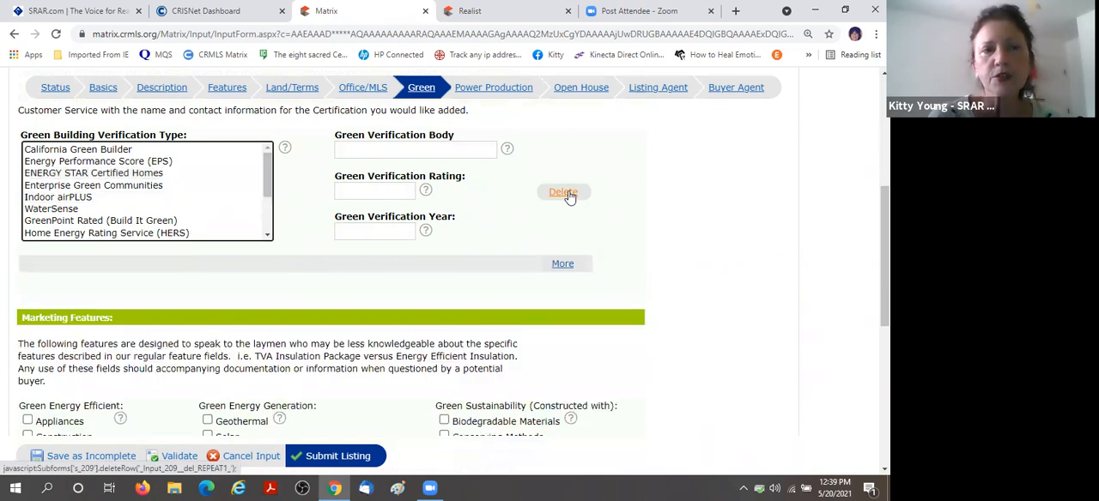
Review the green marketing features and the fields of the Power Production section.
scroll(758, 205, down, 1)
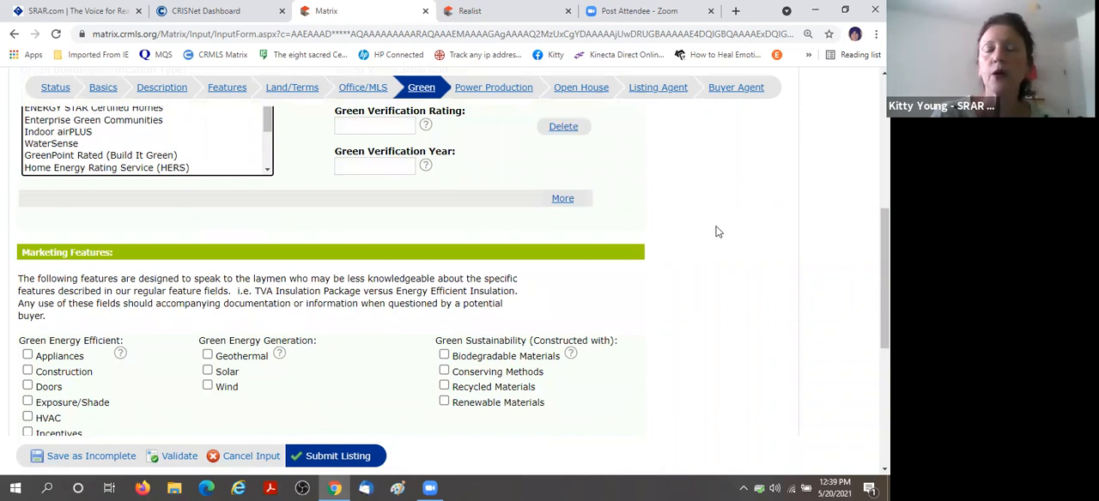
scroll(719, 225, down, 3)
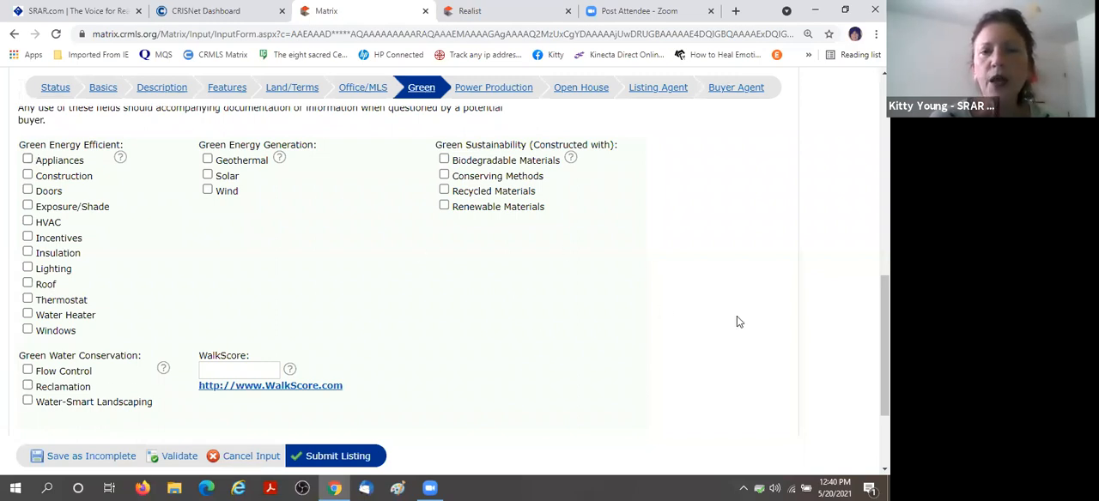
scroll(711, 314, up, 2)
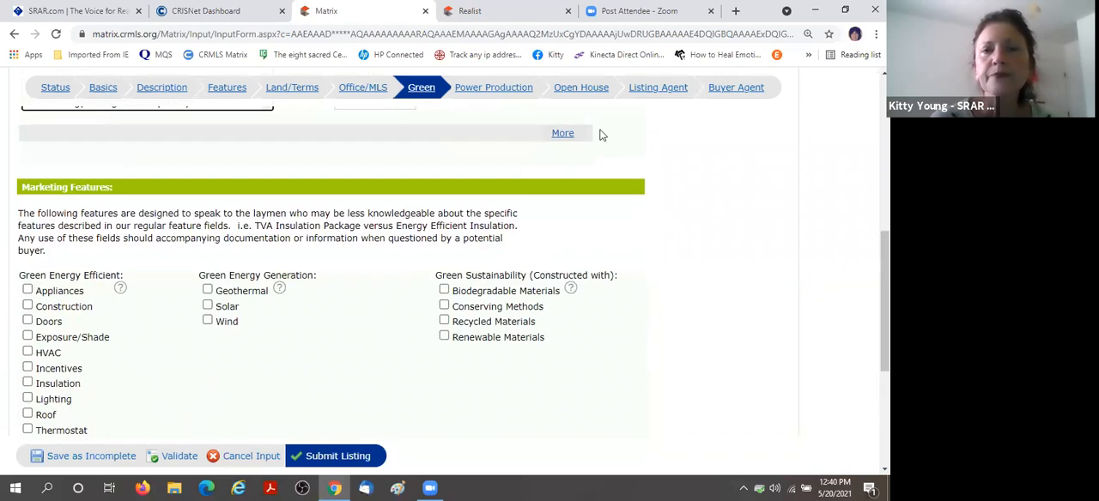
click(485, 89)
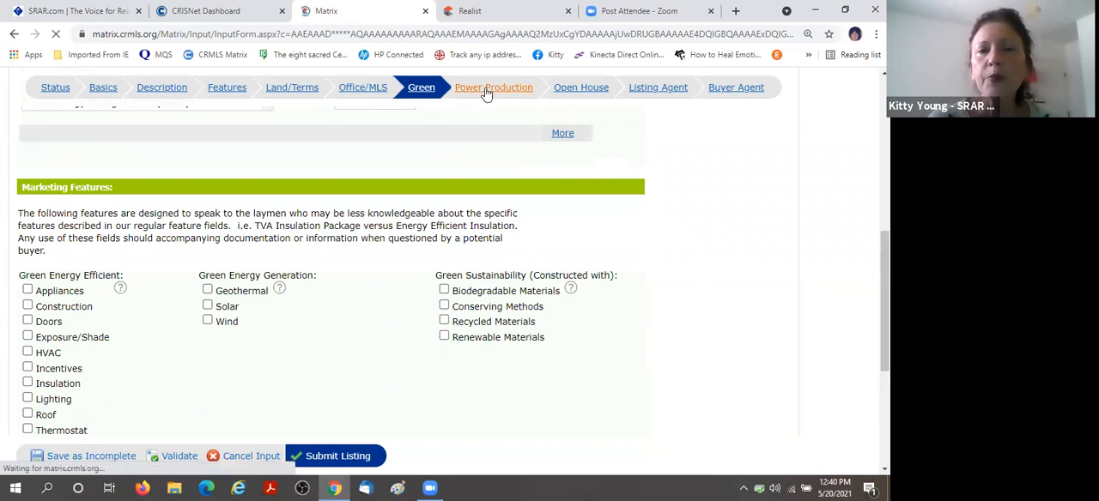
scroll(776, 310, down, 2)
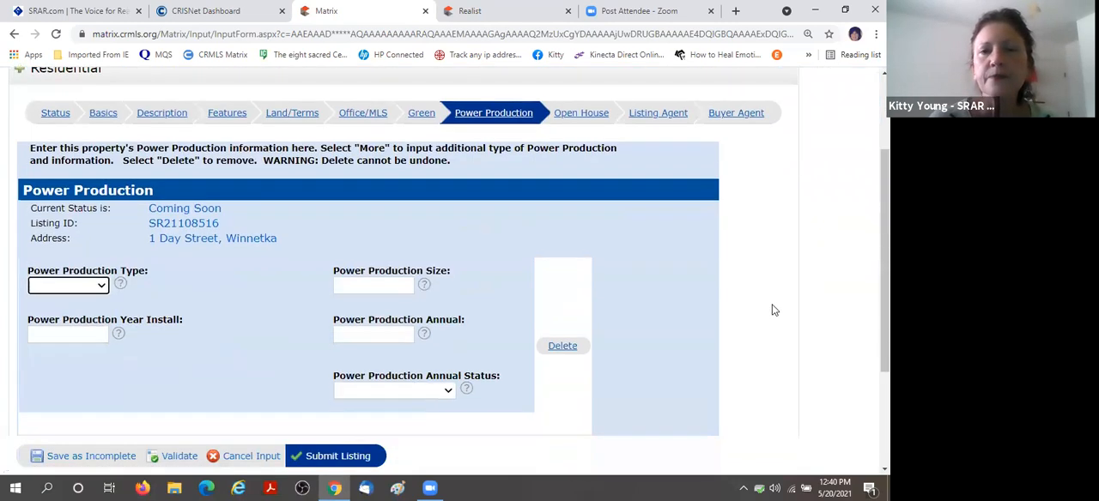
scroll(772, 309, up, 1)
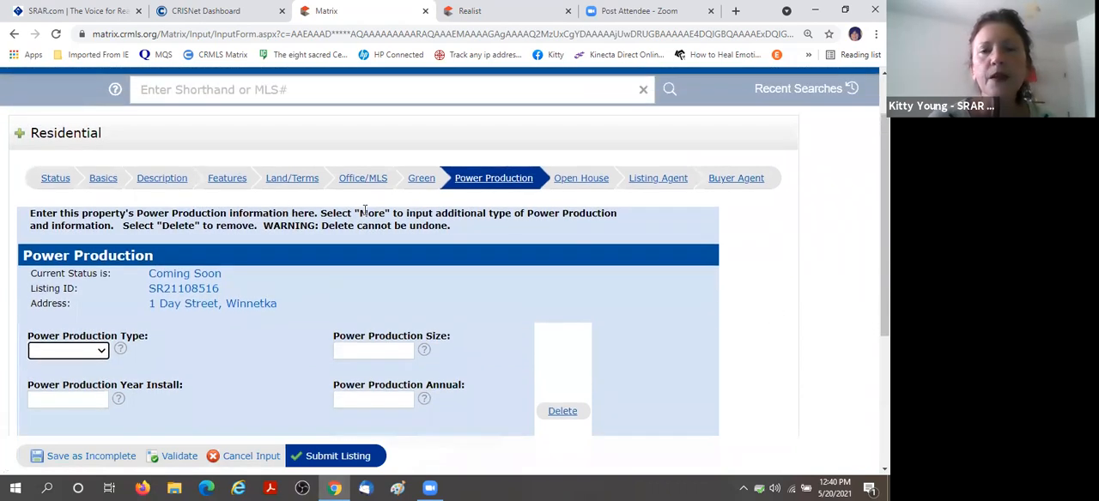
Open the Open House section and set the open house date to 05/22/2021.
click(582, 180)
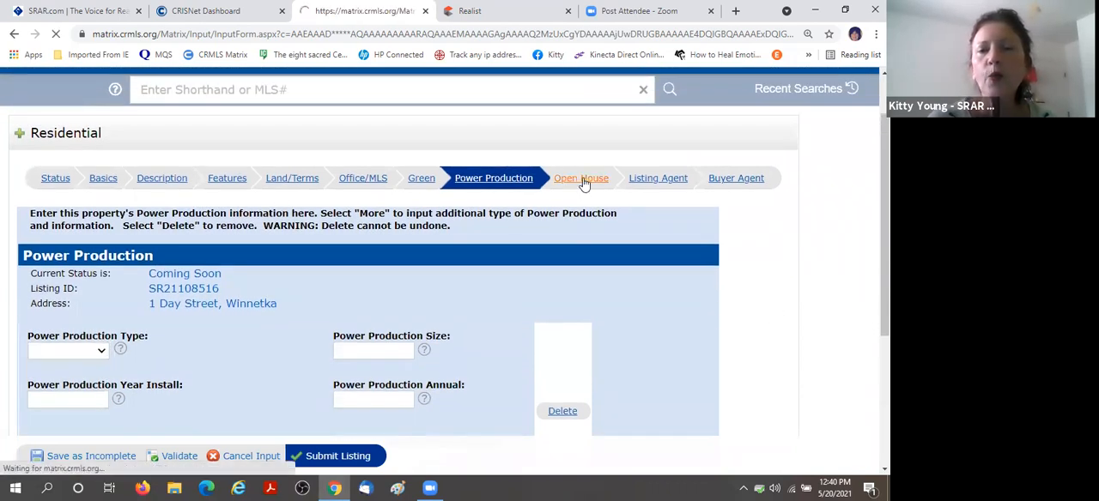
scroll(338, 319, down, 3)
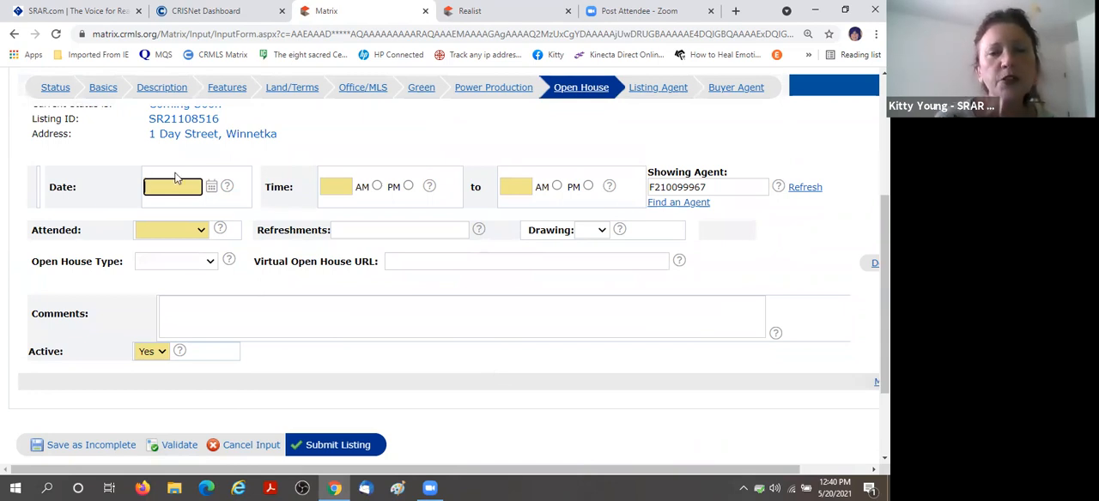
click(213, 187)
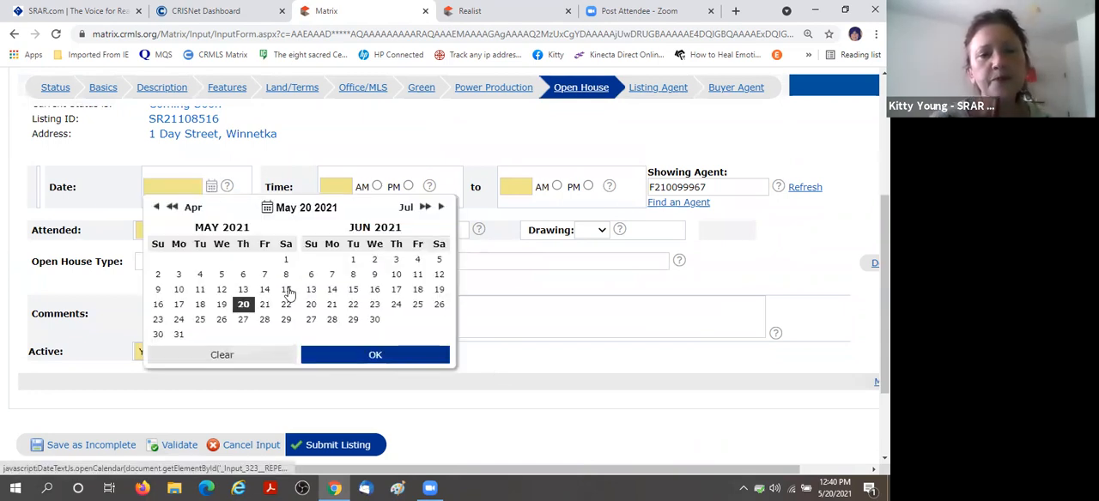
click(286, 304)
Set the open house time from 1:00 PM to 5:00 PM and Attended to Agent.
click(333, 188)
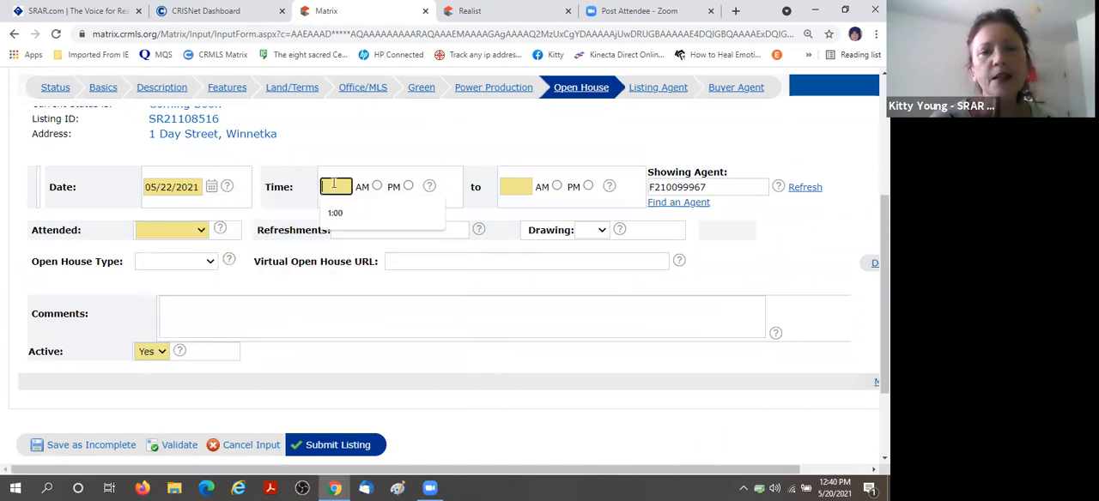
click(352, 215)
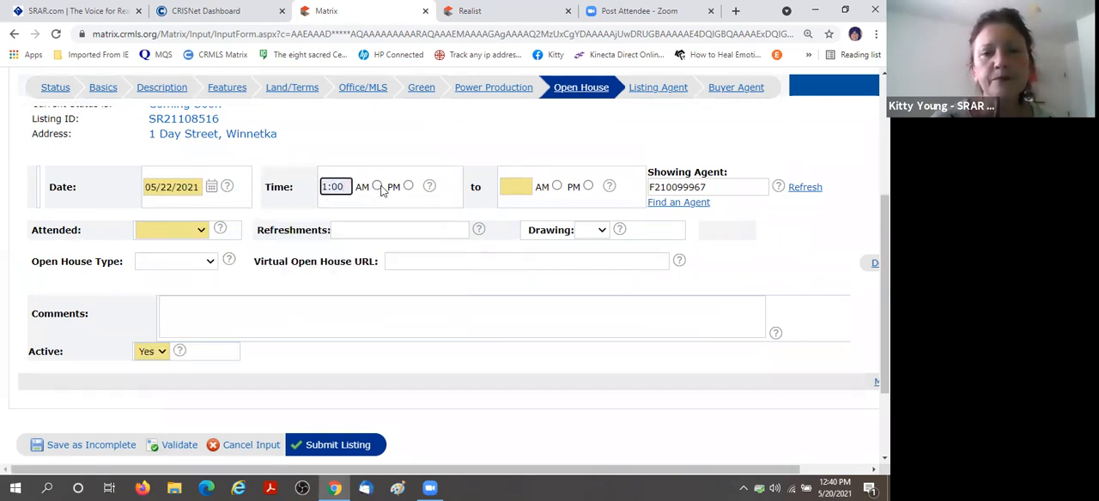
click(408, 187)
click(511, 186)
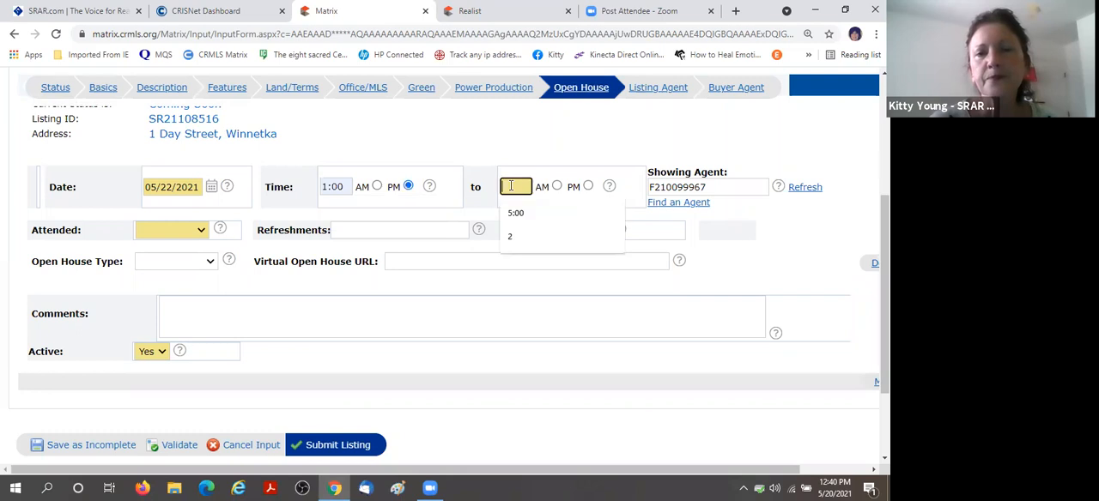
click(520, 214)
click(588, 186)
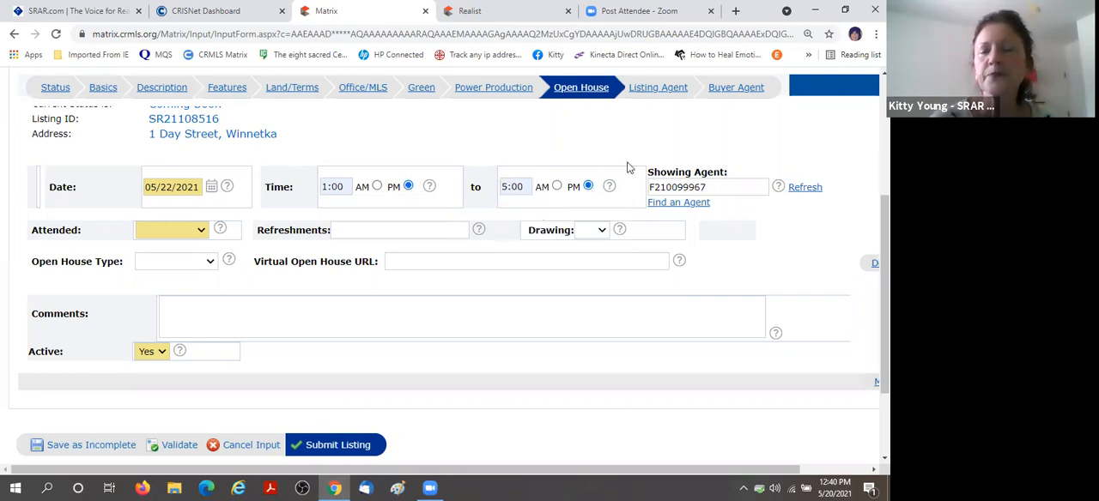
click(197, 230)
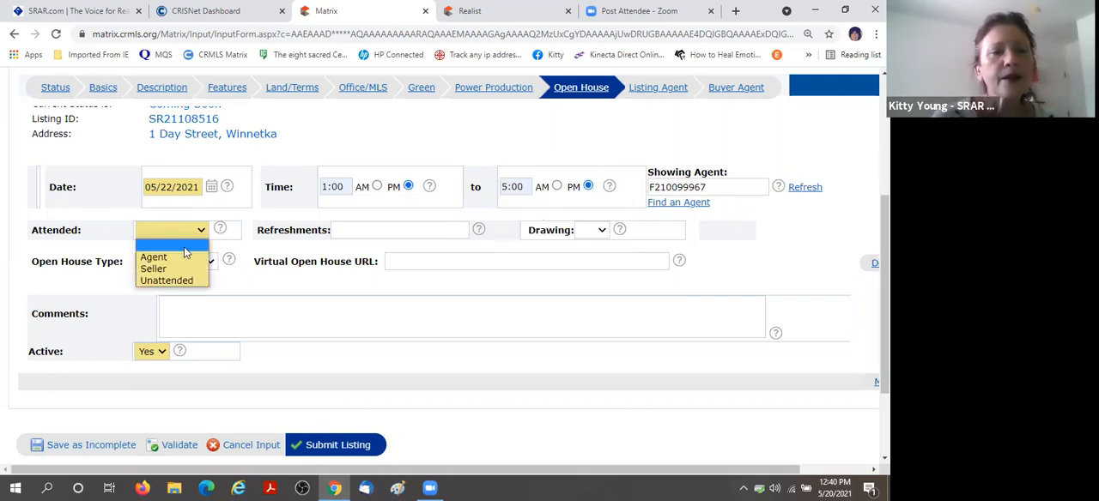
click(178, 254)
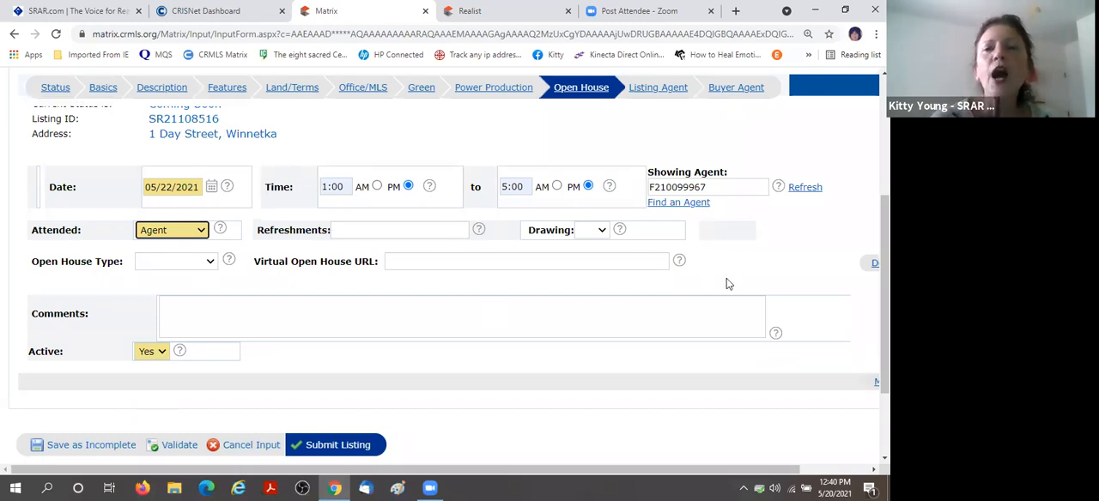
Review the open house entry's showing agent and remaining fields, and locate the options for adding or deleting an open house.
scroll(793, 290, up, 1)
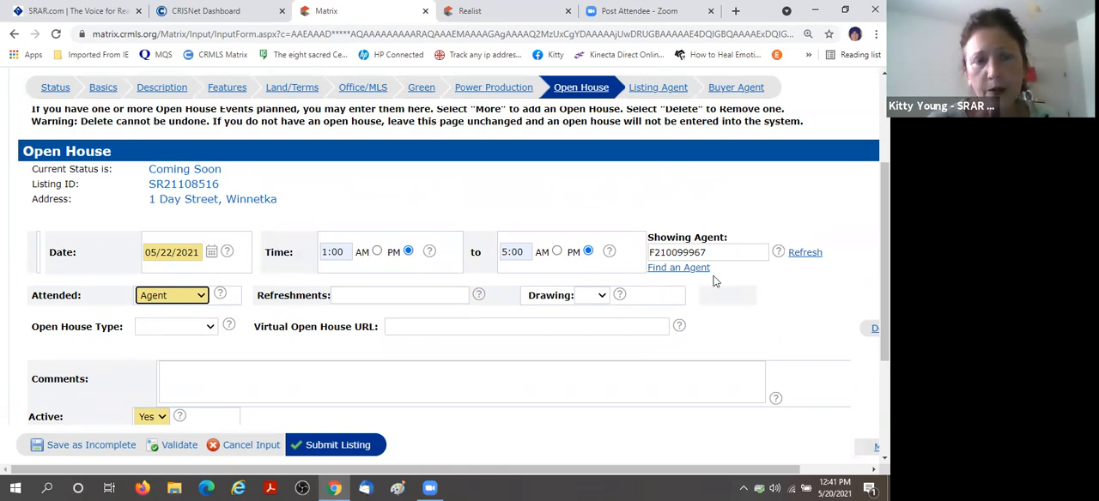
click(682, 280)
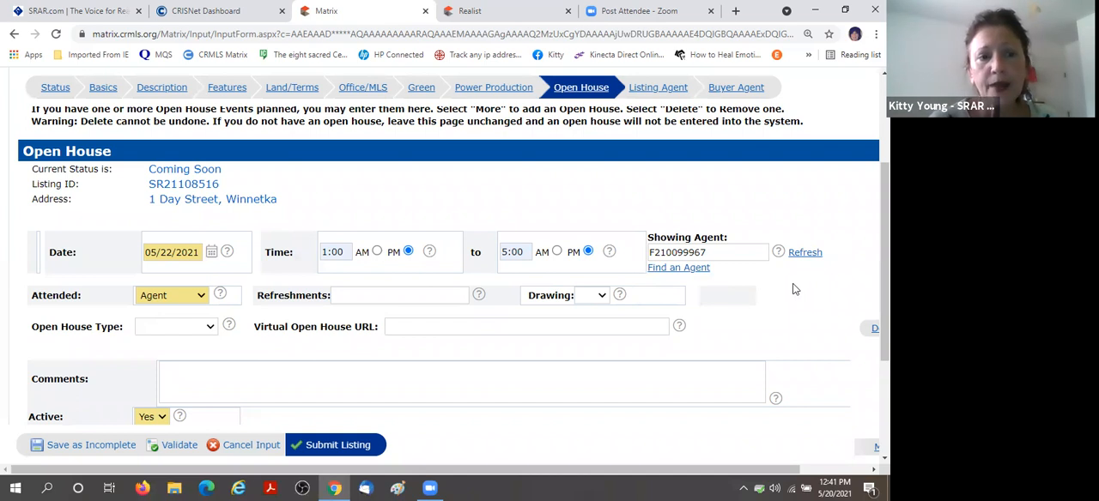
scroll(792, 287, down, 3)
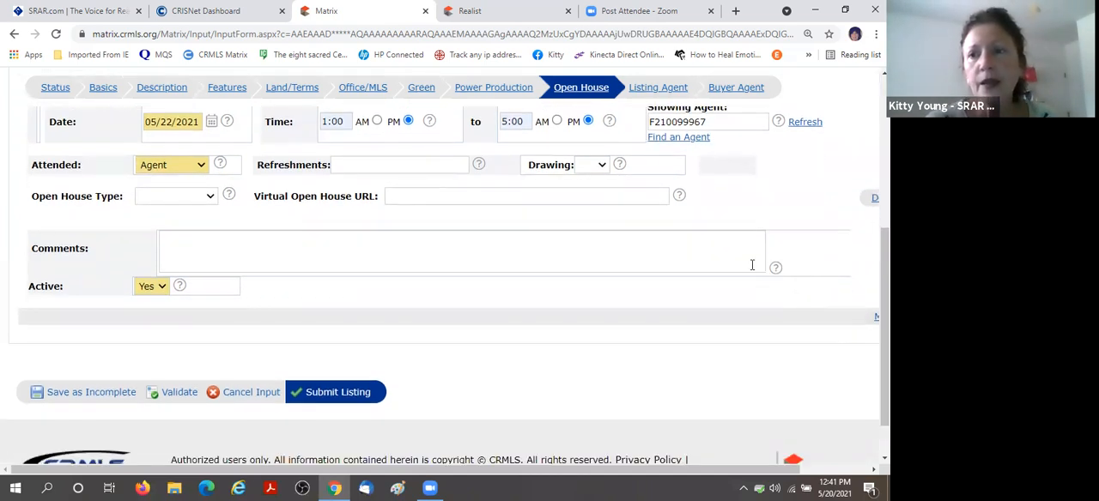
scroll(487, 367, right, 2)
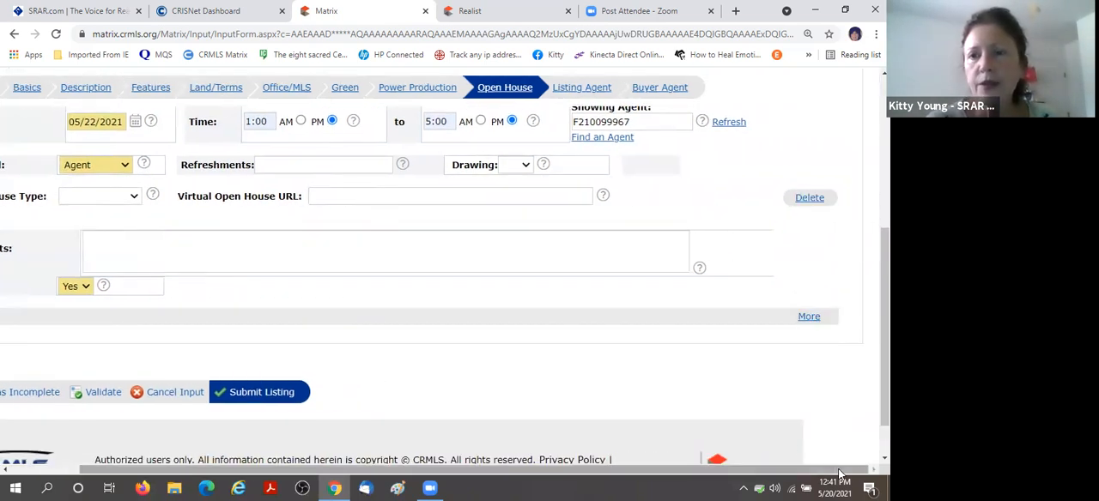
scroll(448, 336, down, 1)
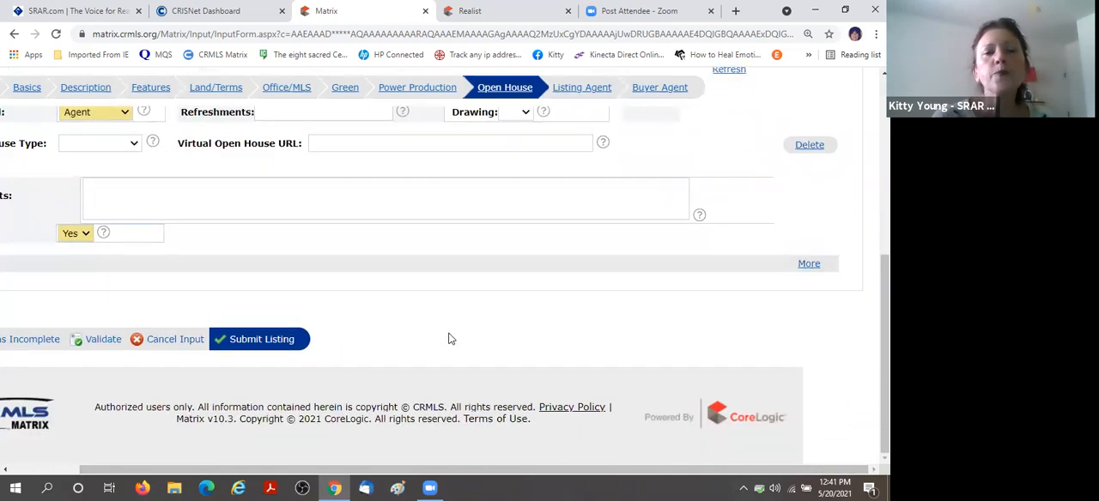
scroll(454, 338, up, 1)
scroll(480, 344, up, 3)
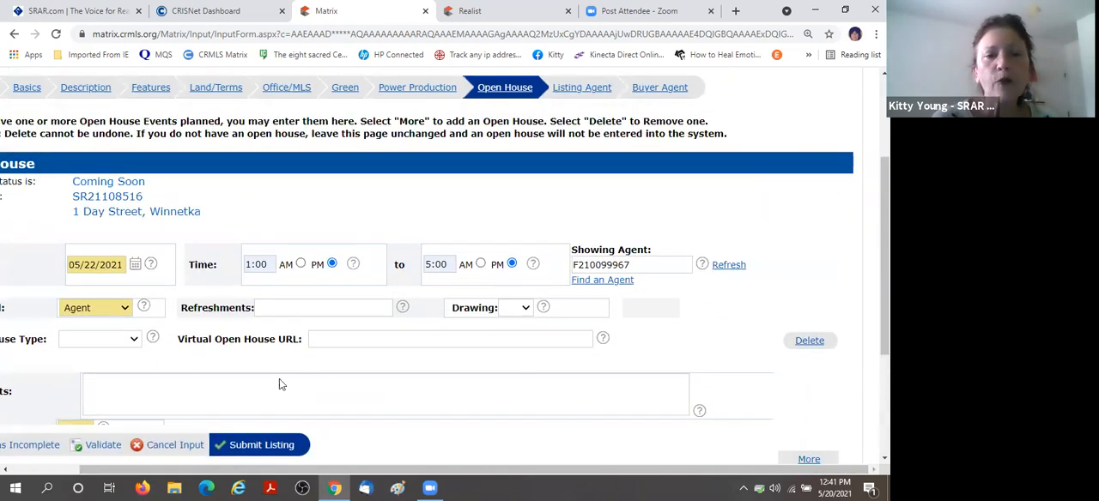
scroll(565, 362, down, 4)
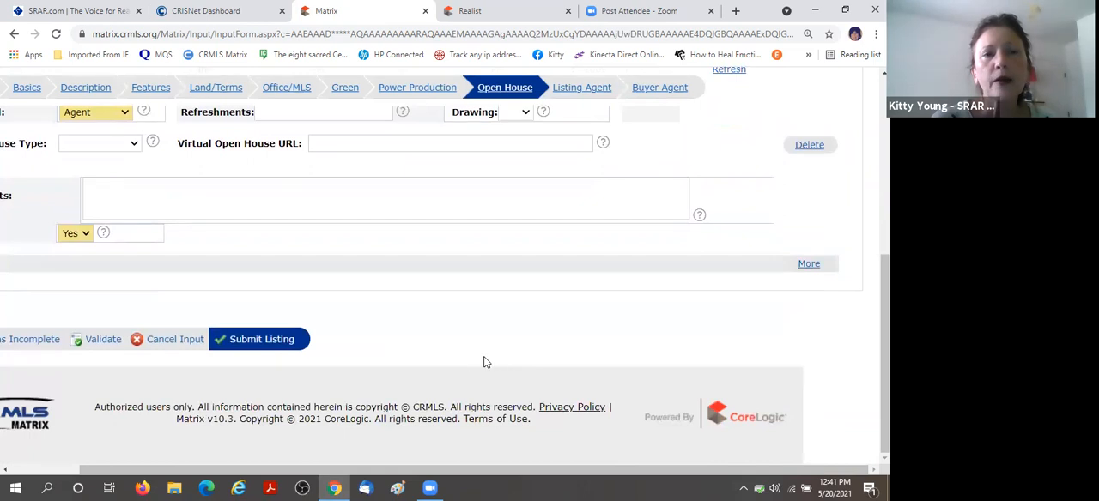
scroll(483, 358, up, 1)
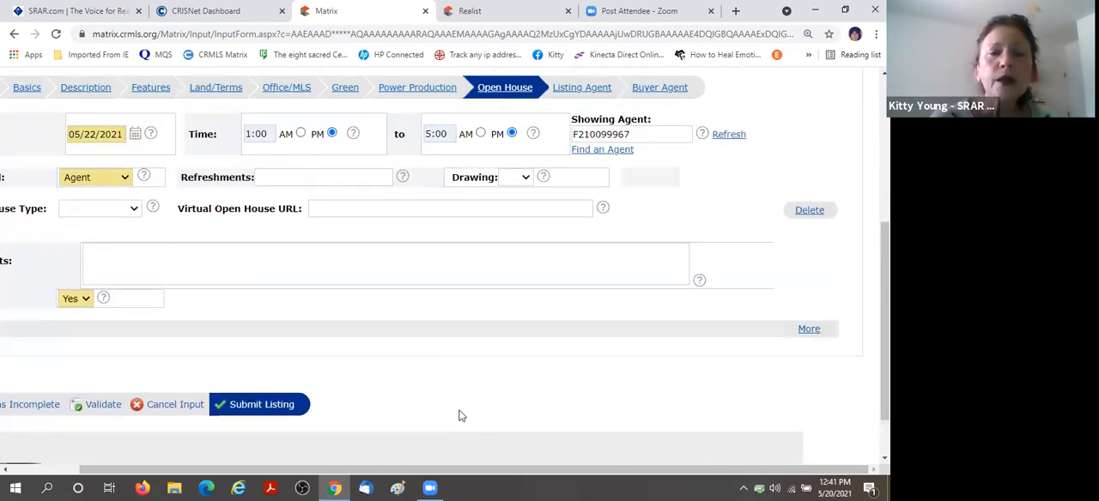
Add a second open house entry and delete the filled-in one dated 05/22/2021.
click(805, 331)
scroll(421, 356, down, 2)
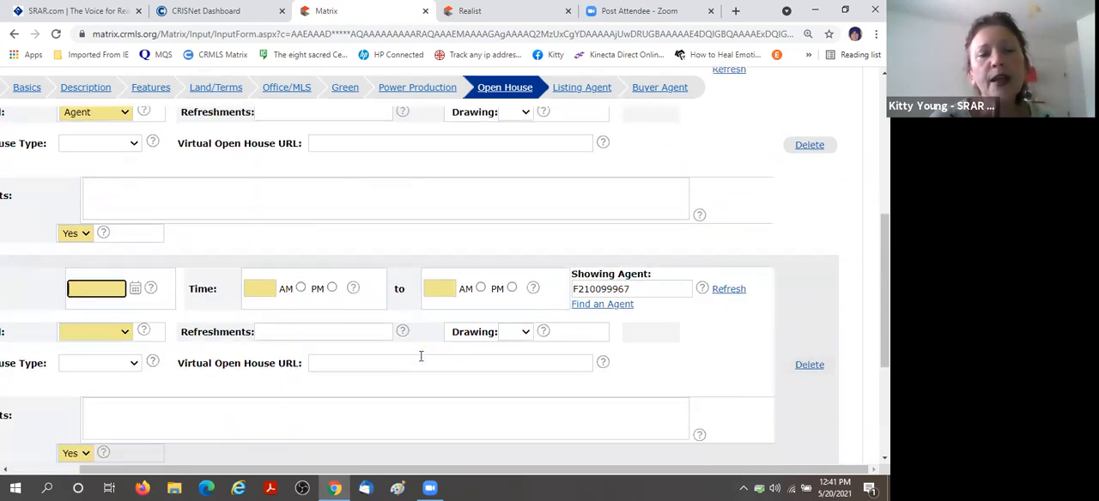
scroll(421, 357, down, 2)
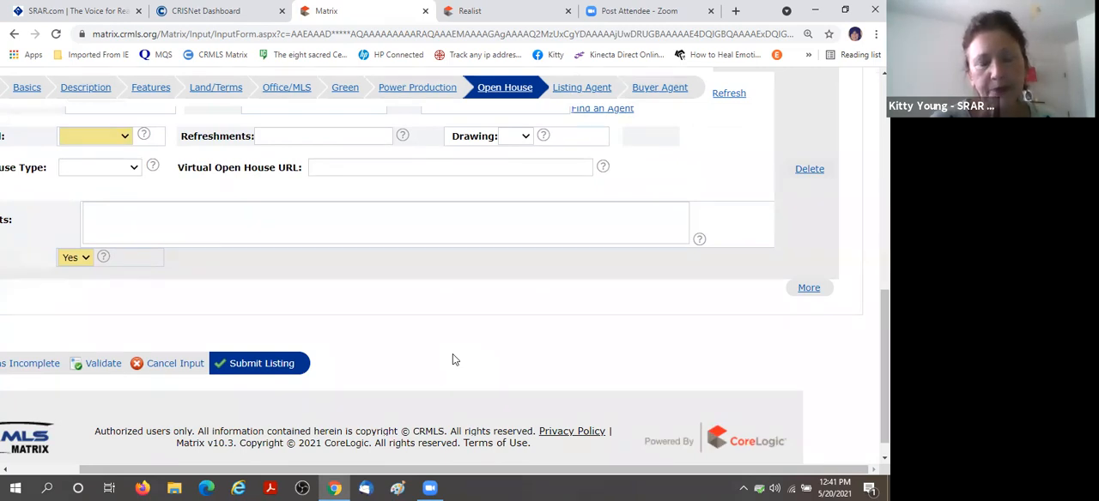
scroll(455, 360, up, 4)
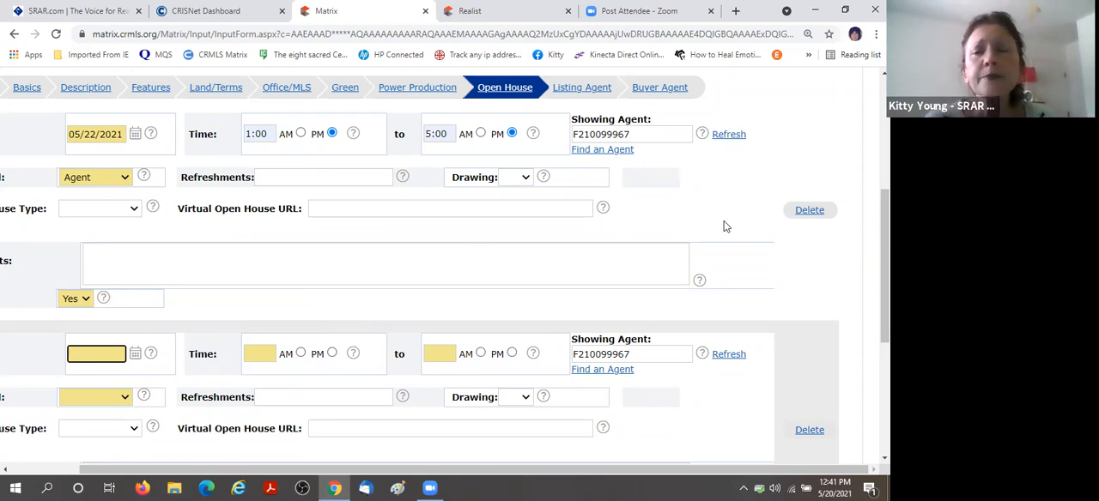
click(810, 211)
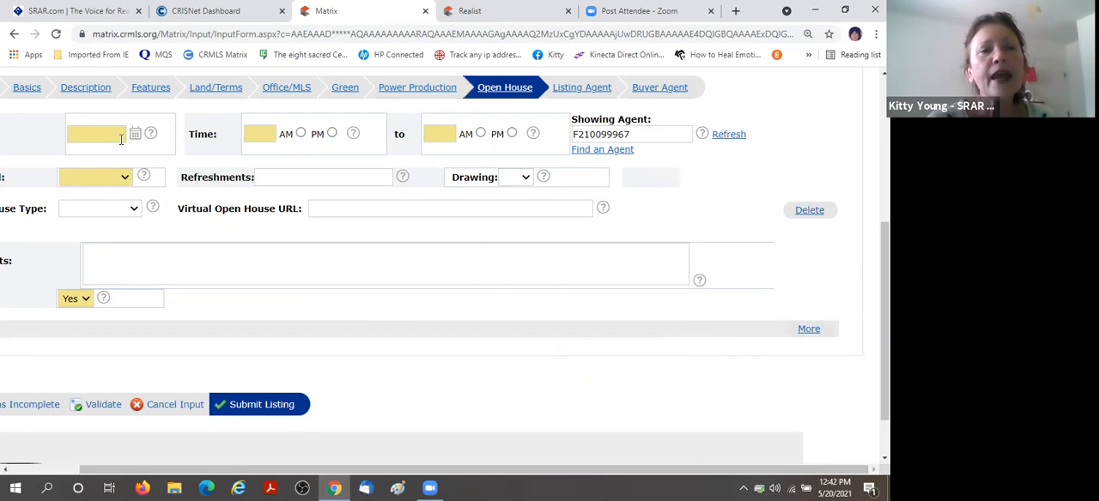
click(117, 138)
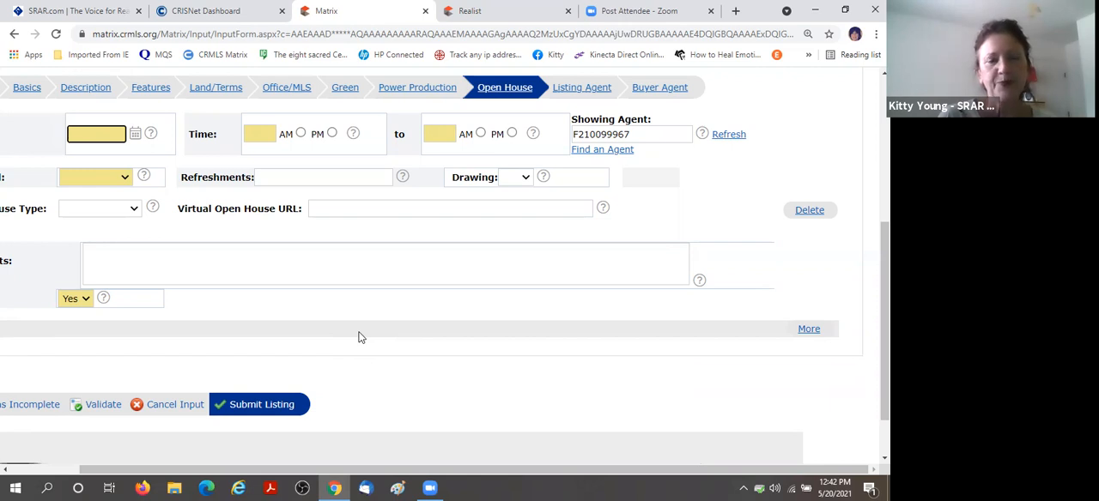
Validate the listing to find the form sections that still contain errors.
scroll(492, 341, up, 1)
scroll(492, 342, up, 2)
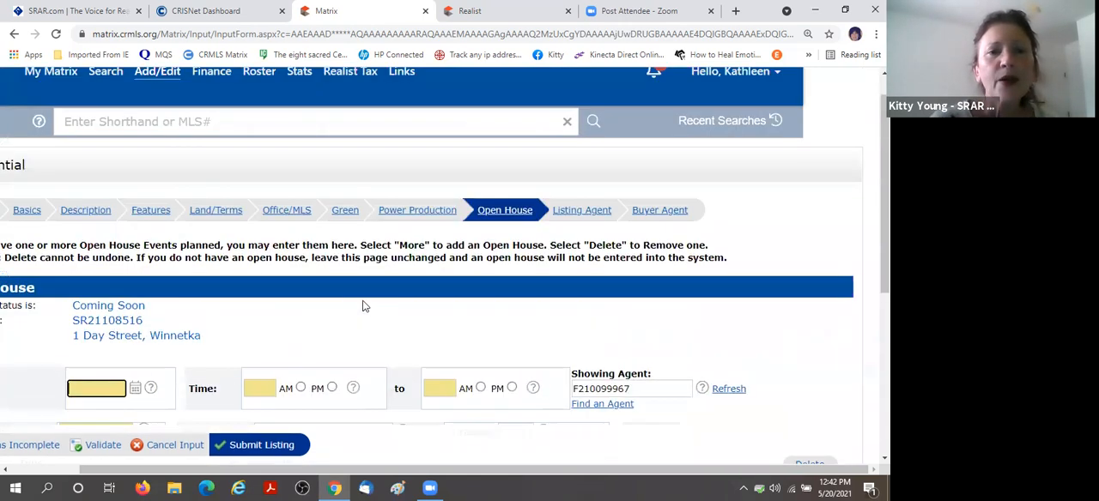
scroll(312, 297, down, 3)
scroll(488, 321, down, 1)
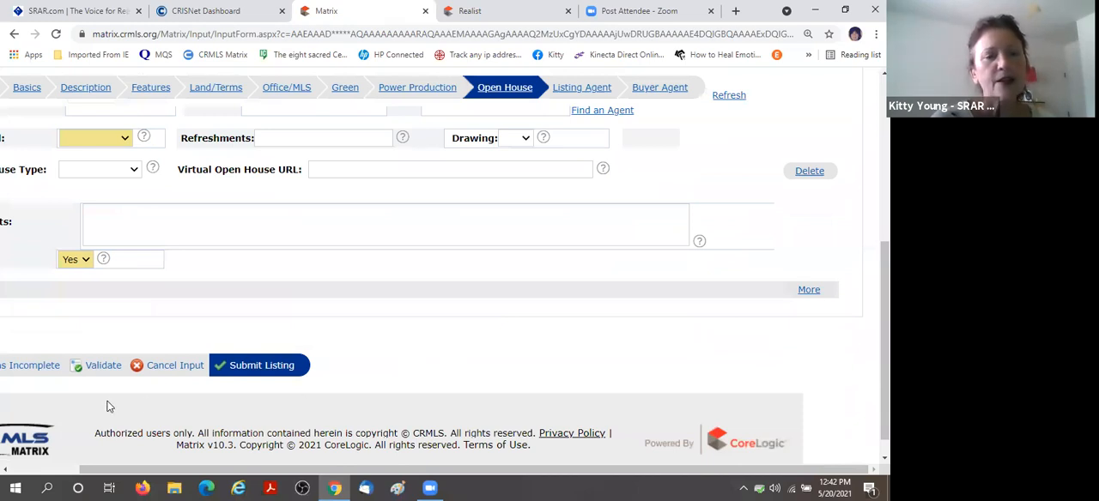
click(23, 470)
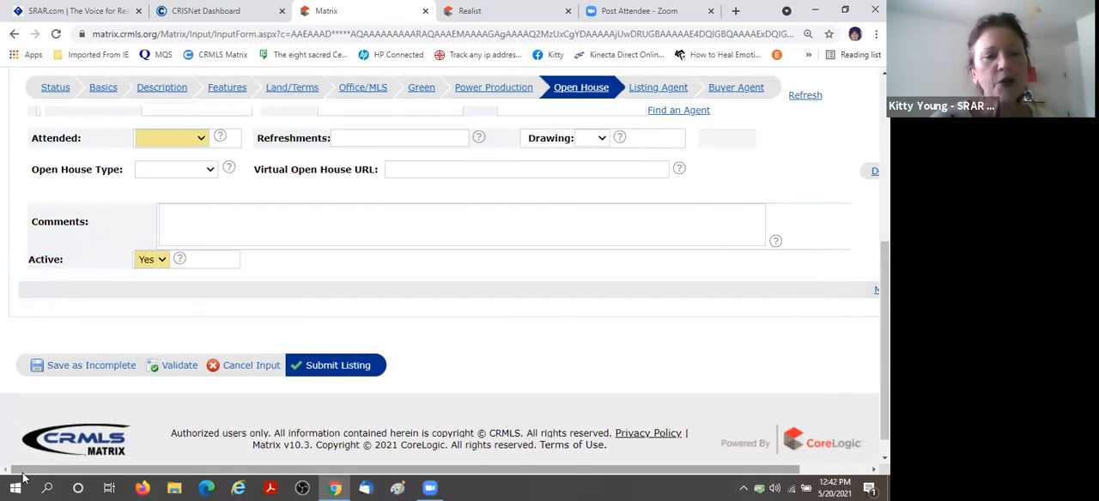
click(179, 366)
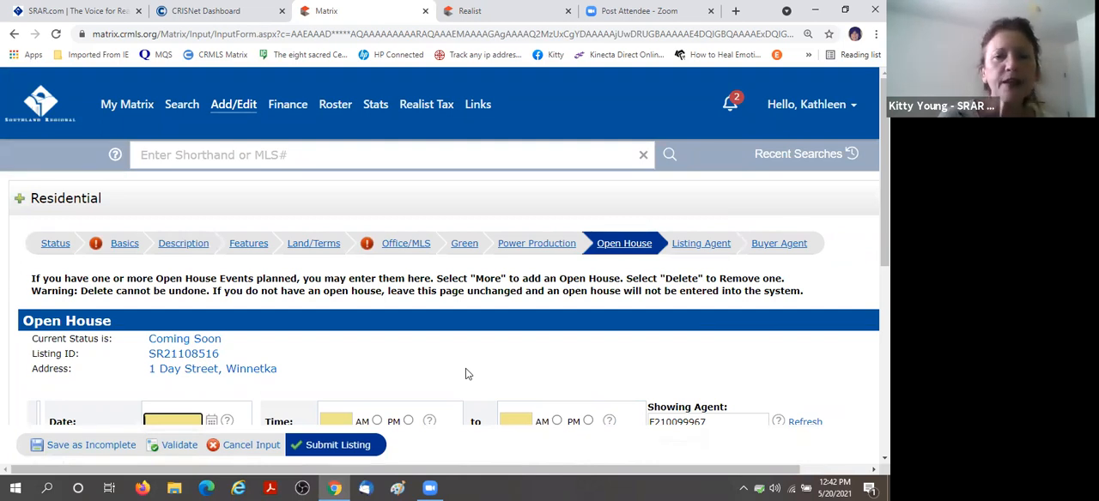
In the flagged Basics section, set the number of units to 1.
click(122, 245)
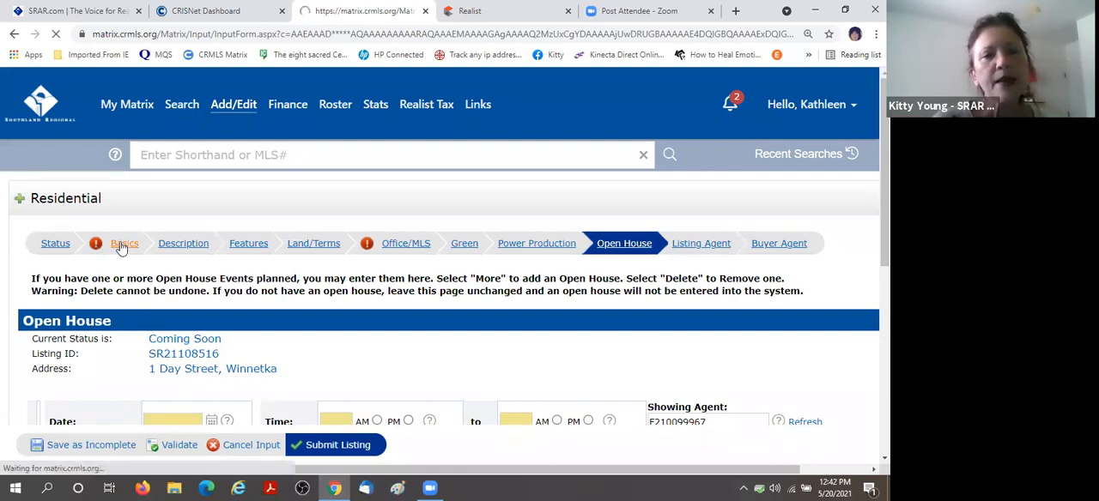
scroll(185, 245, down, 5)
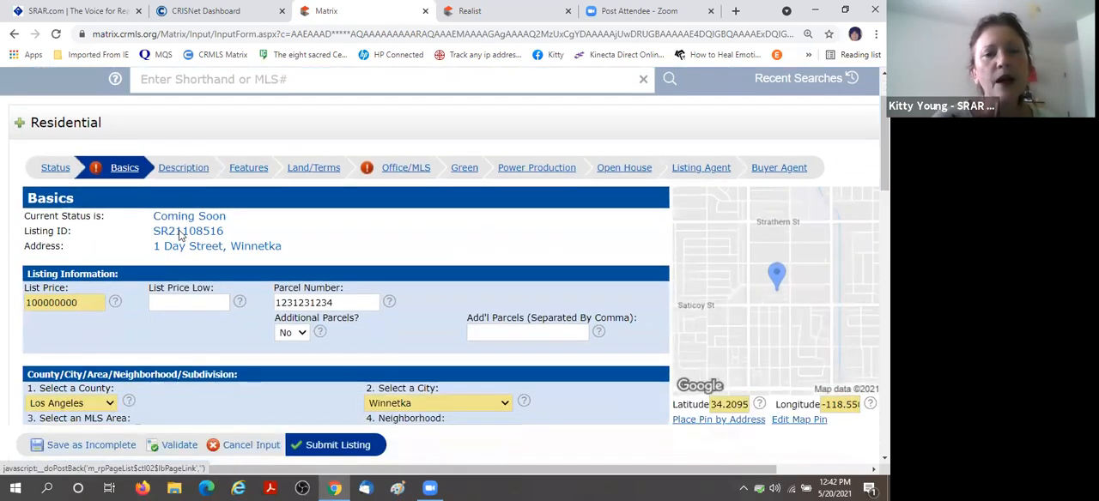
scroll(180, 236, down, 4)
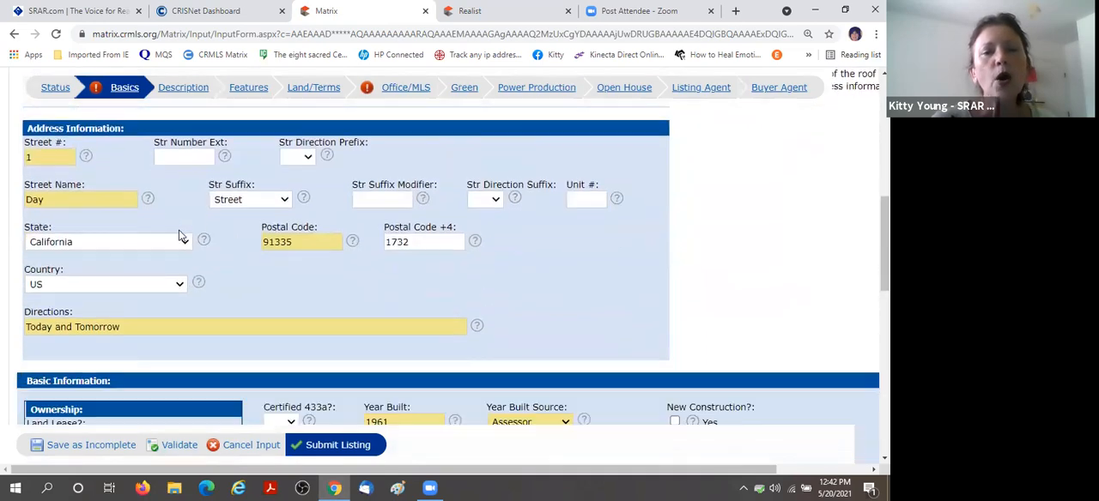
scroll(261, 230, down, 3)
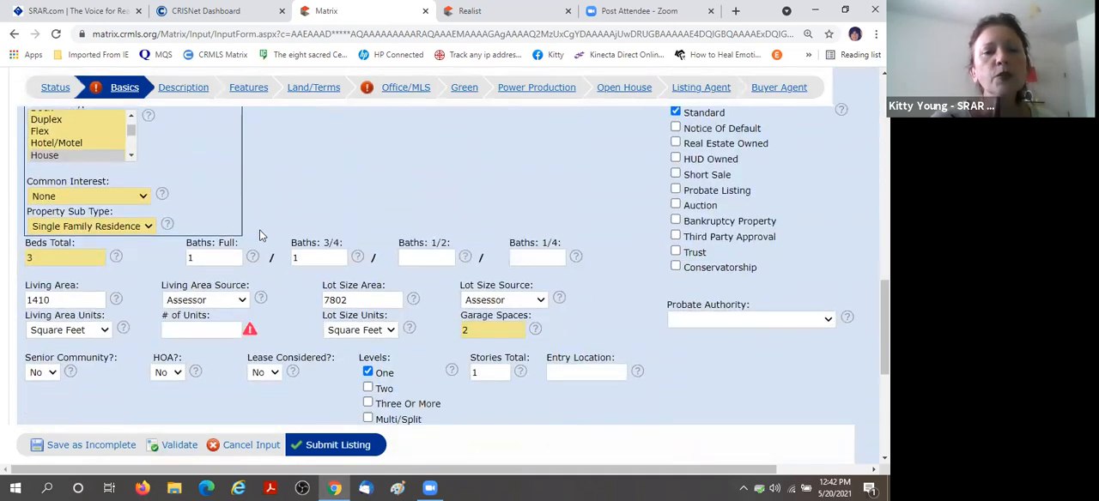
click(202, 292)
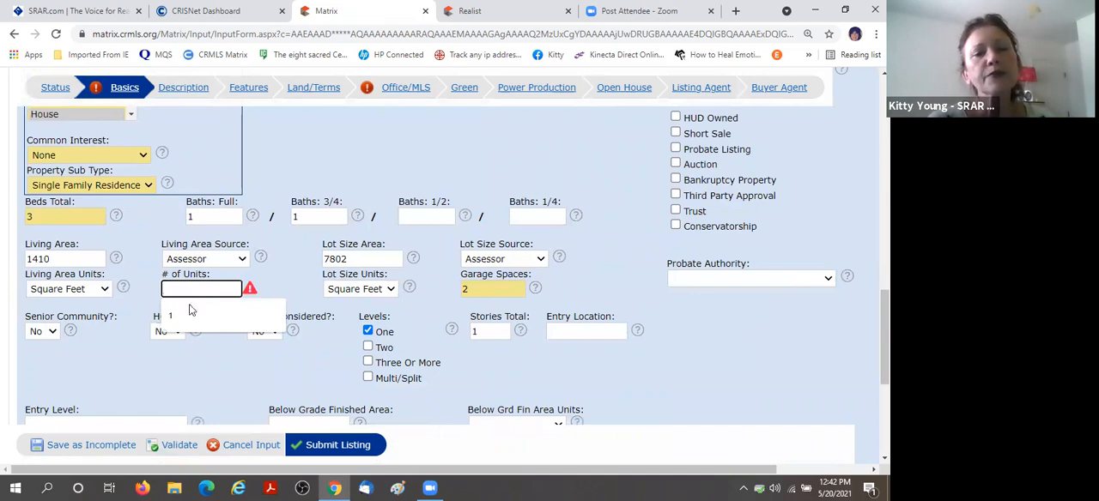
click(190, 309)
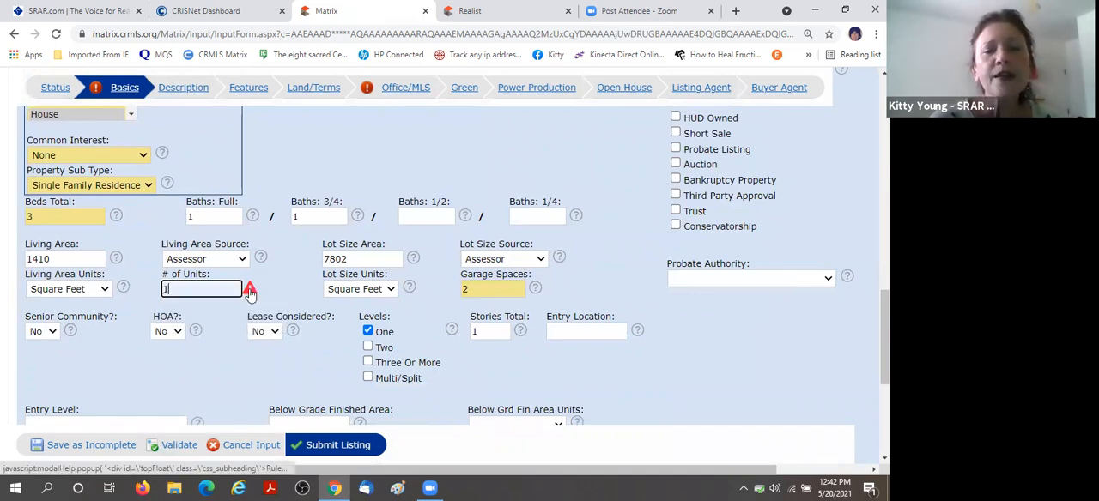
mouse_move(249, 292)
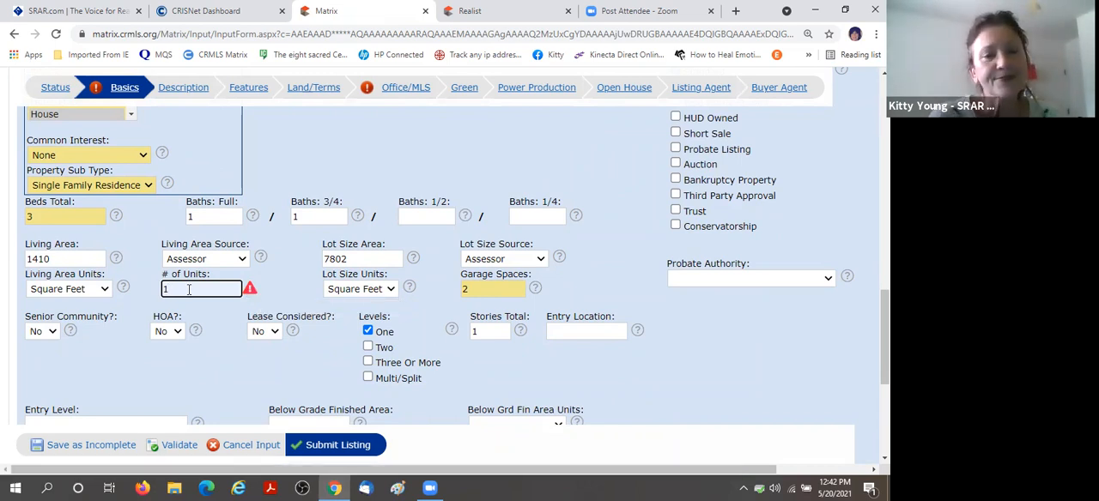
click(195, 353)
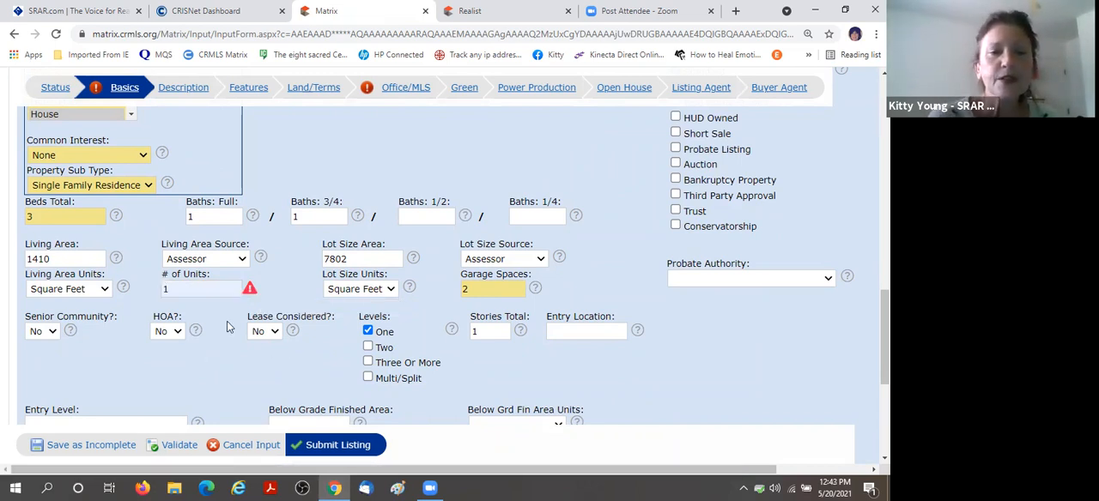
In the flagged Office/MLS section, set the Buyer Agency Comp Type to %.
scroll(295, 279, up, 3)
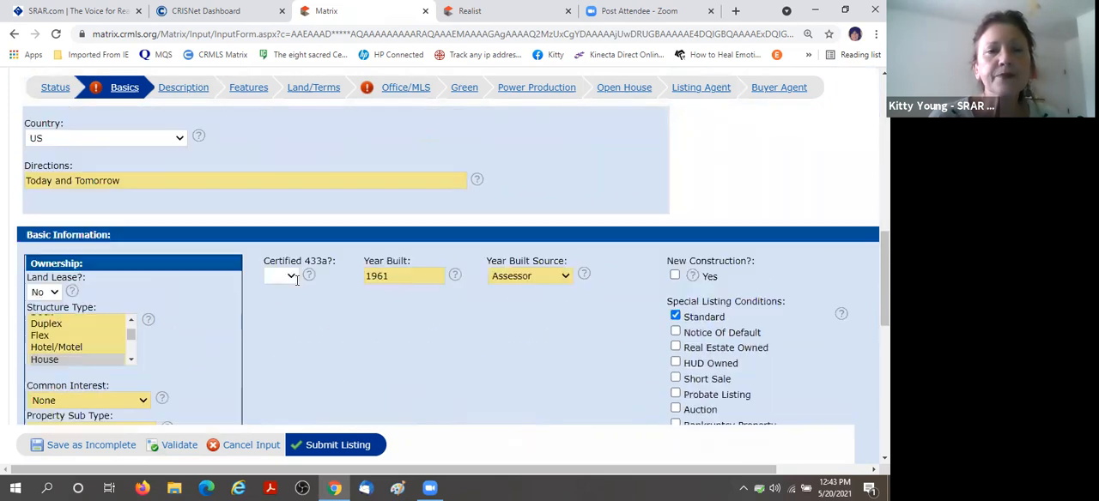
scroll(295, 278, up, 4)
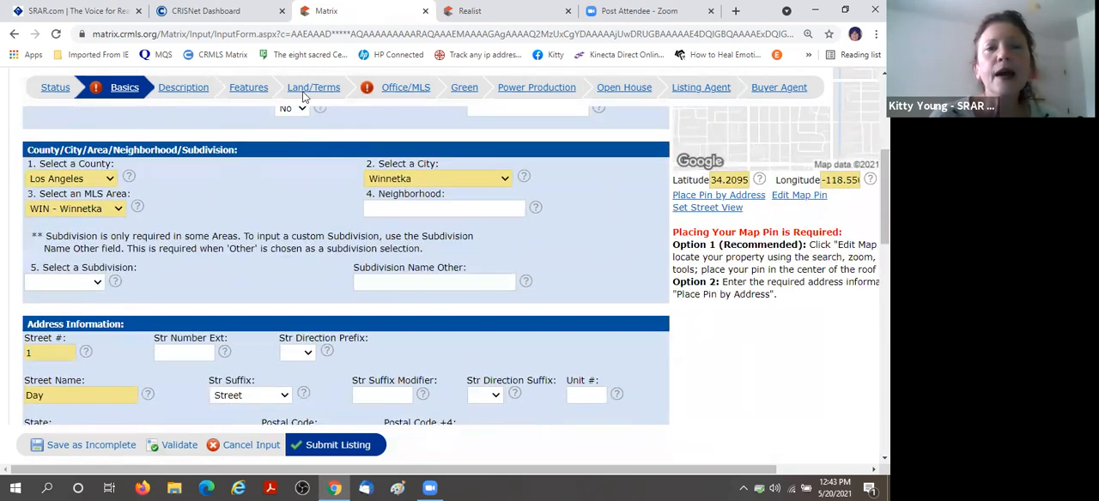
click(404, 91)
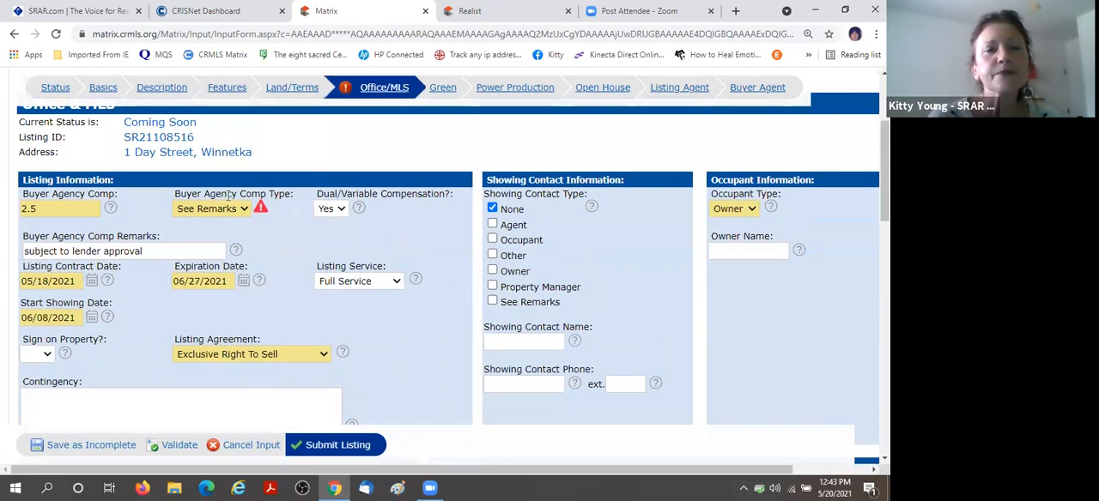
click(243, 209)
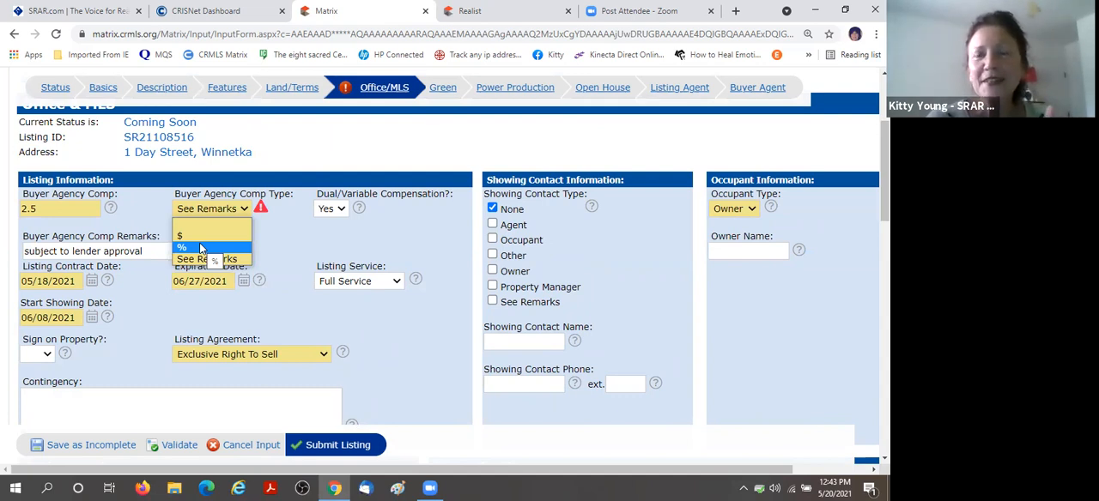
click(201, 248)
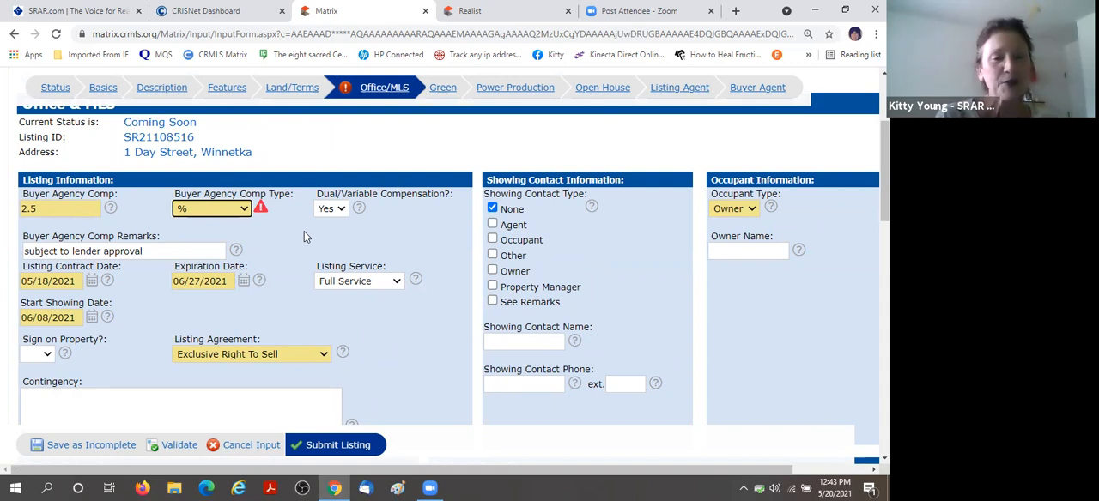
Validate the corrected listing again and submit it, accepting the missing-photo rule warning.
scroll(419, 216, down, 2)
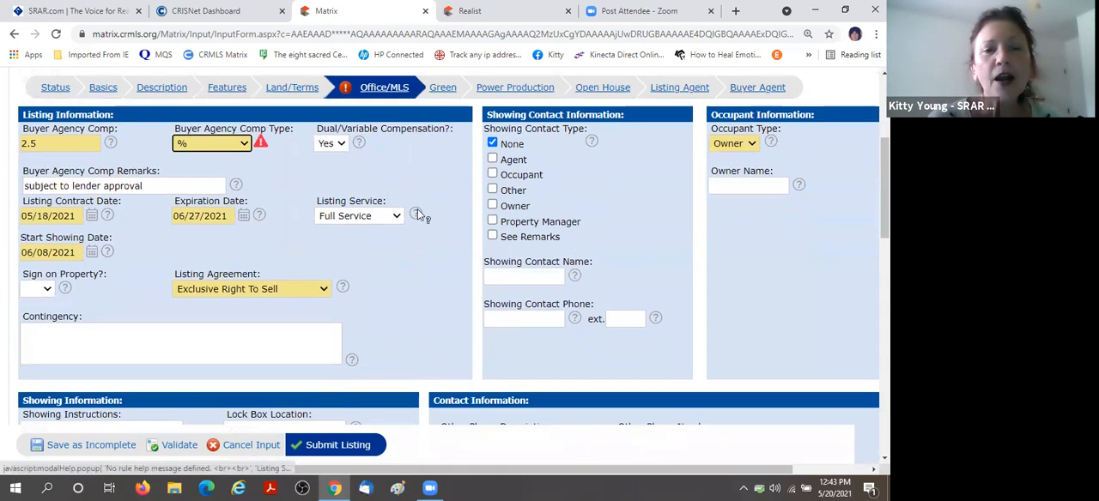
scroll(413, 212, down, 7)
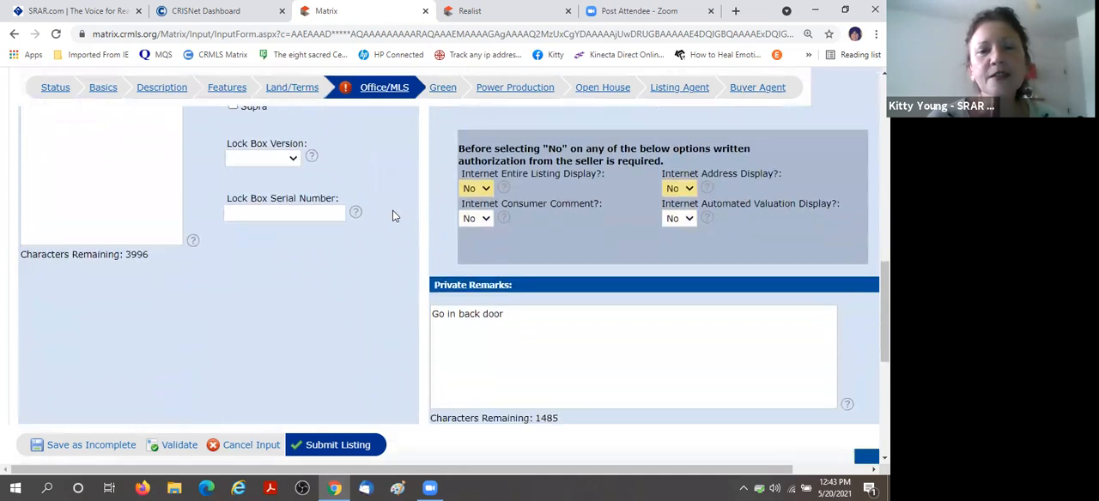
scroll(357, 214, down, 1)
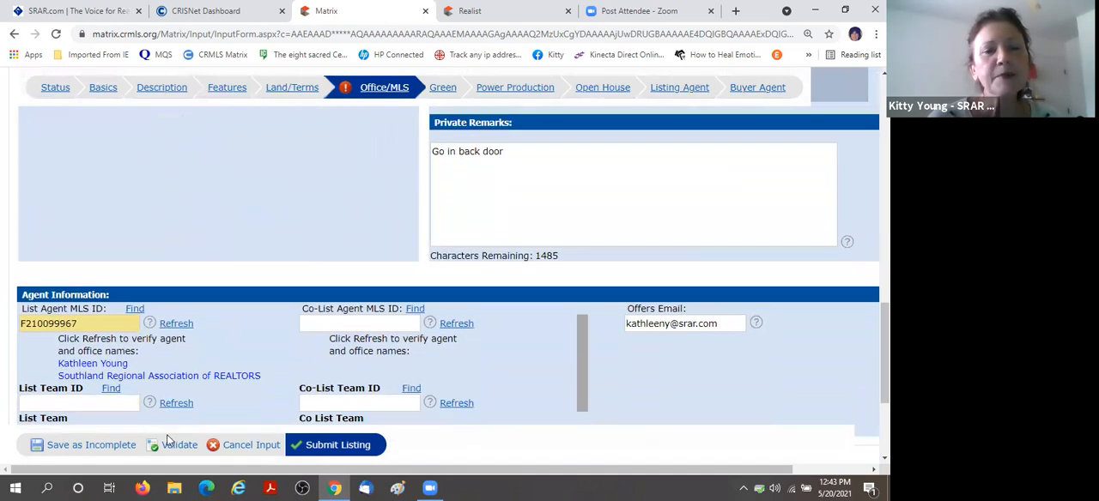
click(179, 446)
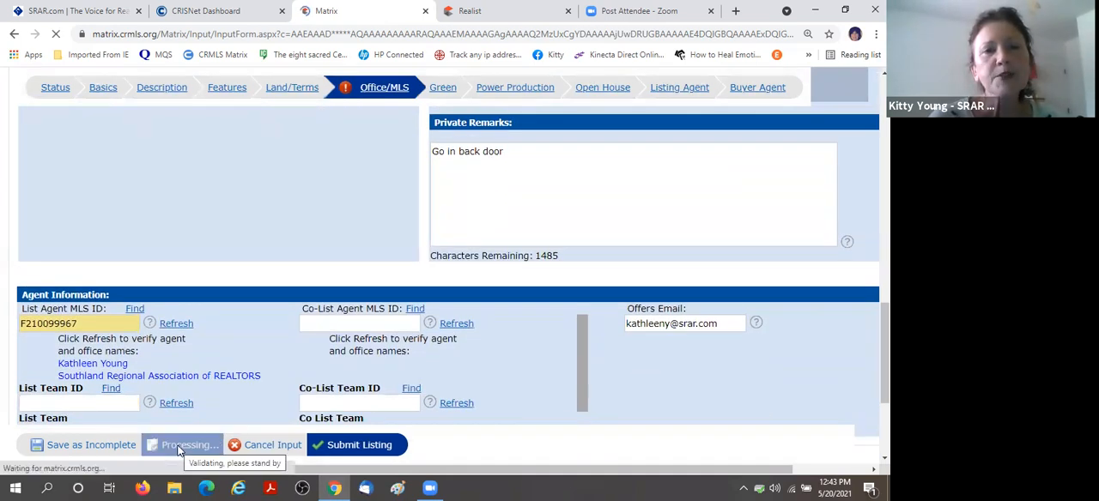
click(340, 448)
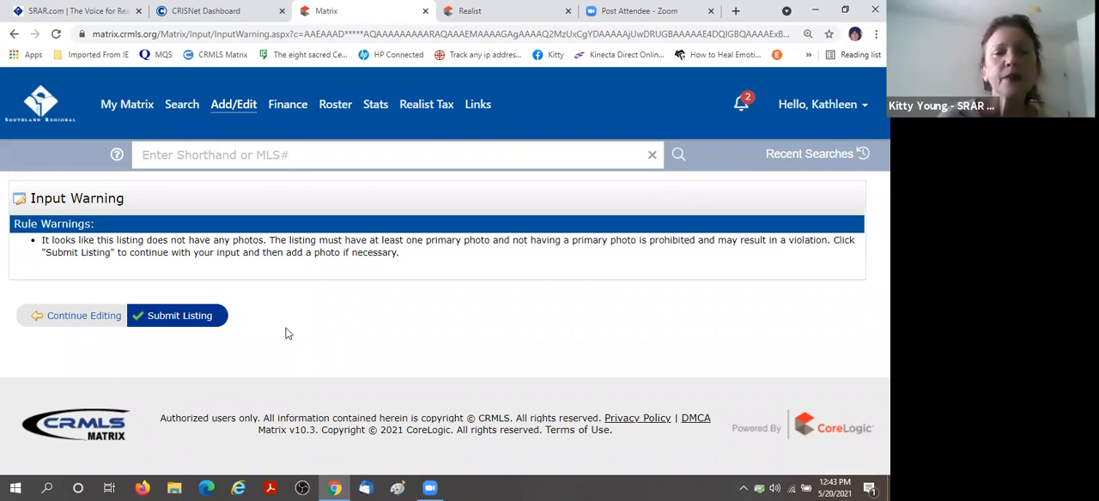
click(183, 319)
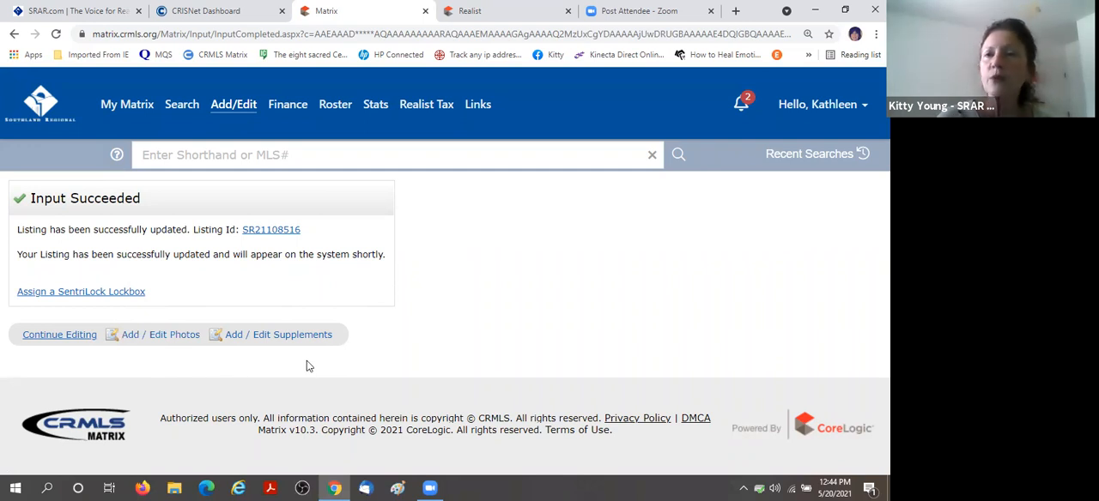
Open the submitted listing's photo manager and upload every image in the Pictures > MLS Pix folder, from Bathroom.jpg through pink bathrrom.jpg.
click(155, 342)
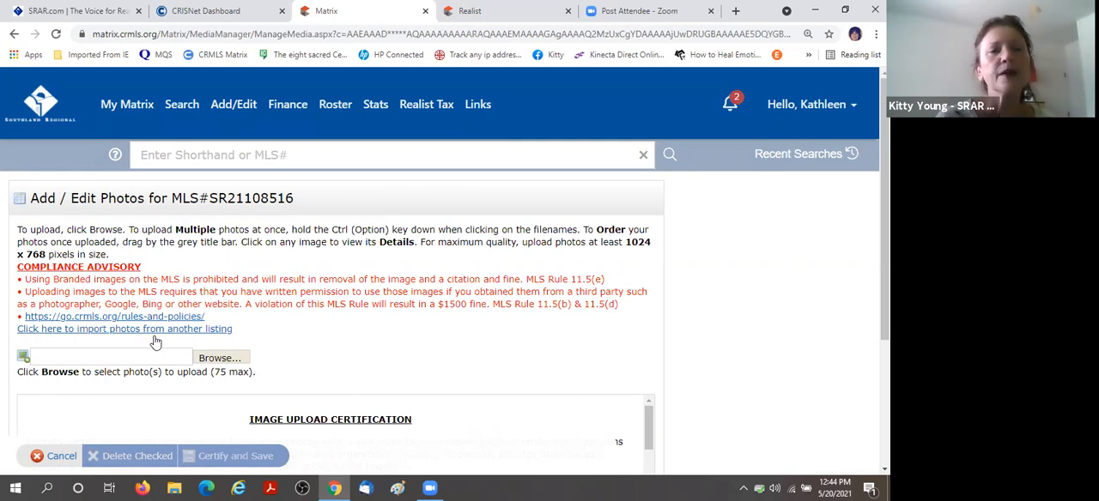
scroll(334, 343, down, 2)
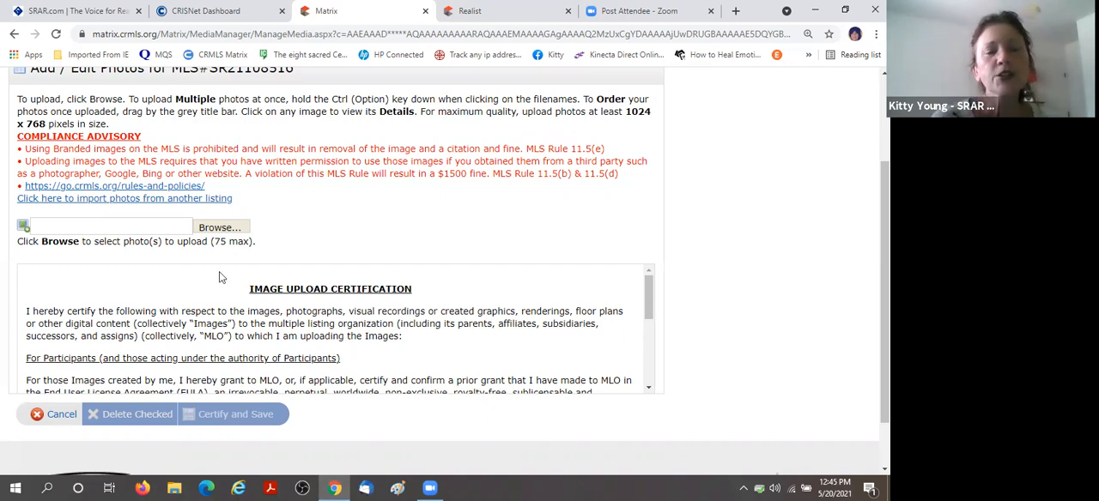
scroll(217, 230, down, 1)
click(226, 218)
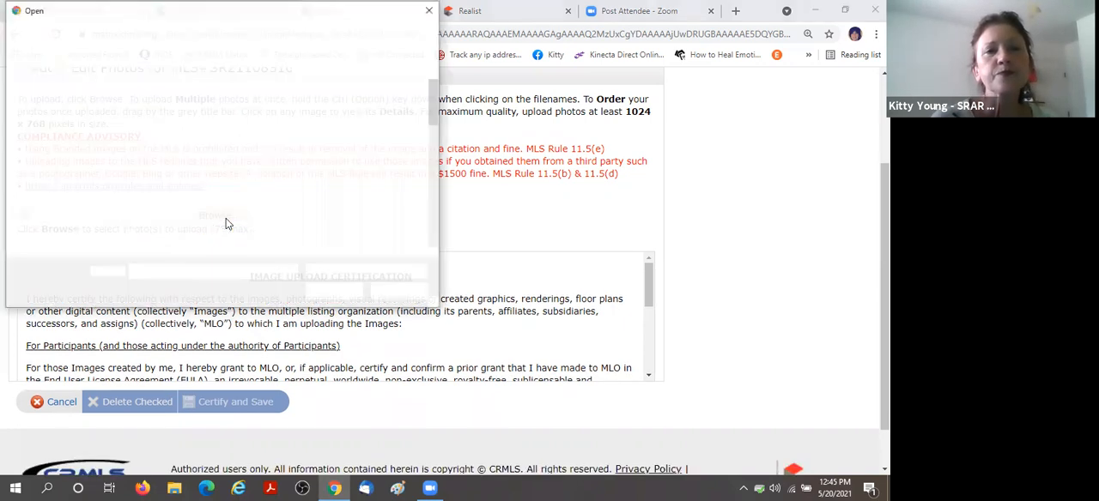
click(60, 192)
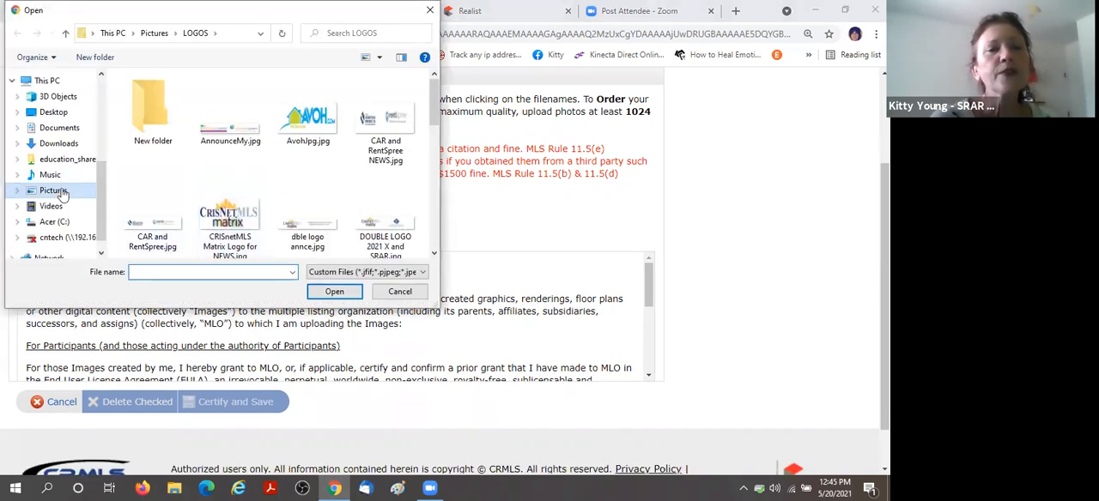
scroll(257, 171, down, 10)
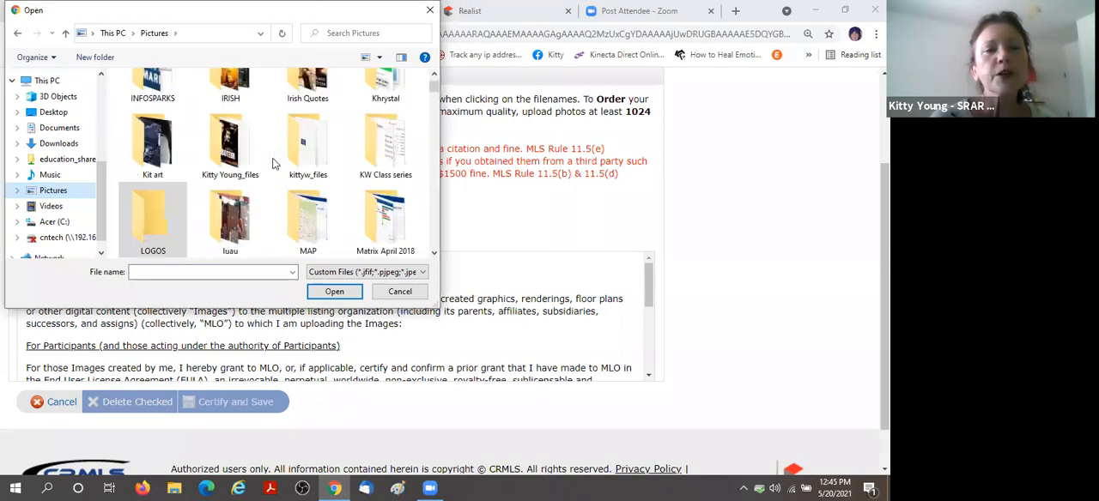
double_click(229, 228)
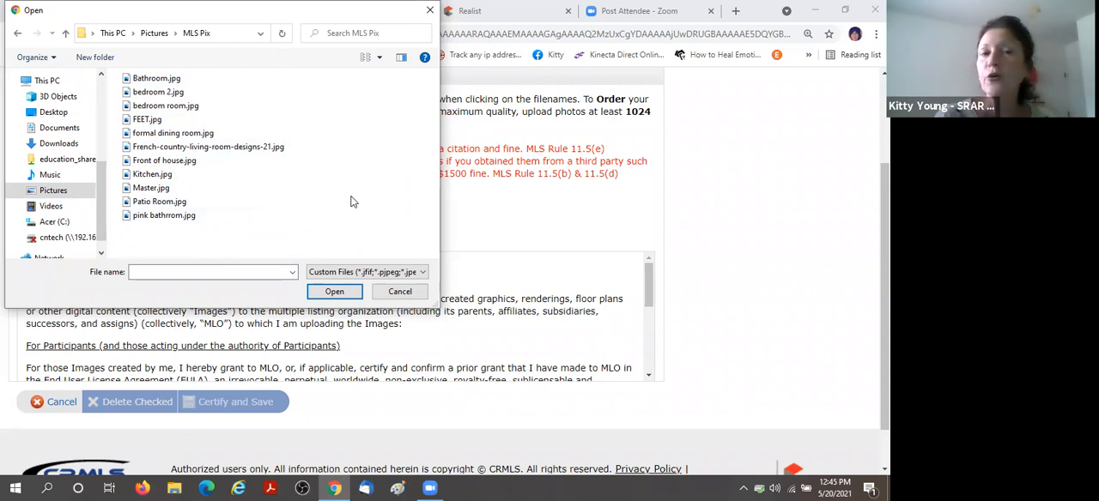
click(164, 80)
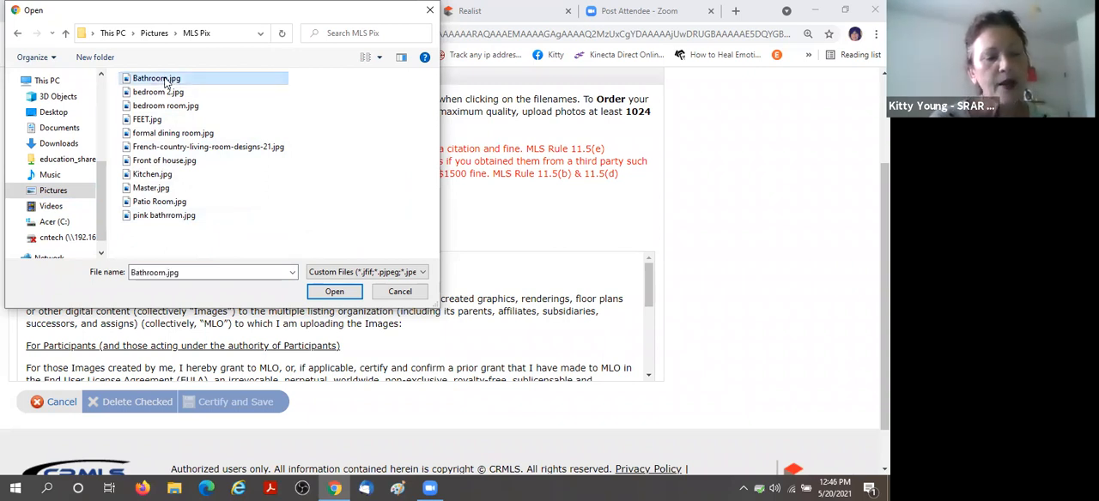
shift+click(137, 215)
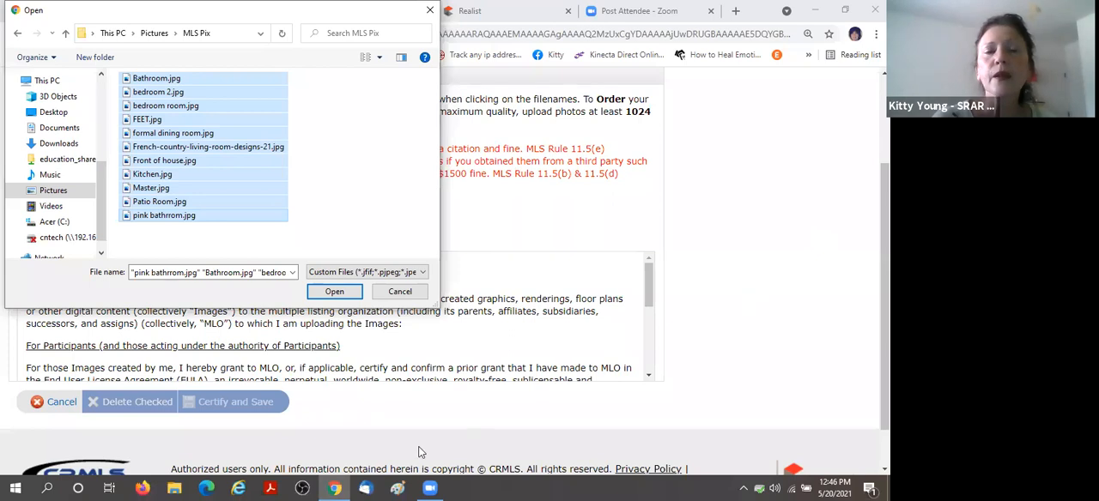
click(335, 294)
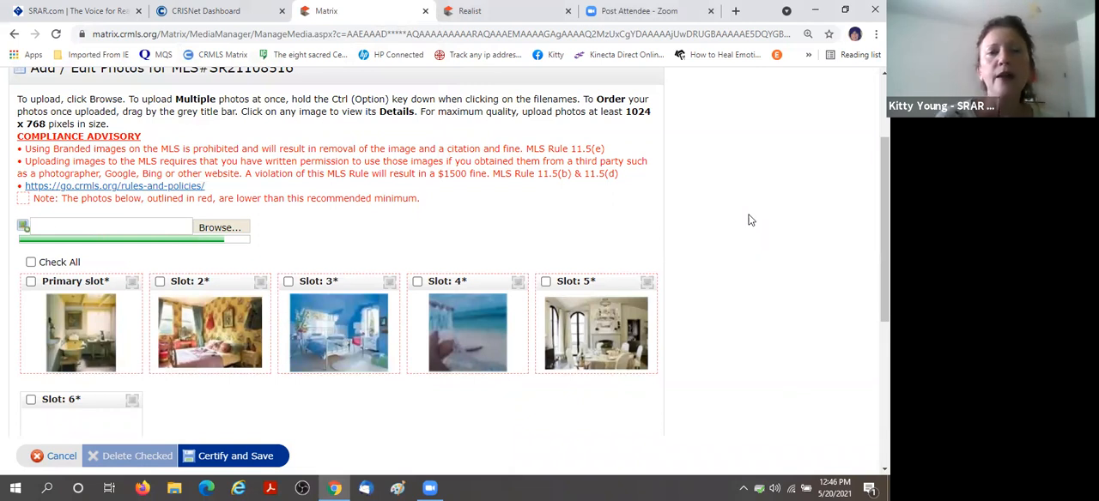
Reorder the photos: house front as primary, kitchen in slot 2, living room in 3, dining room in 4, floral-wallpaper bedroom in 5.
scroll(749, 225, down, 1)
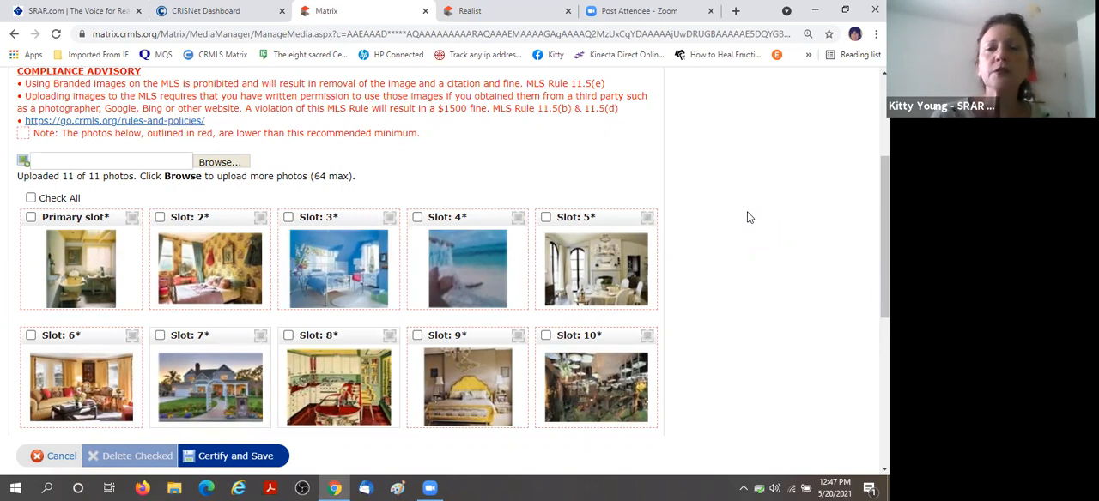
scroll(746, 217, down, 1)
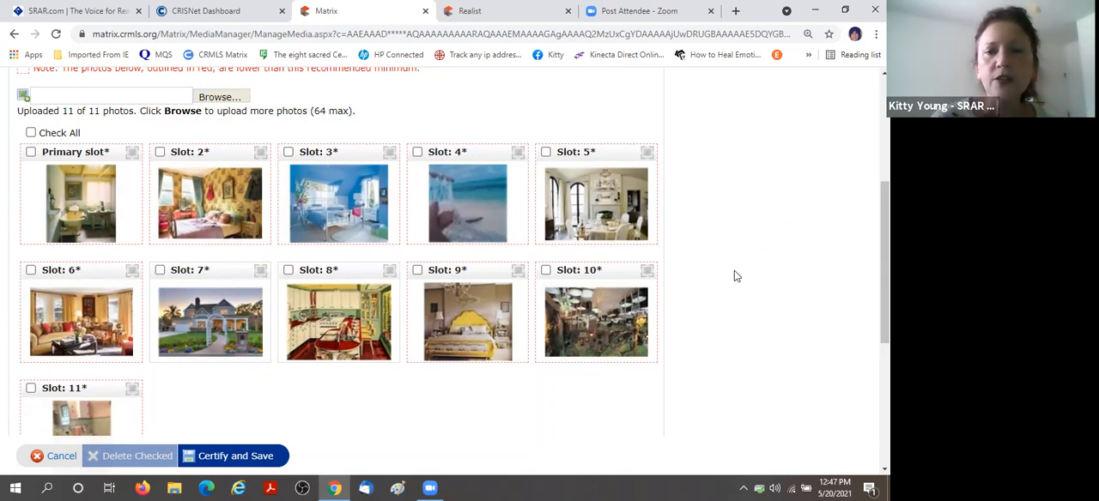
drag(215, 269, 72, 134)
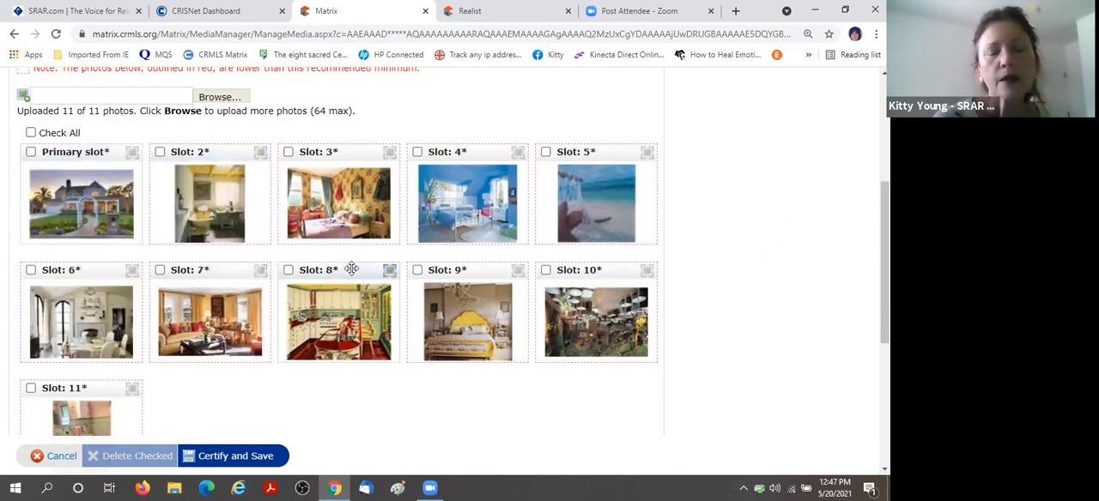
drag(354, 270, 199, 127)
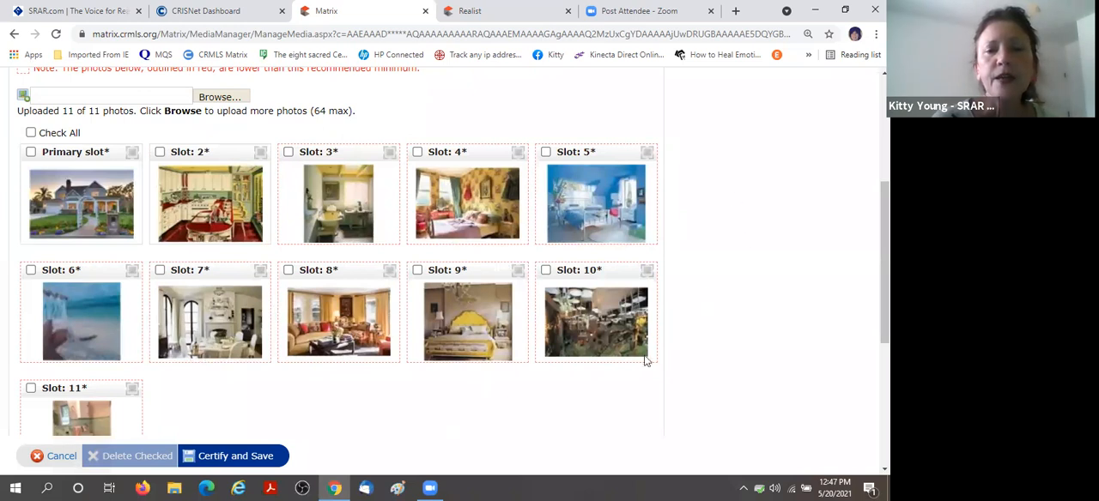
drag(320, 279, 258, 177)
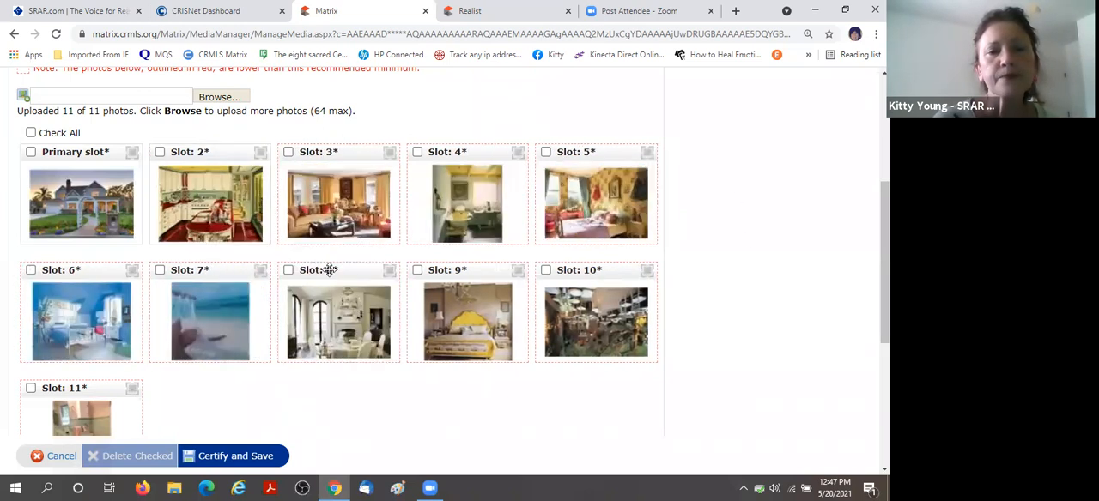
drag(336, 276, 396, 144)
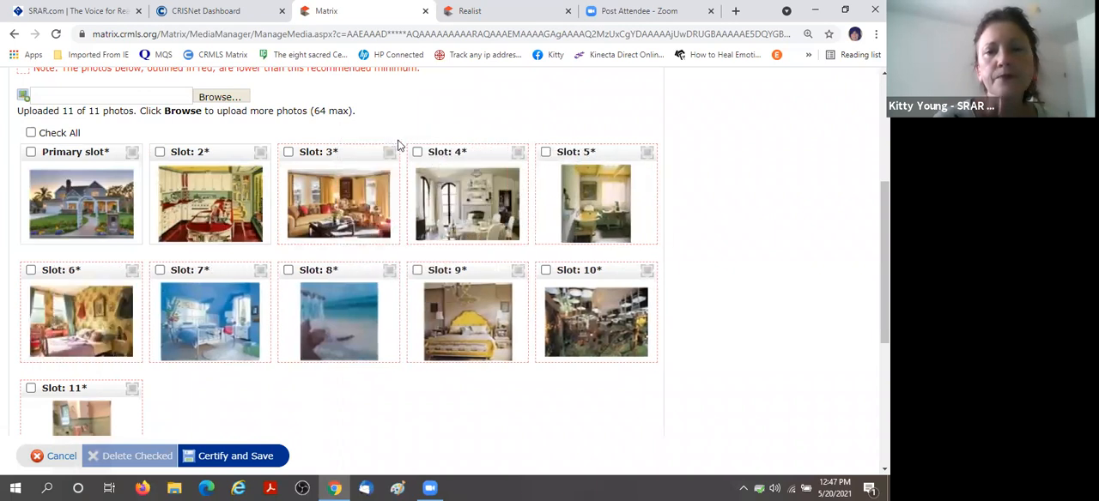
drag(100, 273, 644, 159)
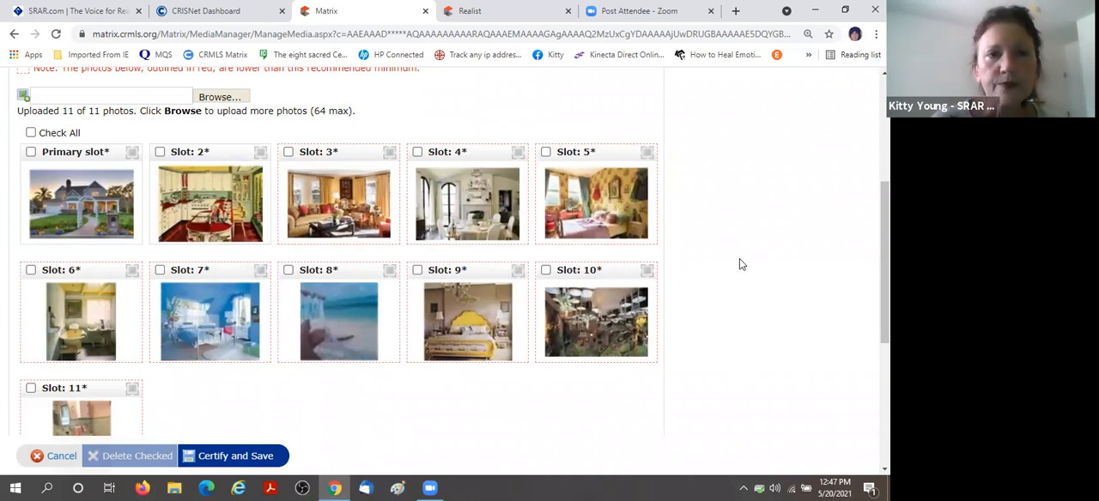
Delete the beach photo in slot 8 and the pink bathroom photo in slot 11 together.
scroll(739, 259, down, 1)
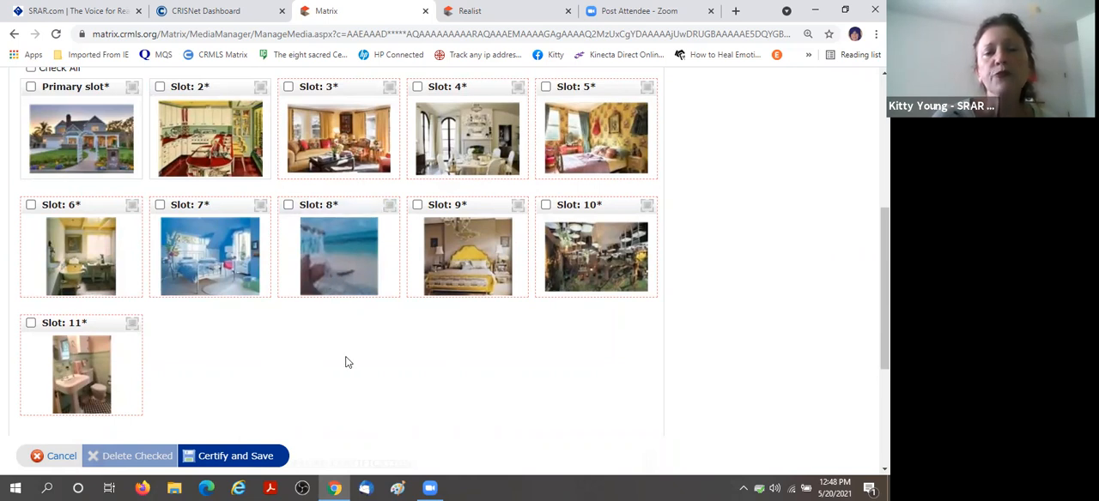
click(289, 206)
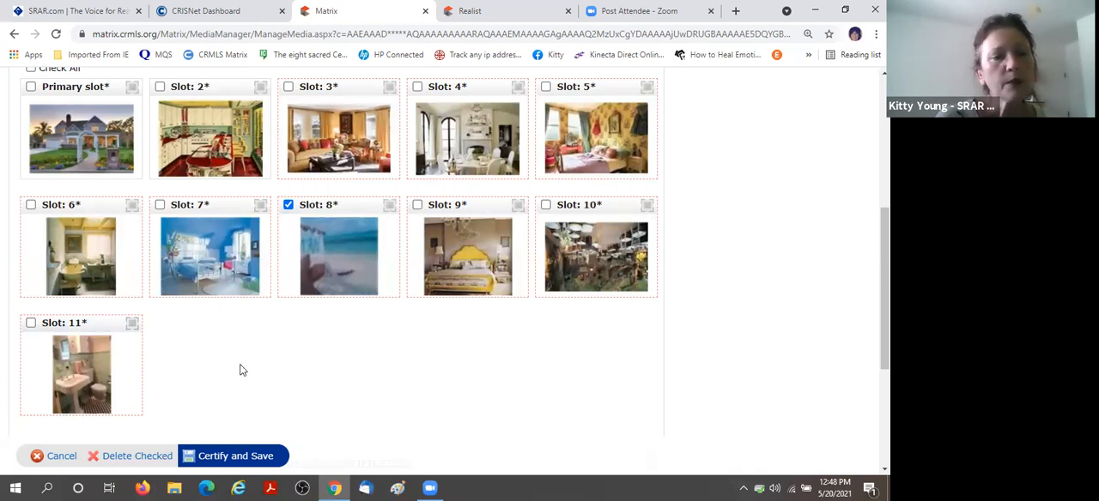
click(30, 324)
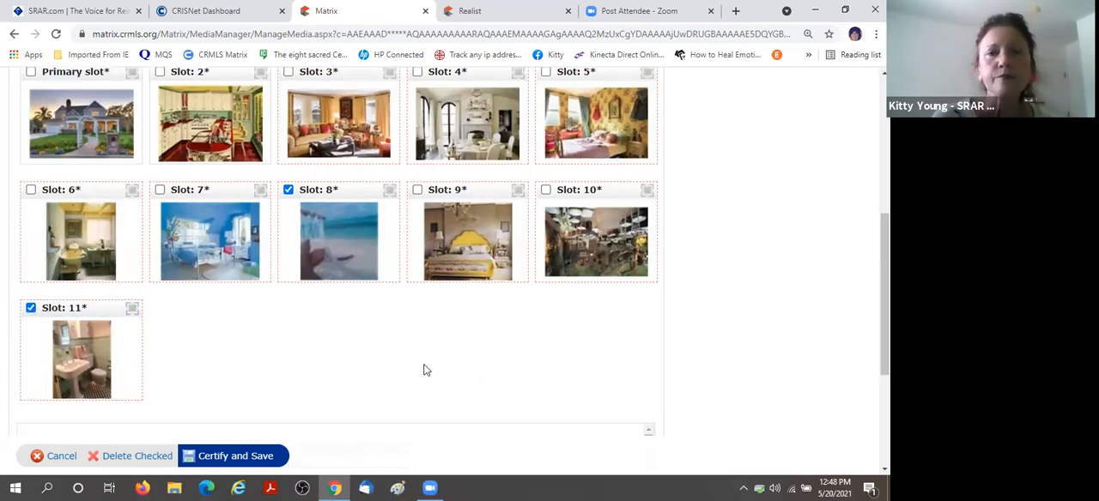
scroll(424, 369, down, 2)
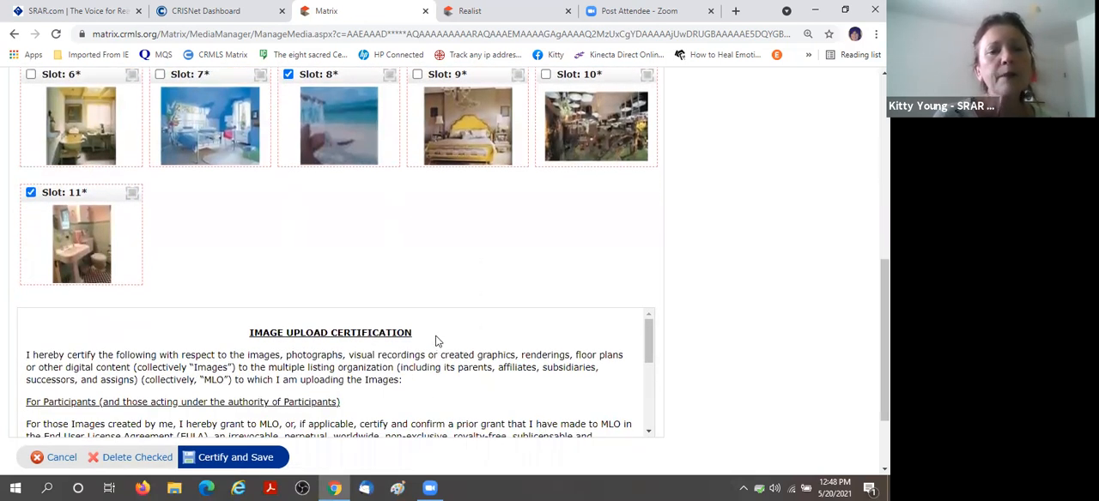
click(142, 462)
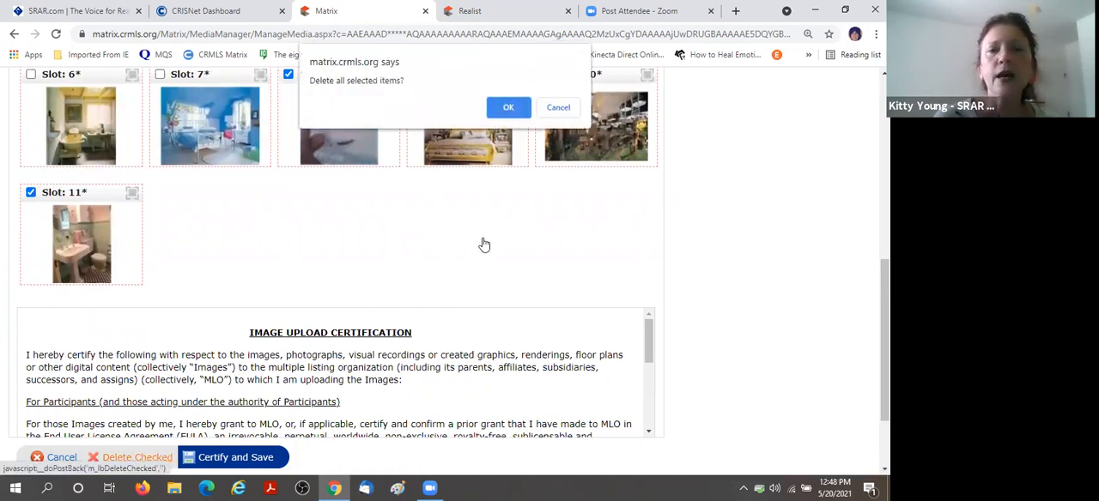
click(508, 109)
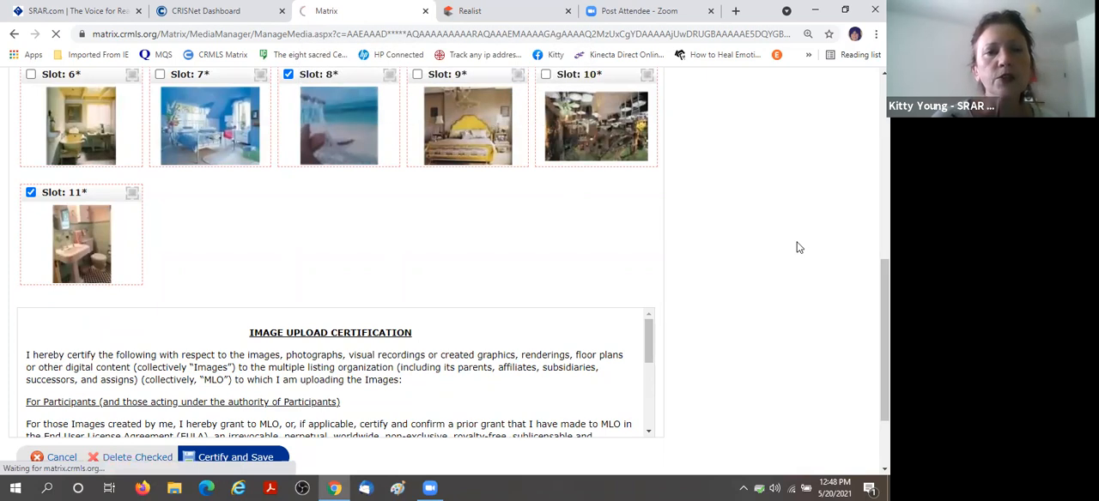
Rotate the upside-down patio photo in slot 9 clockwise by 180 degrees and save it.
scroll(790, 249, down, 3)
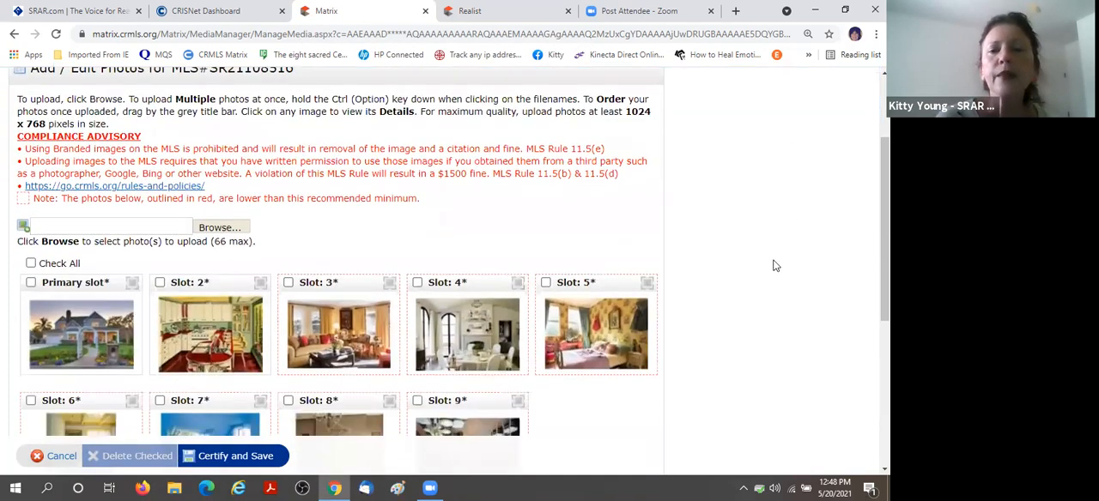
scroll(765, 292, down, 2)
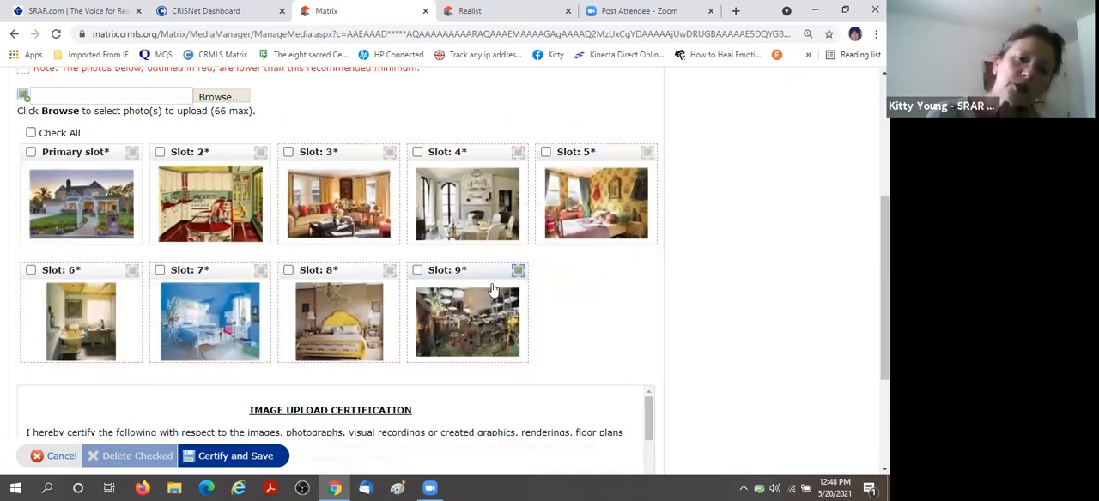
click(468, 326)
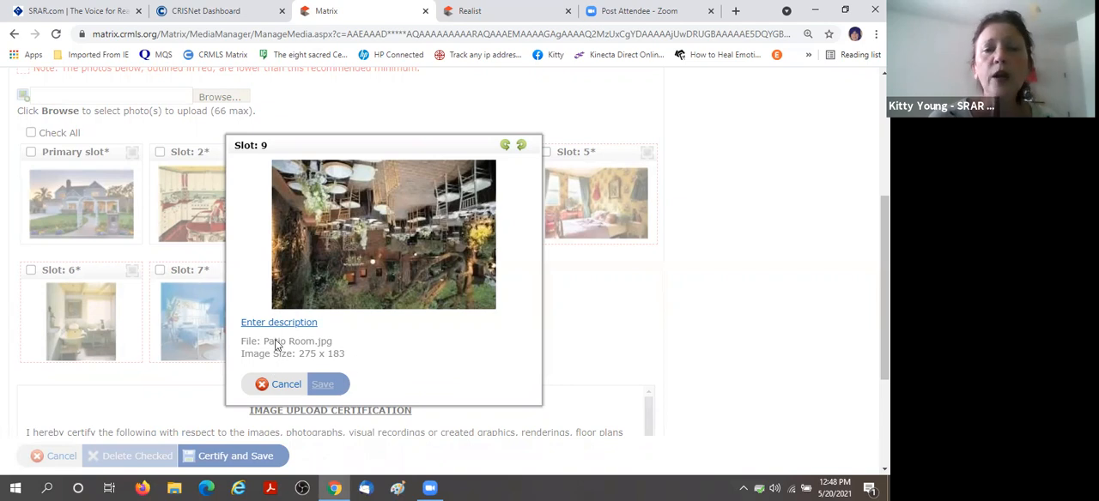
click(521, 147)
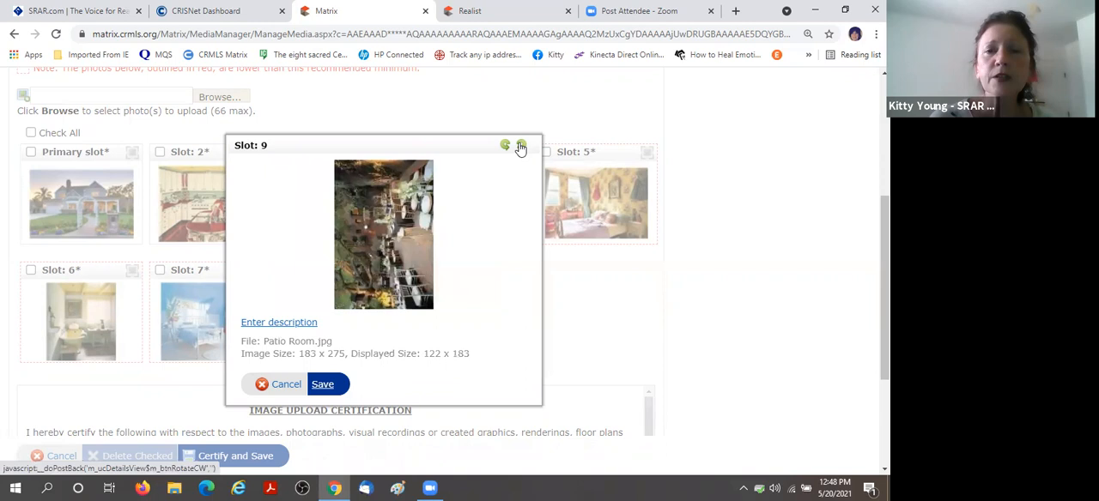
click(520, 147)
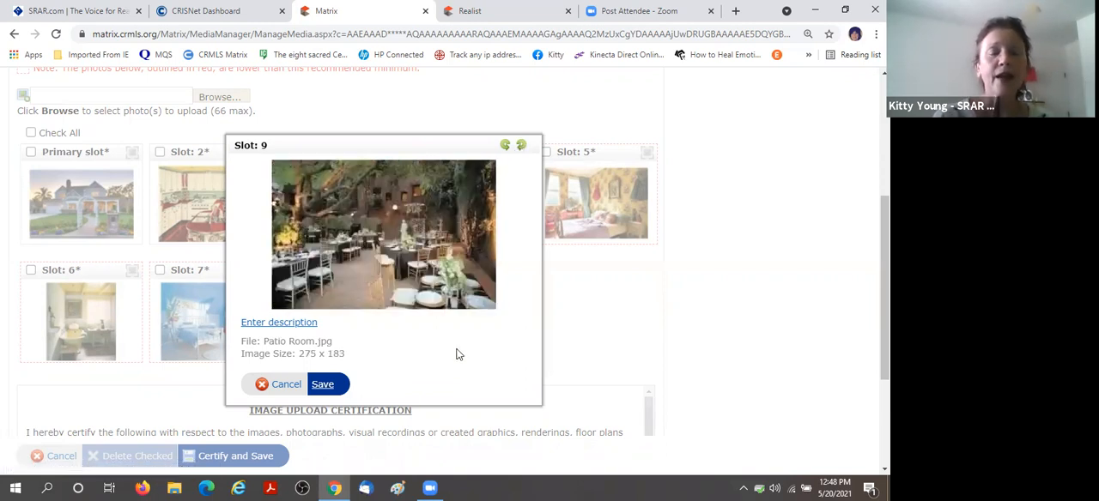
click(324, 387)
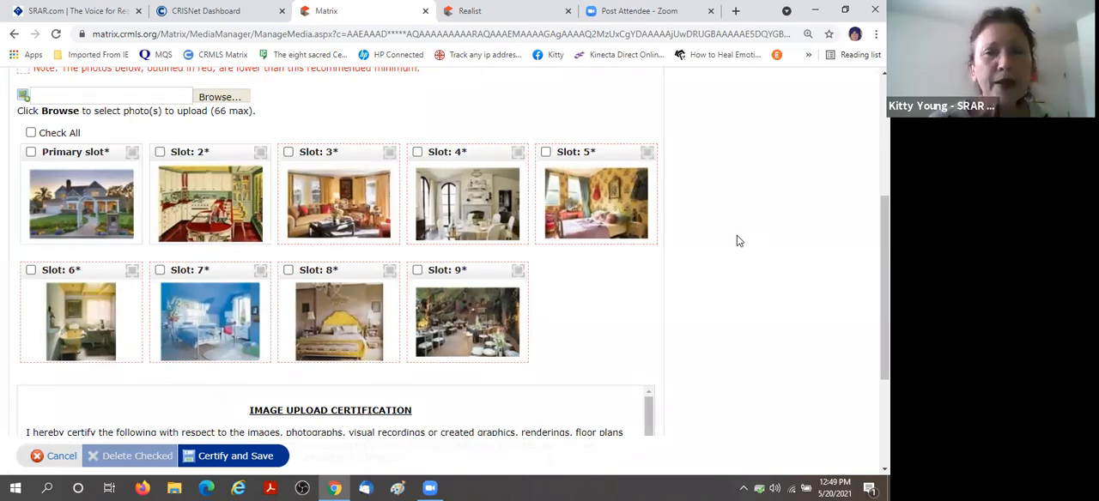
Add the description "Red vintage kitchen" to the kitchen photo in slot 2 and save it.
click(221, 200)
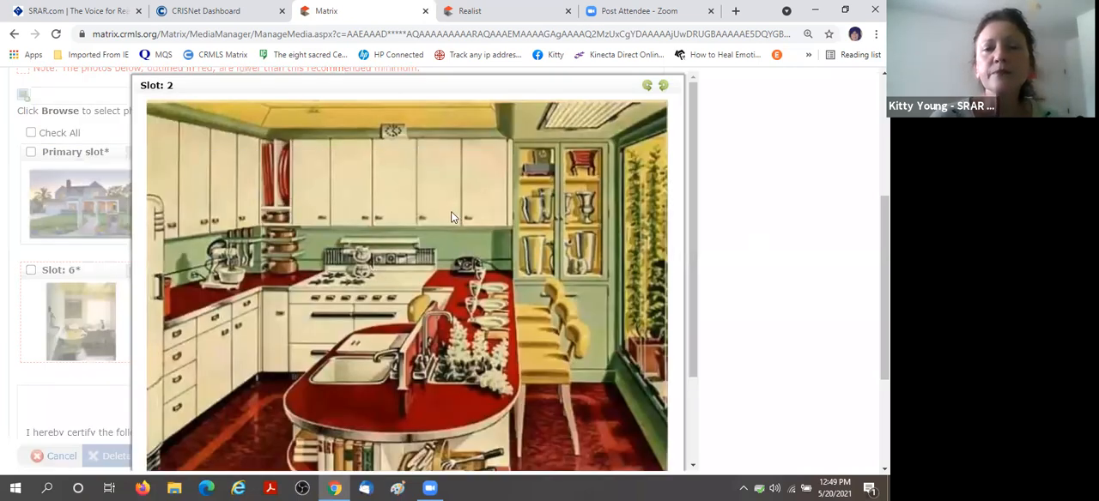
scroll(450, 223, down, 2)
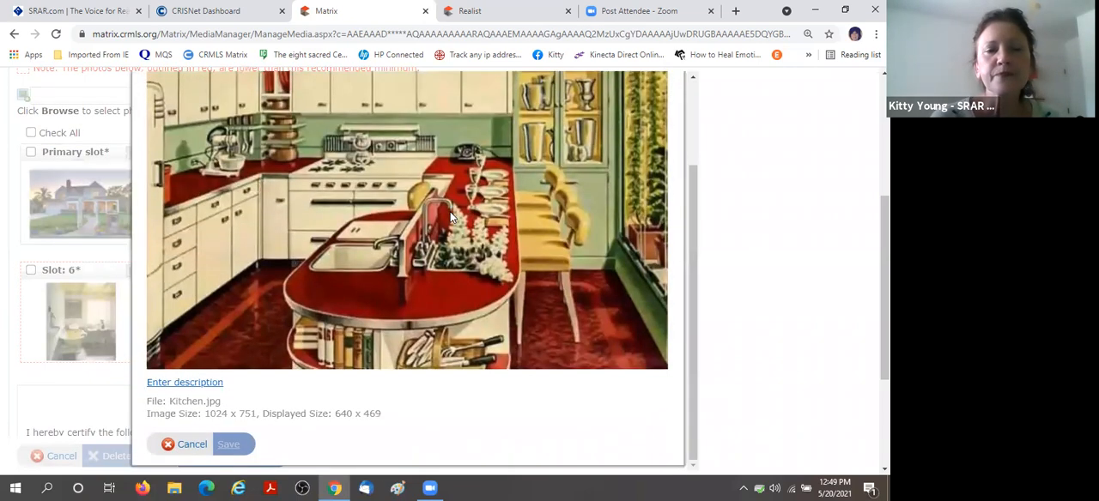
click(197, 386)
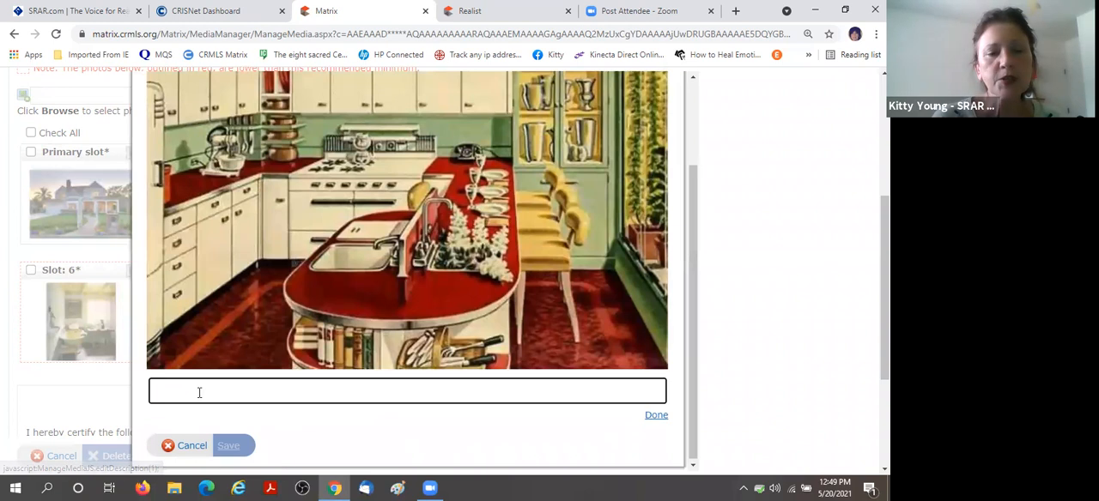
text(Re)
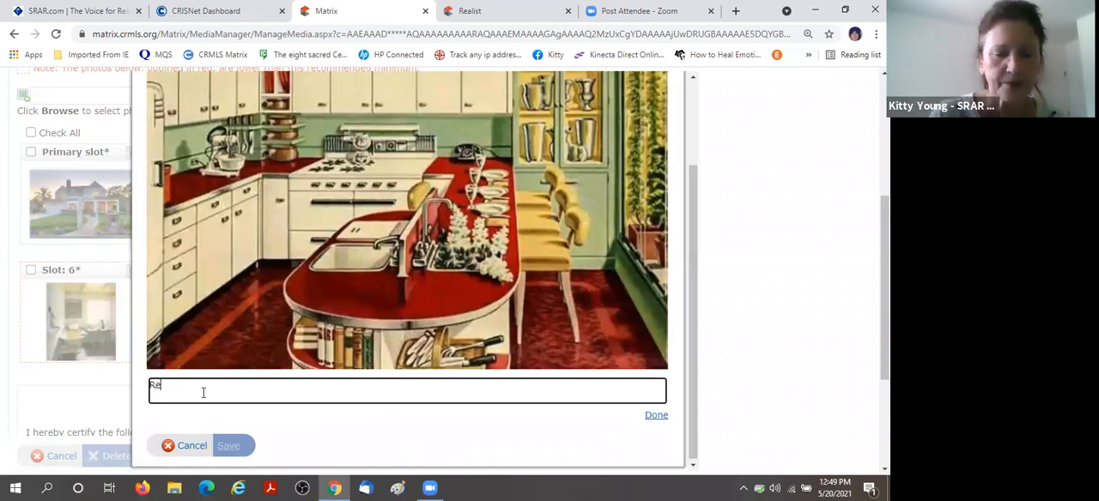
text(d vintage kitchen)
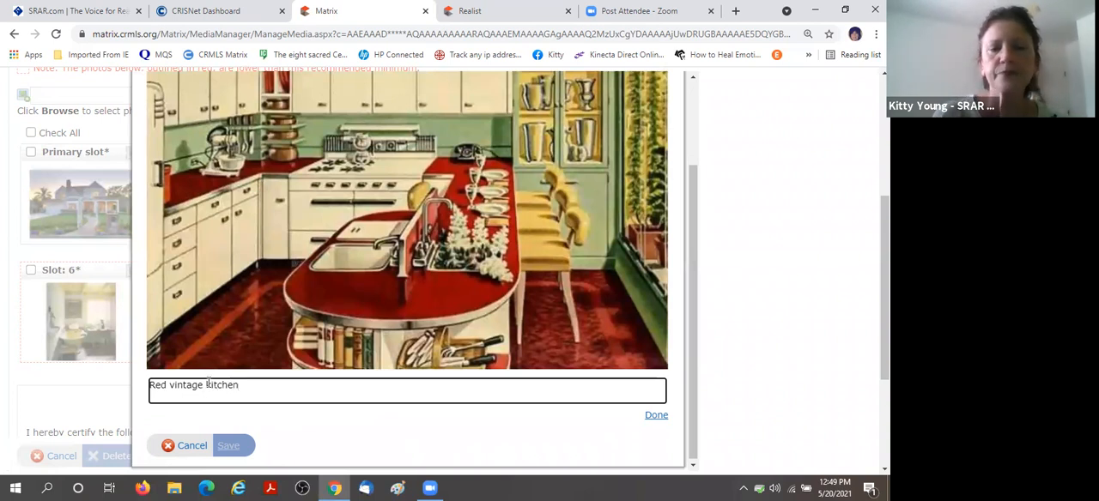
click(655, 416)
click(232, 446)
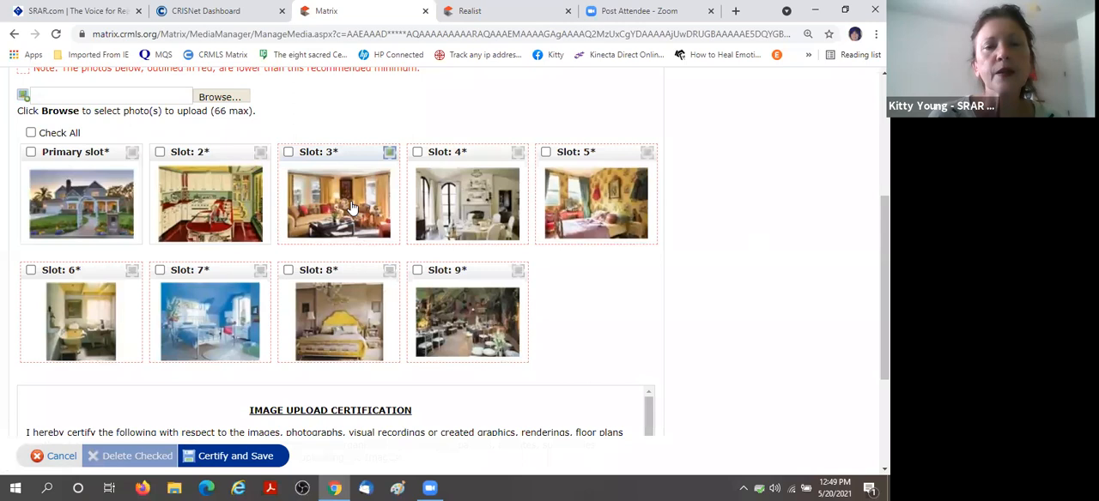
Add the description "Cozy family room off of kitchen" to the living room photo in slot 3 and save it.
click(352, 208)
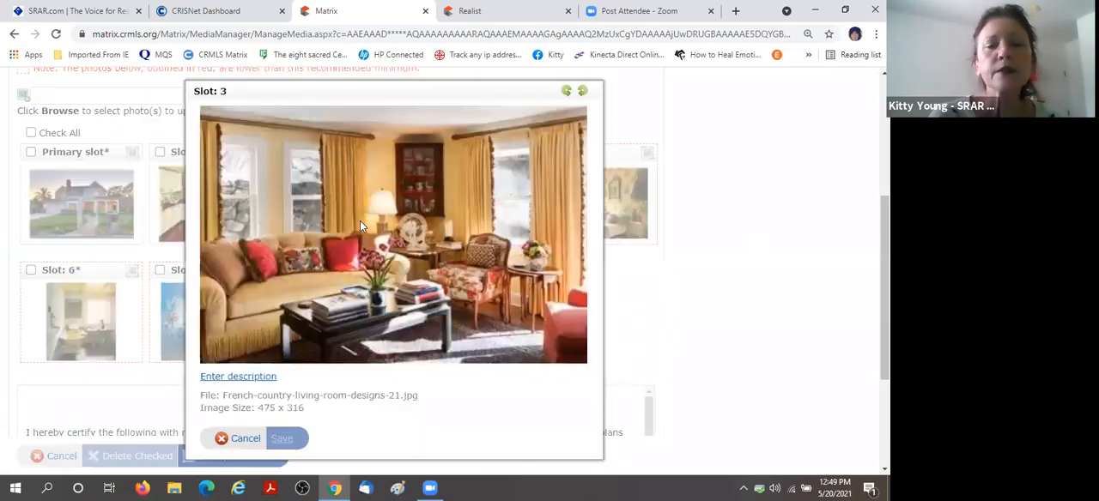
click(243, 378)
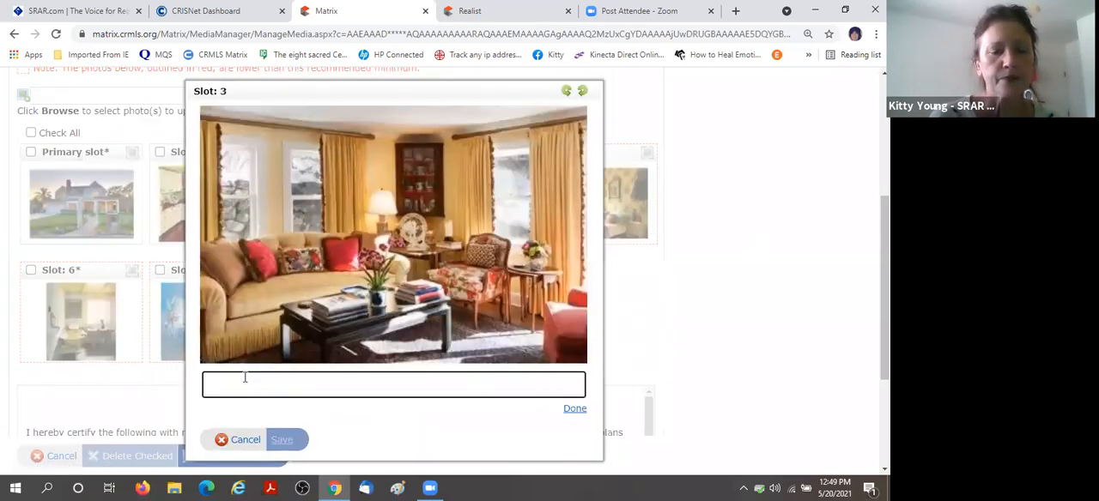
text(Cozy f)
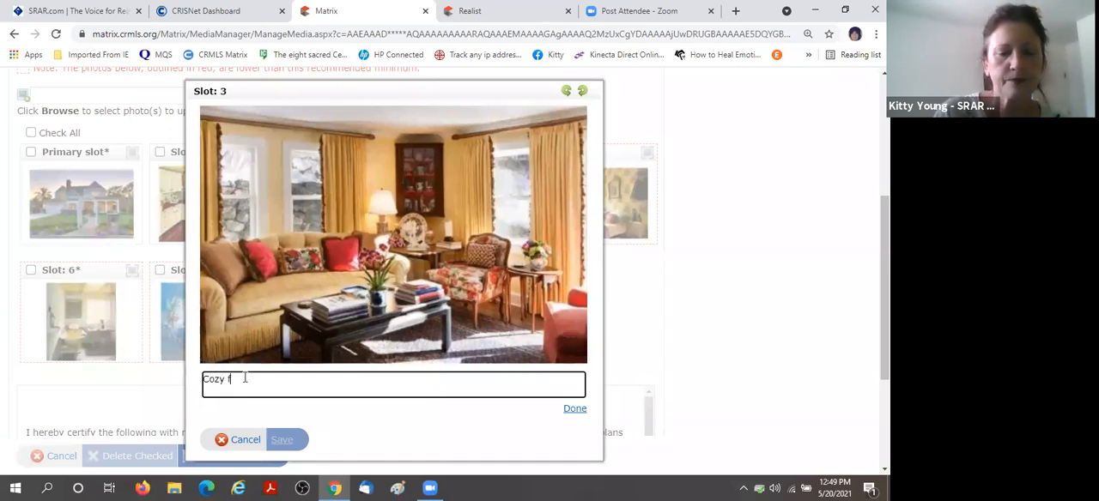
text(amily roo)
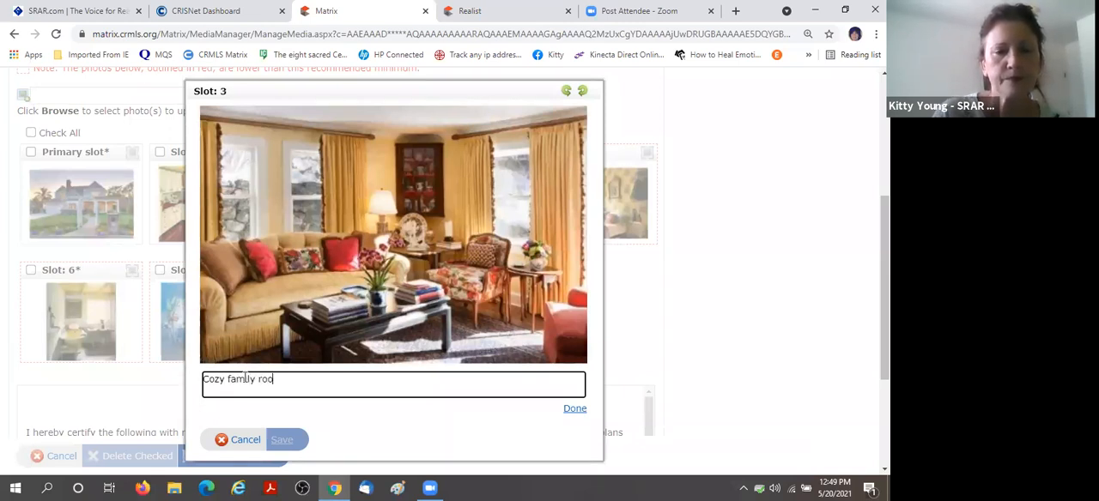
text(m off of kitchen)
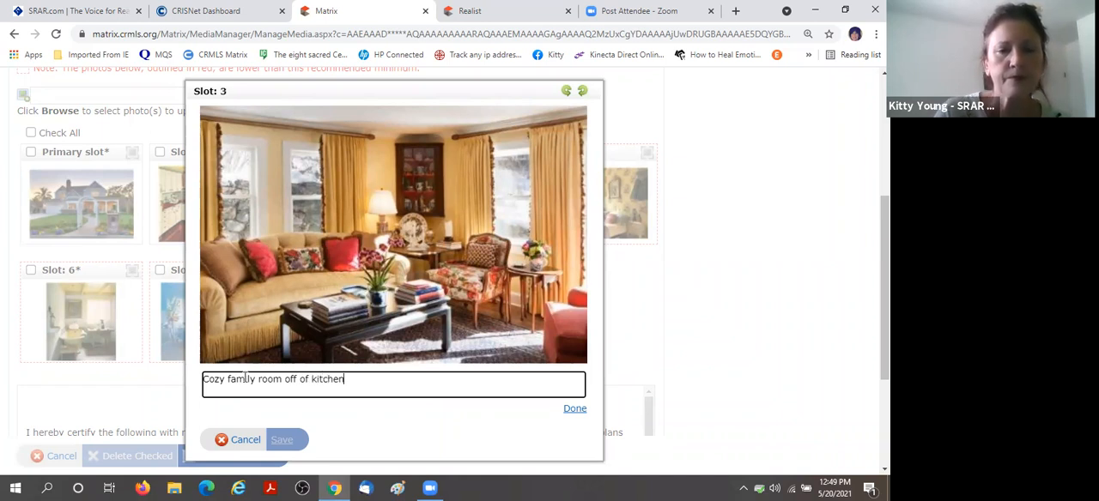
click(575, 410)
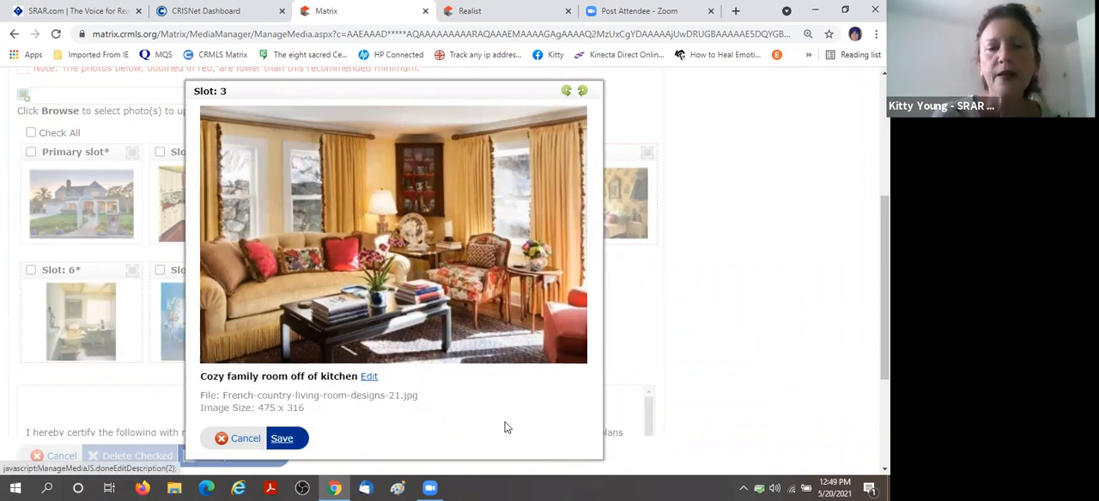
click(301, 440)
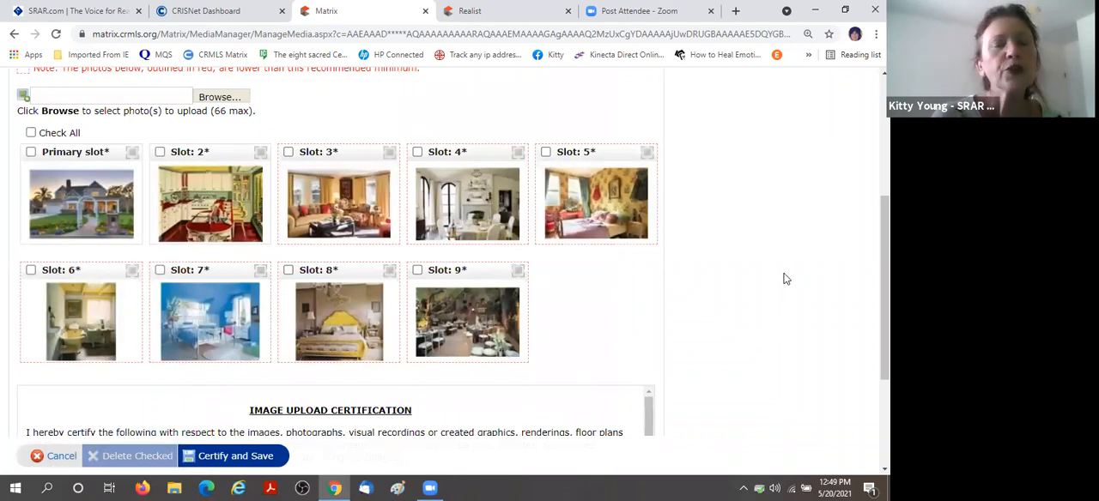
Certify and save the uploaded photos, and open the updated listing from its listing ID.
scroll(782, 278, down, 3)
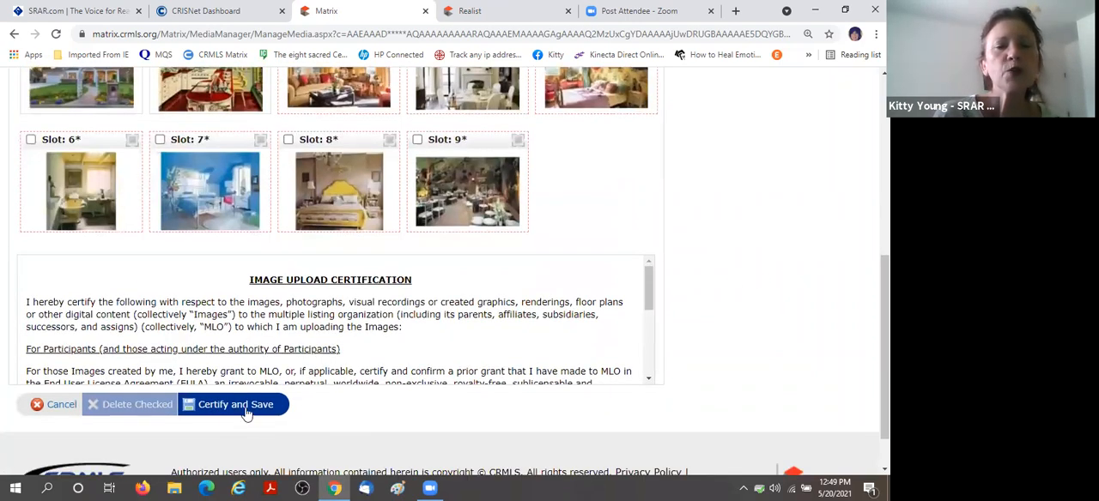
click(238, 410)
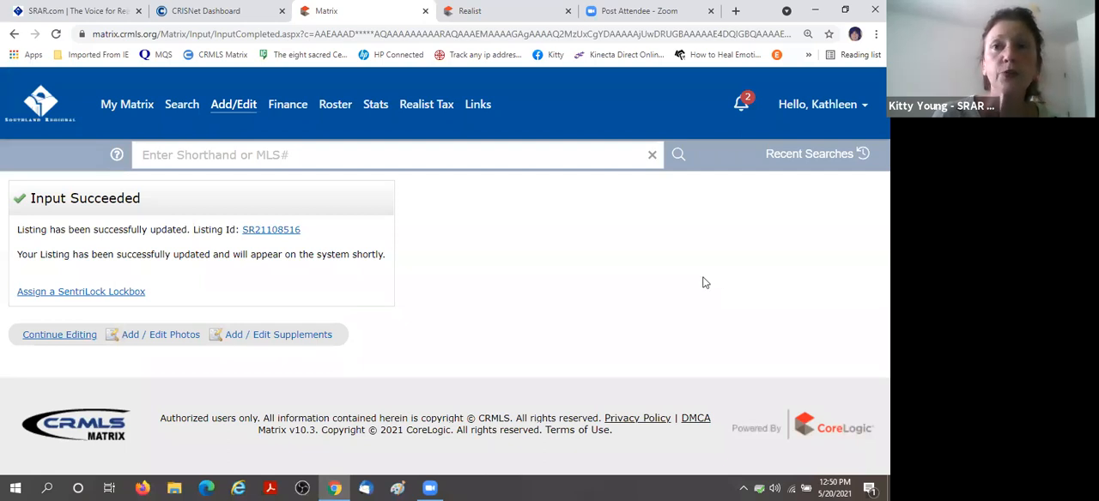
click(276, 232)
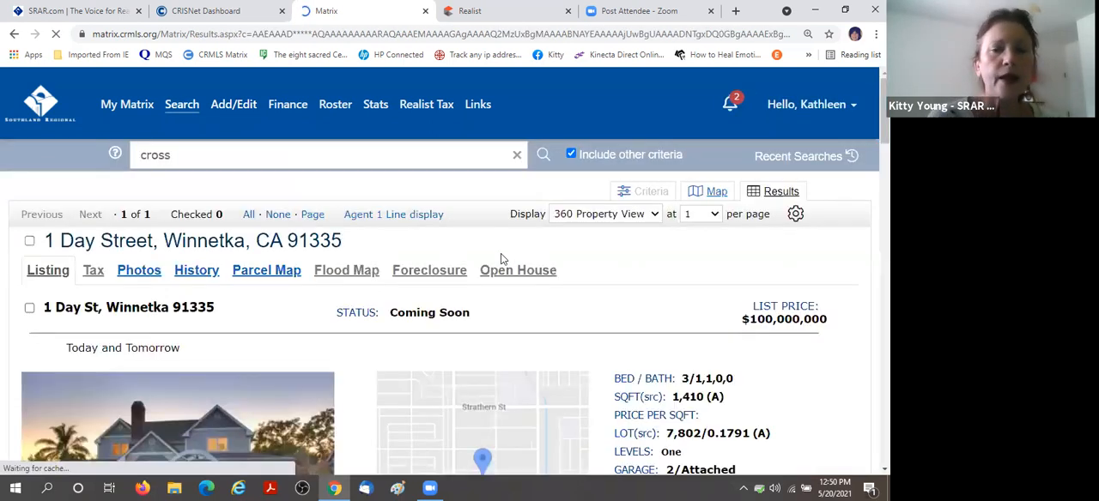
Review the first four listing photos with their captions, and examine the property detail sections from description through listing dates.
scroll(551, 264, down, 3)
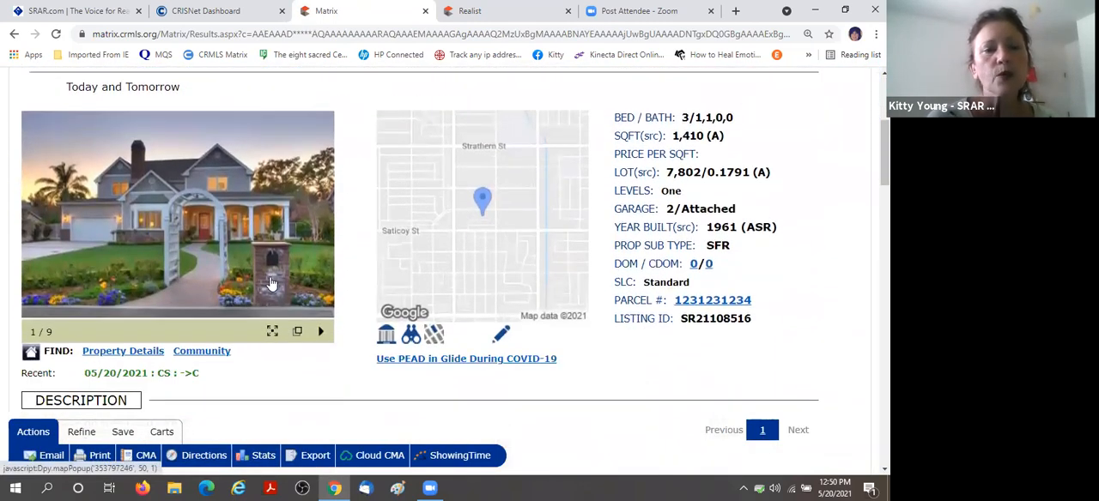
click(321, 229)
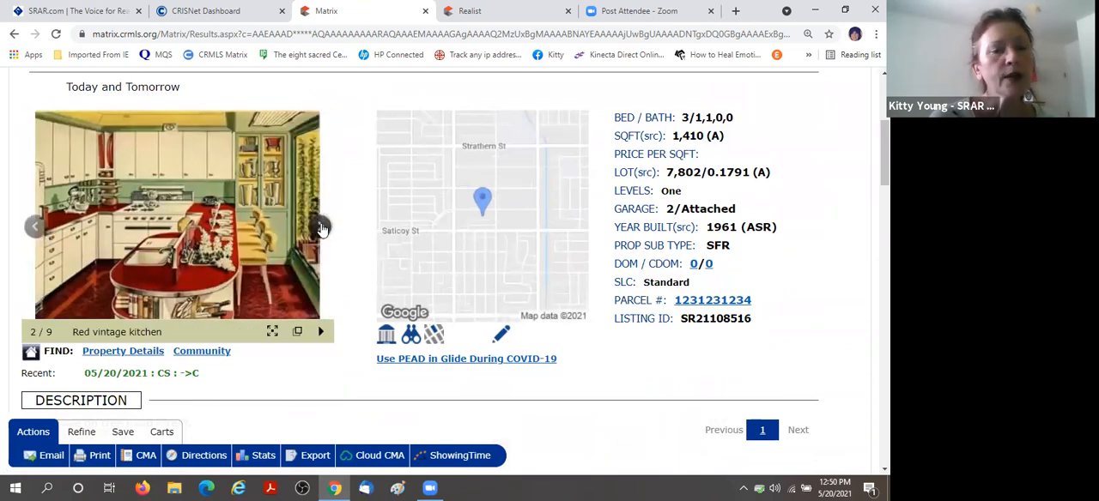
click(321, 229)
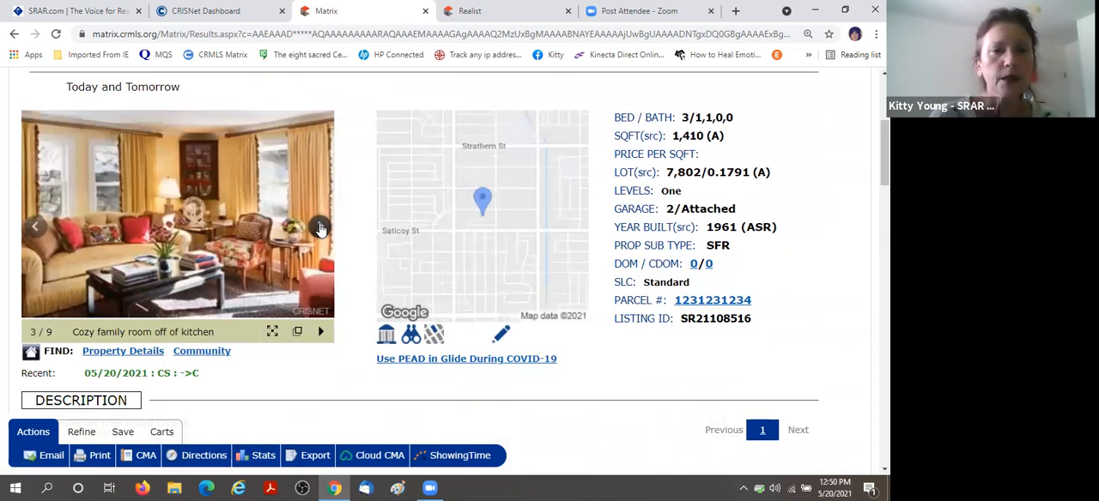
click(321, 229)
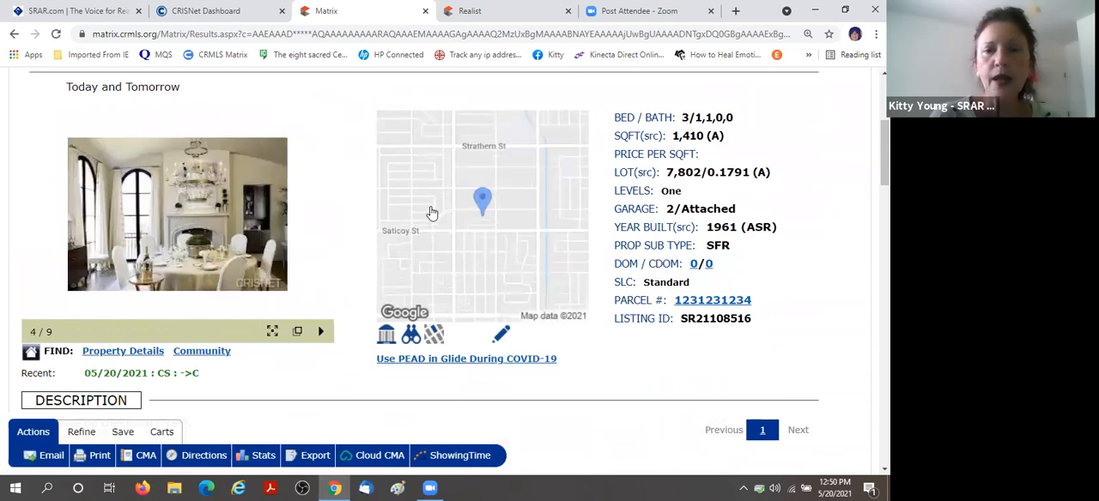
scroll(540, 249, down, 3)
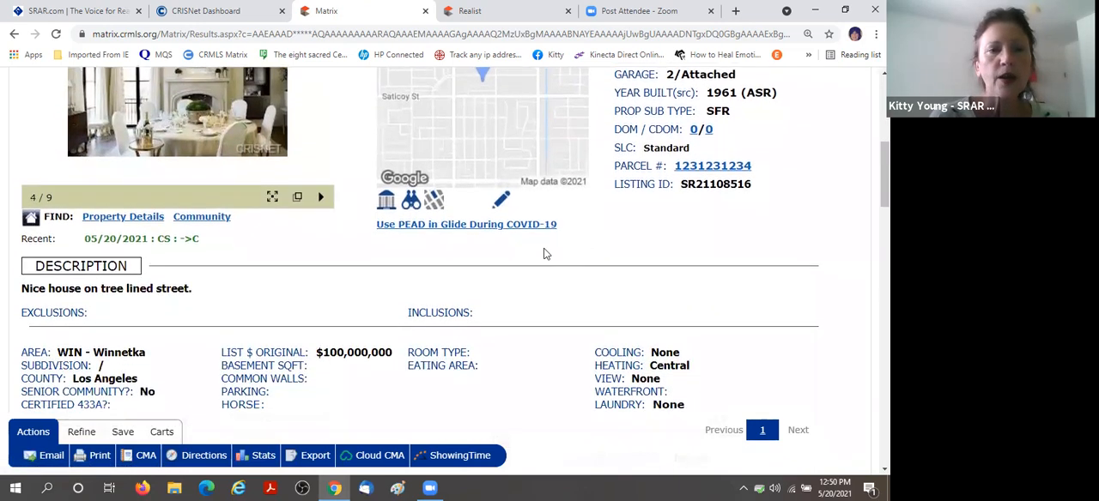
scroll(515, 209, down, 3)
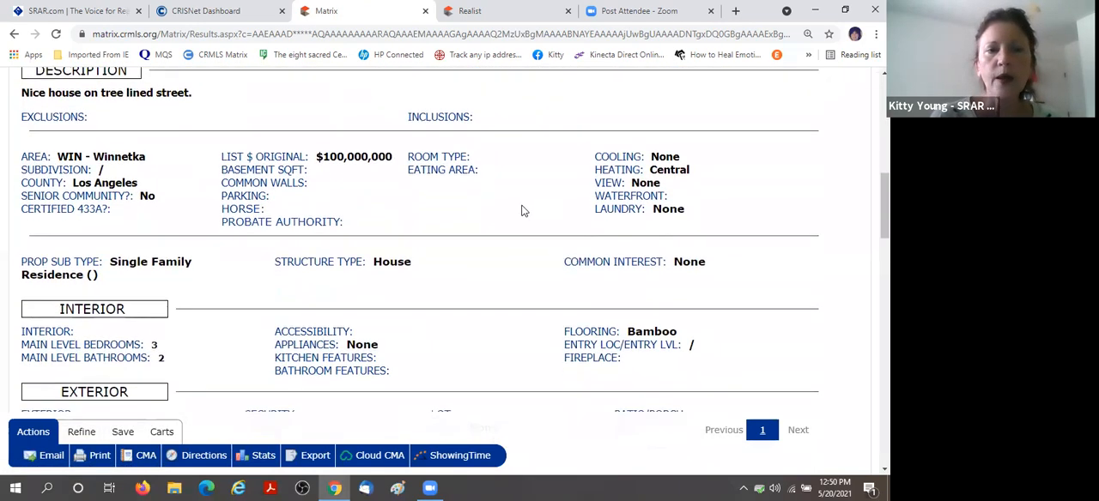
scroll(520, 210, down, 6)
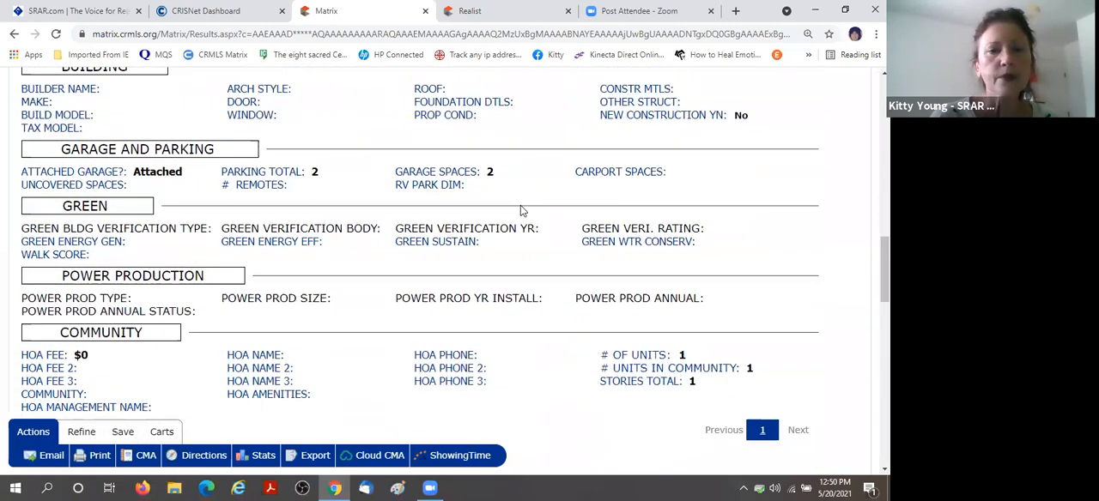
scroll(520, 210, down, 1)
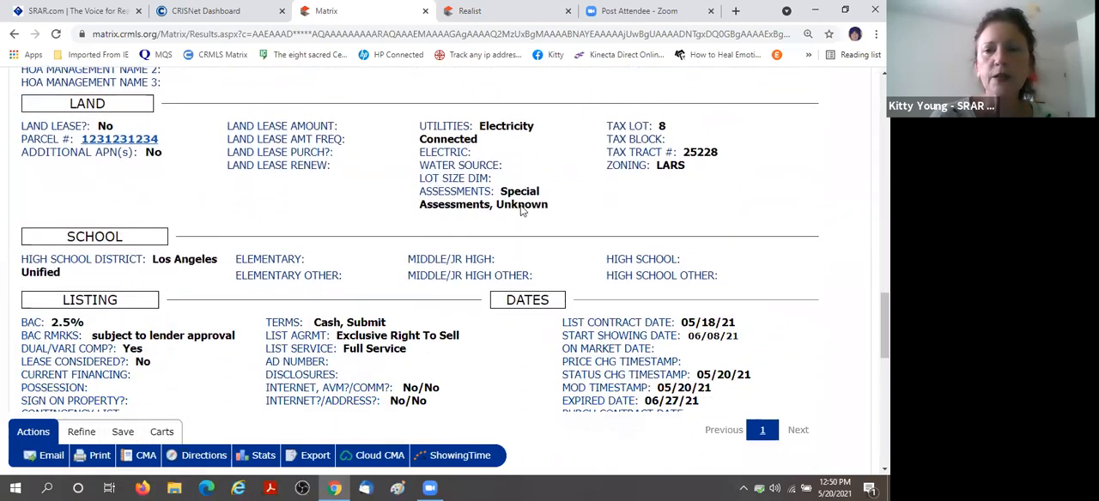
scroll(520, 210, down, 3)
scroll(428, 239, up, 15)
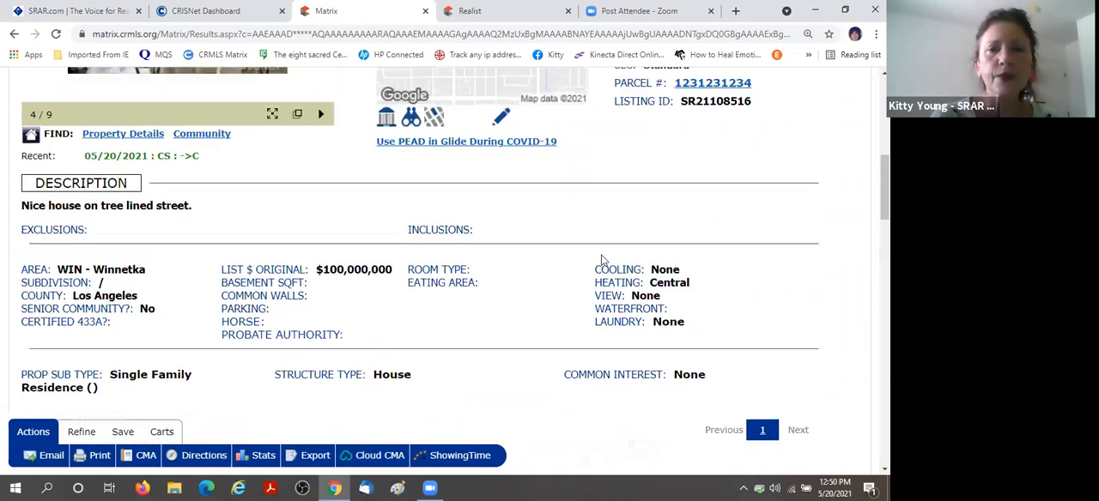
scroll(601, 260, up, 3)
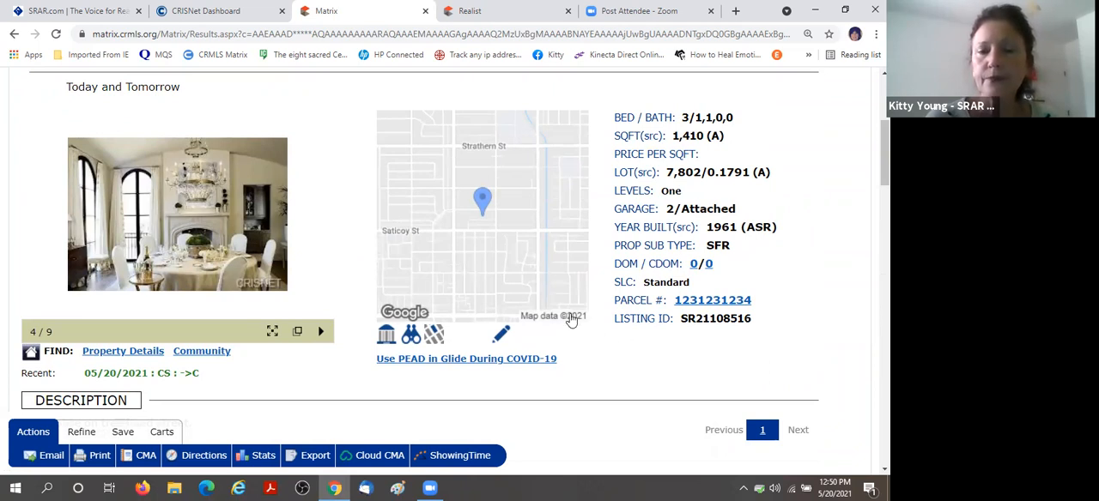
Open the listing for editing and choose the Change to Pending form.
click(500, 336)
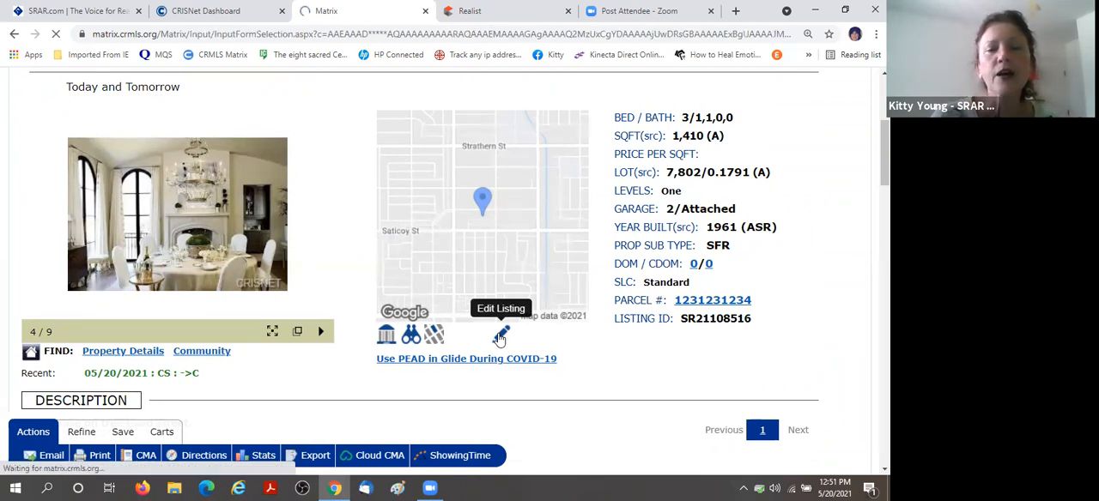
scroll(613, 289, down, 2)
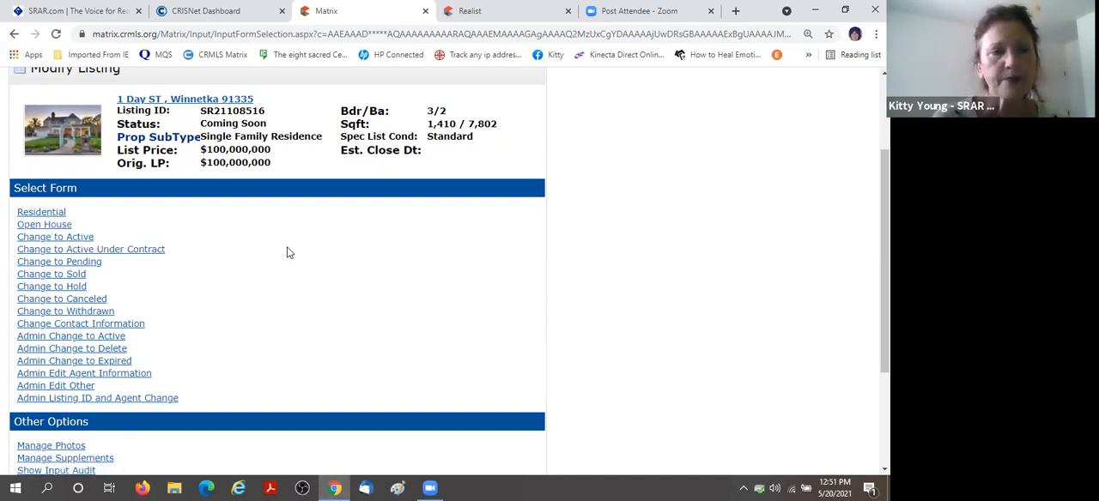
scroll(292, 249, down, 1)
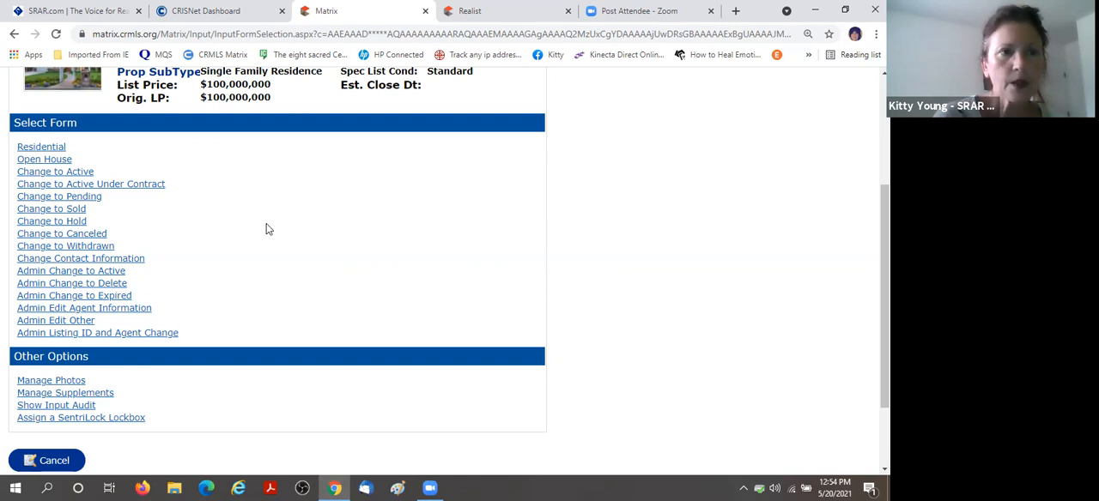
click(83, 201)
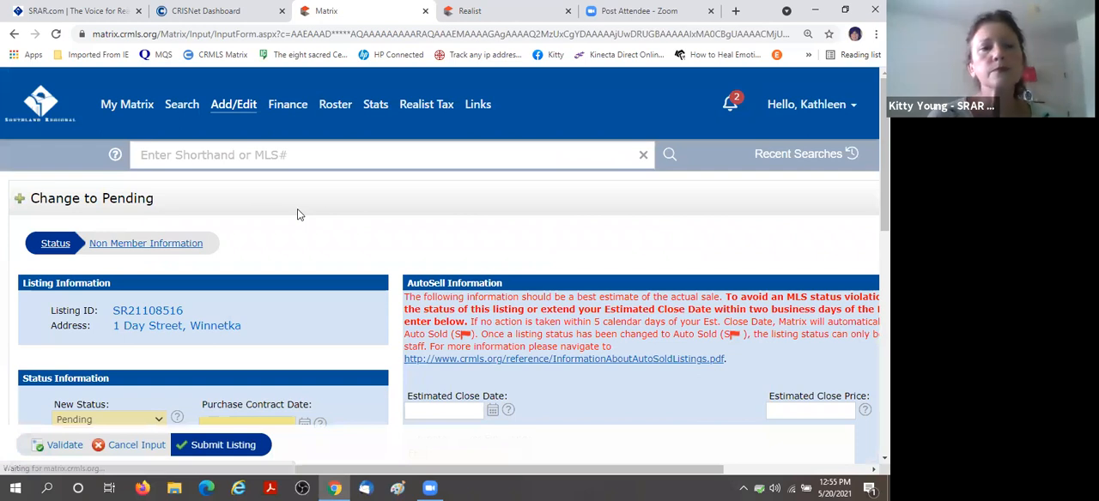
Set the purchase contract date to 05/19/2021 in the pending form's status information.
scroll(296, 209, down, 3)
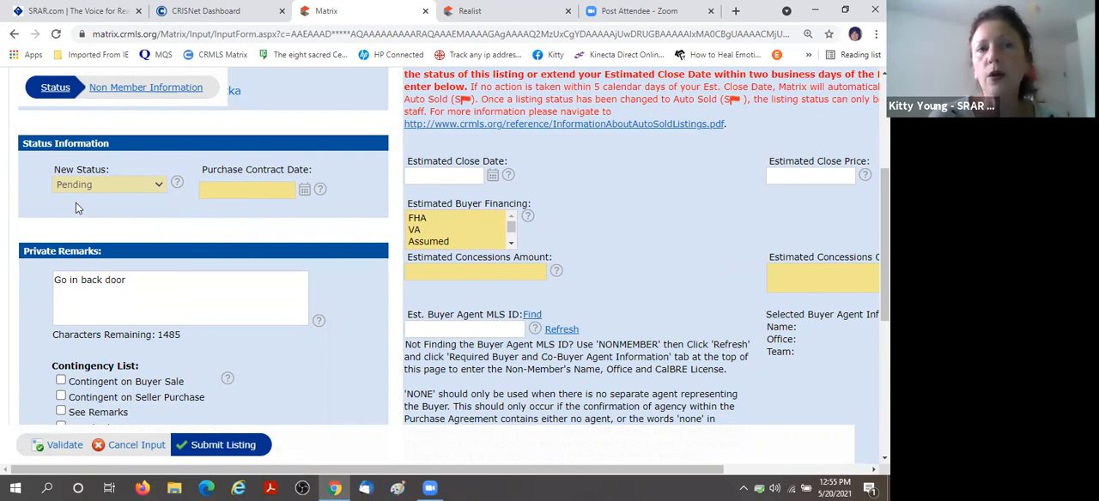
click(243, 188)
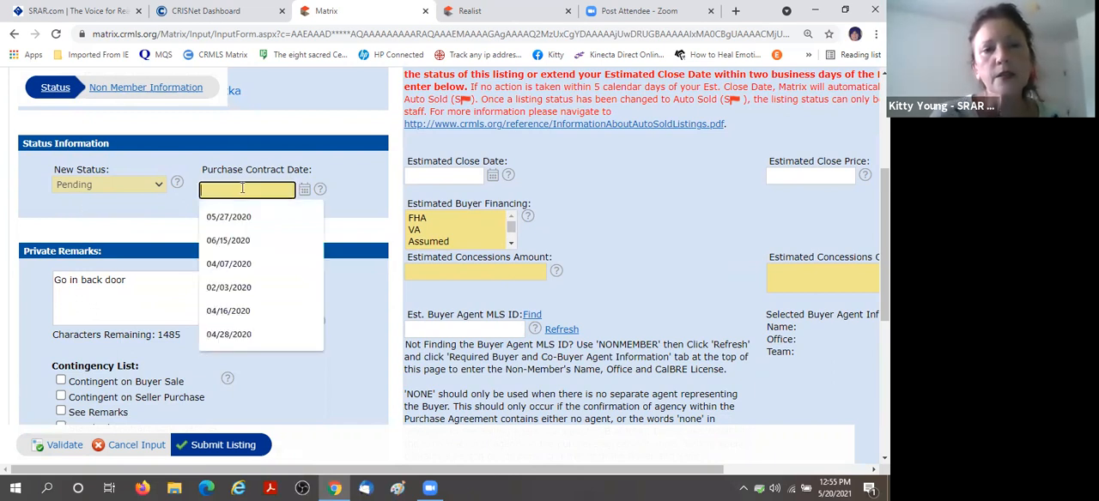
click(303, 190)
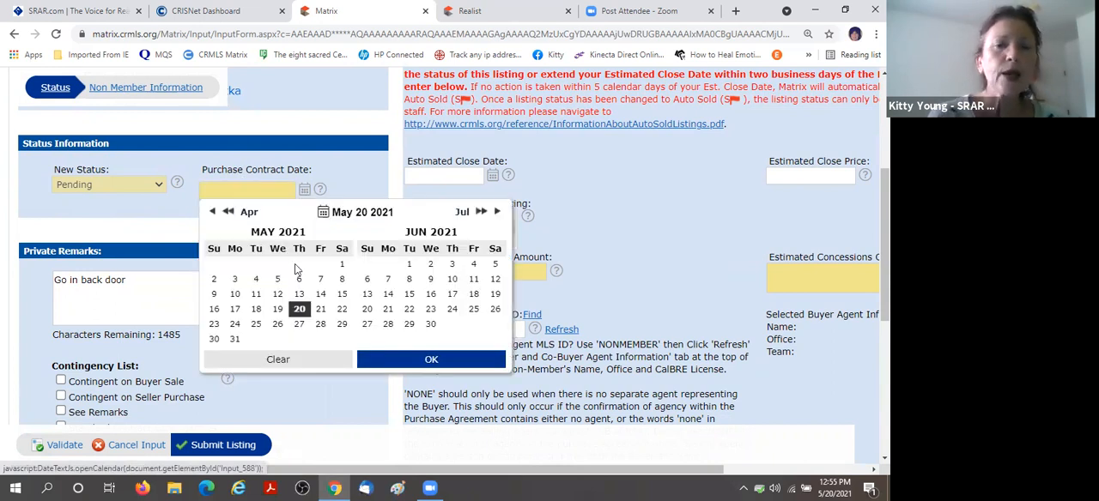
click(279, 311)
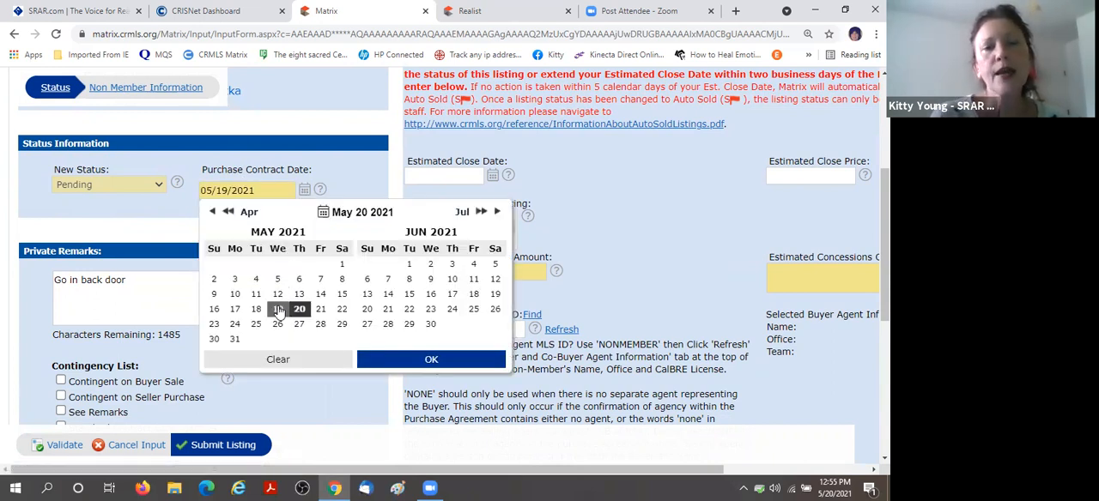
click(383, 359)
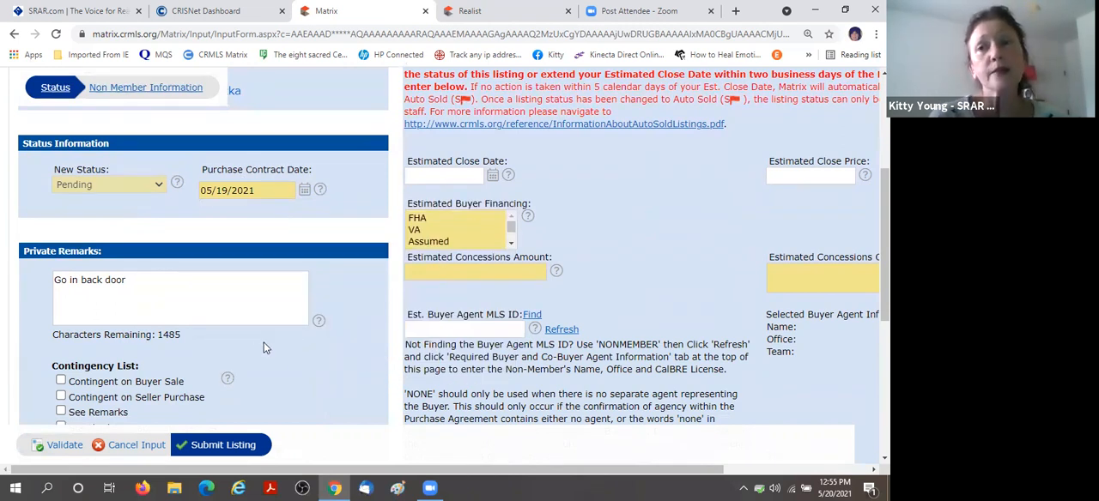
Set the estimated close date to 05/20/2021 in the AutoSell information.
click(443, 175)
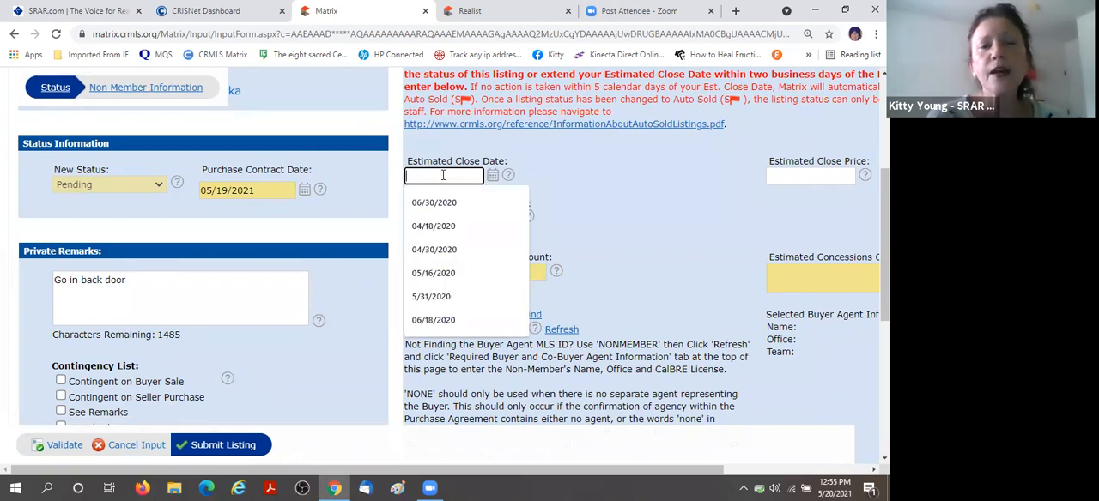
click(493, 176)
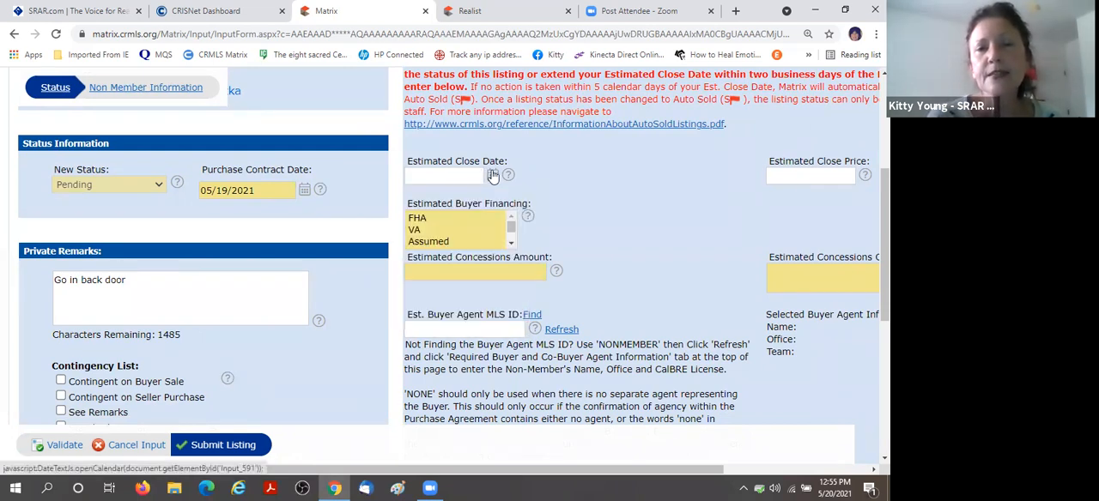
click(494, 175)
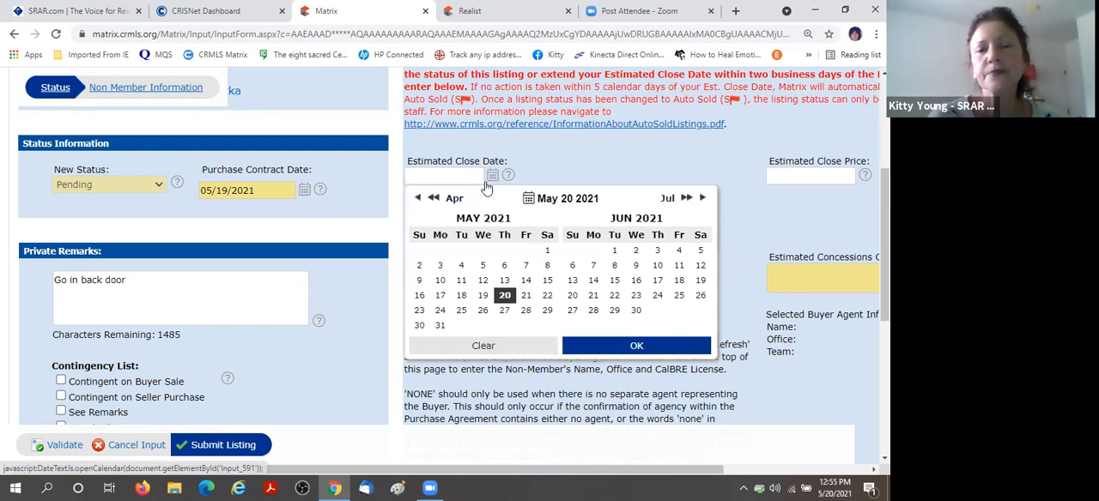
click(505, 296)
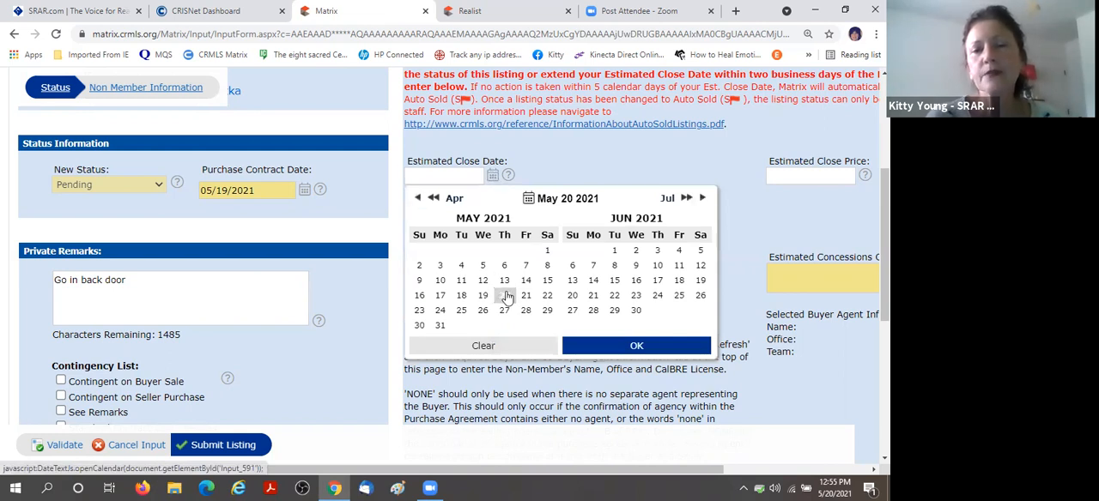
click(631, 346)
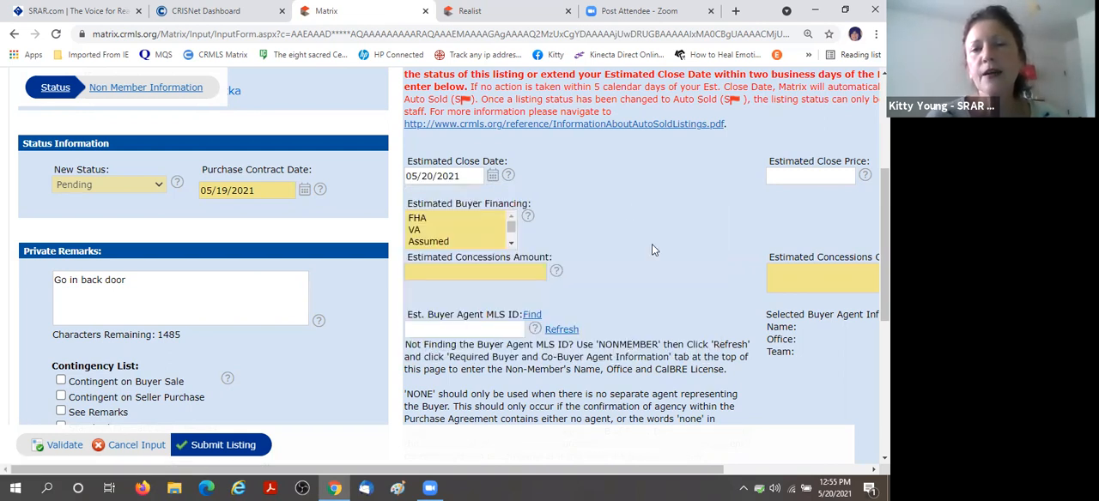
Set the estimated close date to 05/22/2021 in the AutoSell information.
click(491, 175)
click(547, 296)
click(651, 346)
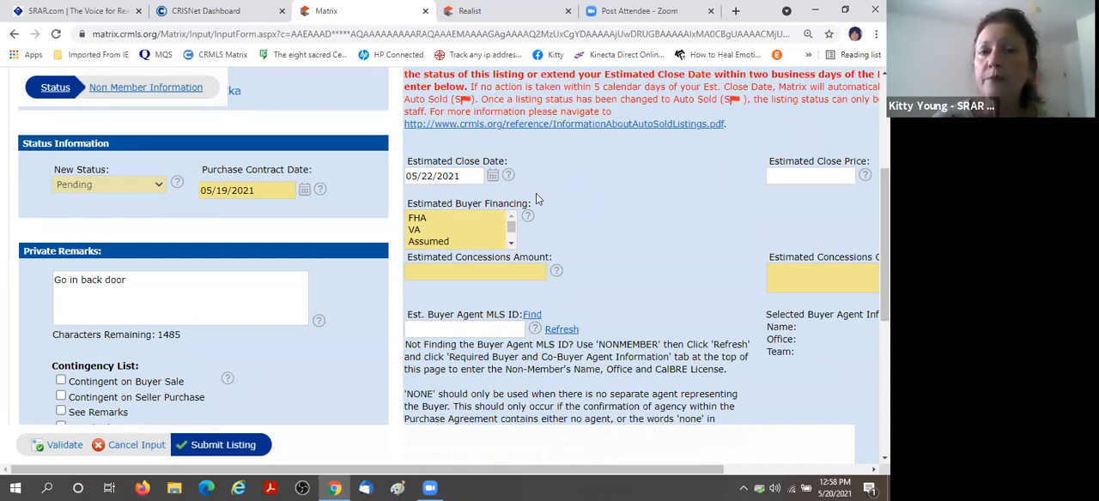
Choose Cash as the estimated buyer financing and fill in the estimated concessions with amount 0 and the text NONE.
click(511, 244)
click(414, 241)
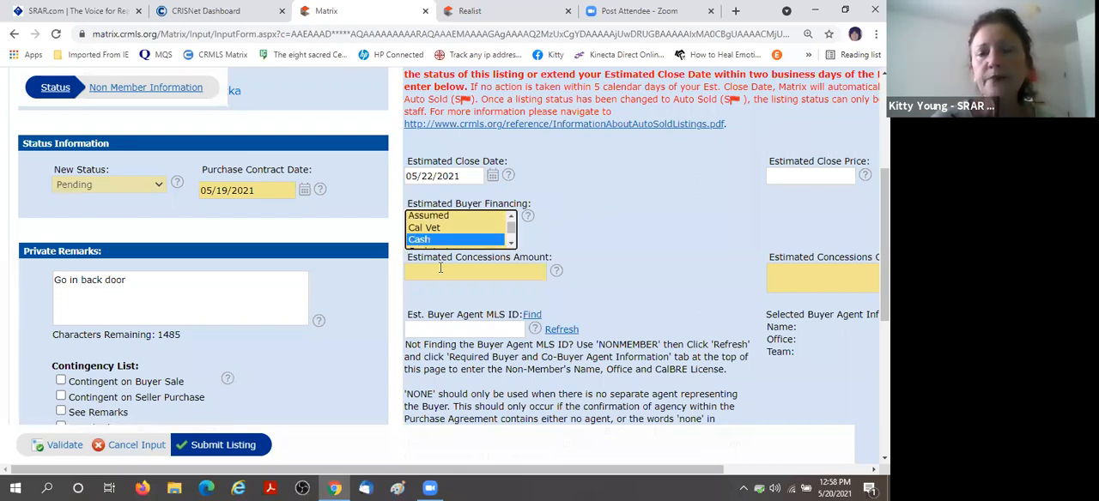
click(446, 272)
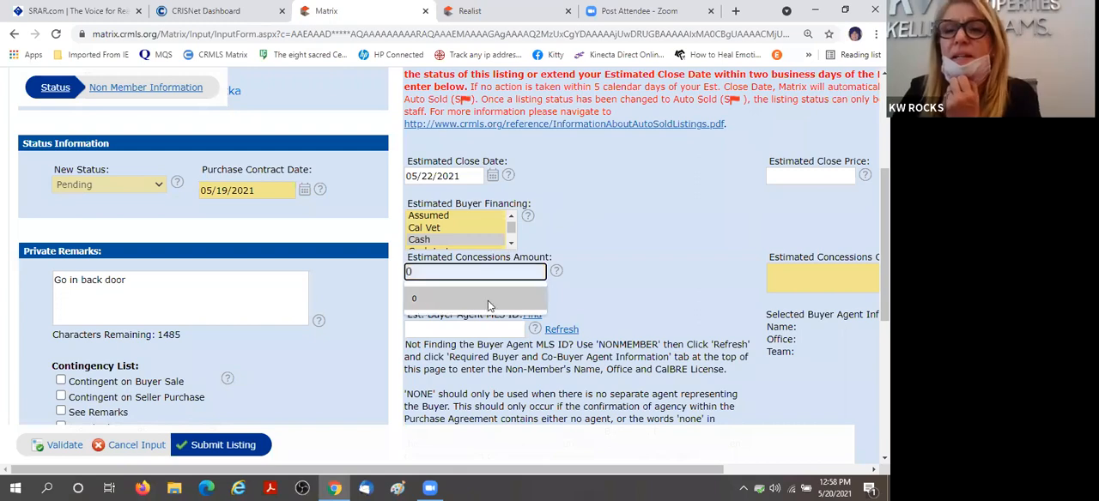
click(487, 300)
click(796, 279)
text(NONE)
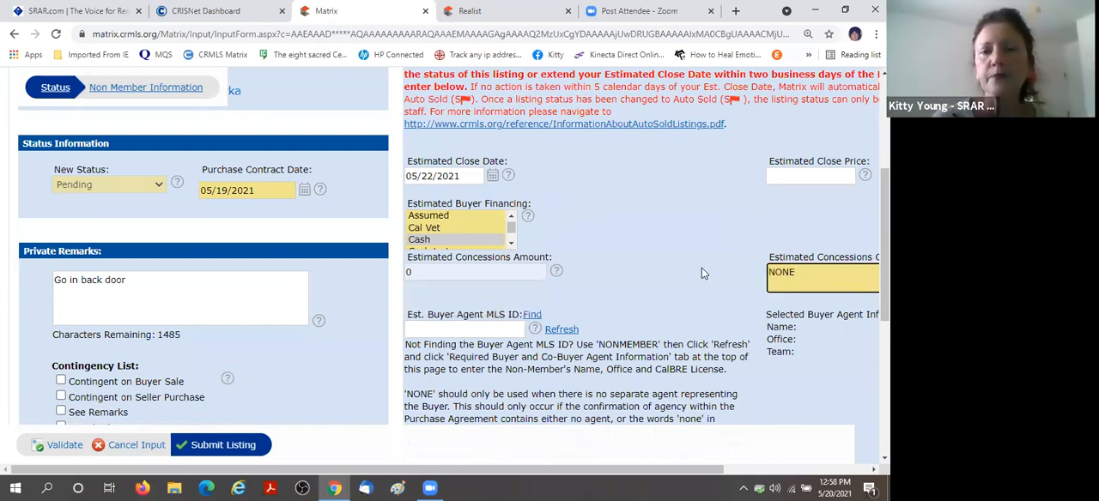
Enter NONMEMBER as the estimated buyer agent MLS ID and validate the pending form.
scroll(639, 249, down, 3)
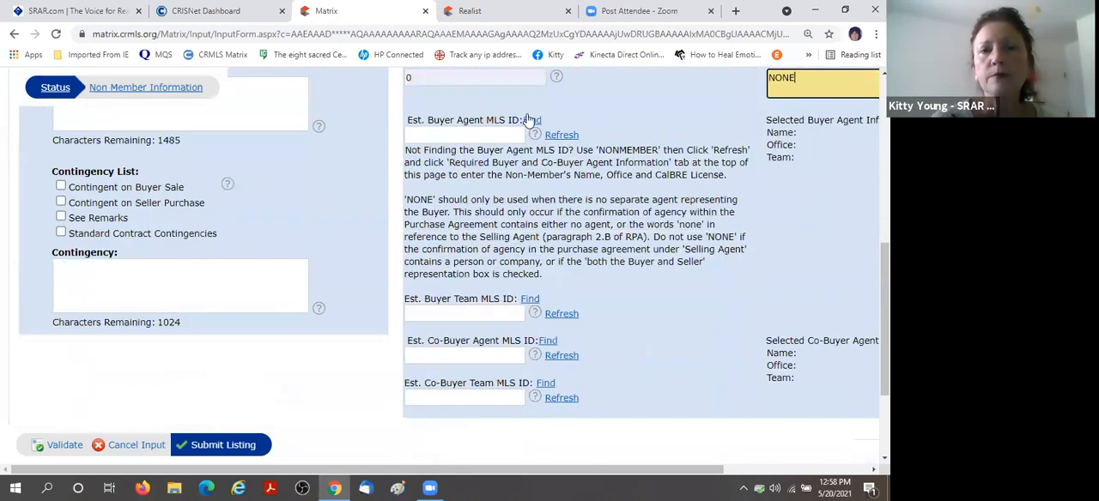
click(437, 133)
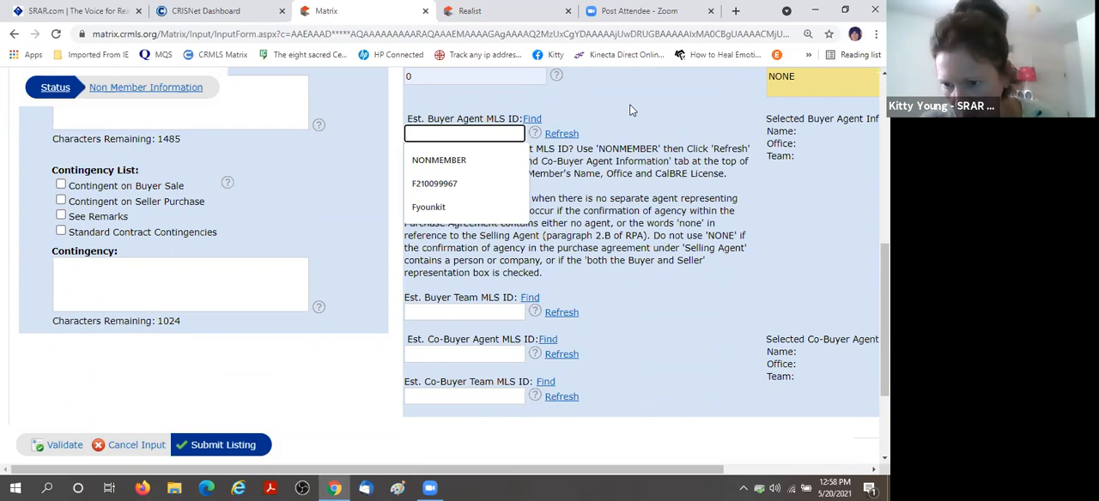
key(Down)
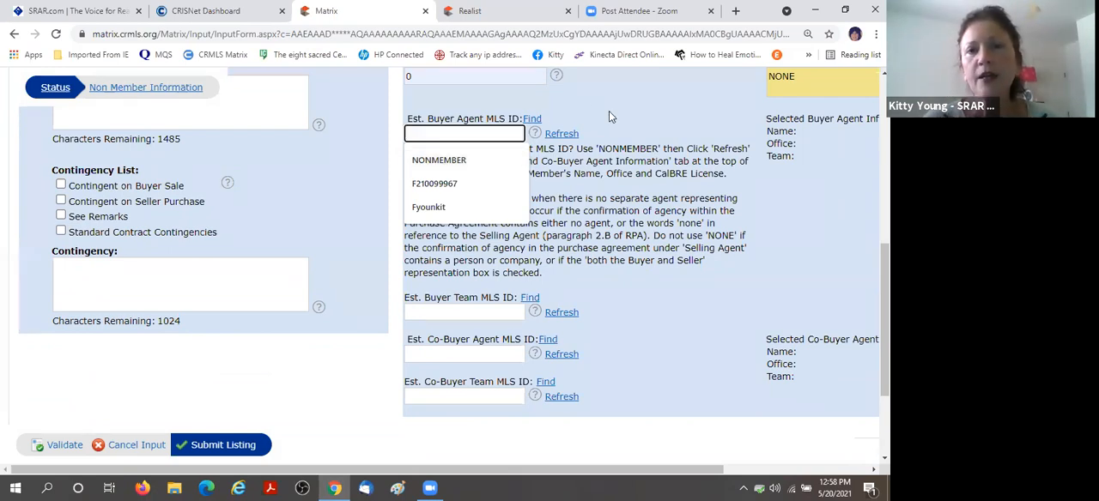
click(610, 113)
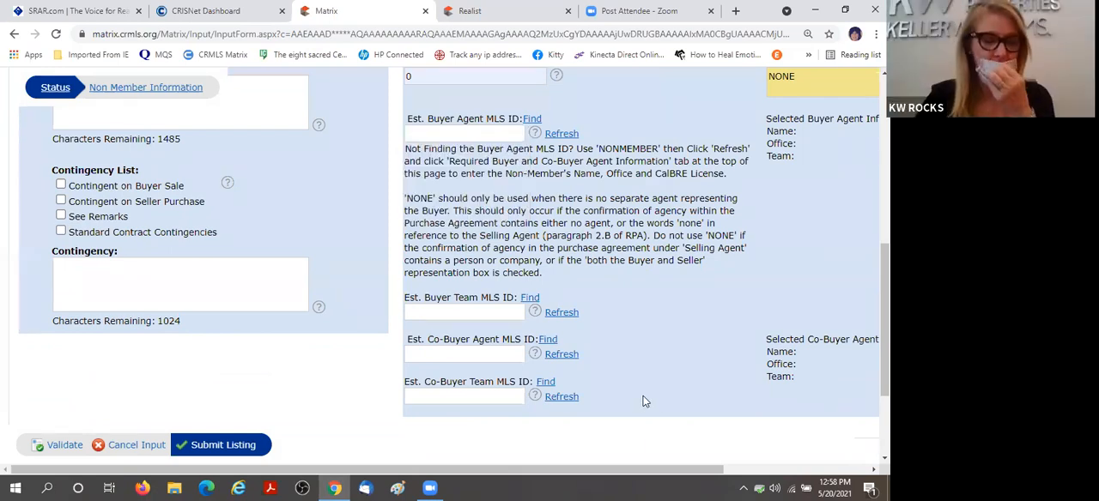
scroll(629, 108, up, 1)
click(458, 197)
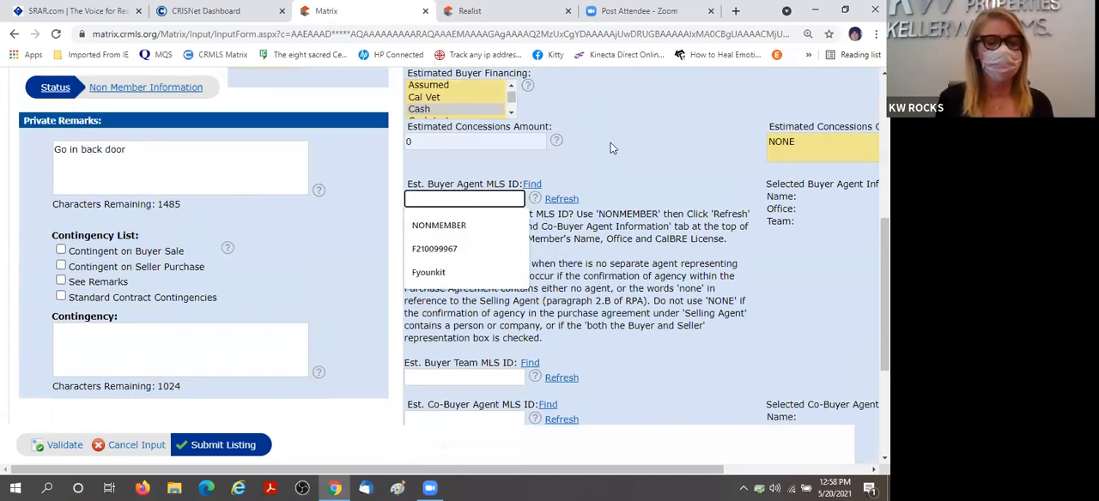
click(437, 226)
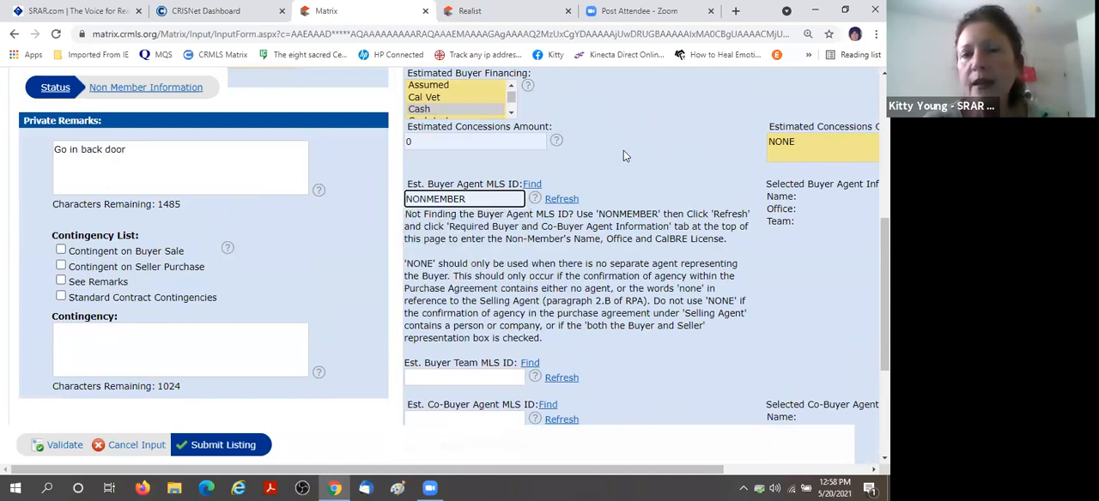
click(58, 447)
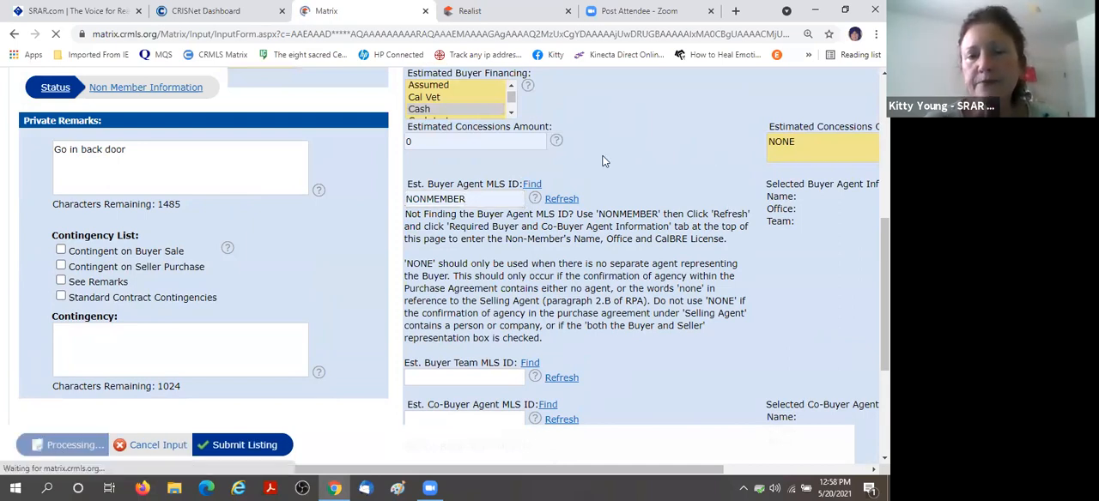
Fill in the buyer agent's state license number under Required Buyer and Co-Buyer Agent Information and validate the form again.
scroll(616, 156, down, 2)
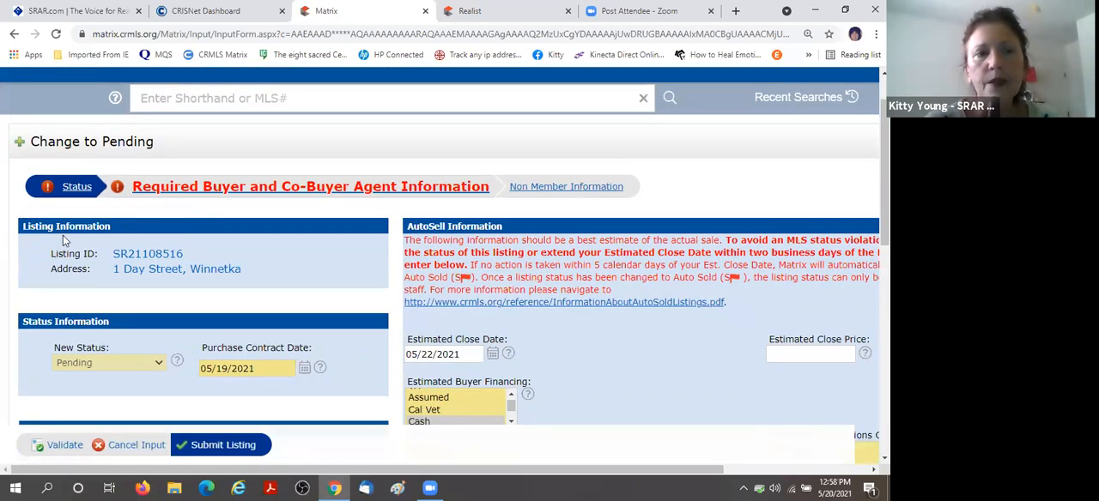
scroll(168, 281, down, 2)
scroll(235, 278, up, 2)
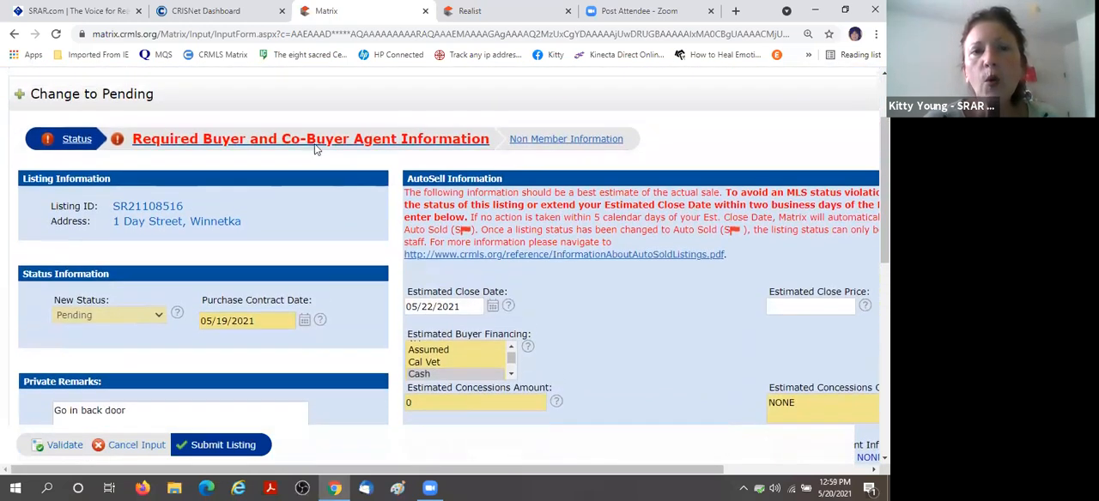
click(298, 141)
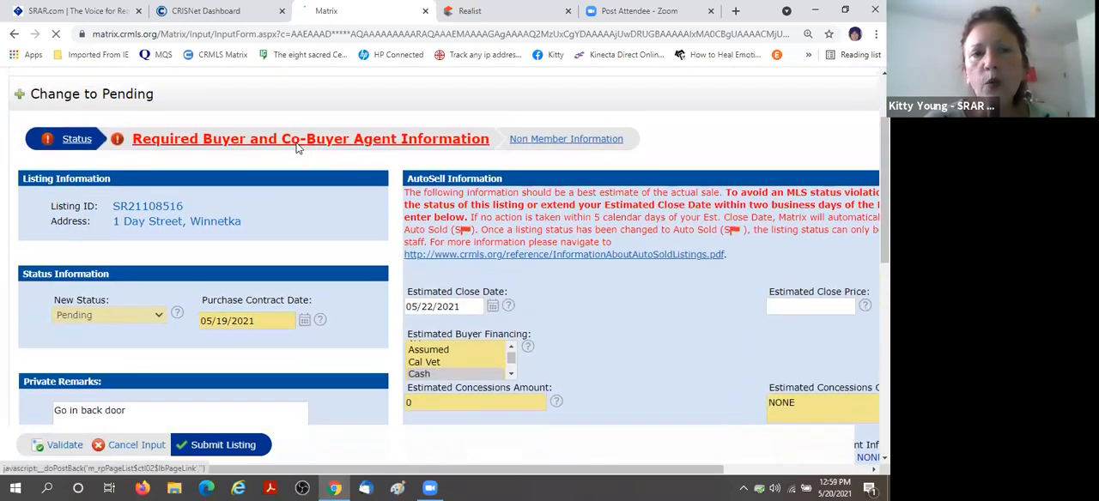
scroll(453, 147, down, 2)
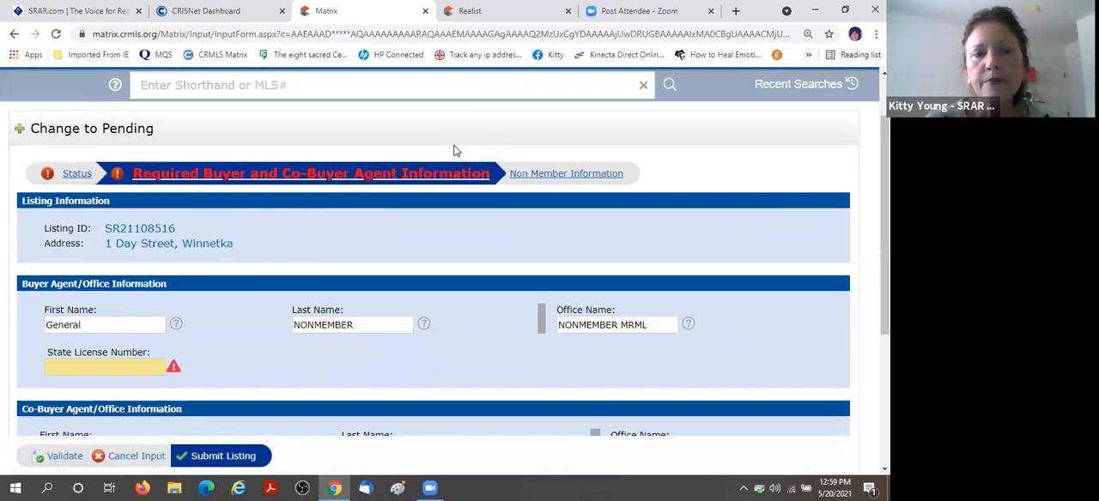
click(73, 198)
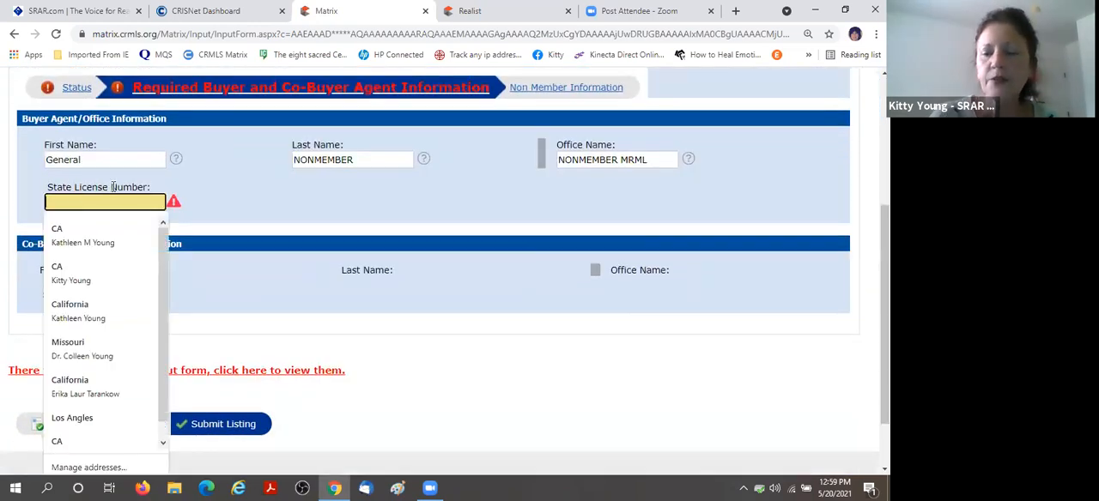
text(123456)
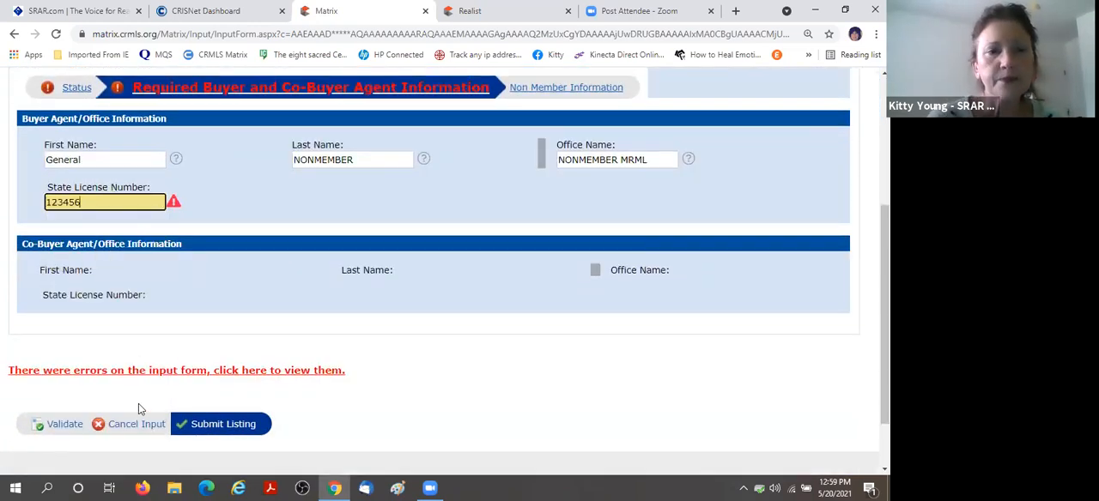
click(56, 424)
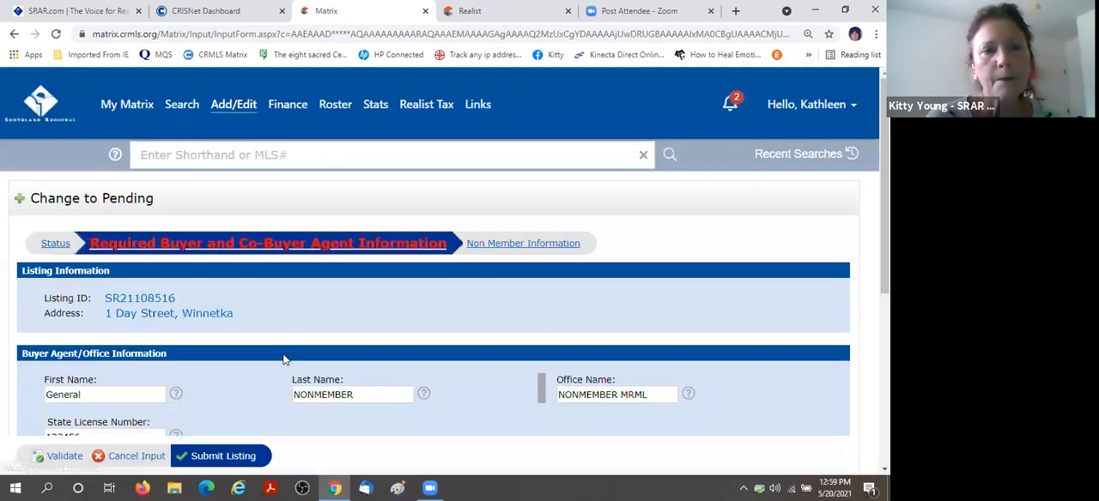
Submit the listing's change to Pending and return to the My Matrix home page.
scroll(285, 359, down, 2)
scroll(233, 443, down, 2)
click(232, 440)
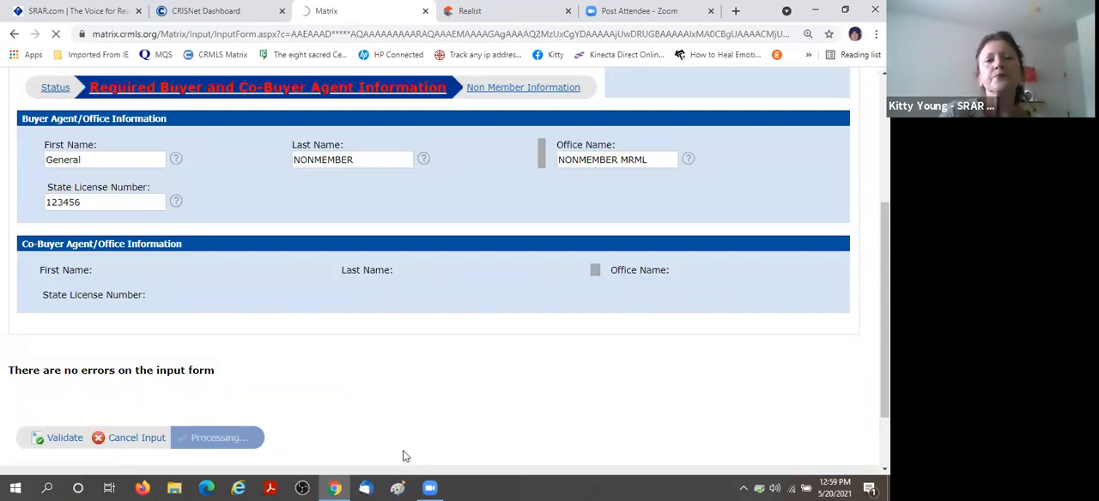
scroll(433, 437, up, 5)
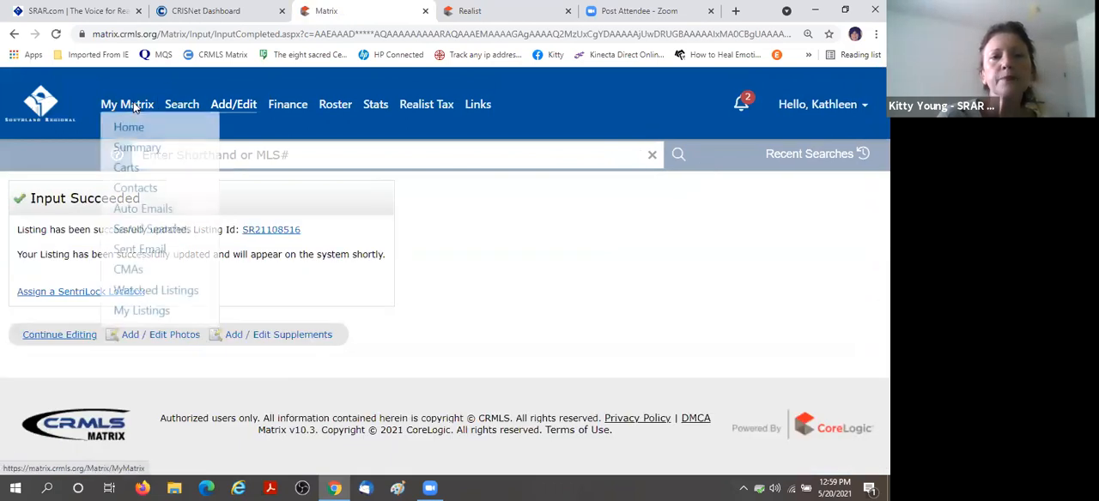
click(134, 107)
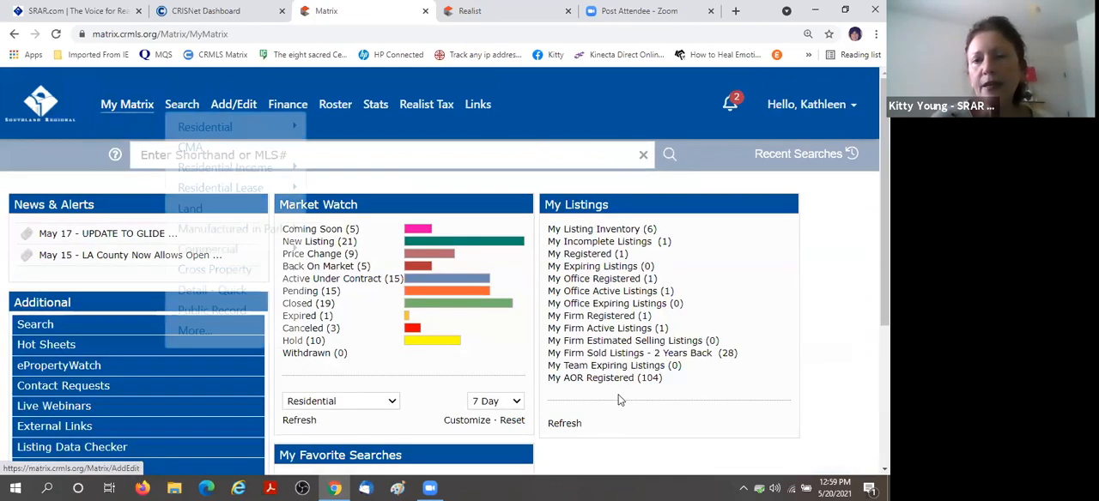